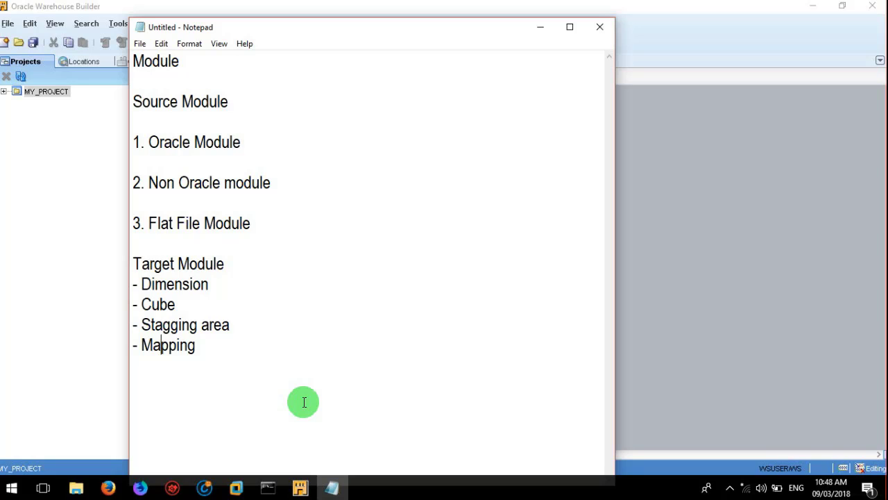
# Step: Bring Warehouse Builder forward and expand MY_PROJECT > Databases to list Oracle, DB2, SQL Server and the other database types
pyautogui.click(299, 489)
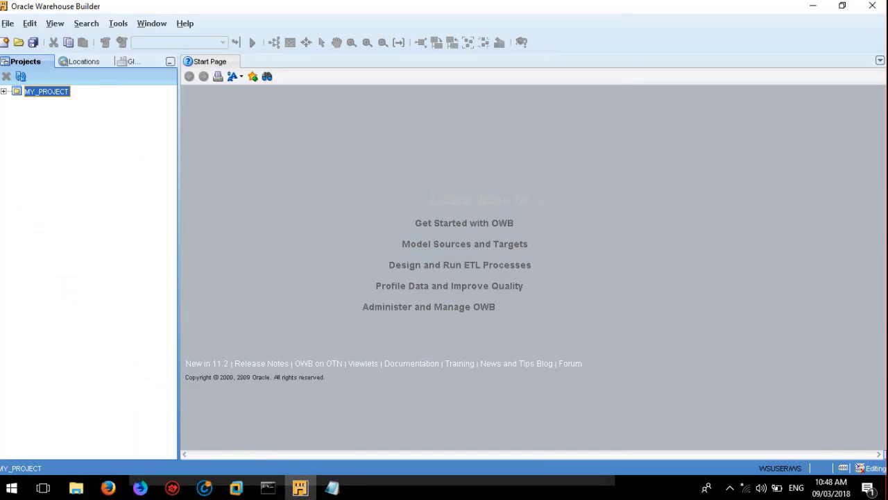
pyautogui.click(5, 92)
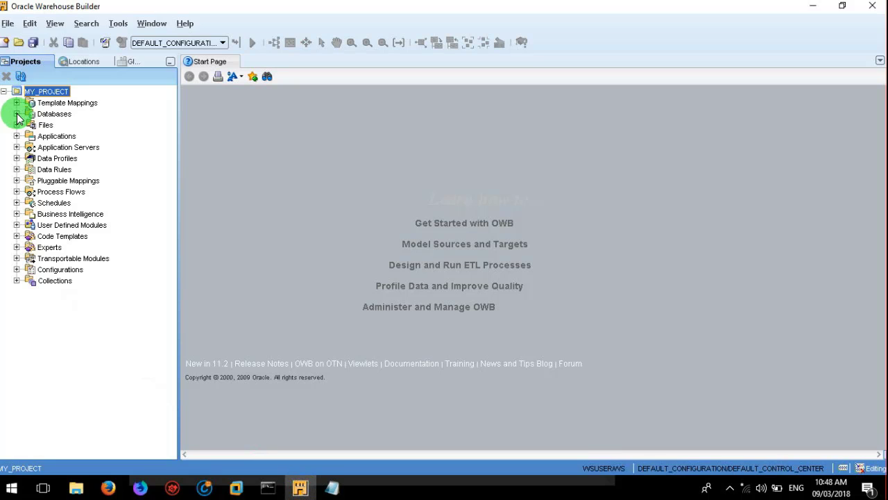
pyautogui.click(17, 114)
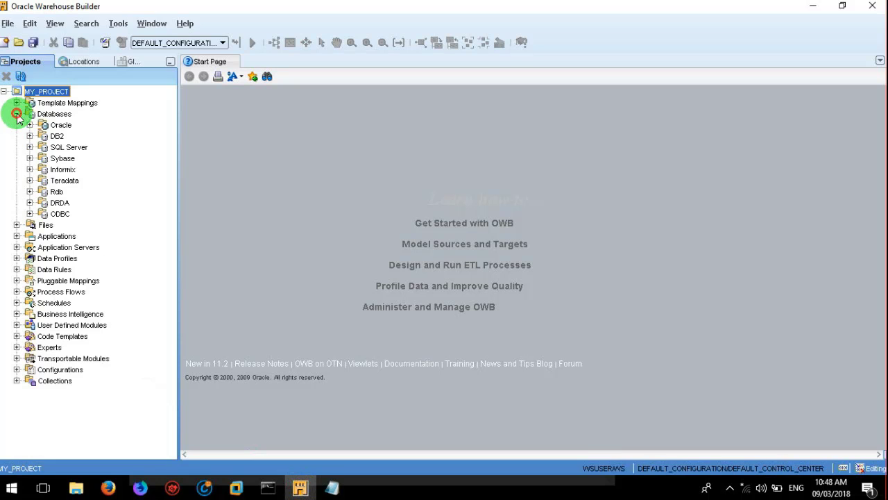
pyautogui.click(52, 116)
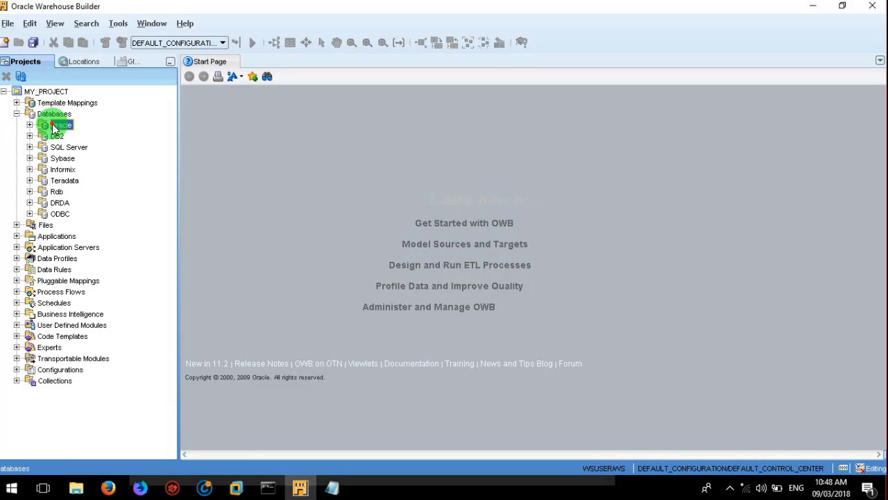
pyautogui.click(36, 126)
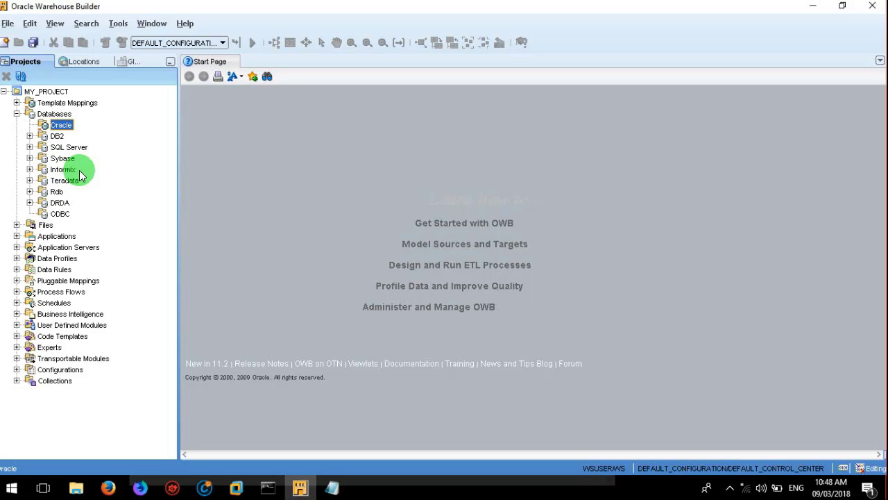
pyautogui.click(44, 226)
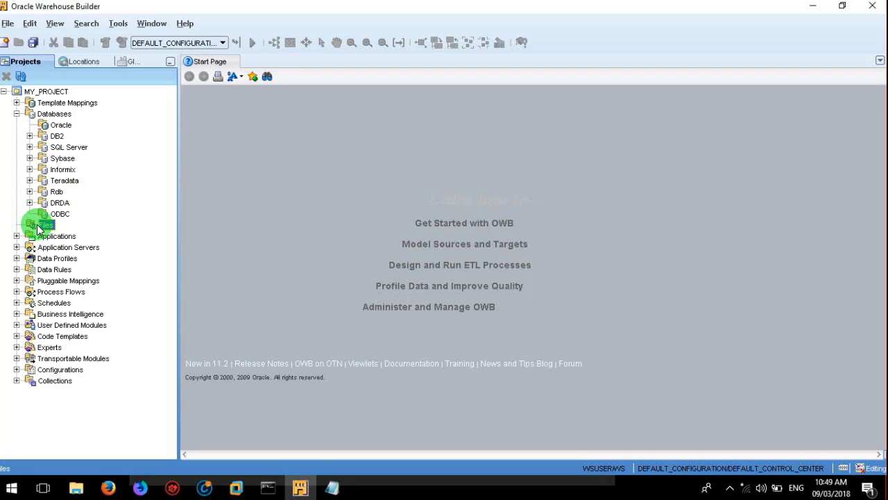
pyautogui.click(61, 126)
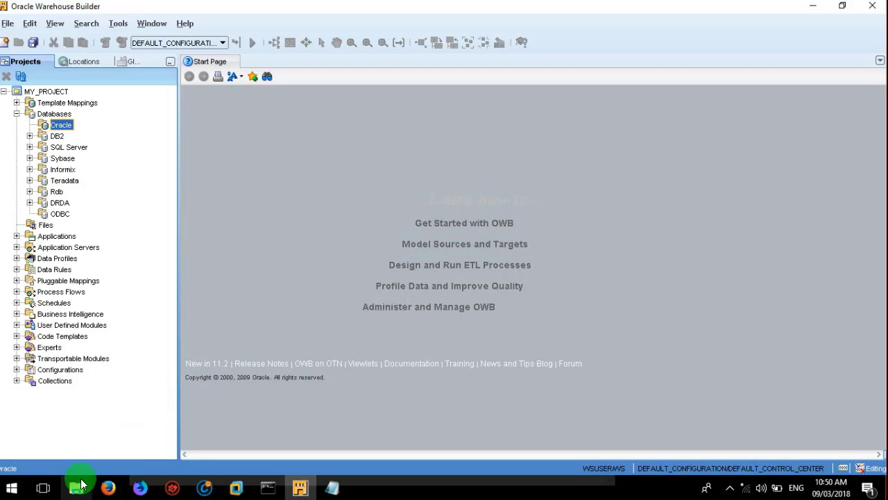
# Step: Open counties.csv in Notepad from File Explorer, look over its ID, State, County Name rows, and close it
pyautogui.moveTo(81, 481)
pyautogui.click(98, 438)
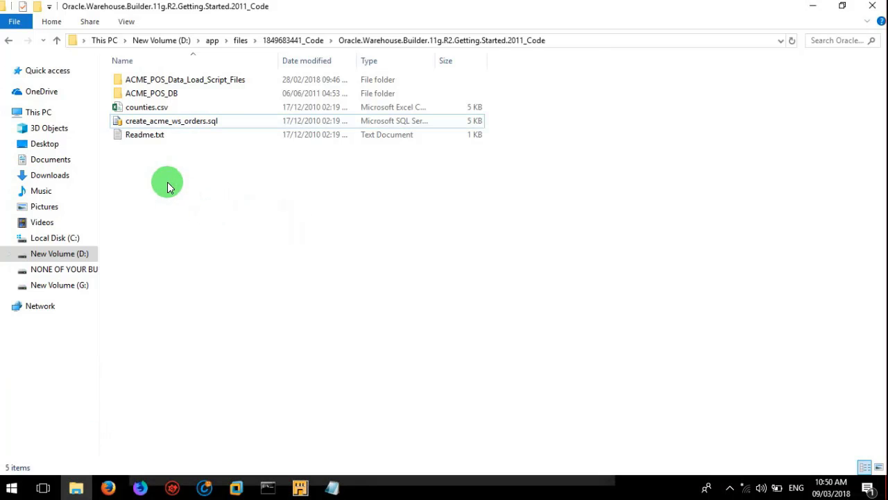
pyautogui.click(179, 125)
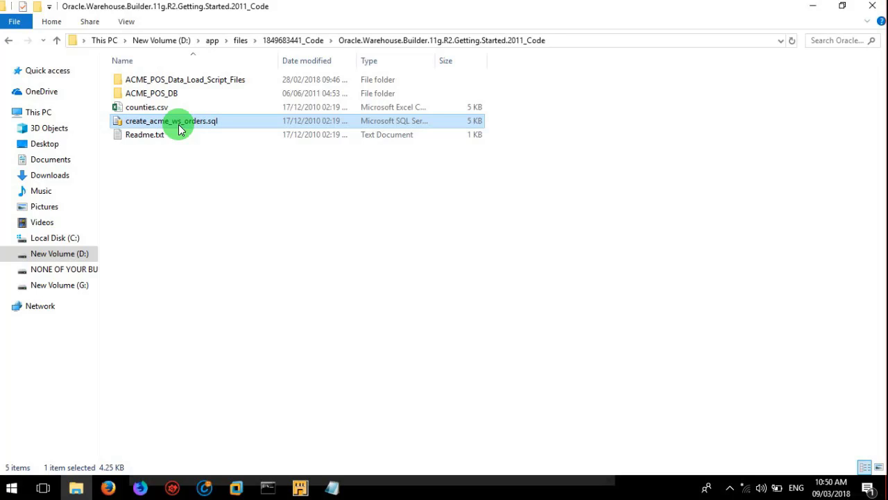
pyautogui.click(163, 108)
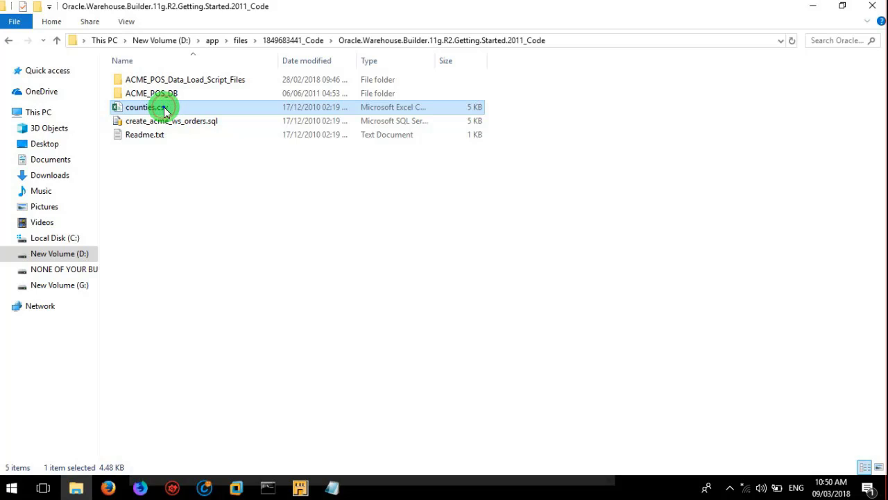
pyautogui.rightClick(165, 111)
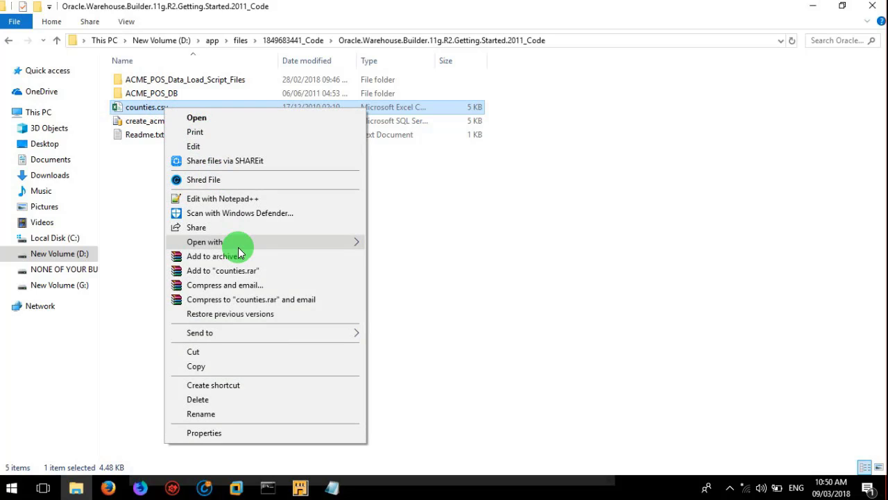
pyautogui.moveTo(238, 247)
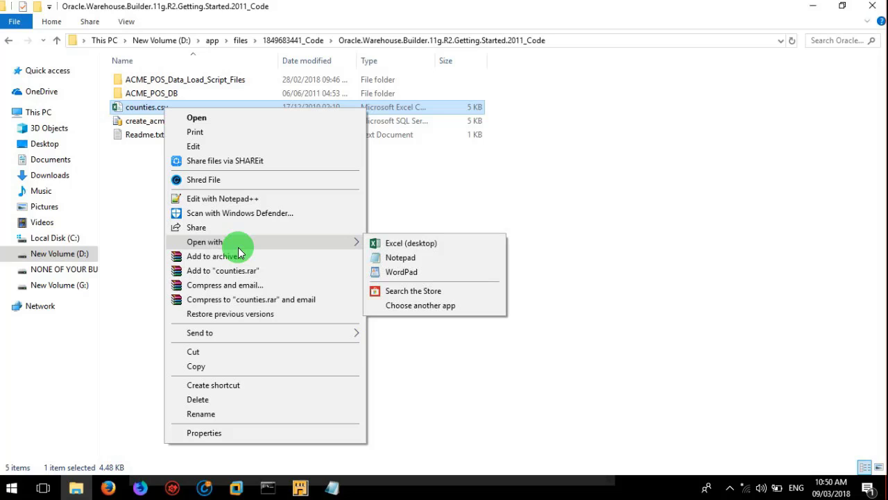
pyautogui.click(386, 257)
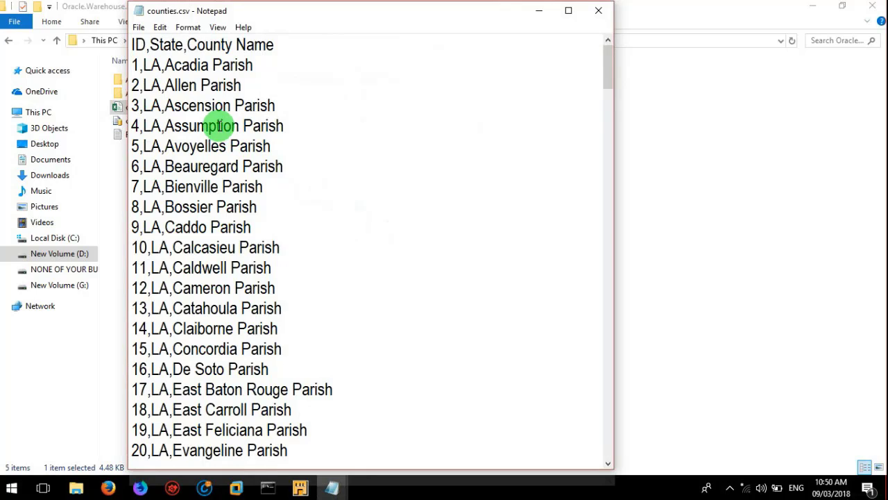
pyautogui.click(182, 48)
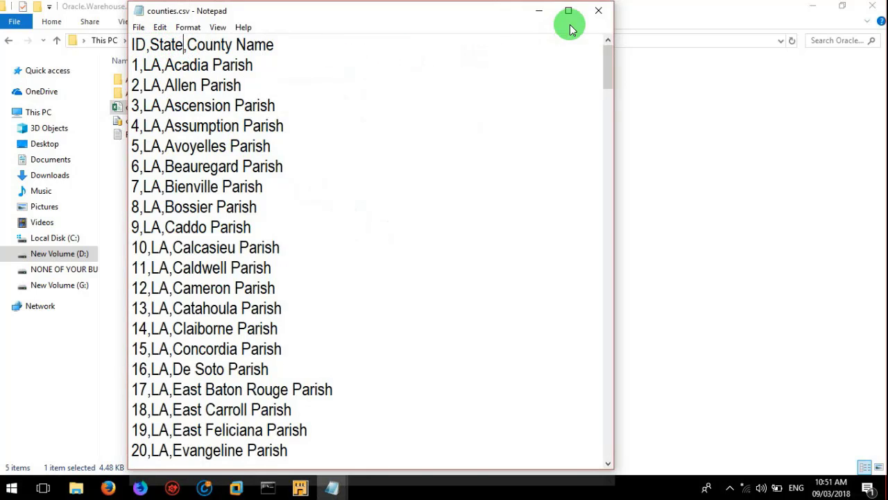
pyautogui.click(596, 12)
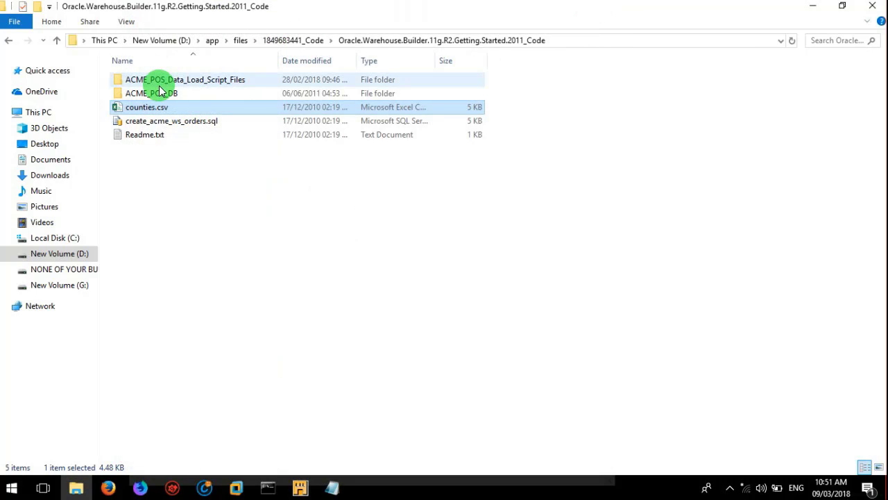
pyautogui.doubleClick(159, 93)
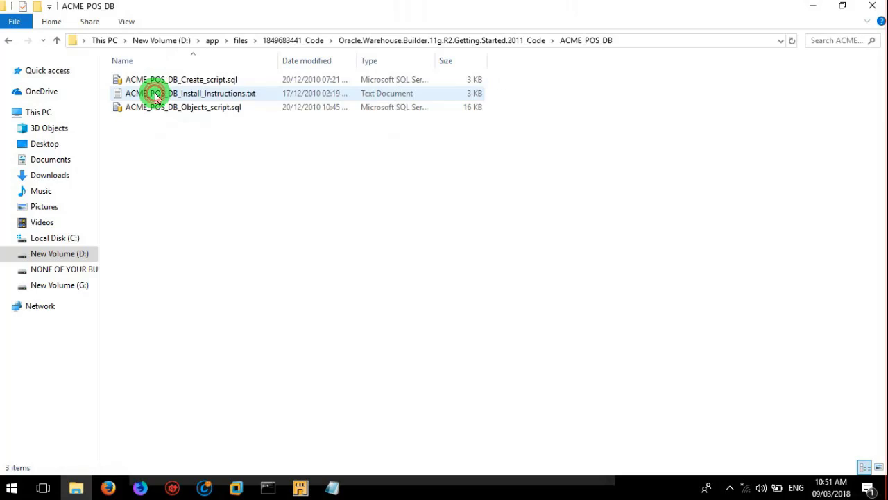
pyautogui.click(167, 78)
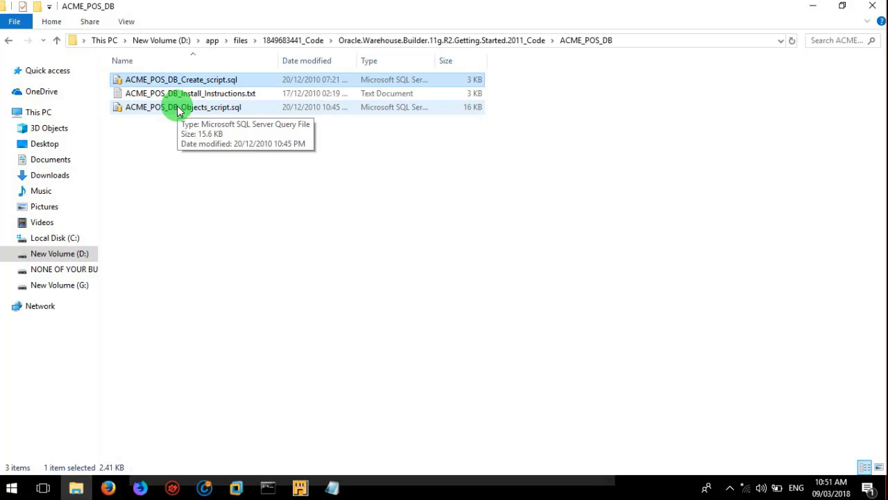
pyautogui.click(269, 257)
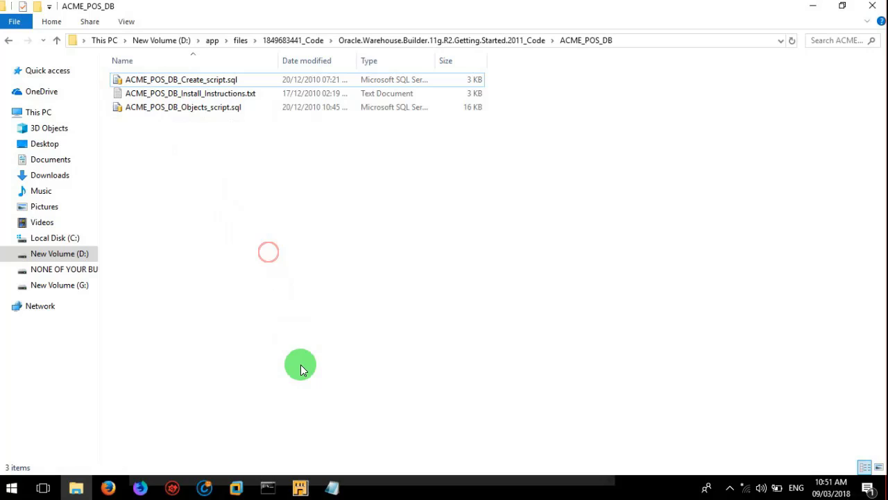
pyautogui.click(8, 42)
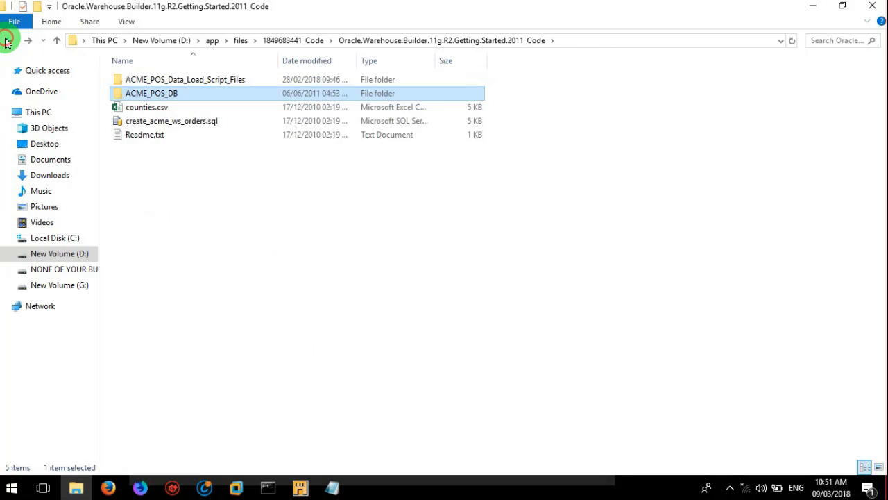
pyautogui.click(186, 121)
# Step: Open create_acme_ws_orders.sql in Notepad and highlight the new user's name and password
pyautogui.rightClick(186, 121)
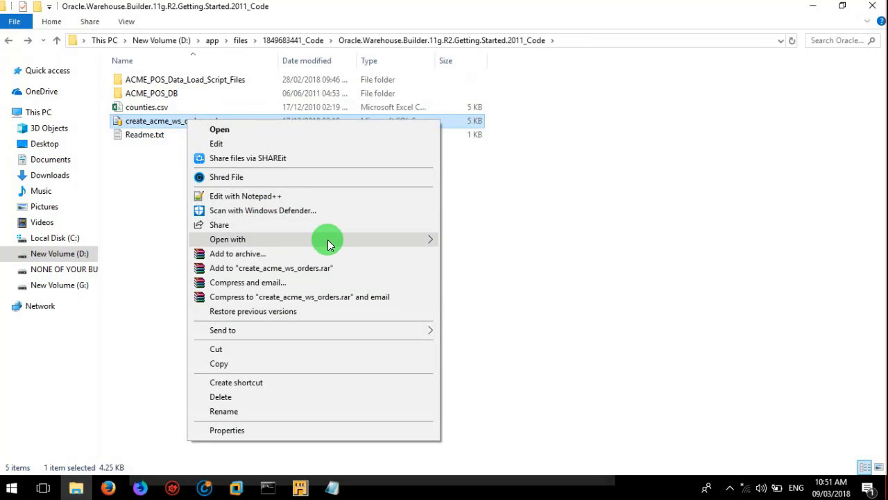
pyautogui.moveTo(328, 244)
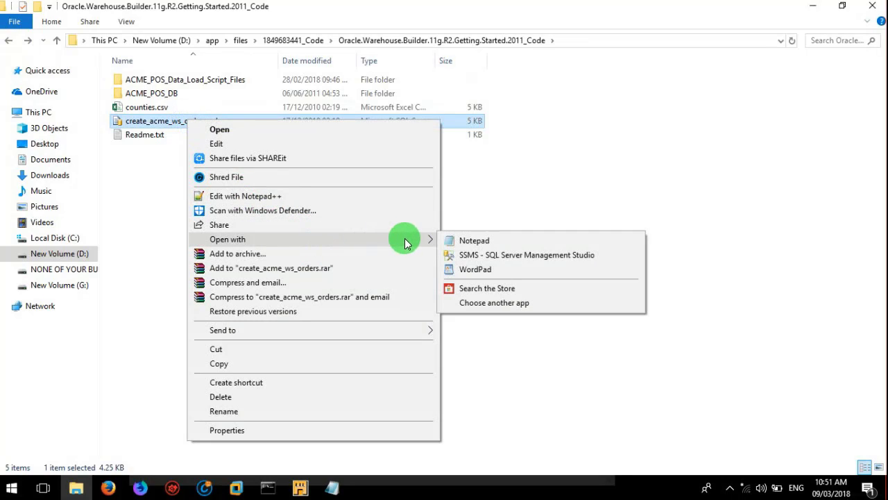
pyautogui.click(462, 243)
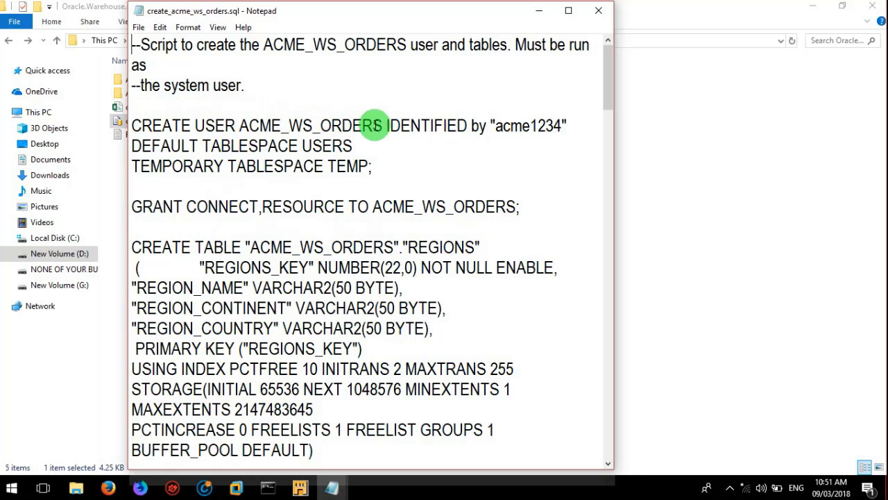
pyautogui.click(494, 125)
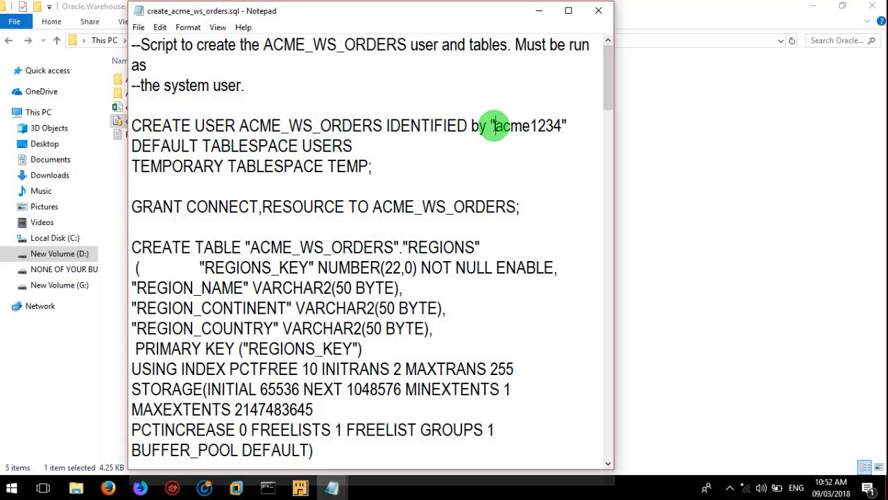
pyautogui.hotkey('shift', 'Right')
pyautogui.hotkey('shift', 'Right')
pyautogui.hotkey('shift', 'Right')
pyautogui.hotkey('shift', 'Right')
pyautogui.hotkey('shift', 'Right')
pyautogui.hotkey('shift', 'Right')
pyautogui.hotkey('shift', 'Right')
pyautogui.hotkey('shift', 'Right')
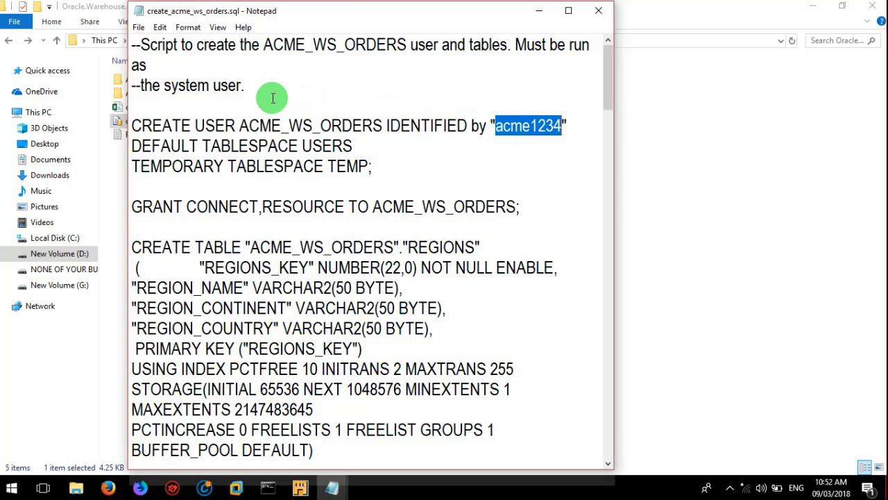
pyautogui.click(247, 126)
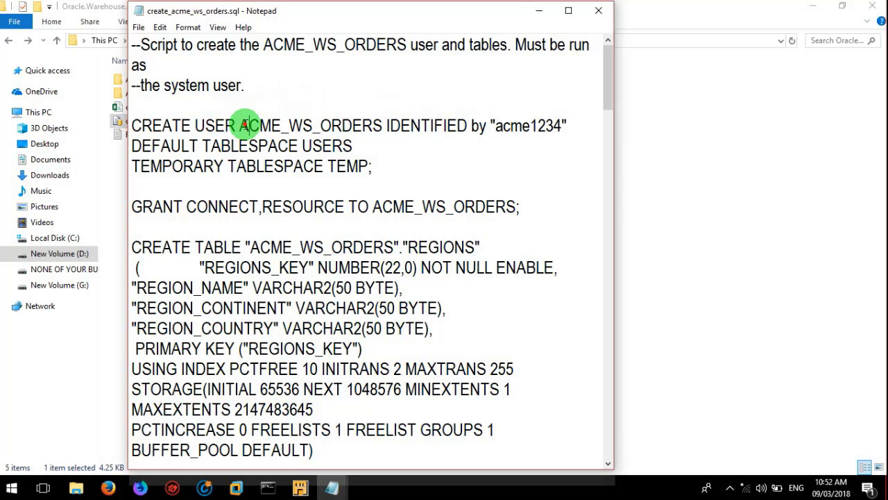
pyautogui.hotkey('shift', 'Right')
pyautogui.hotkey('shift', 'Right')
pyautogui.hotkey('shift', 'Right')
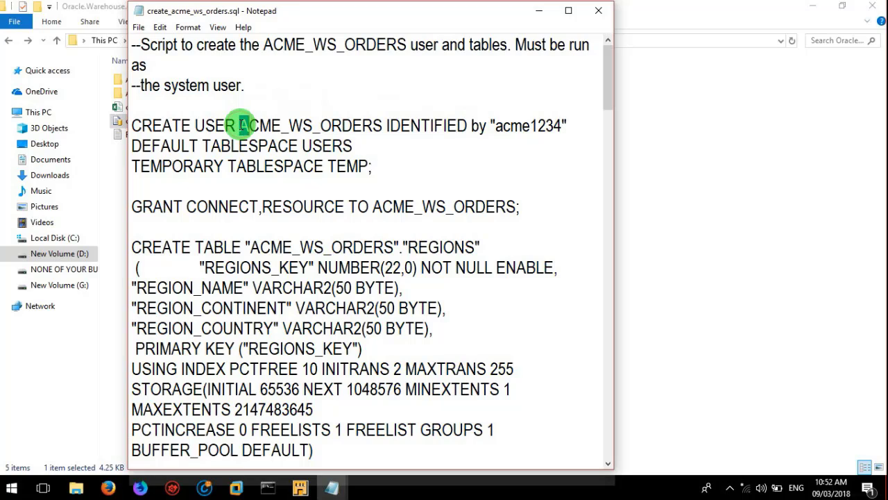
pyautogui.hotkey('shift', 'Right')
pyautogui.hotkey('shift', 'Right')
pyautogui.hotkey('shift', 'Right')
pyautogui.hotkey('shift', 'Right')
pyautogui.hotkey('shift', 'Right')
pyautogui.hotkey('shift', 'Right')
pyautogui.hotkey('shift', 'Right')
pyautogui.hotkey('shift', 'Right')
pyautogui.hotkey('shift', 'Right')
pyautogui.hotkey('shift', 'Right')
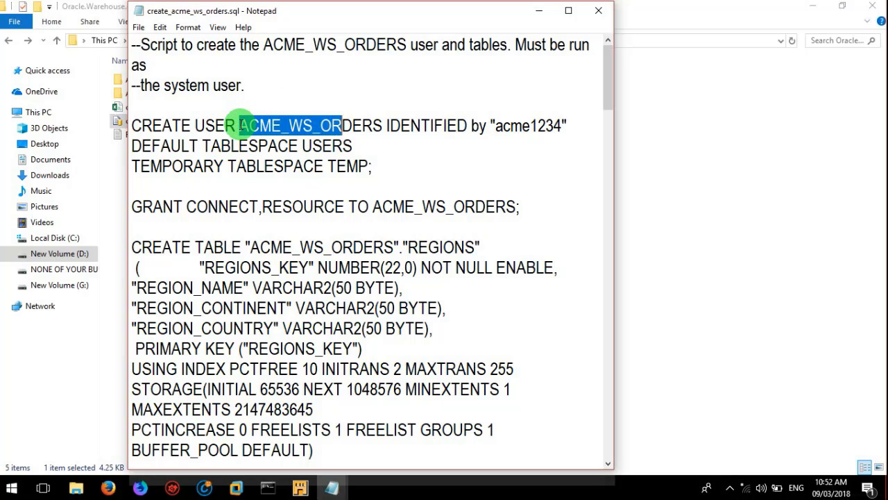
pyautogui.hotkey('shift', 'Right')
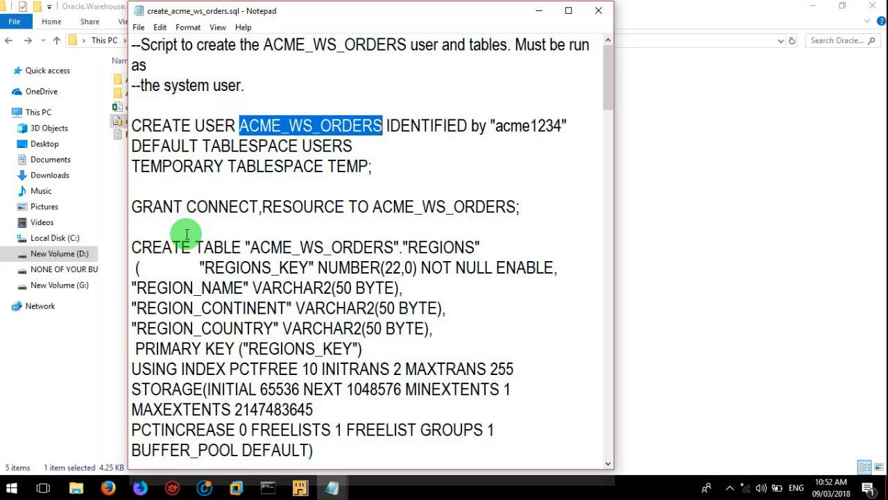
# Step: Select the script from CREATE USER to the end of file and launch sqlplus
pyautogui.click(408, 247)
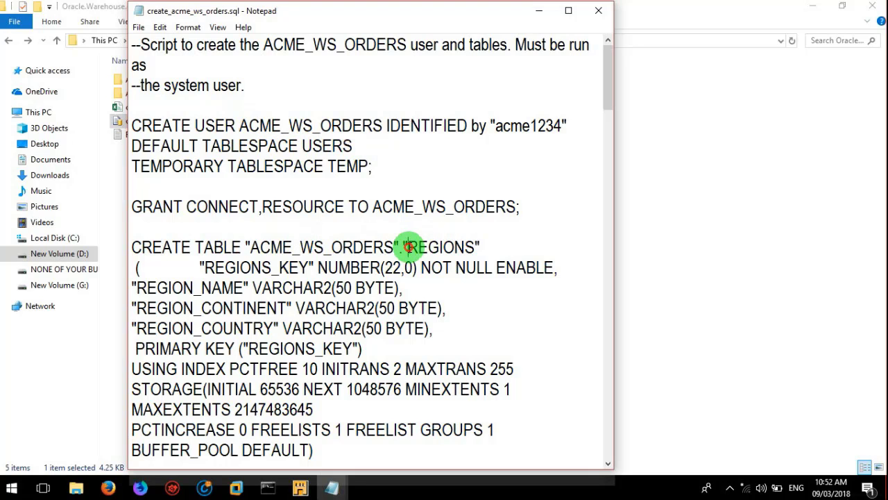
pyautogui.press('Down')
pyautogui.press('Down')
pyautogui.press('Down')
pyautogui.press('Down')
pyautogui.press('Down')
pyautogui.press('Down')
pyautogui.press('Down')
pyautogui.press('Down')
pyautogui.press('Down')
pyautogui.press('Down')
pyautogui.press('Down')
pyautogui.press('Down')
pyautogui.press('Down')
pyautogui.press('Down')
pyautogui.press('Down')
pyautogui.press('Down')
pyautogui.press('Down')
pyautogui.press('Down')
pyautogui.press('Down')
pyautogui.press('Down')
pyautogui.press('Down')
pyautogui.press('Down')
pyautogui.press('Down')
pyautogui.press('Down')
pyautogui.press('Down')
pyautogui.press('Down')
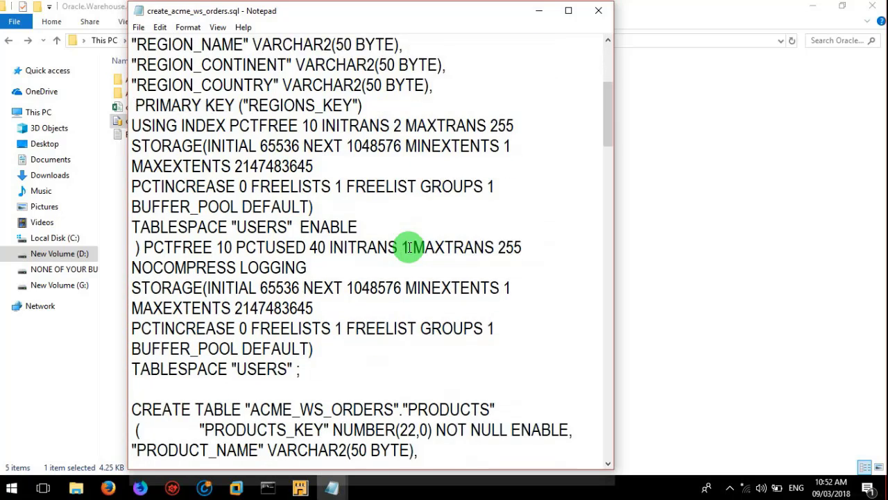
pyautogui.press('Down')
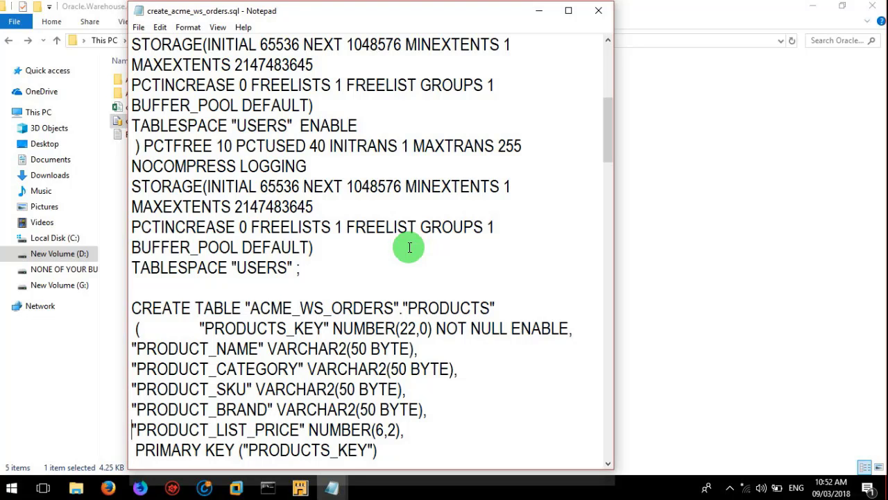
pyautogui.press('Up')
pyautogui.press('Up')
pyautogui.press('Up')
pyautogui.press('Up')
pyautogui.press('Up')
pyautogui.press('Up')
pyautogui.press('Up')
pyautogui.press('Up')
pyautogui.press('Up')
pyautogui.press('Up')
pyautogui.press('Up')
pyautogui.press('Up')
pyautogui.press('Up')
pyautogui.press('Up')
pyautogui.press('Up')
pyautogui.press('Up')
pyautogui.press('Up')
pyautogui.press('Up')
pyautogui.press('Up')
pyautogui.press('Up')
pyautogui.press('Up')
pyautogui.press('Up')
pyautogui.press('Up')
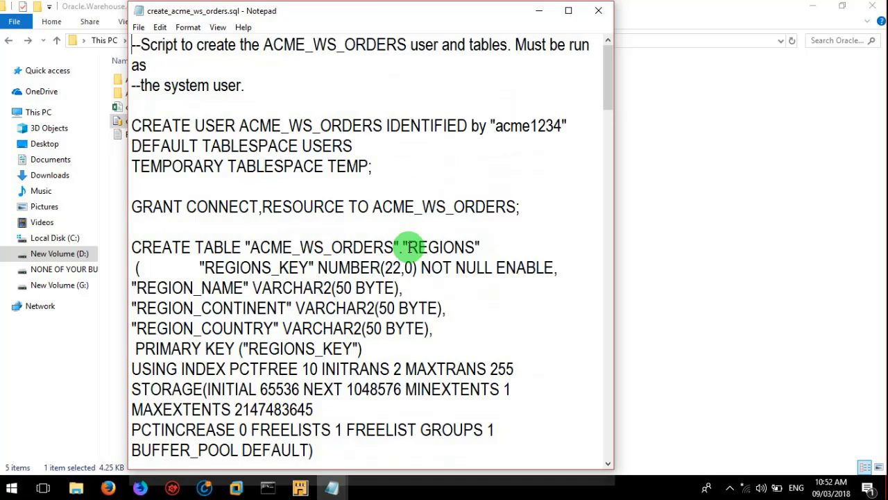
pyautogui.press('Down')
pyautogui.press('Down')
pyautogui.press('Down')
pyautogui.hotkey('shift', 'Down')
pyautogui.hotkey('shift', 'Down')
pyautogui.hotkey('shift', 'Down')
pyautogui.hotkey('shift', 'Down')
pyautogui.hotkey('shift', 'Down')
pyautogui.hotkey('shift', 'Down')
pyautogui.hotkey('shift', 'Down')
pyautogui.hotkey('shift', 'Down')
pyautogui.hotkey('shift', 'Down')
pyautogui.hotkey('shift', 'Down')
pyautogui.hotkey('shift', 'Down')
pyautogui.hotkey('shift', 'Down')
pyautogui.hotkey('shift', 'Down')
pyautogui.hotkey('shift', 'Down')
pyautogui.hotkey('shift', 'Down')
pyautogui.hotkey('shift', 'Down')
pyautogui.hotkey('shift', 'Down')
pyautogui.hotkey('shift', 'Down')
pyautogui.hotkey('shift', 'Down')
pyautogui.hotkey('shift', 'Down')
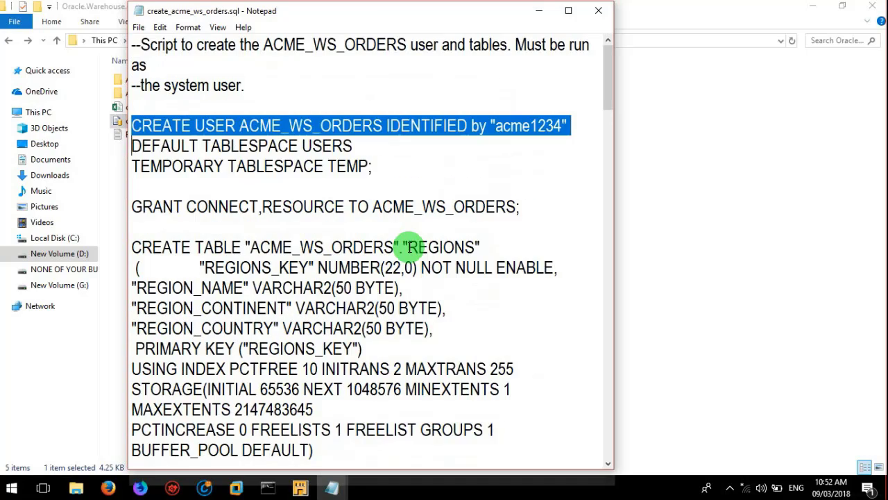
pyautogui.hotkey('shift', 'Down')
pyautogui.hotkey('shift', 'Down')
pyautogui.hotkey('shift', 'Down')
pyautogui.hotkey('shift', 'Down')
pyautogui.hotkey('shift', 'Down')
pyautogui.hotkey('shift', 'Down')
pyautogui.hotkey('shift', 'Down')
pyautogui.hotkey('shift', 'Down')
pyautogui.hotkey('shift', 'Down')
pyautogui.hotkey('shift', 'Down')
pyautogui.hotkey('shift', 'Down')
pyautogui.hotkey('shift', 'Down')
pyautogui.hotkey('shift', 'Down')
pyautogui.hotkey('shift', 'Down')
pyautogui.hotkey('shift', 'Down')
pyautogui.hotkey('shift', 'Down')
pyautogui.hotkey('shift', 'Down')
pyautogui.hotkey('shift', 'Down')
pyautogui.hotkey('shift', 'Down')
pyautogui.hotkey('shift', 'Down')
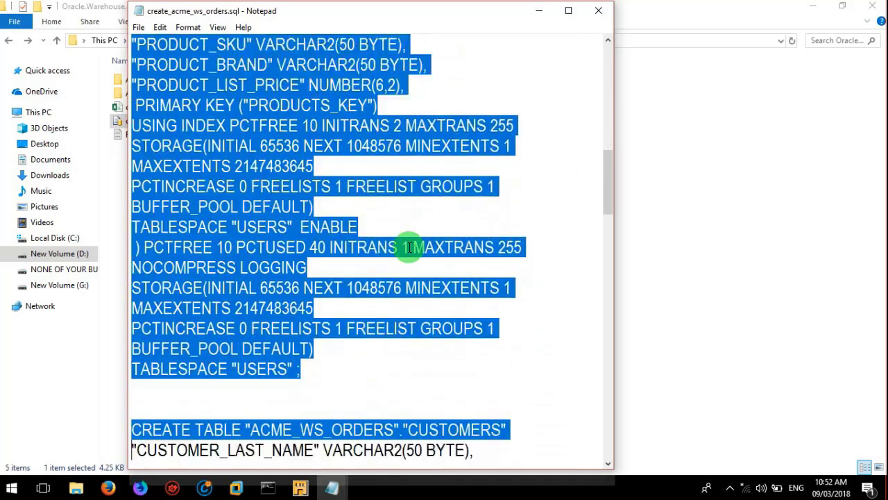
pyautogui.hotkey('shift', 'Down')
pyautogui.hotkey('shift', 'Down')
pyautogui.hotkey('shift', 'Down')
pyautogui.hotkey('shift', 'Down')
pyautogui.hotkey('shift', 'Down')
pyautogui.hotkey('shift', 'Down')
pyautogui.hotkey('shift', 'Down')
pyautogui.hotkey('shift', 'Down')
pyautogui.hotkey('shift', 'Down')
pyautogui.hotkey('shift', 'Down')
pyautogui.hotkey('shift', 'Down')
pyautogui.hotkey('shift', 'Down')
pyautogui.hotkey('shift', 'Down')
pyautogui.hotkey('shift', 'Down')
pyautogui.hotkey('shift', 'Down')
pyautogui.hotkey('shift', 'Down')
pyautogui.hotkey('shift', 'Down')
pyautogui.hotkey('shift', 'Down')
pyautogui.hotkey('shift', 'Down')
pyautogui.hotkey('shift', 'Down')
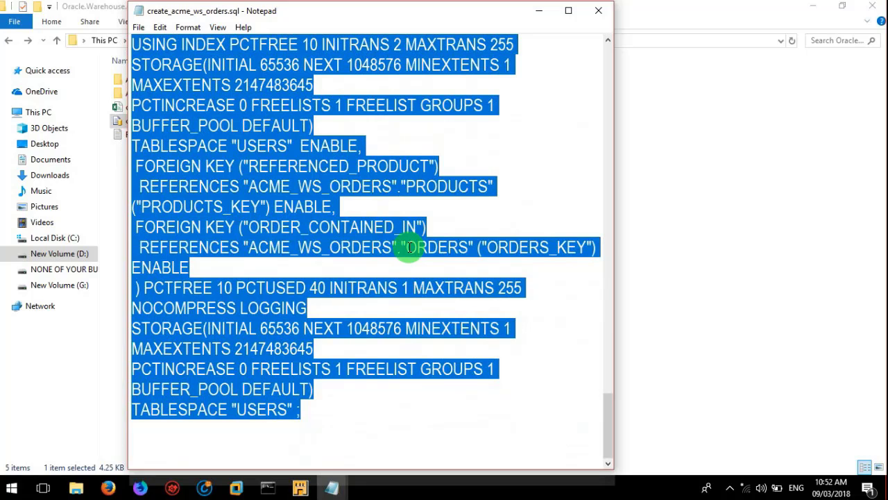
pyautogui.press('super+r')
pyautogui.press('Return')
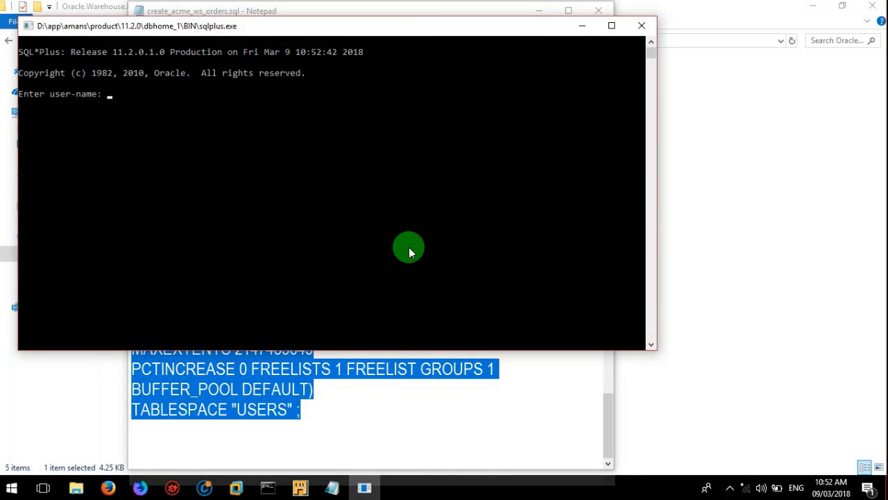
# Step: Log in to SQL*Plus as system and paste the script that creates ACME_WS_ORDERS and its tables
pyautogui.write('system')
pyautogui.press('Return')
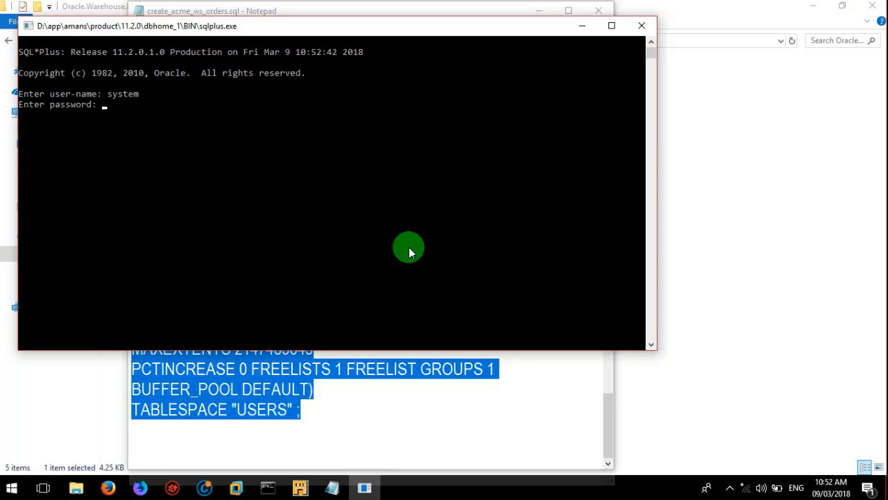
pyautogui.press('Return')
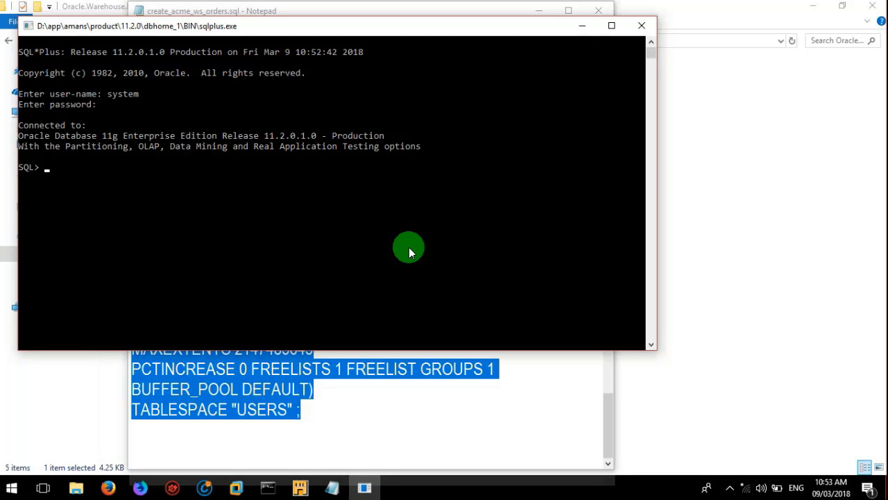
pyautogui.rightClick(46, 166)
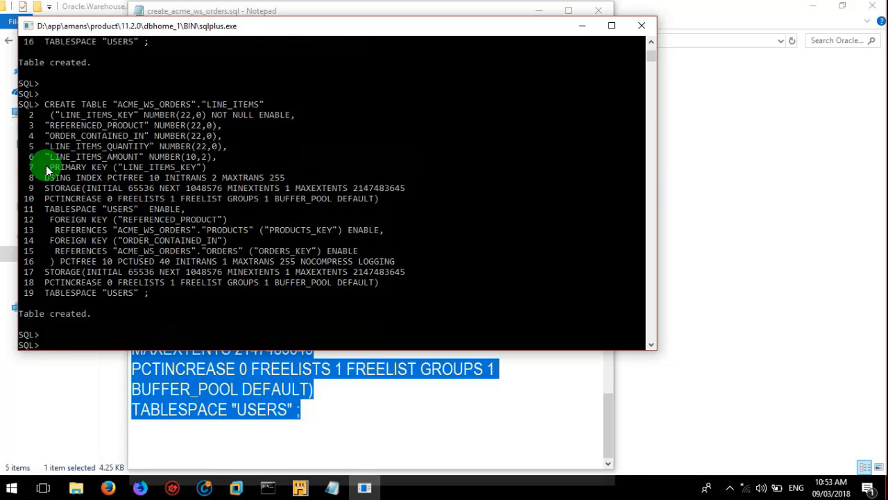
# Step: Connect as acme_ws_orders and list its five tables with select * from tab;
pyautogui.write('connect')
pyautogui.press('Return')
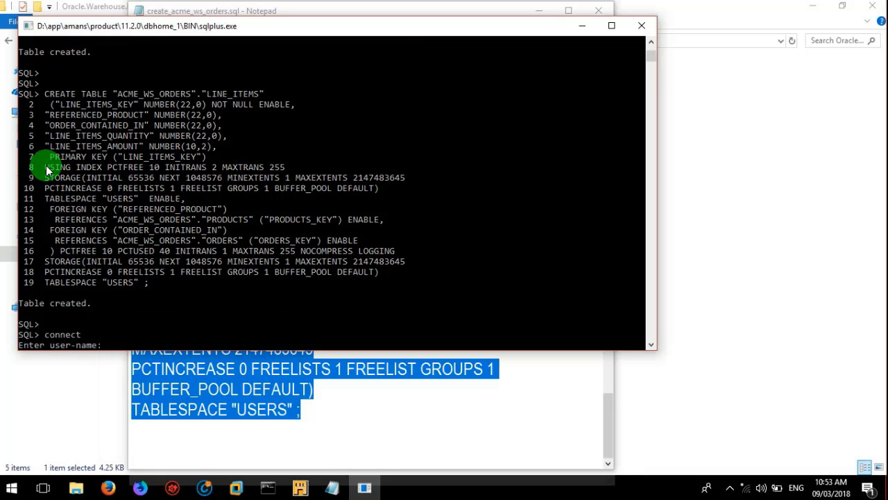
pyautogui.write('acme_ws_orders')
pyautogui.press('Return')
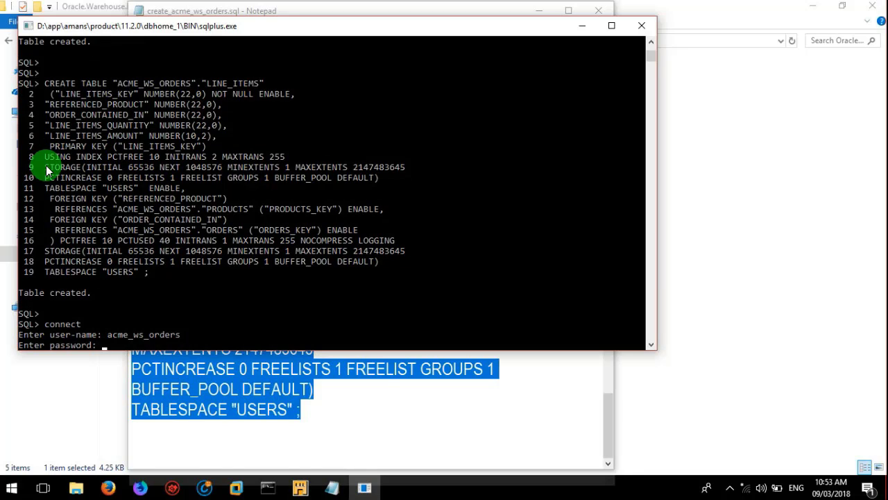
pyautogui.press('Return')
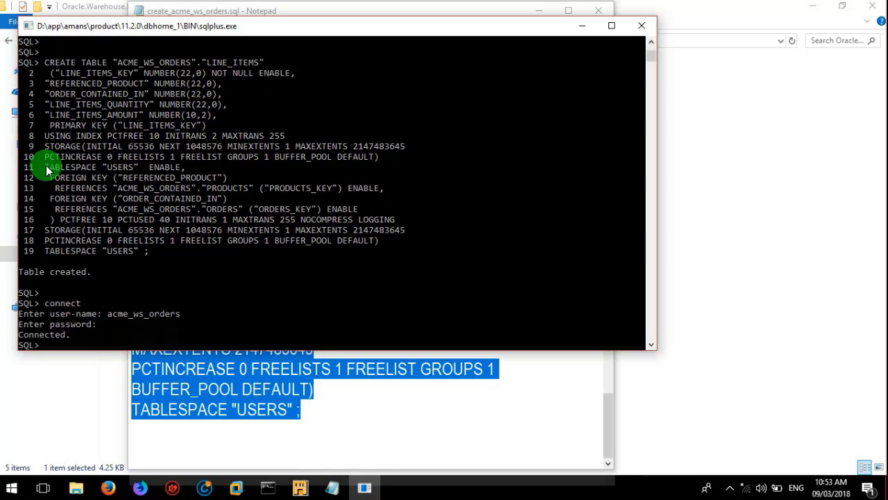
pyautogui.write('select * from tab;')
pyautogui.press('Return')
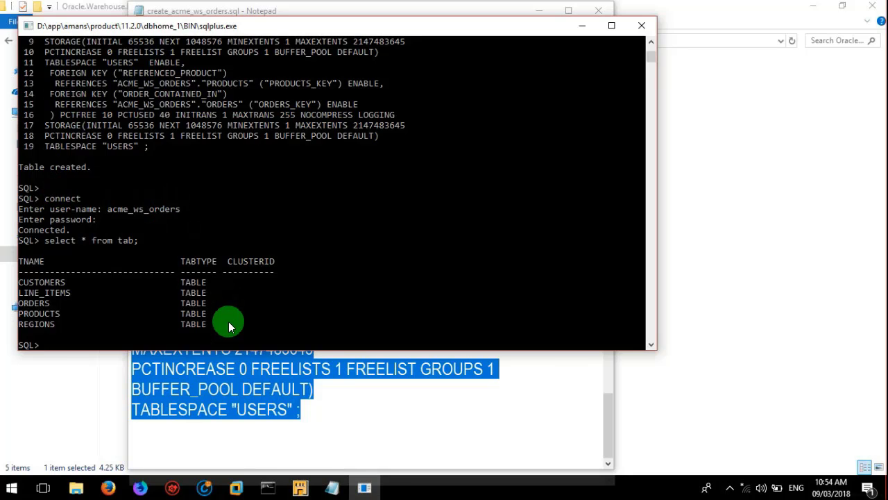
pyautogui.click(300, 487)
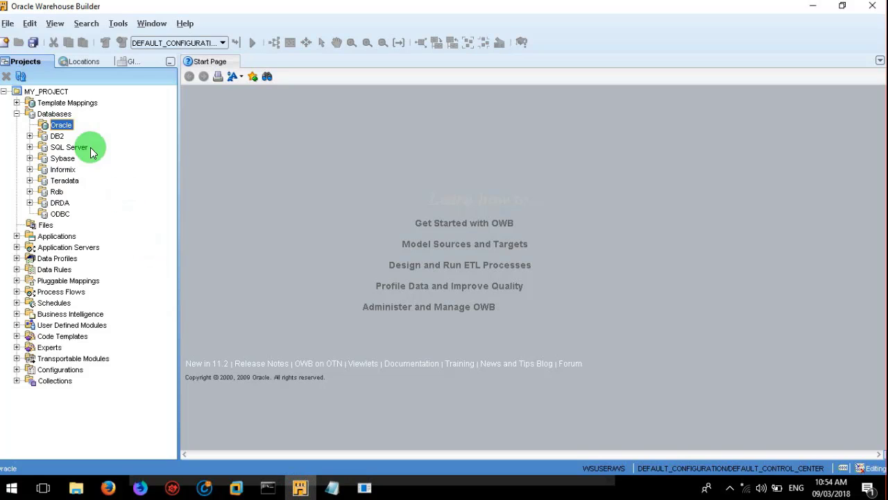
# Step: Start a New Oracle Module from the Oracle node under Databases in MY_PROJECT
pyautogui.click(56, 114)
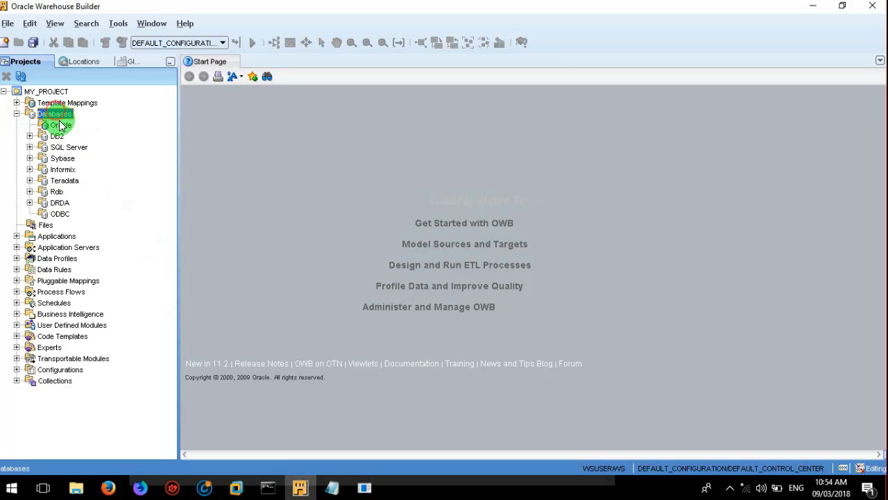
pyautogui.click(59, 125)
pyautogui.rightClick(59, 124)
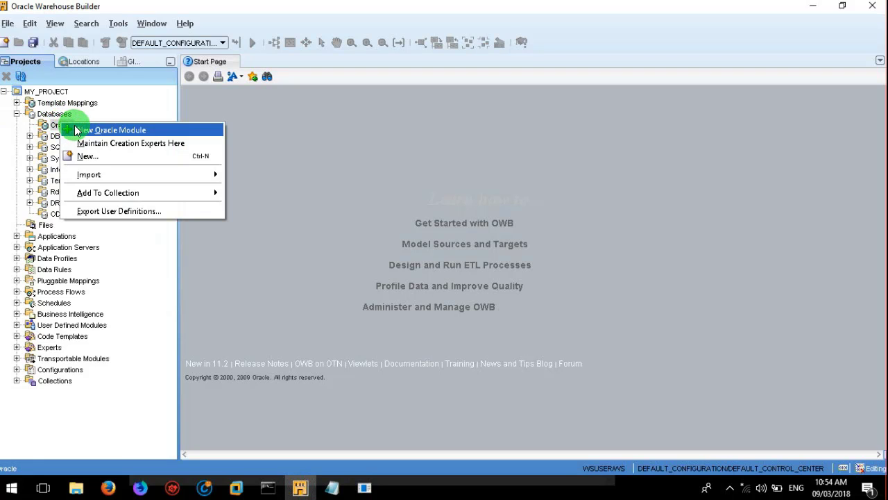
pyautogui.click(82, 129)
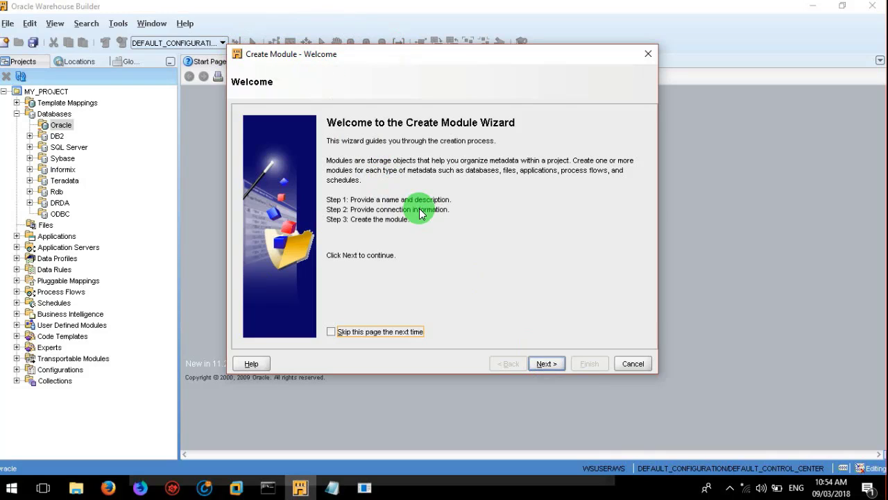
# Step: Skip the welcome page in future and name the module ACME_WS_ORDERS, fixing a typo, with Development status
pyautogui.click(373, 331)
pyautogui.click(545, 363)
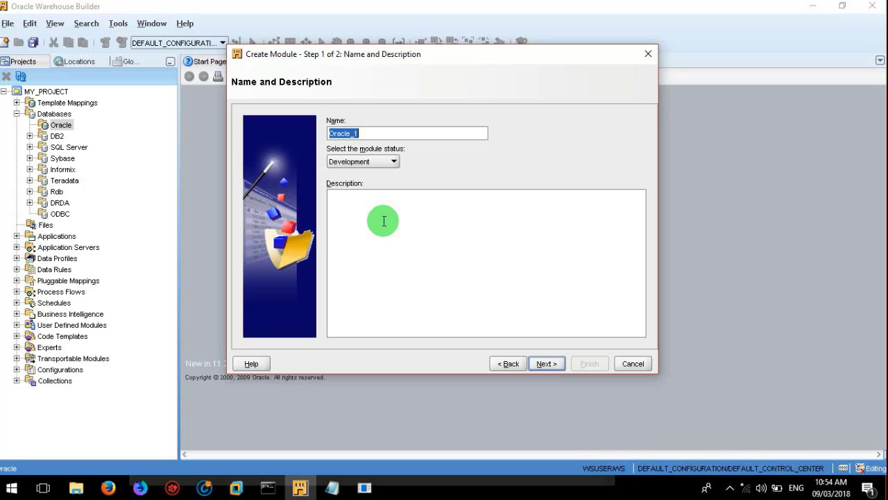
pyautogui.write('ACME_WS_OREDERS')
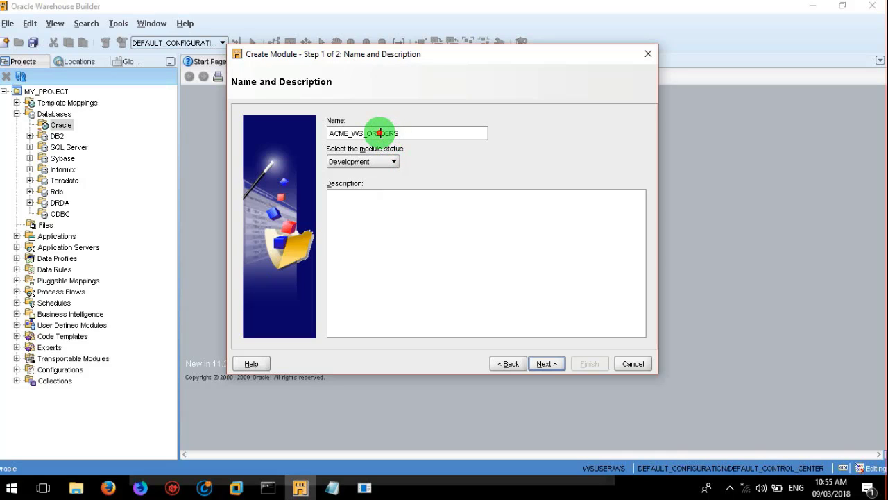
pyautogui.click(380, 133)
pyautogui.press('BackSpace')
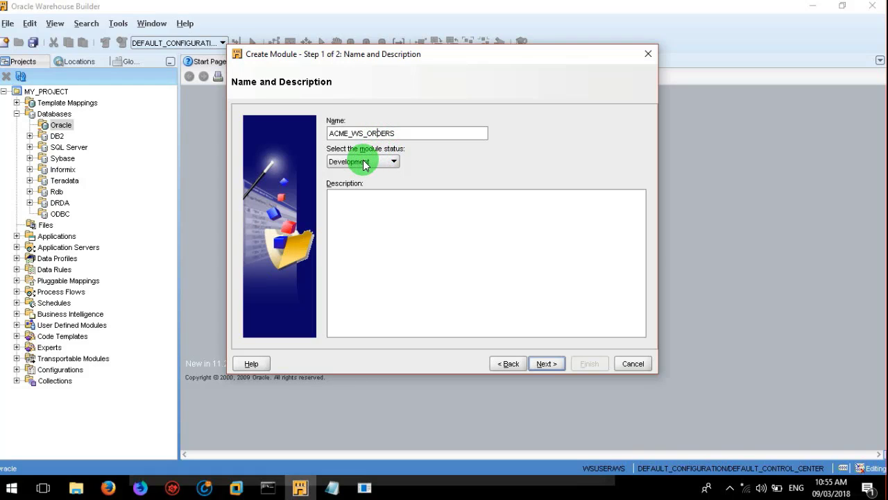
pyautogui.click(364, 161)
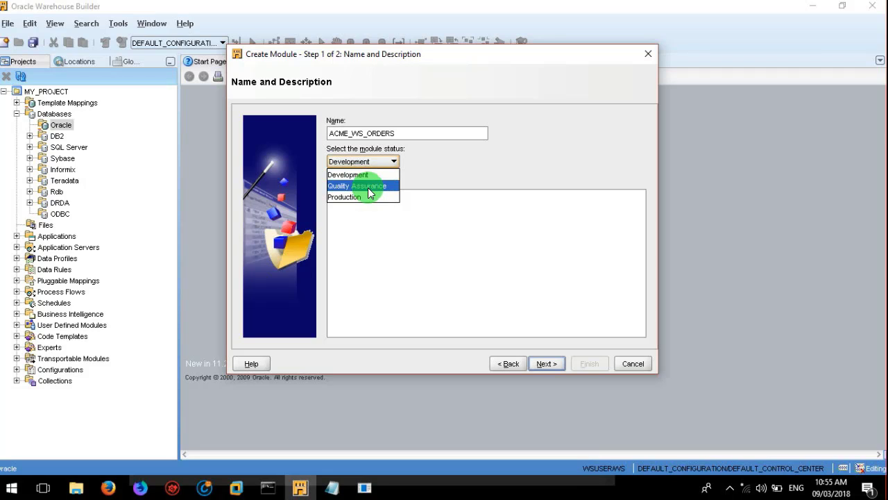
pyautogui.click(365, 177)
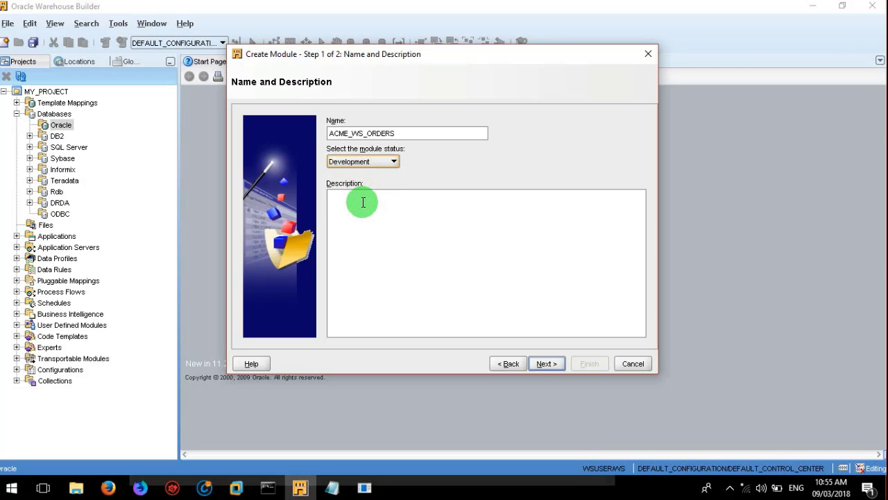
pyautogui.click(362, 202)
# Step: Advance to Connection Information and edit location ACME_WS_ORDERS_LOCATION1
pyautogui.click(549, 364)
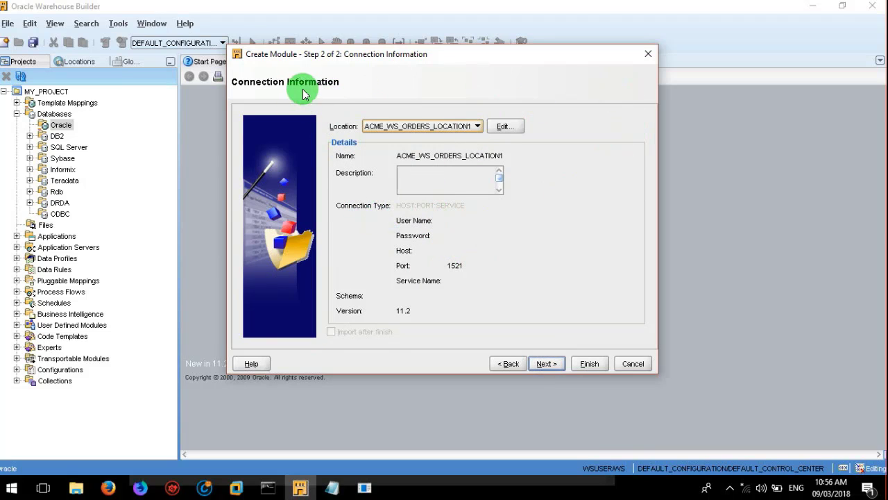
pyautogui.click(443, 238)
pyautogui.click(507, 127)
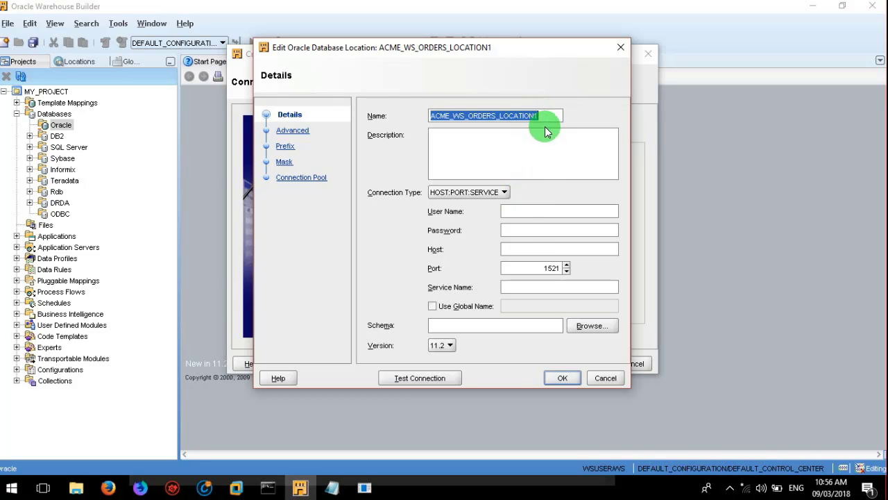
# Step: Keep HOST:PORT:SERVICE as the connection type and review the host and port 1521 fields
pyautogui.click(496, 199)
pyautogui.click(527, 211)
pyautogui.click(537, 246)
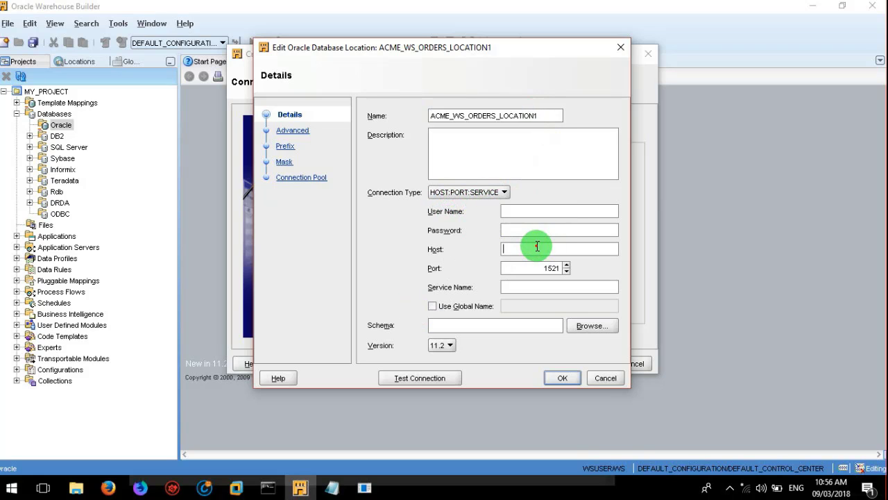
pyautogui.click(525, 265)
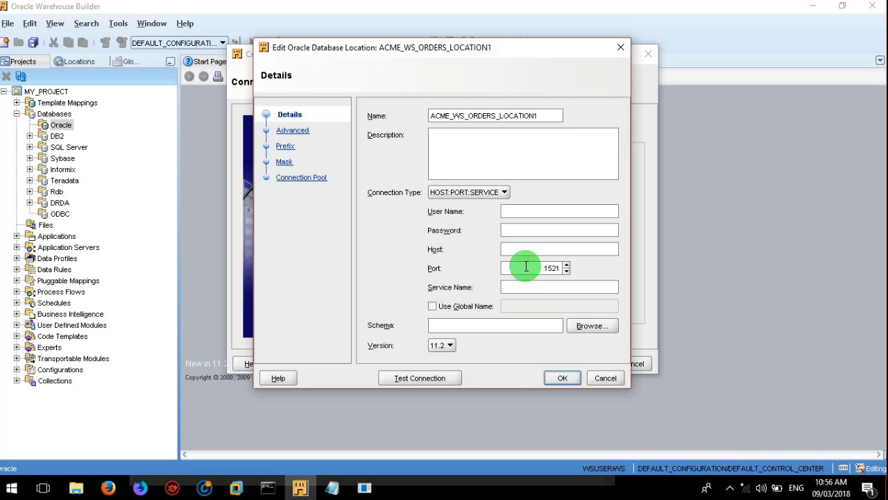
pyautogui.click(522, 286)
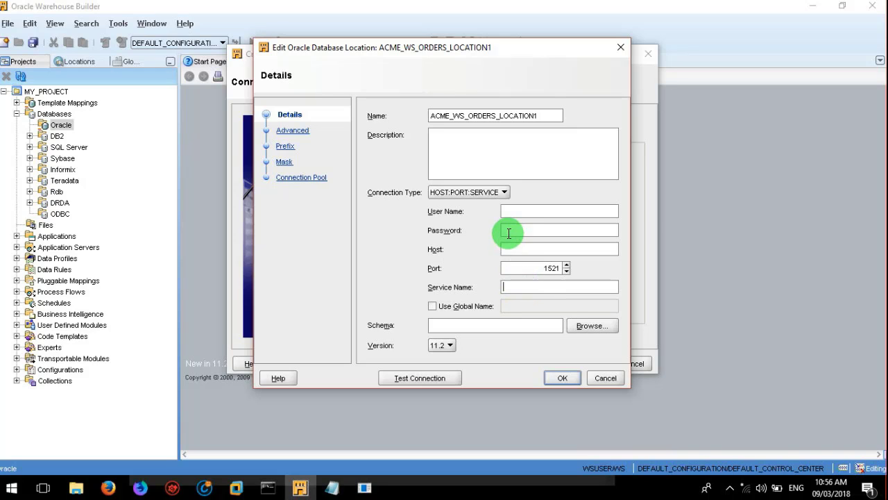
# Step: Enter user name acme_ws_orders, the account password, and service name ORADB
pyautogui.click(510, 208)
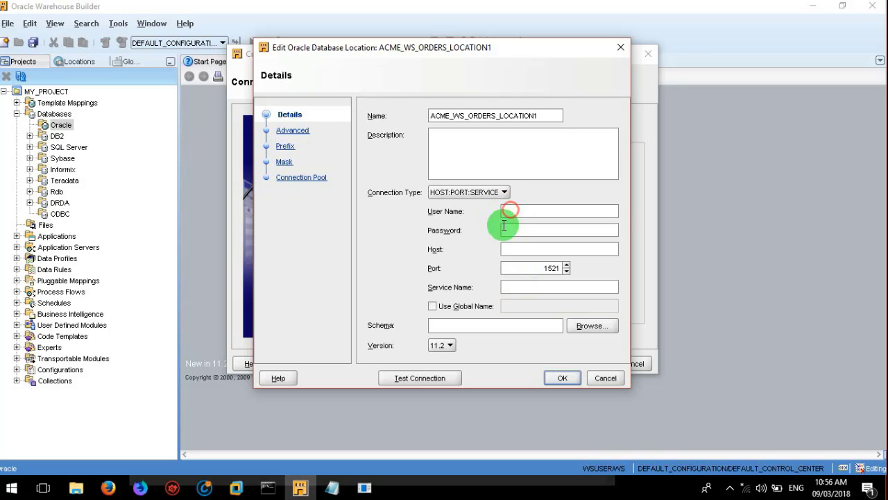
pyautogui.click(509, 228)
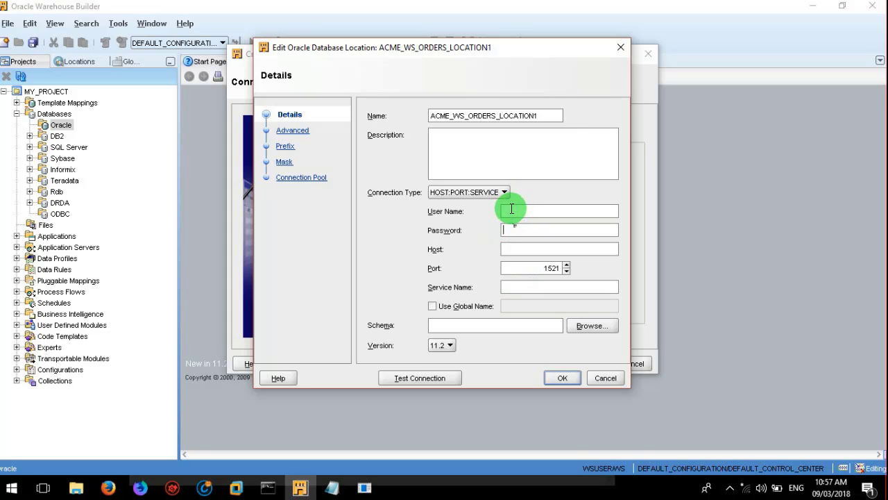
pyautogui.click(511, 209)
pyautogui.write('acme_ws_orders')
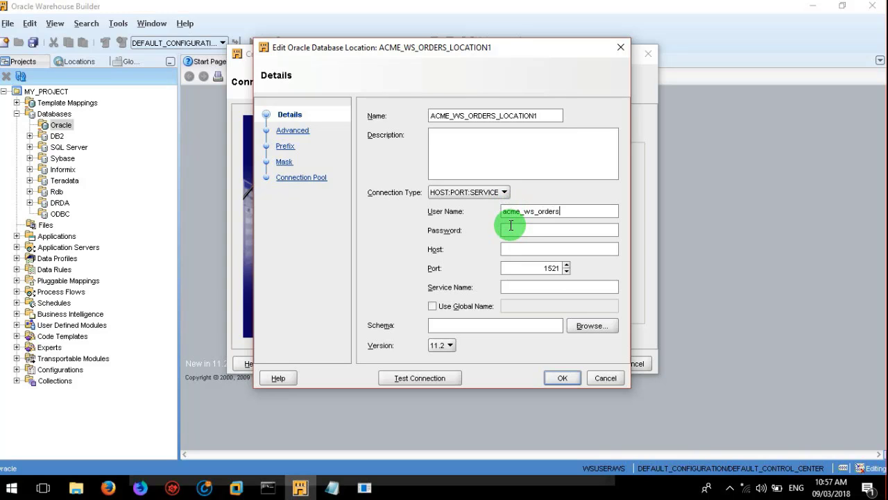
pyautogui.click(511, 226)
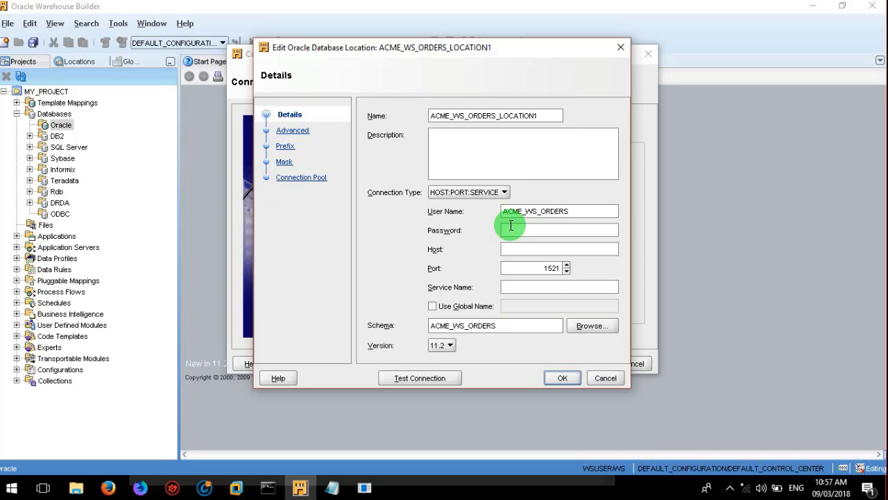
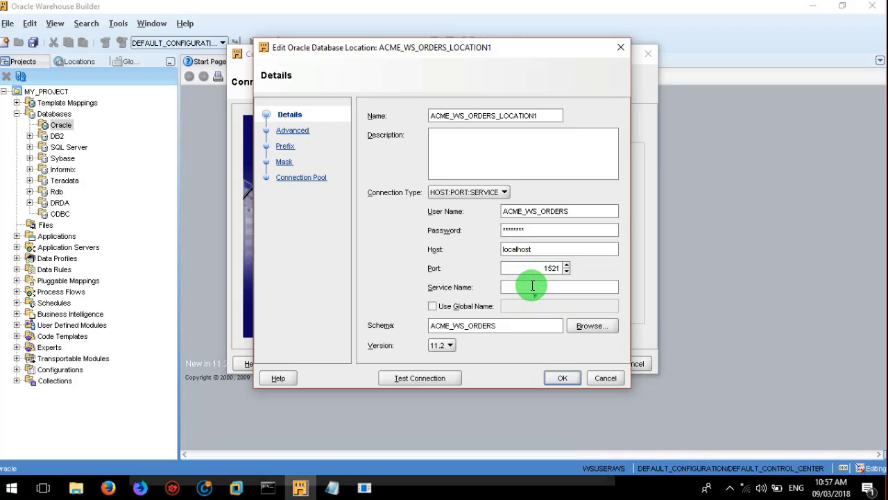
pyautogui.click(532, 286)
pyautogui.write('ORADB')
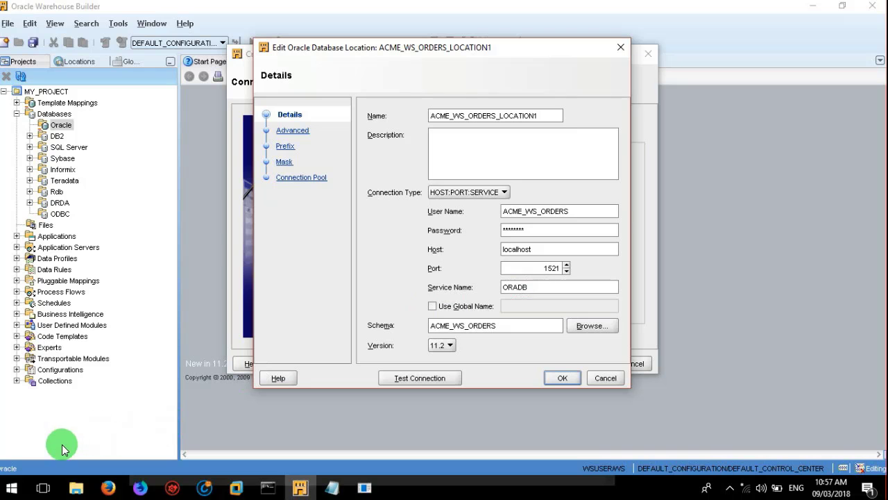
pyautogui.click(10, 488)
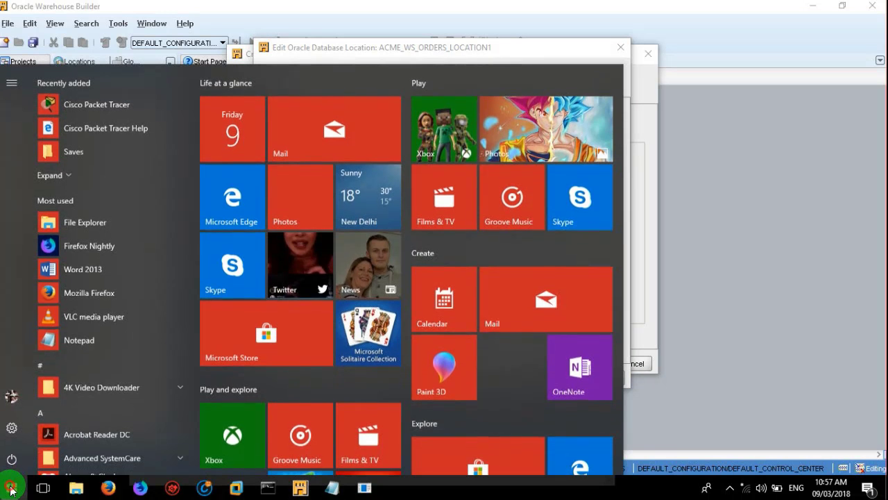
pyautogui.moveTo(73, 489)
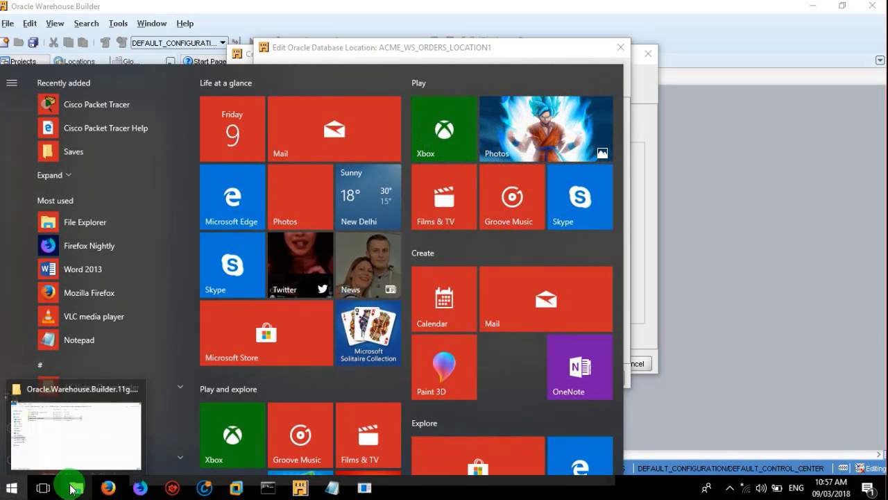
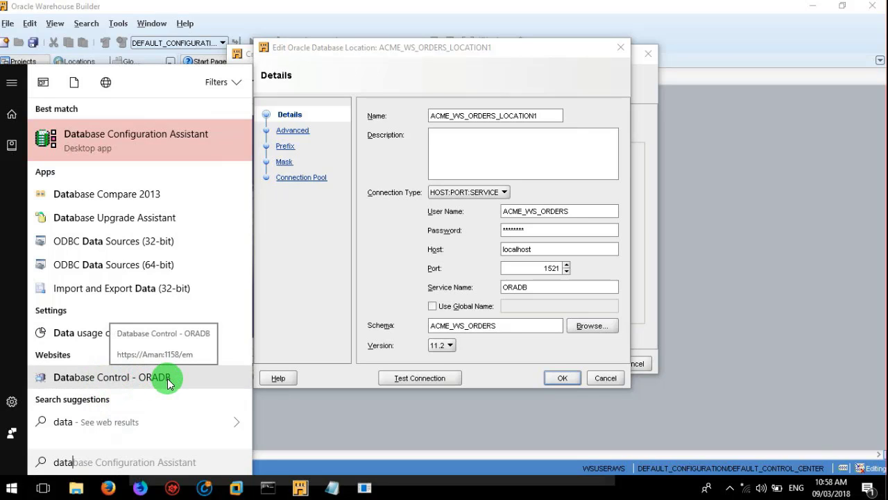
pyautogui.click(540, 291)
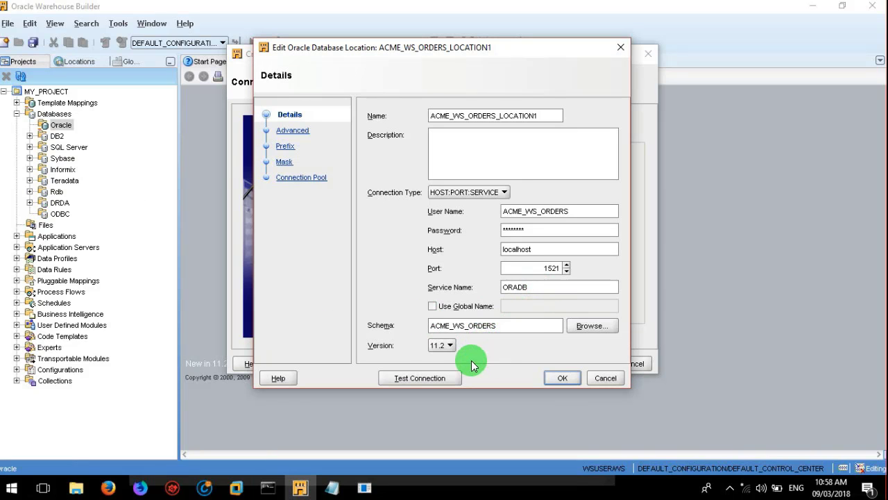
# Step: Test the location connection, dismiss the 'Successful!' message, and save the location settings
pyautogui.click(420, 379)
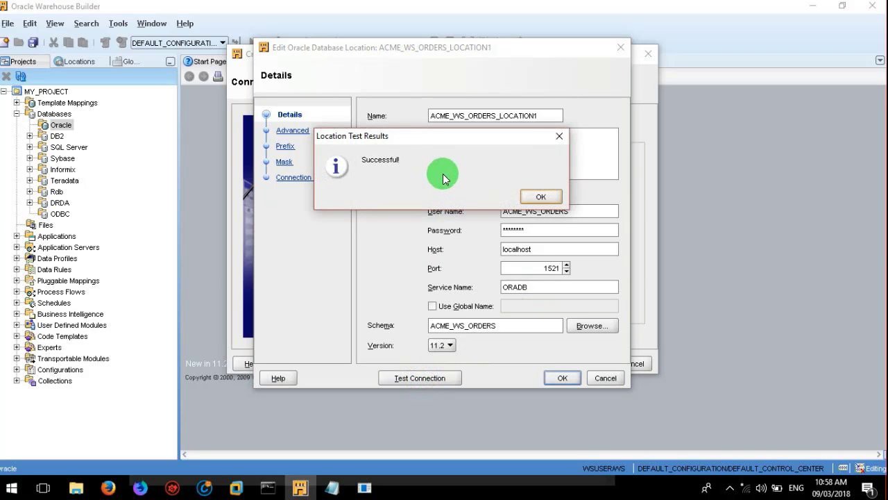
pyautogui.click(542, 197)
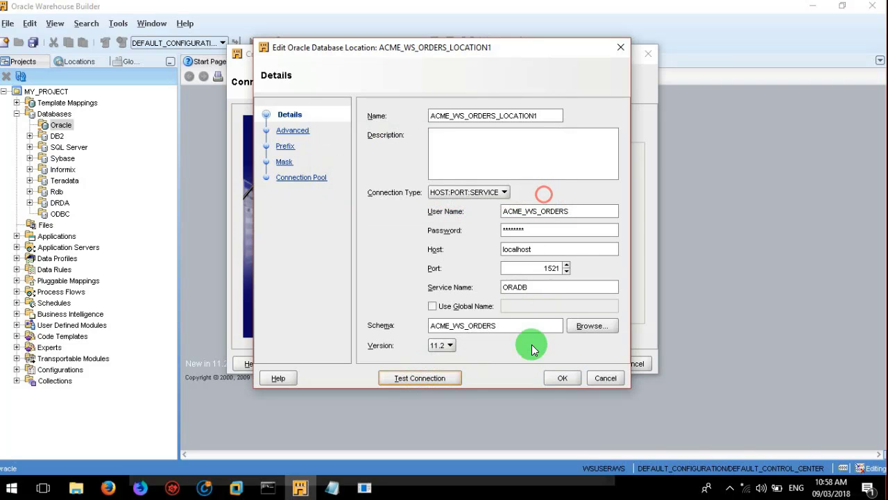
pyautogui.click(563, 375)
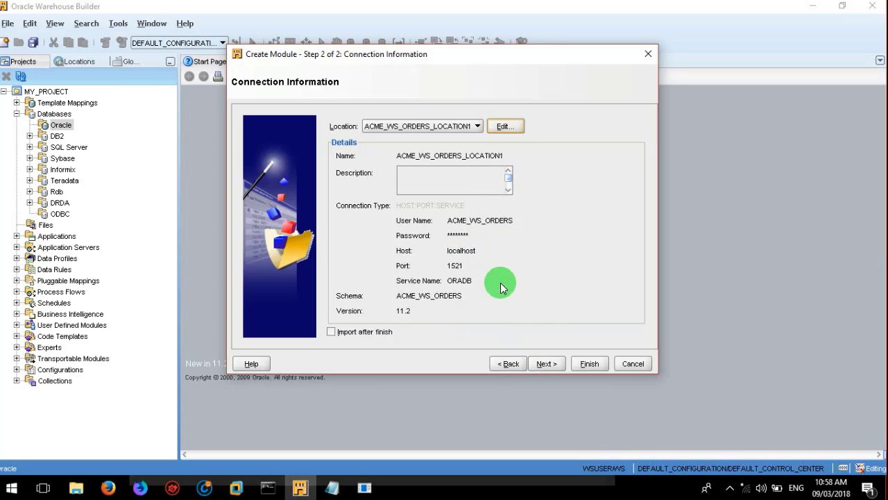
# Step: Move through the Summary page and finish creating the ACME_WS_ORDERS module
pyautogui.click(545, 363)
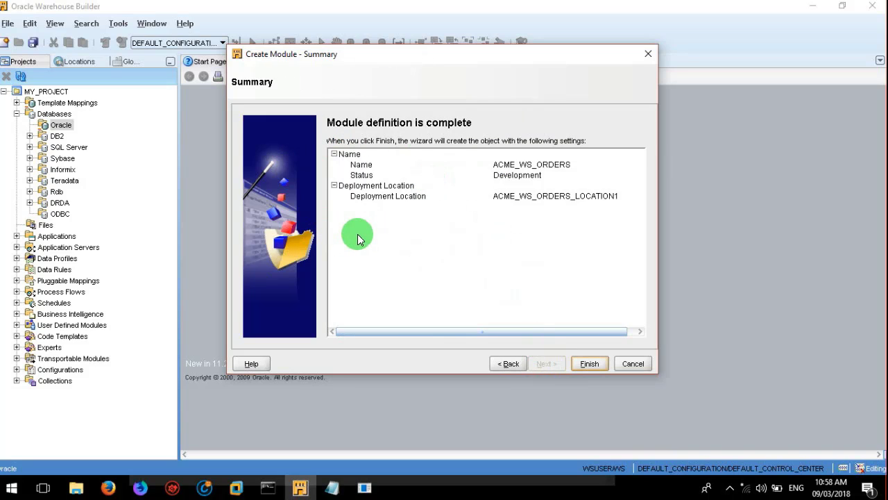
pyautogui.click(590, 364)
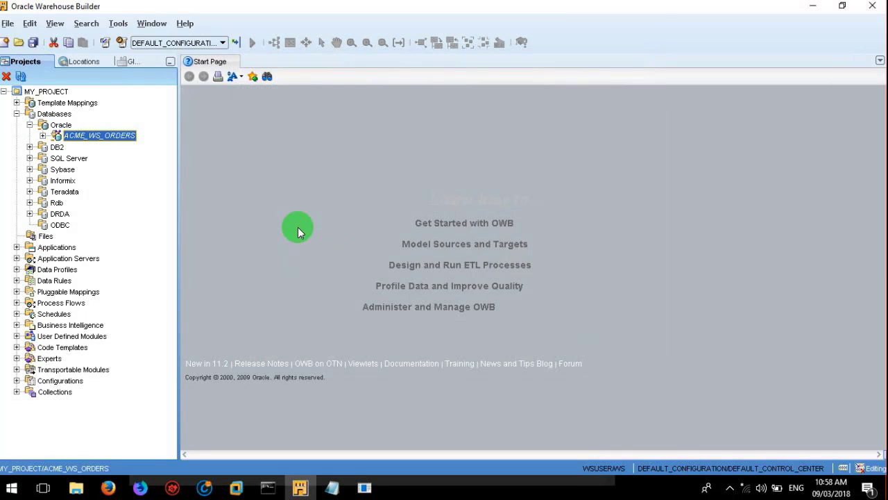
# Step: Expand the ACME_WS_ORDERS module and open the Import submenu on its Tables folder
pyautogui.click(58, 124)
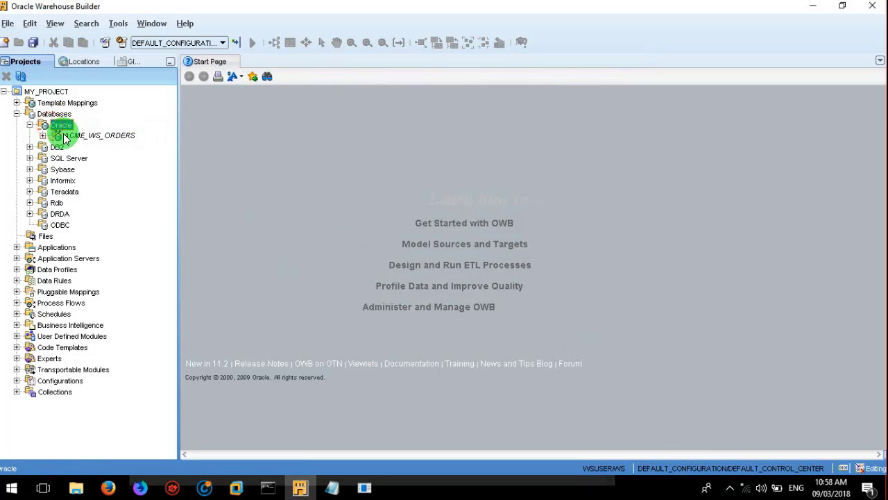
pyautogui.click(65, 136)
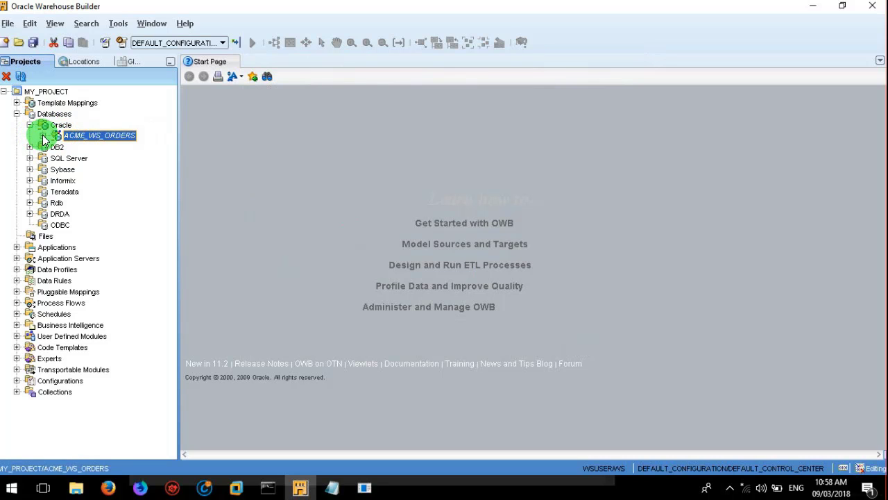
pyautogui.click(43, 138)
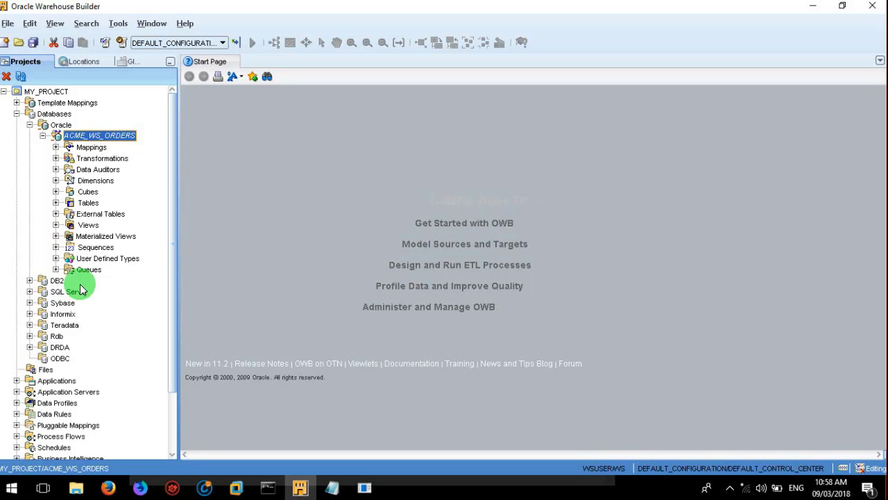
pyautogui.rightClick(68, 204)
pyautogui.click(75, 202)
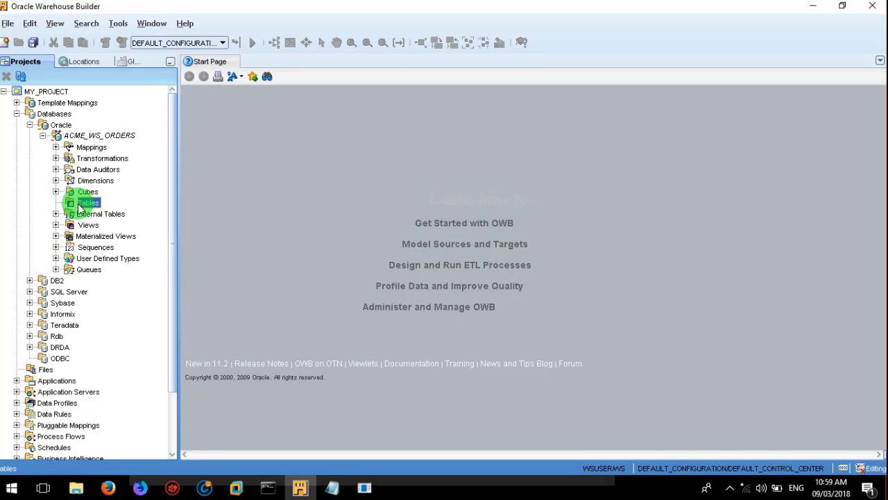
pyautogui.rightClick(79, 207)
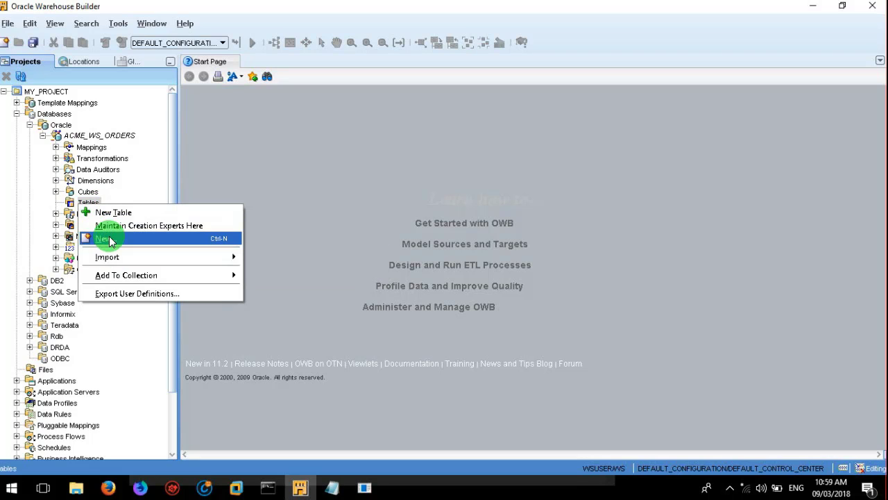
pyautogui.moveTo(109, 262)
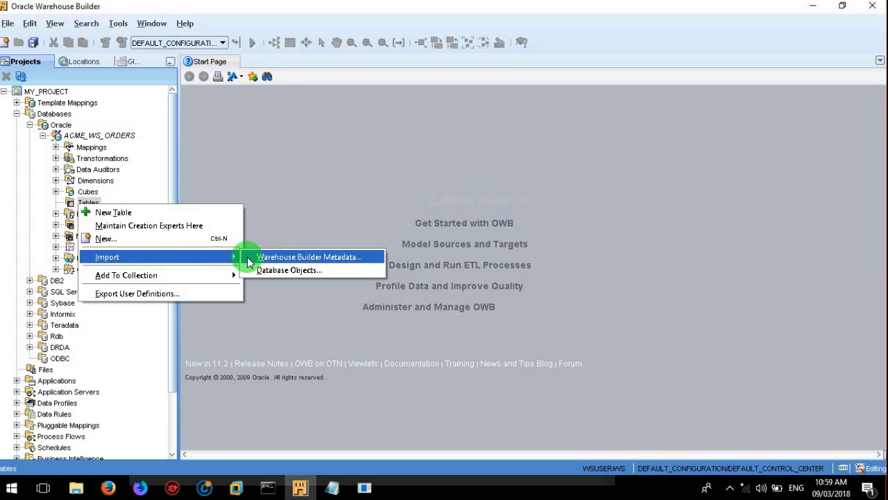
# Step: Start a Database Objects import, skip the welcome page in future, and keep only Table filtered
pyautogui.click(284, 270)
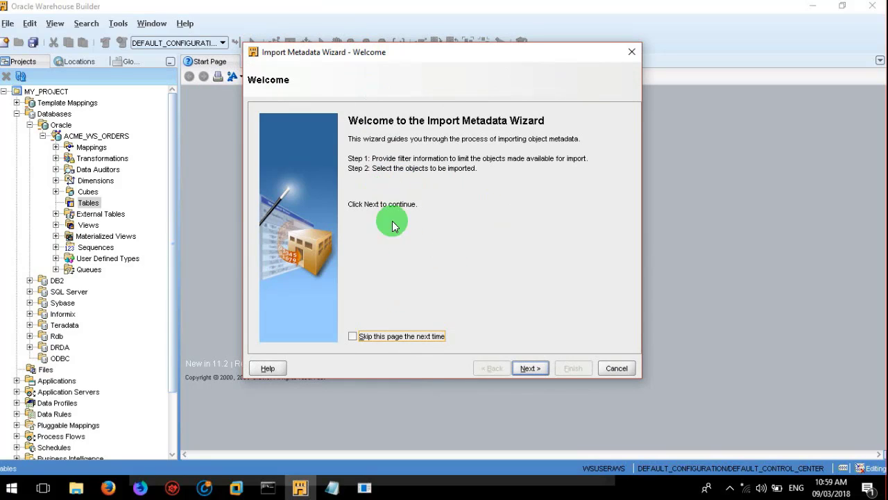
pyautogui.click(386, 338)
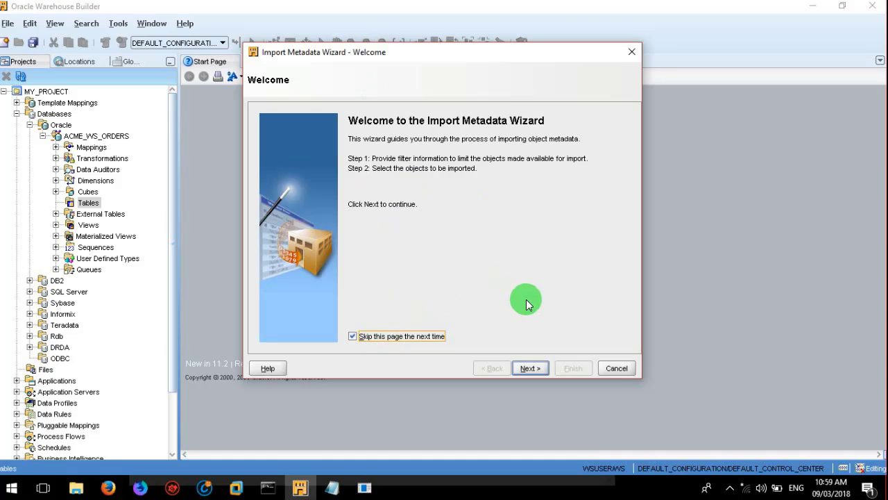
pyautogui.click(526, 367)
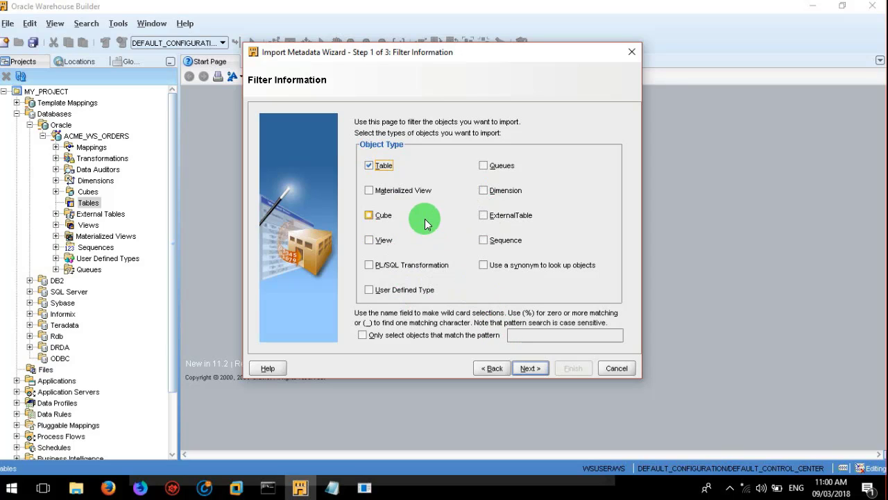
pyautogui.click(527, 369)
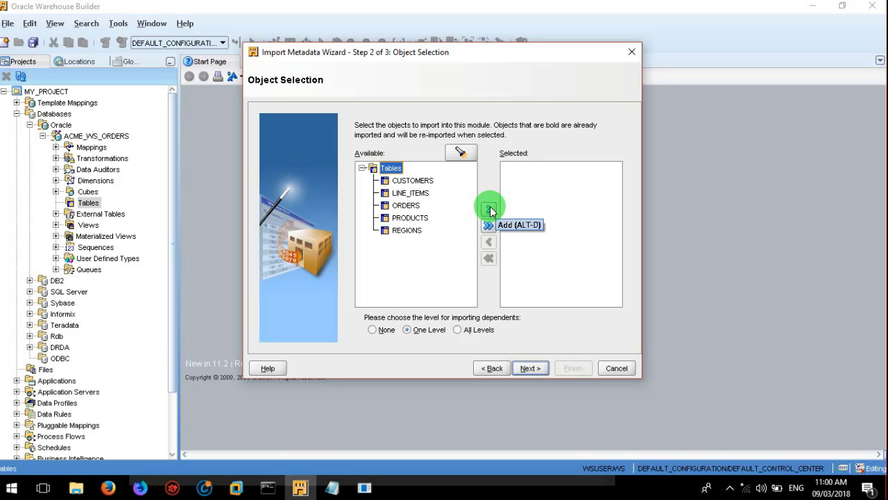
# Step: Add CUSTOMERS, LINE_ITEMS, ORDERS, PRODUCTS and REGIONS to Selected and reach Summary and Import
pyautogui.click(489, 209)
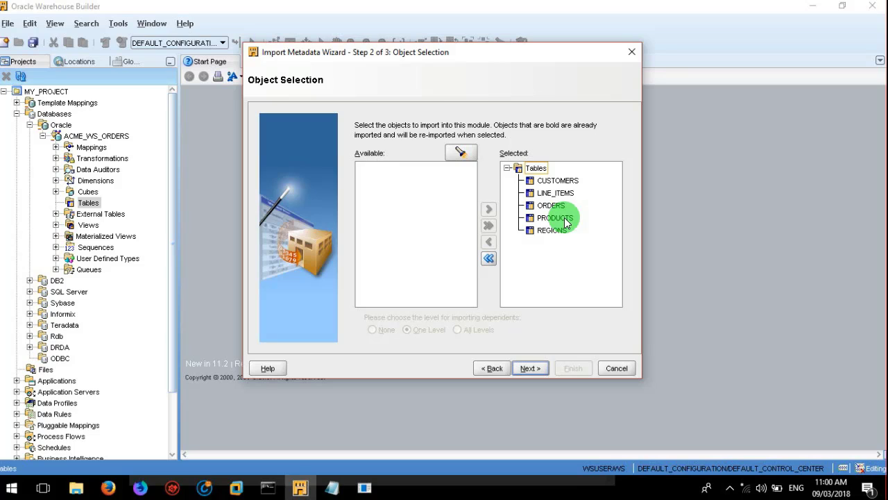
pyautogui.click(526, 368)
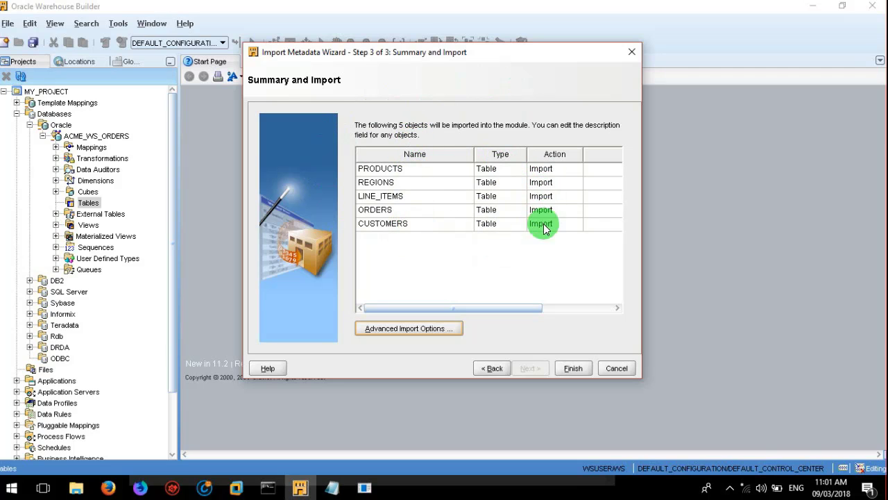
# Step: Accept the default Advanced Import Options and finish the wizard to import the five tables
pyautogui.click(444, 330)
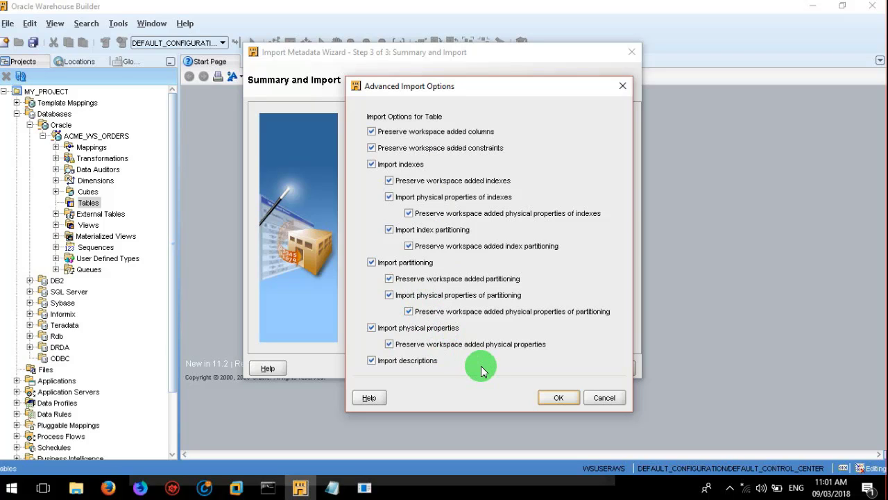
pyautogui.click(558, 398)
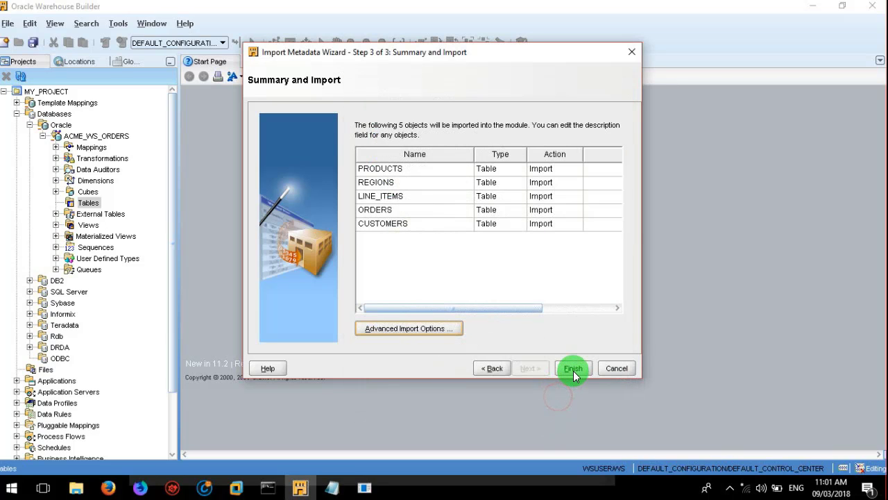
pyautogui.click(573, 370)
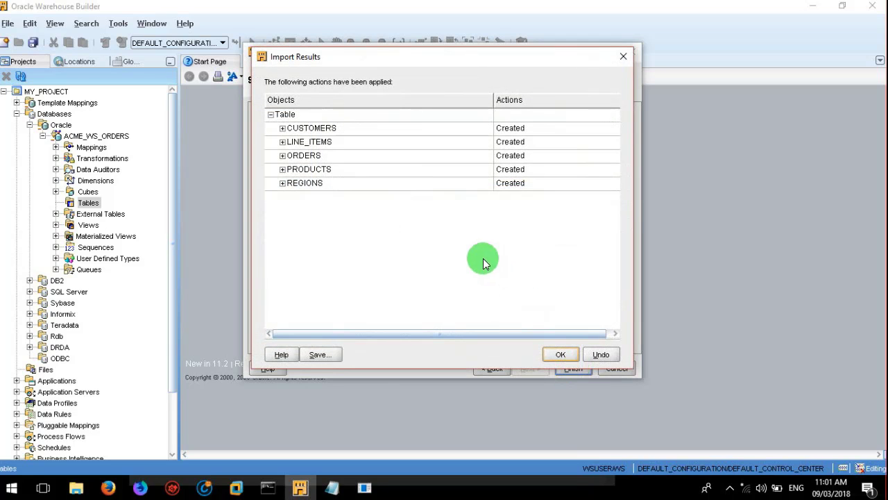
# Step: Review the imported CUSTOMERS columns and constraints in Import Results, then dismiss the results
pyautogui.click(281, 127)
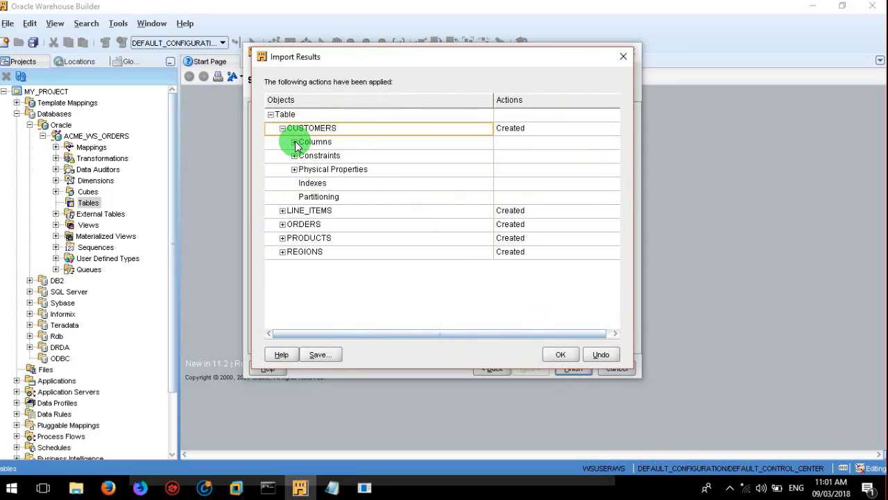
pyautogui.click(295, 143)
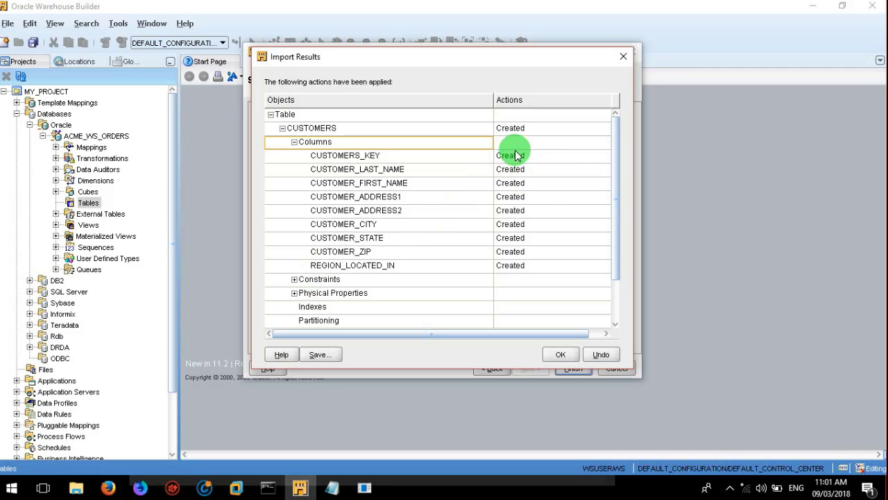
pyautogui.click(294, 279)
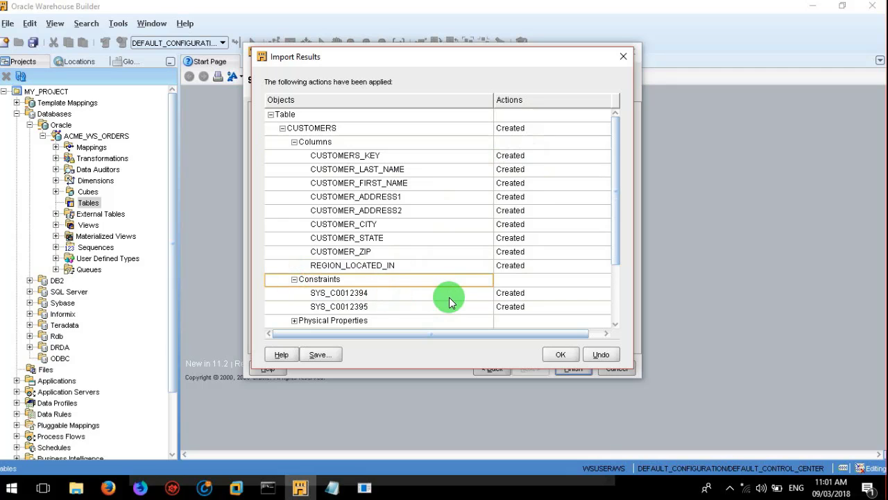
pyautogui.click(560, 354)
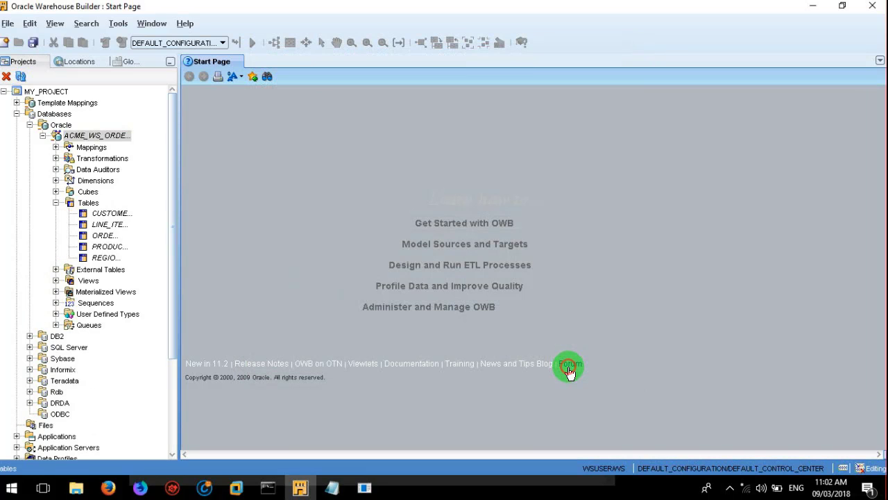
pyautogui.doubleClick(88, 202)
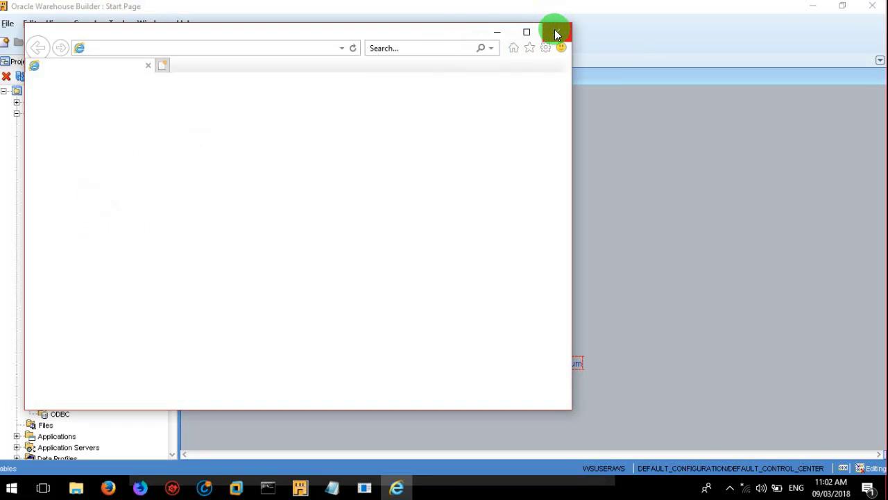
pyautogui.click(556, 32)
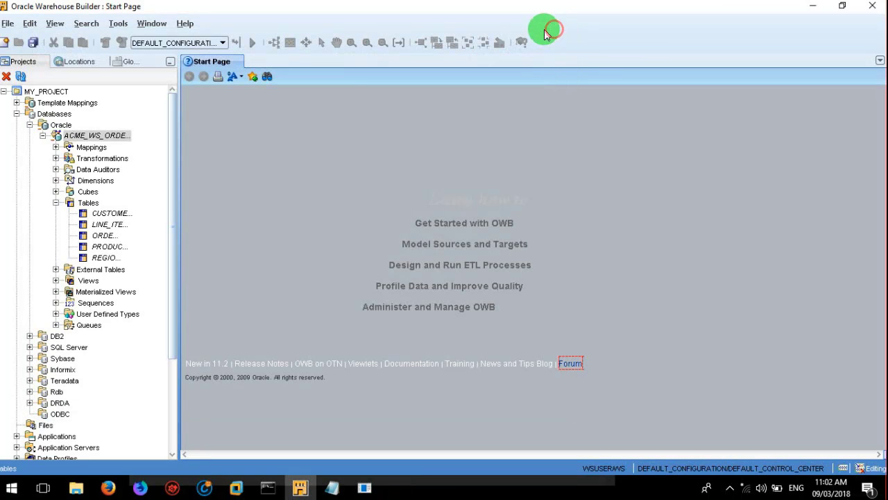
pyautogui.click(105, 211)
pyautogui.click(104, 224)
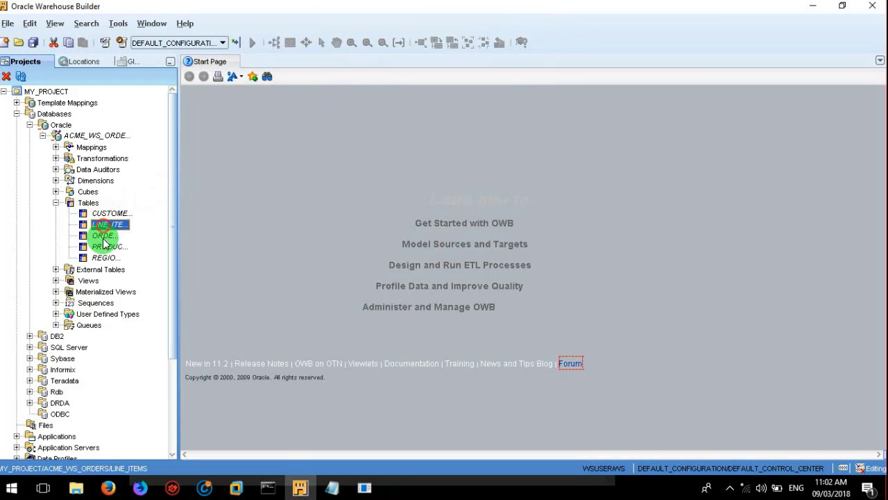
pyautogui.click(104, 236)
pyautogui.click(104, 247)
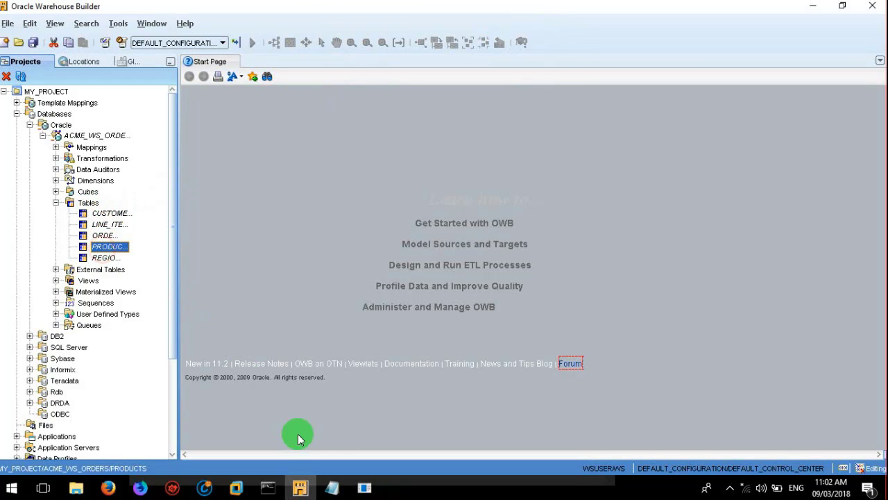
pyautogui.click(362, 488)
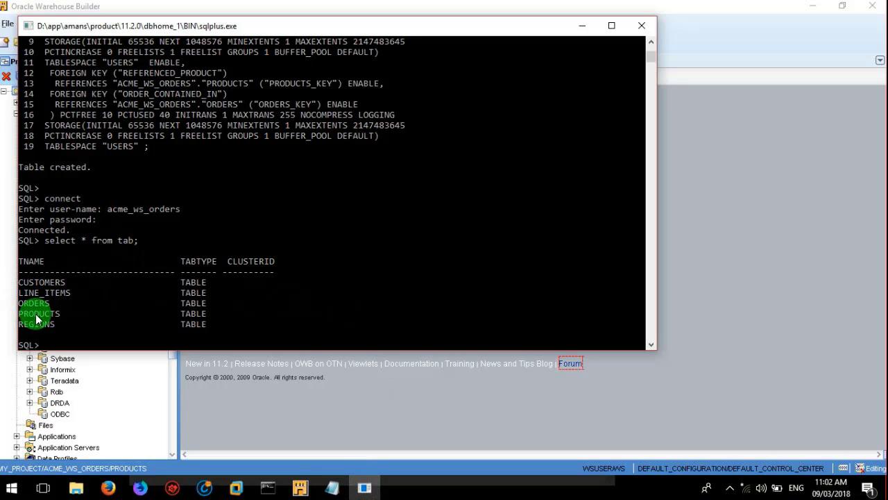
pyautogui.click(580, 24)
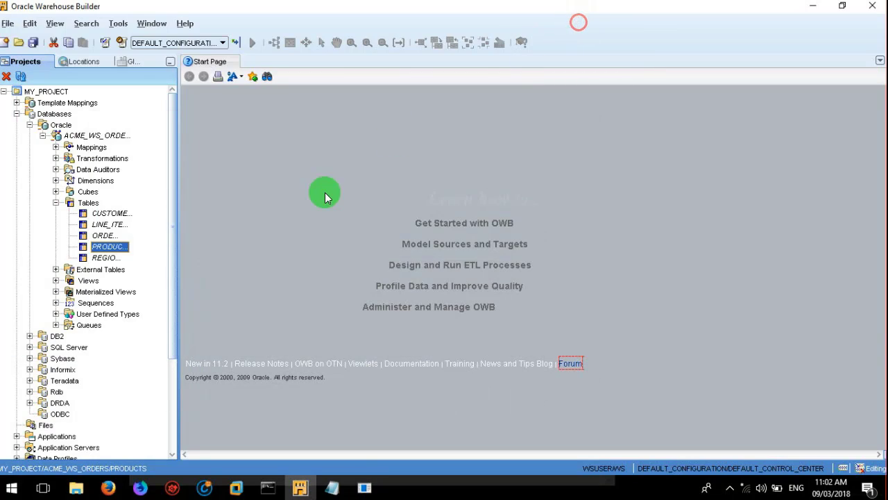
# Step: Open the CUSTOMERS editor and review its Name, Columns, Keys, Indexes, Partitions, Attribute Sets and Data Rules
pyautogui.click(106, 213)
pyautogui.doubleClick(107, 213)
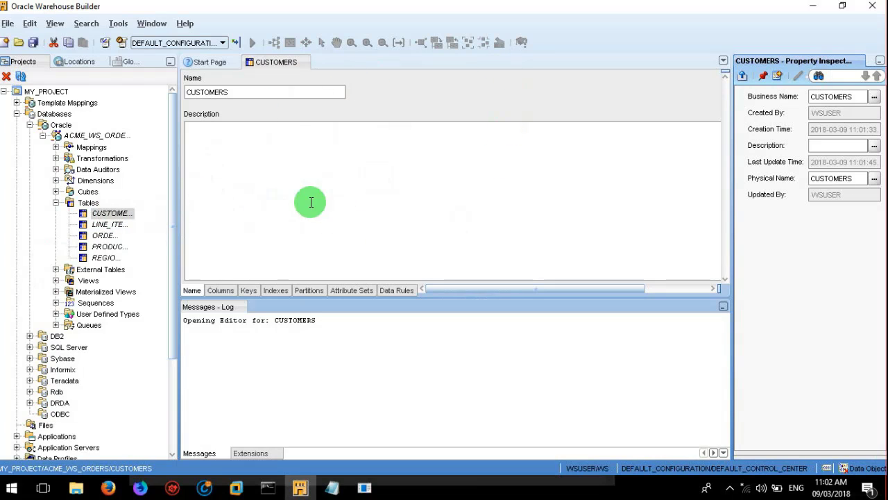
pyautogui.click(210, 334)
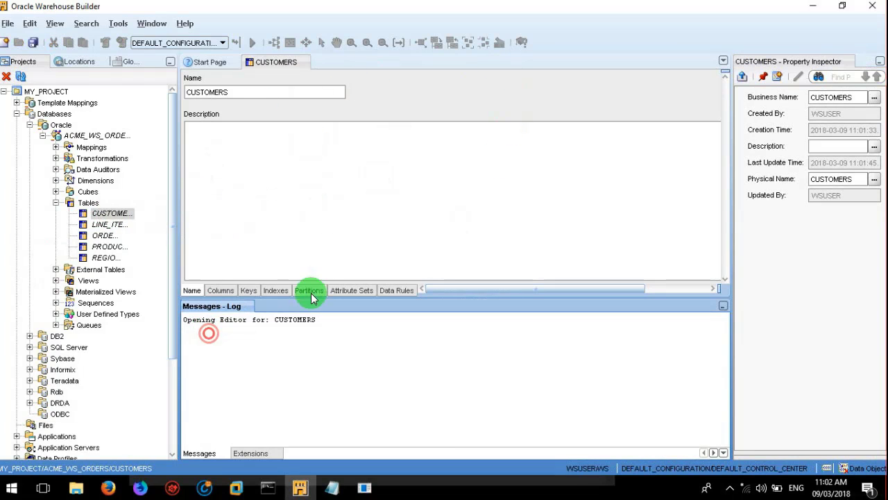
pyautogui.click(192, 290)
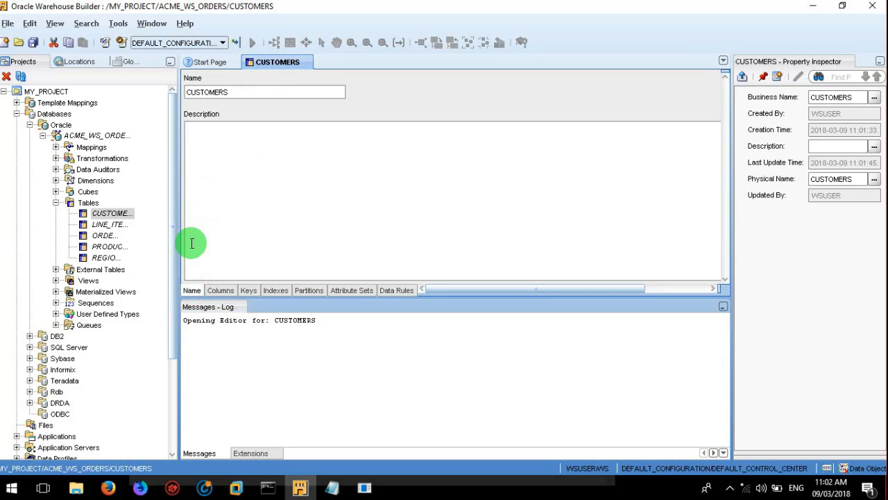
pyautogui.click(219, 290)
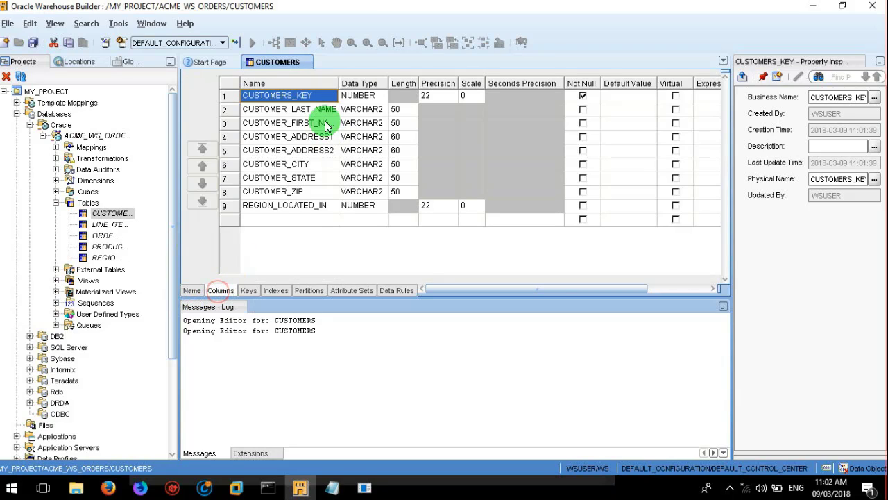
pyautogui.click(250, 290)
pyautogui.click(275, 290)
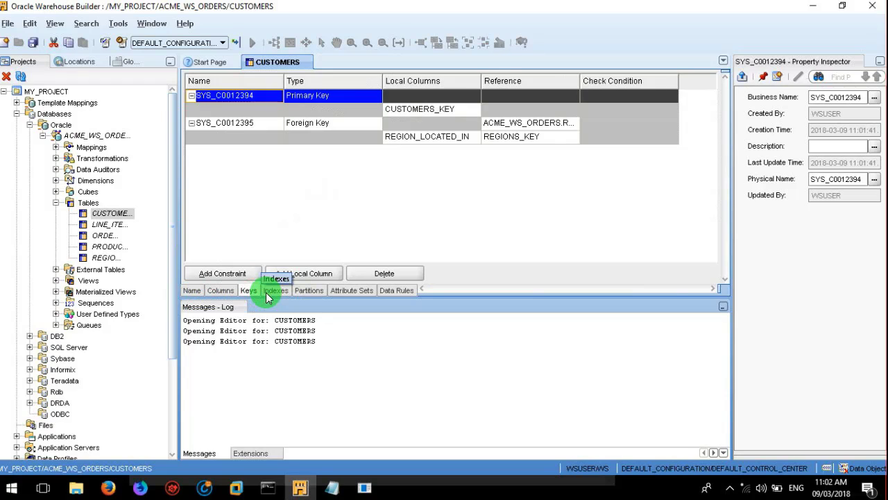
pyautogui.click(318, 290)
pyautogui.click(351, 291)
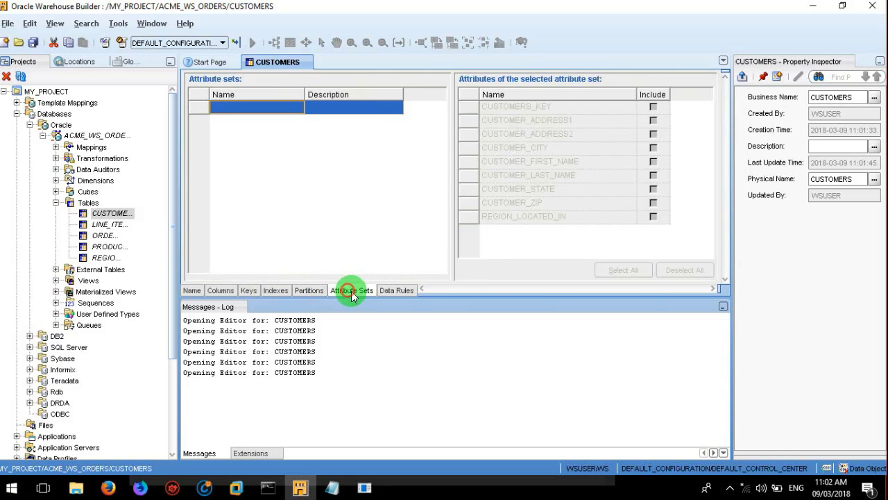
pyautogui.click(391, 290)
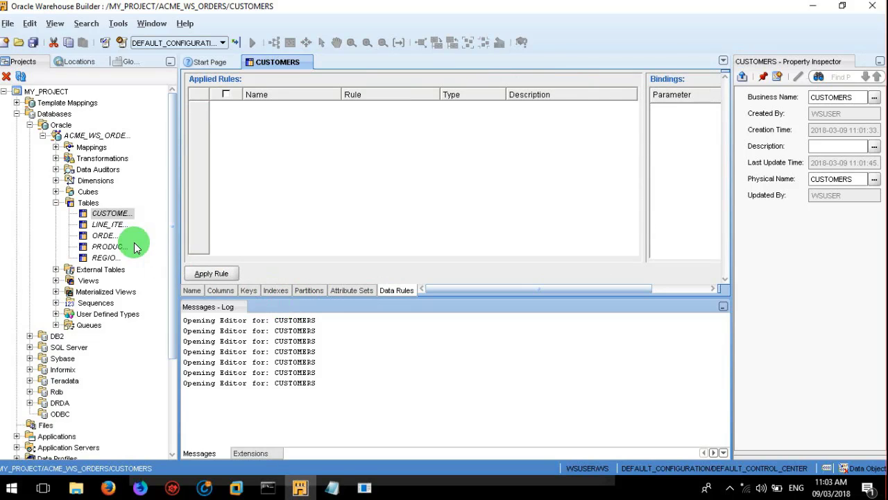
# Step: Open the LINE_ITEMS and ORDERS table editors, then collapse the Tables folder
pyautogui.click(114, 225)
pyautogui.click(114, 224)
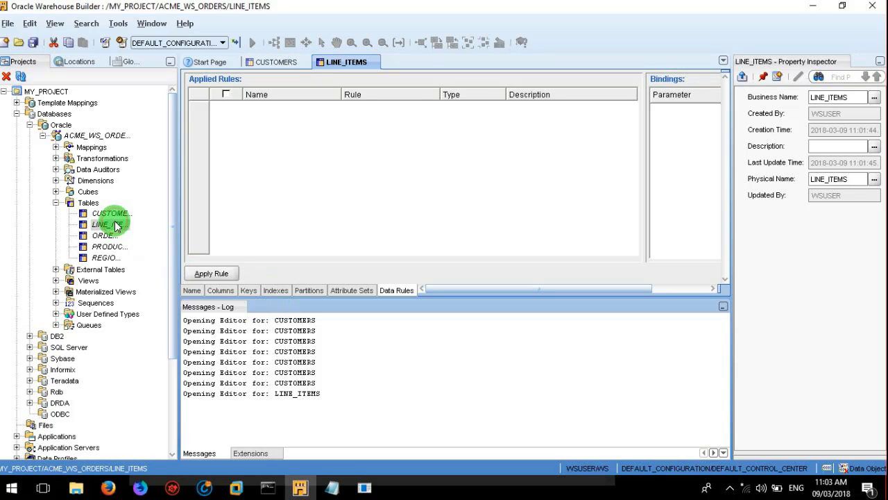
pyautogui.click(104, 236)
pyautogui.click(103, 236)
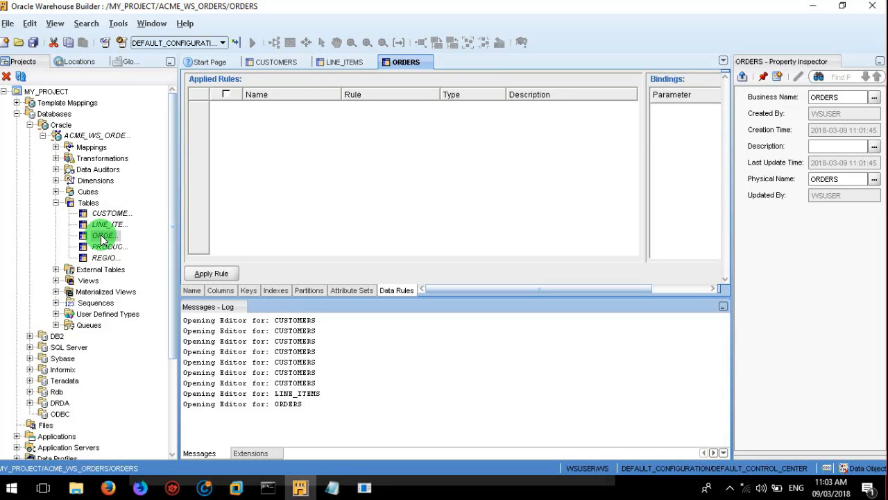
pyautogui.click(56, 203)
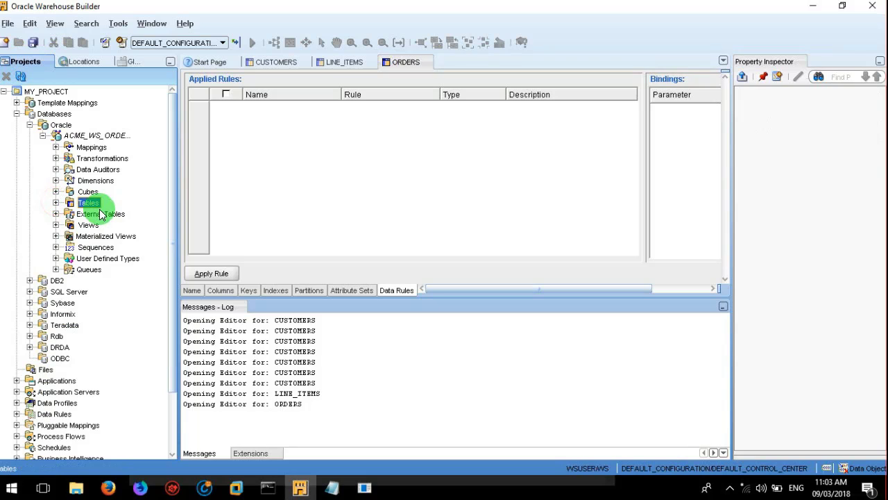
# Step: Collapse ACME_WS_ORDERS and the Oracle node, then select the ODBC database type
pyautogui.click(44, 136)
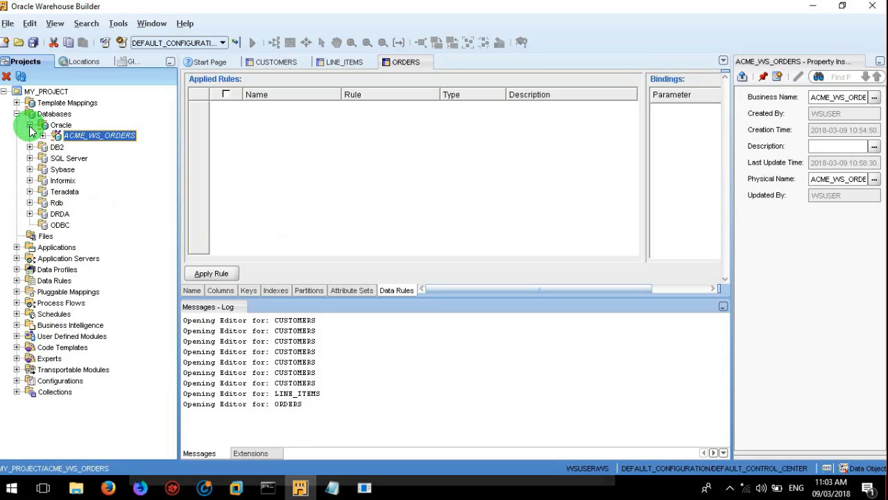
pyautogui.click(29, 127)
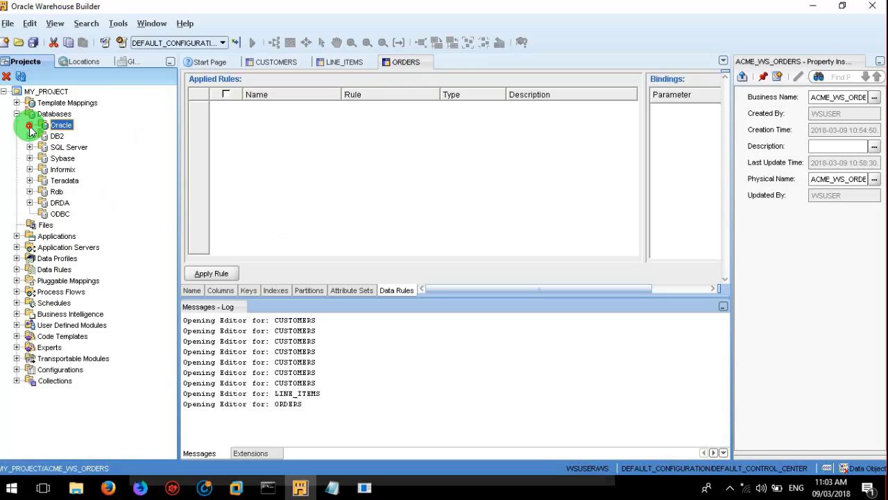
pyautogui.click(59, 216)
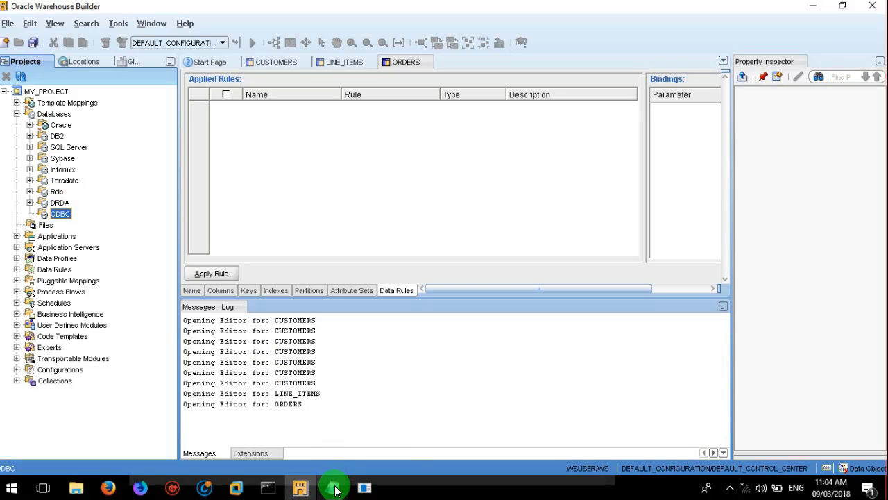
# Step: In the Notepad notes, add an indented '- System DSN' item under '2. Non Oracle module'
pyautogui.moveTo(335, 485)
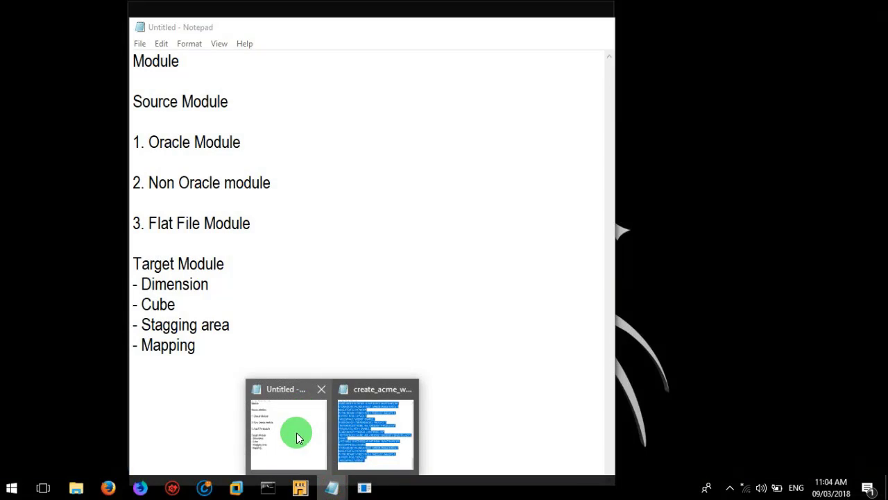
pyautogui.click(297, 437)
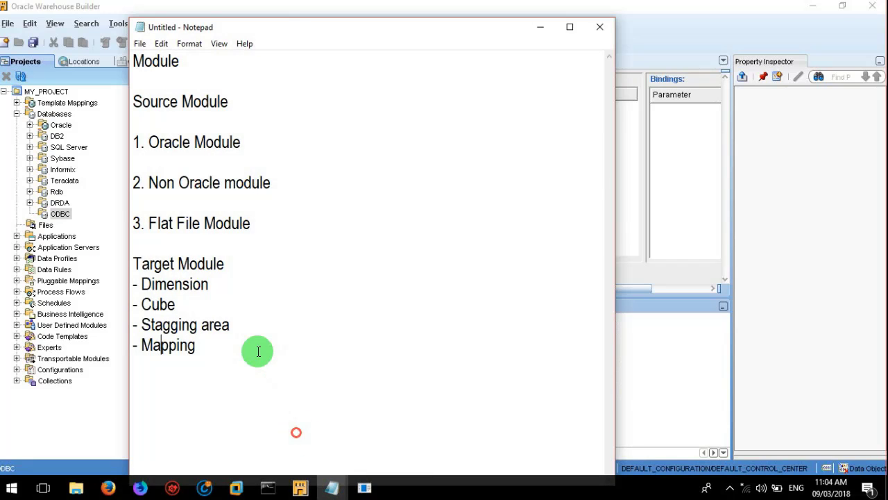
pyautogui.doubleClick(254, 350)
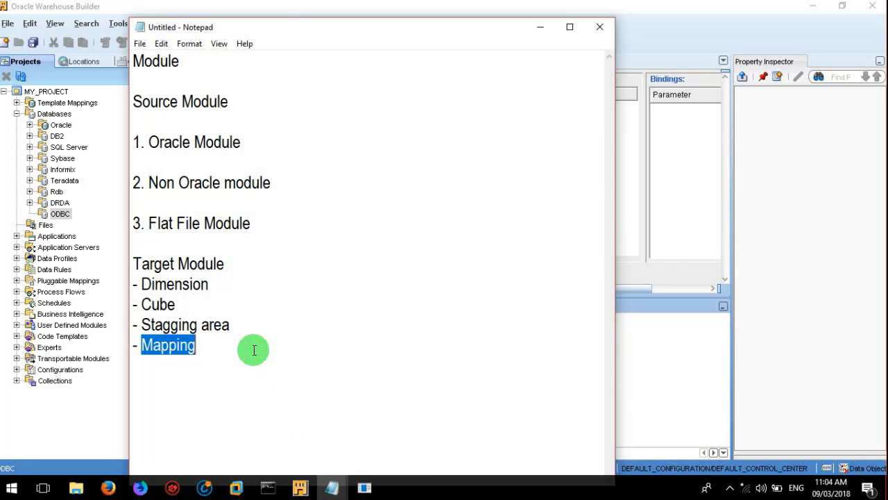
pyautogui.click(254, 350)
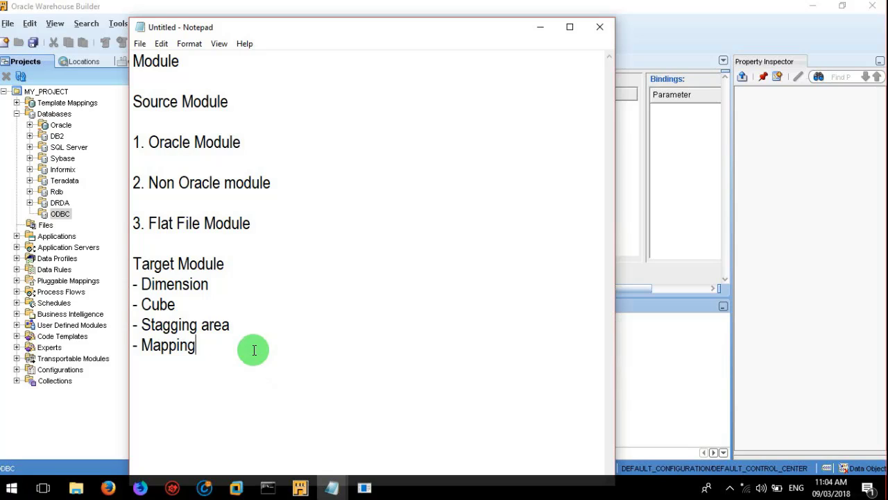
pyautogui.click(307, 188)
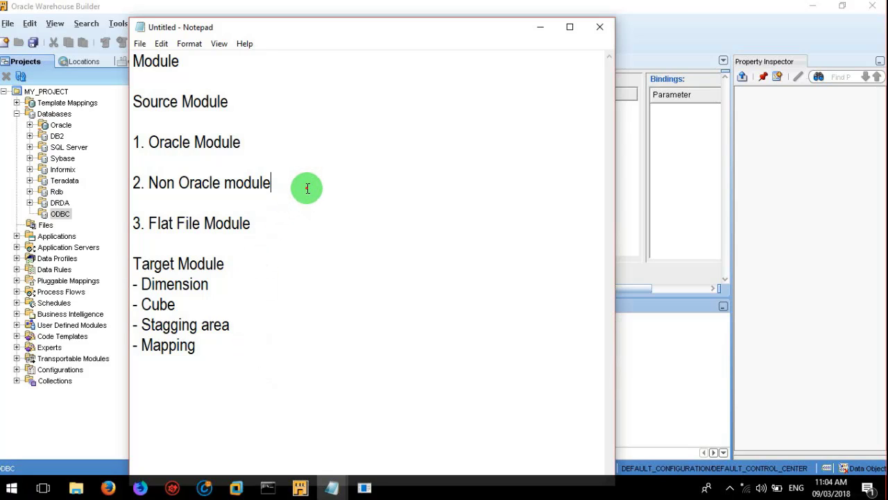
pyautogui.press('Return')
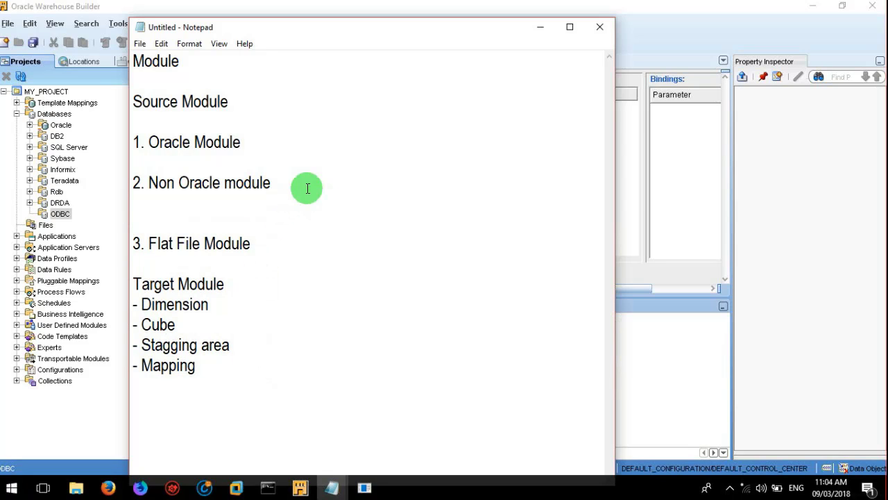
pyautogui.press('Tab')
pyautogui.write('- System')
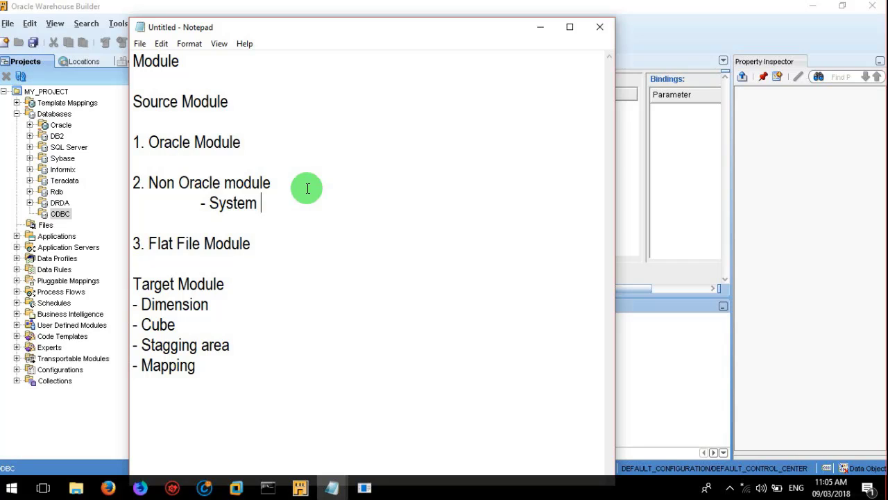
pyautogui.write('DSN')
# Step: Add indented items '- Creation of Hetrogeneous Service', '- Listener Configuration' and '- ODBC Module'
pyautogui.press('Return')
pyautogui.press('Tab')
pyautogui.press('Tab')
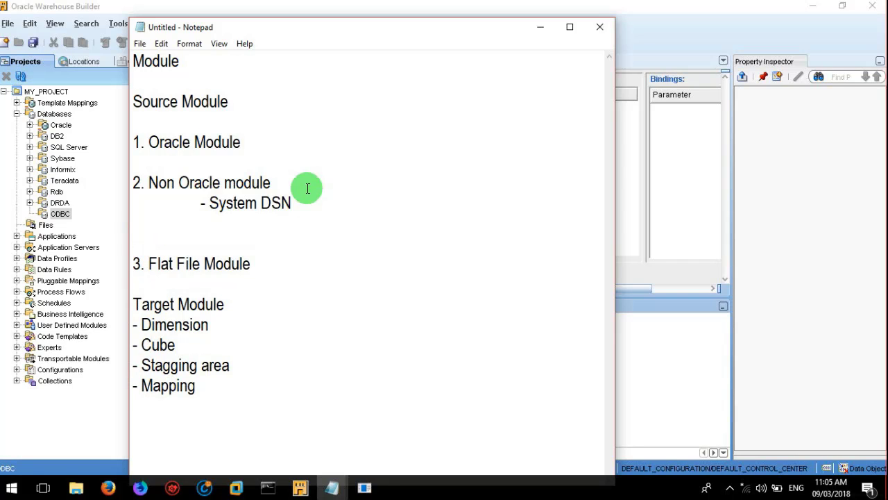
pyautogui.write('- Creation ')
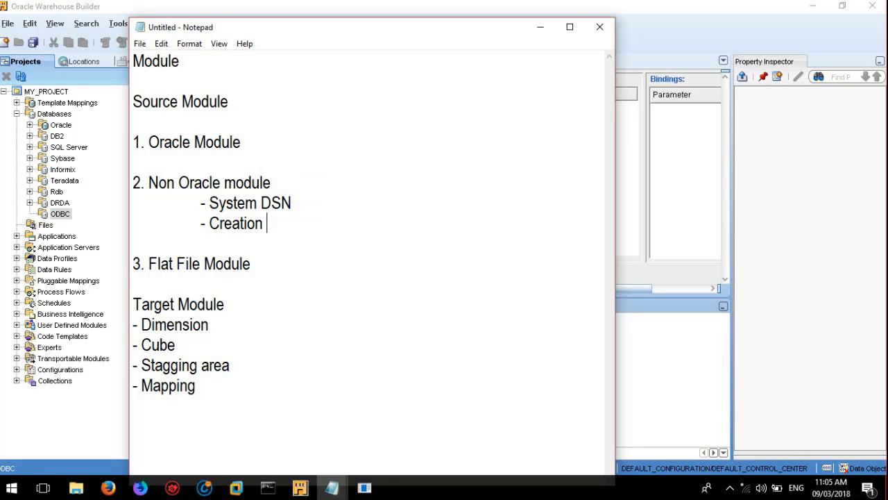
pyautogui.write('of Hetr')
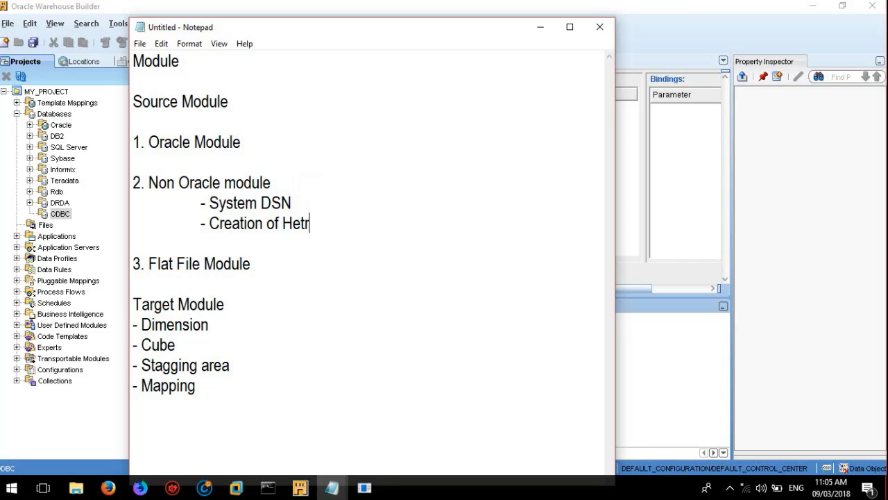
pyautogui.write('ogeneous')
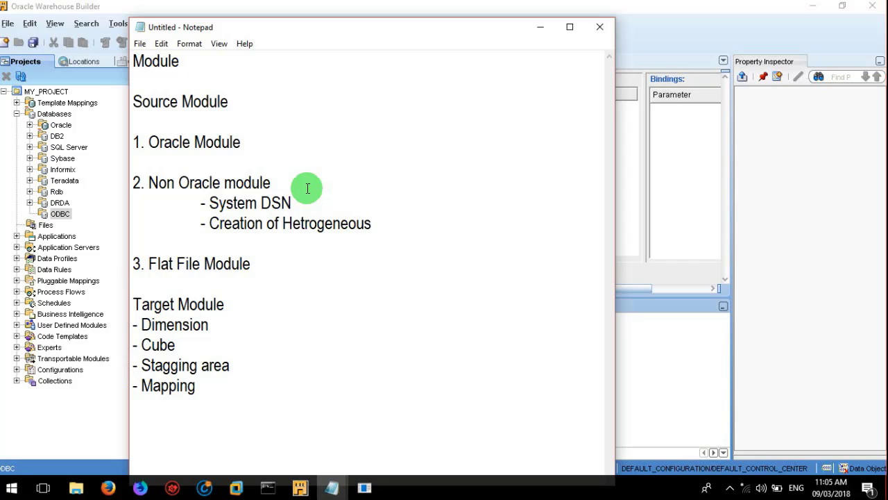
pyautogui.write(' Service')
pyautogui.press('Return')
pyautogui.press('Tab')
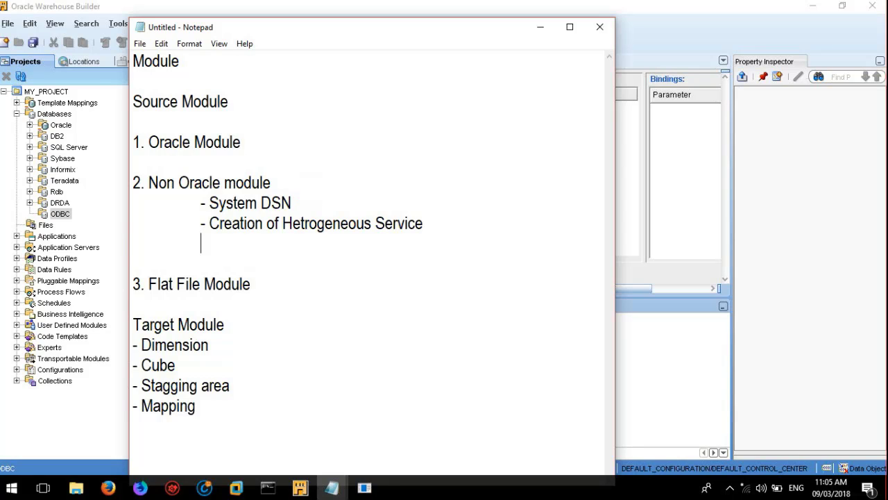
pyautogui.write('- Liste')
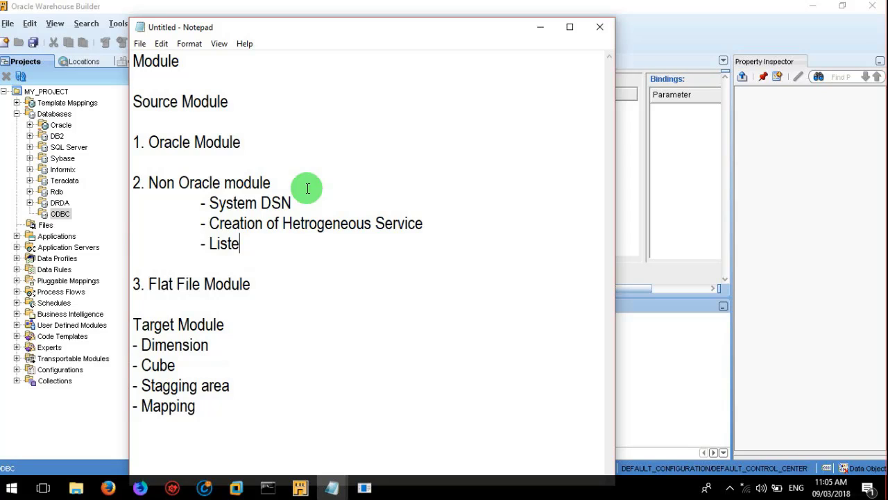
pyautogui.write('ner Con')
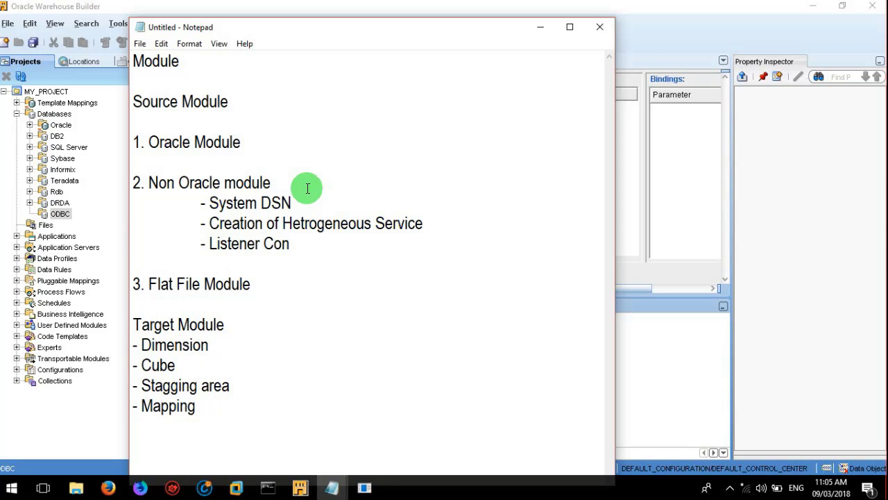
pyautogui.write('figuration')
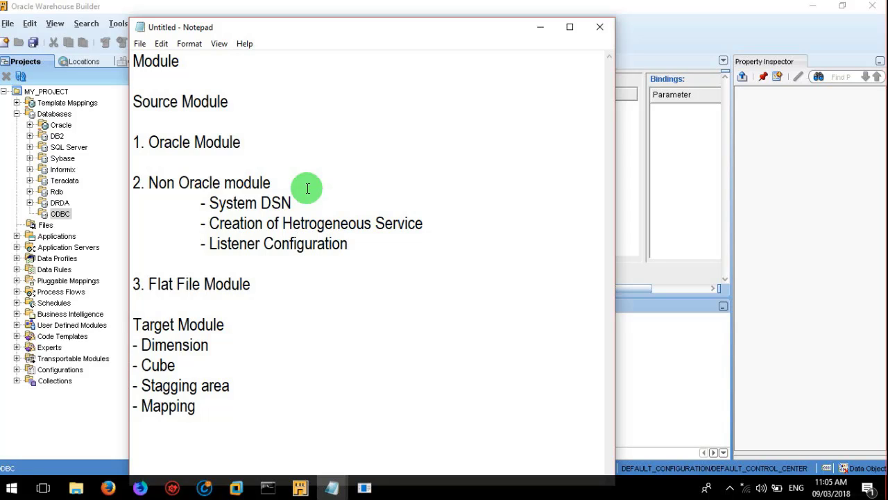
pyautogui.press('Return')
pyautogui.press('Tab')
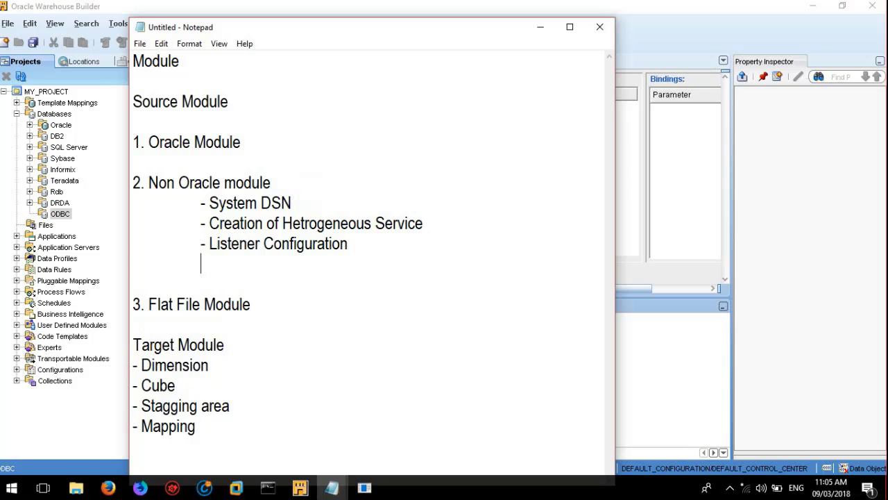
pyautogui.write('-')
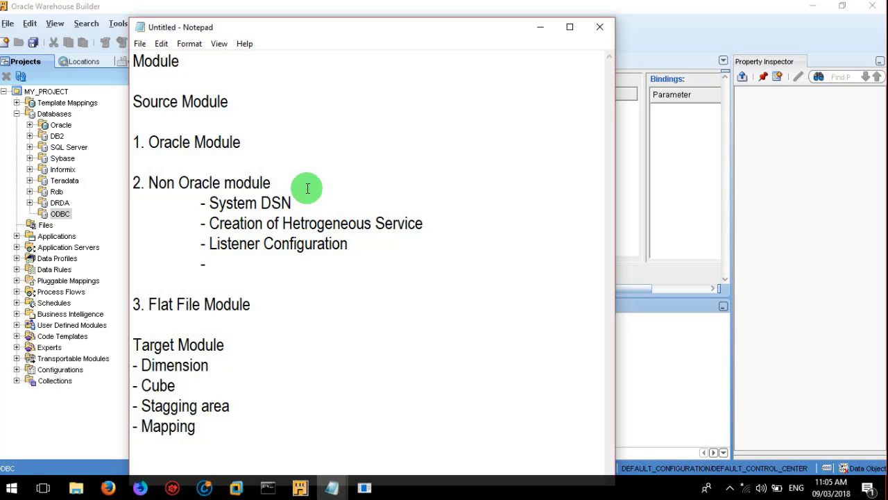
pyautogui.write(' ODBC Mo')
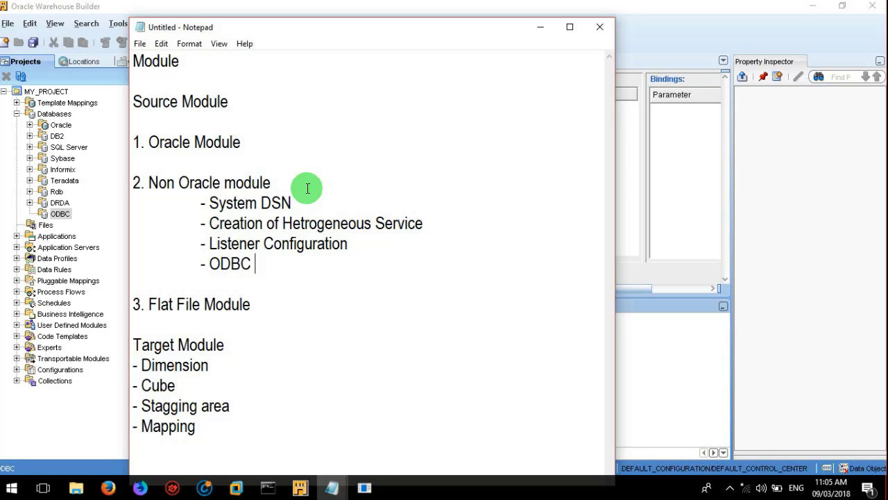
pyautogui.write('le')
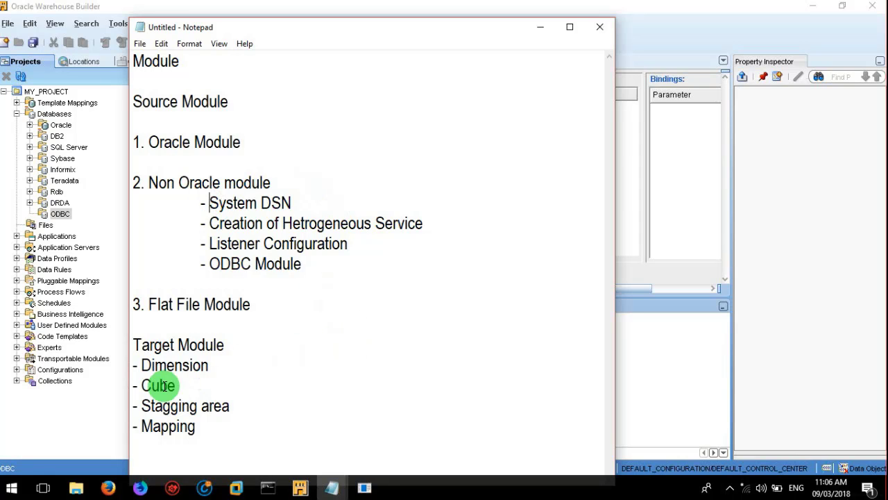
pyautogui.click(11, 490)
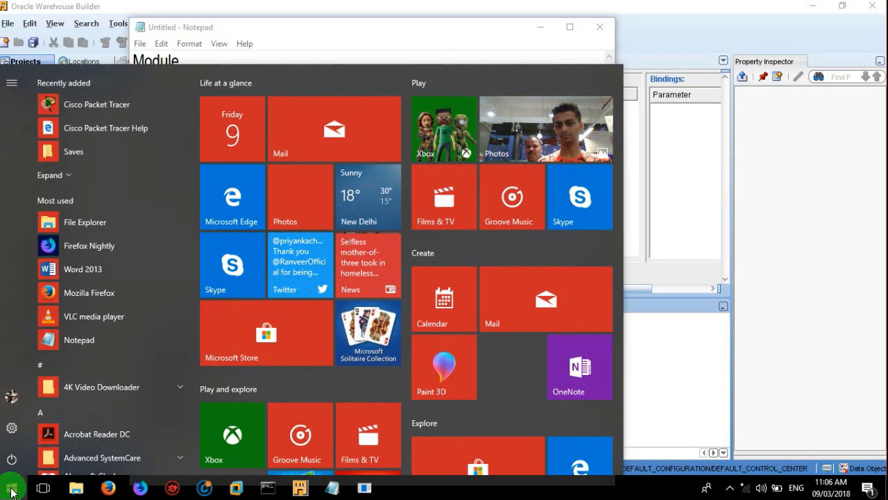
# Step: Search the Start menu for 'manage' and launch SQL Server Management Studio
pyautogui.write('maga')
pyautogui.press('BackSpace')
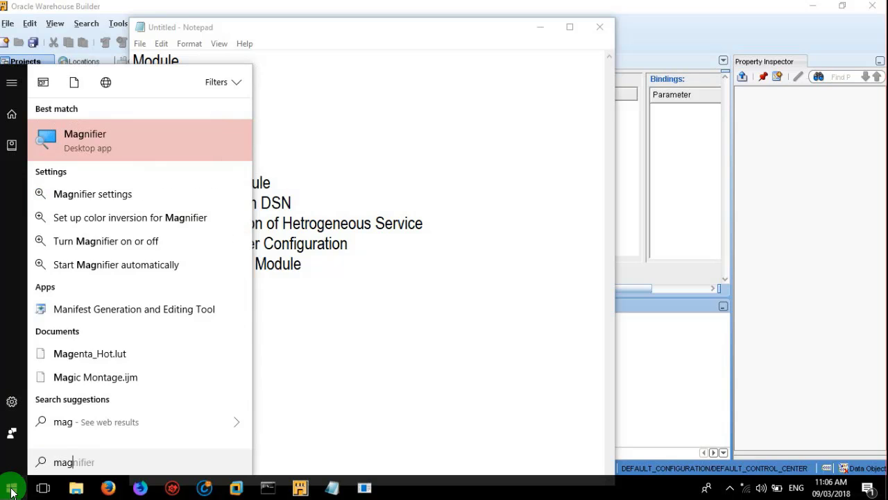
pyautogui.press('BackSpace')
pyautogui.write('nage')
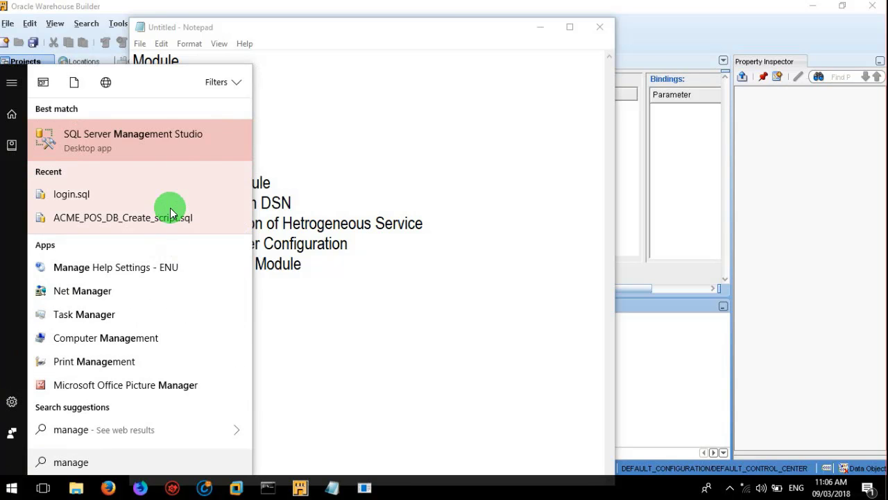
pyautogui.click(165, 149)
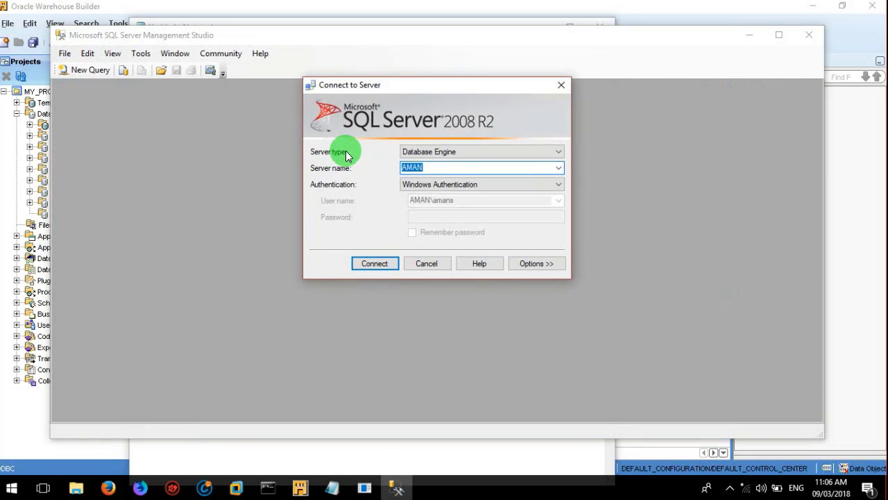
# Step: Connect to the AMAN Database Engine server using Windows Authentication
pyautogui.click(440, 170)
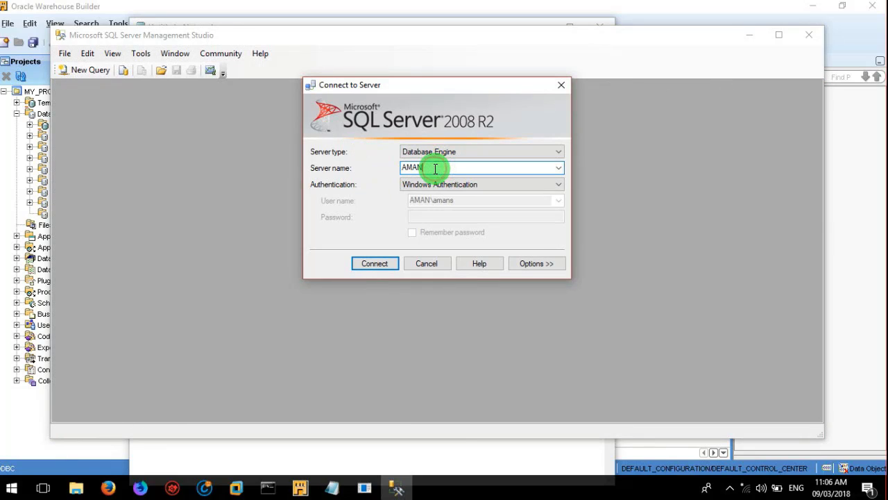
pyautogui.click(466, 147)
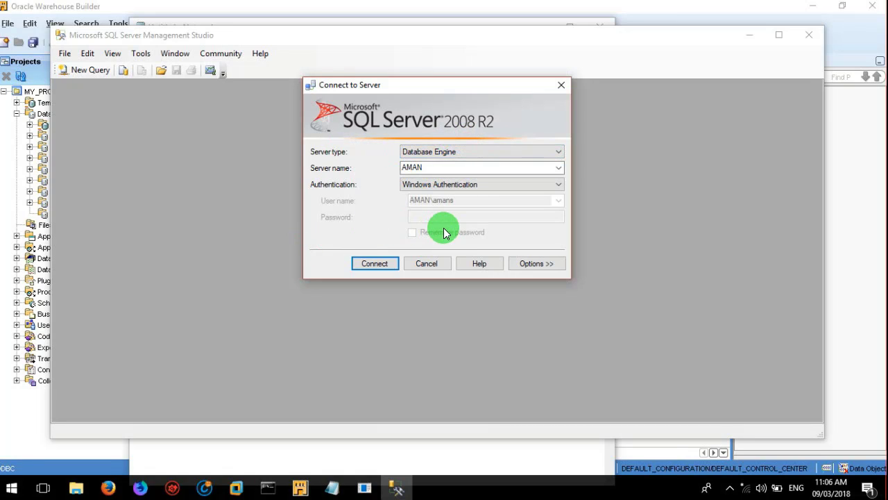
pyautogui.doubleClick(418, 166)
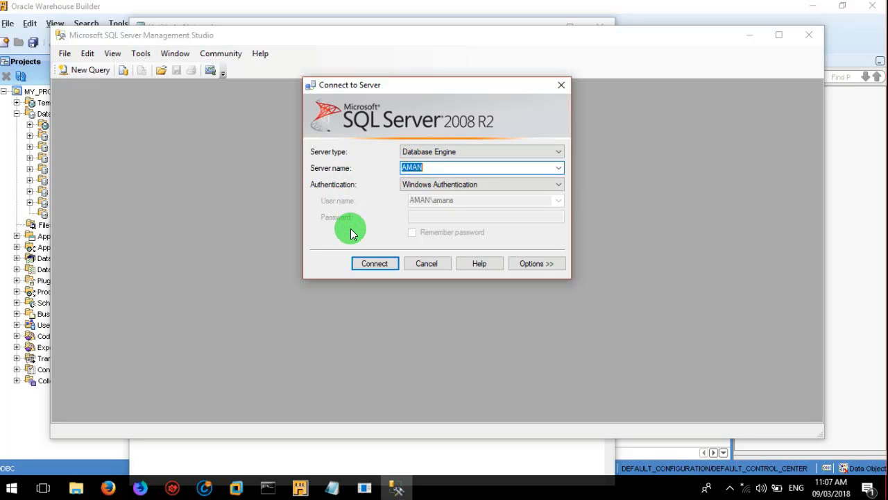
pyautogui.click(374, 264)
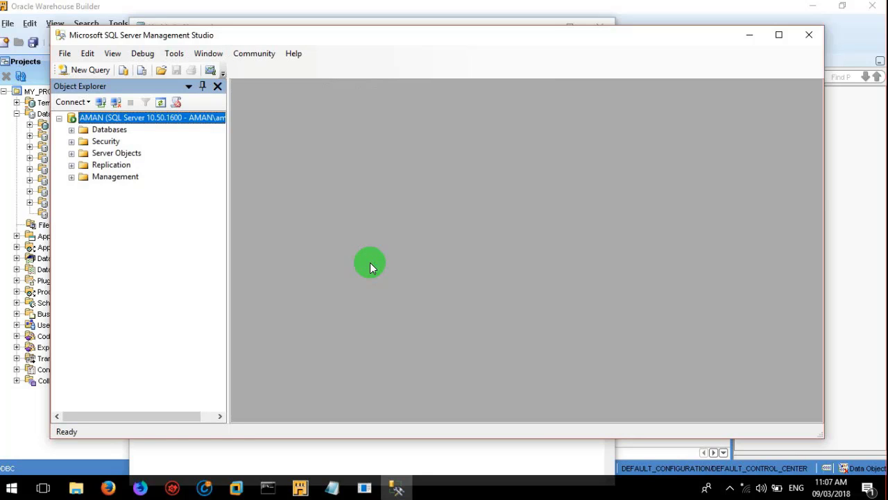
# Step: Expand ACME_POS > Tables and run Select Top 1000 Rows on dbo.Items
pyautogui.click(72, 130)
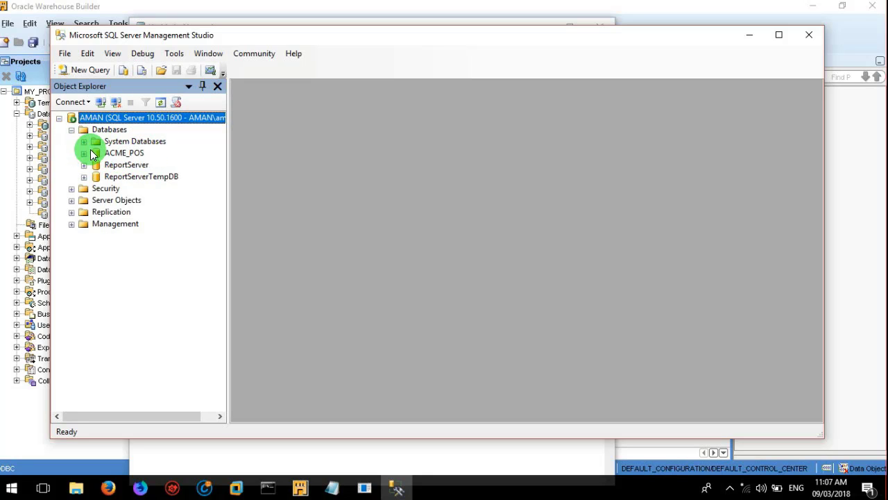
pyautogui.click(84, 153)
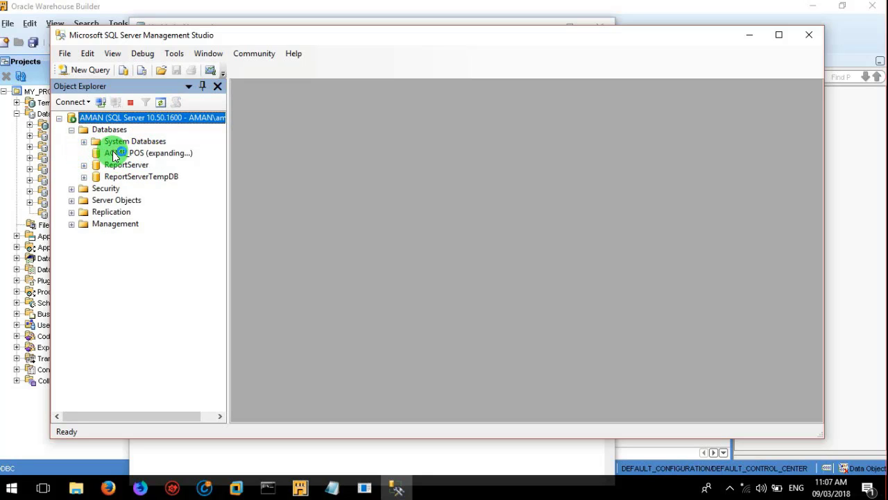
pyautogui.click(111, 153)
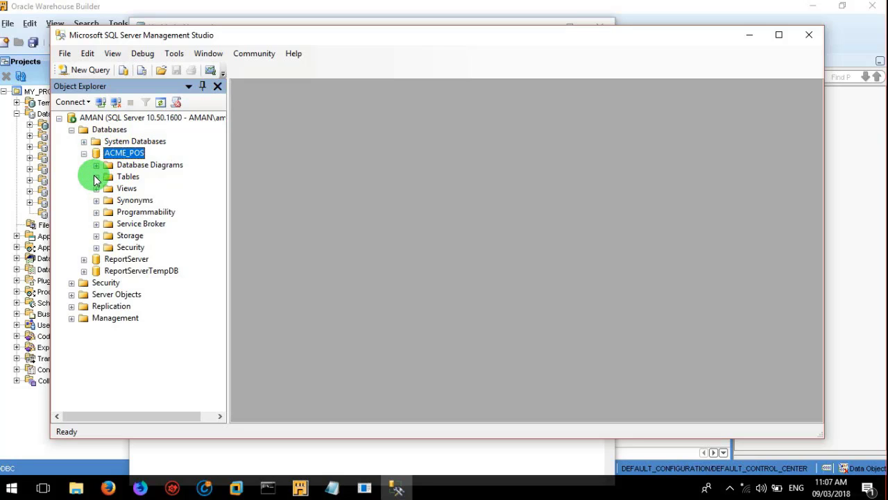
pyautogui.click(96, 177)
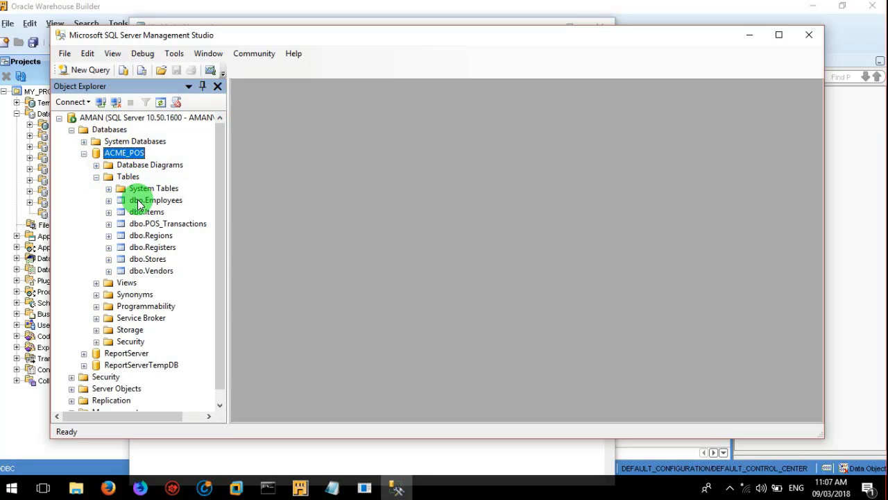
pyautogui.click(138, 200)
pyautogui.press('Down')
pyautogui.press('Down')
pyautogui.press('Down')
pyautogui.press('Down')
pyautogui.press('Down')
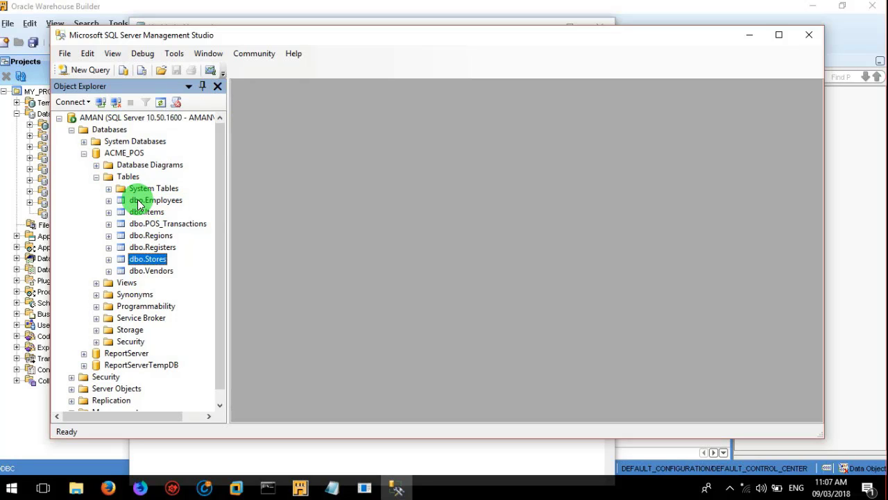
pyautogui.press('Down')
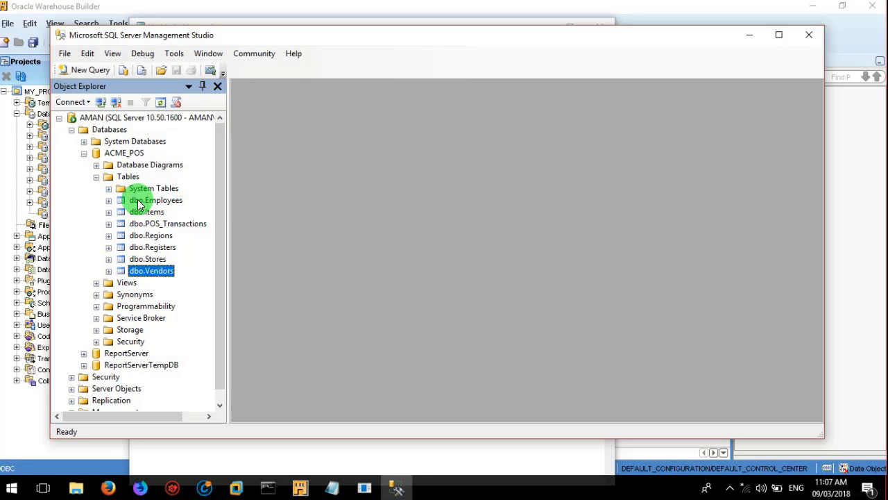
pyautogui.press('Up')
pyautogui.press('Up')
pyautogui.press('Up')
pyautogui.press('Up')
pyautogui.press('Up')
pyautogui.press('Up')
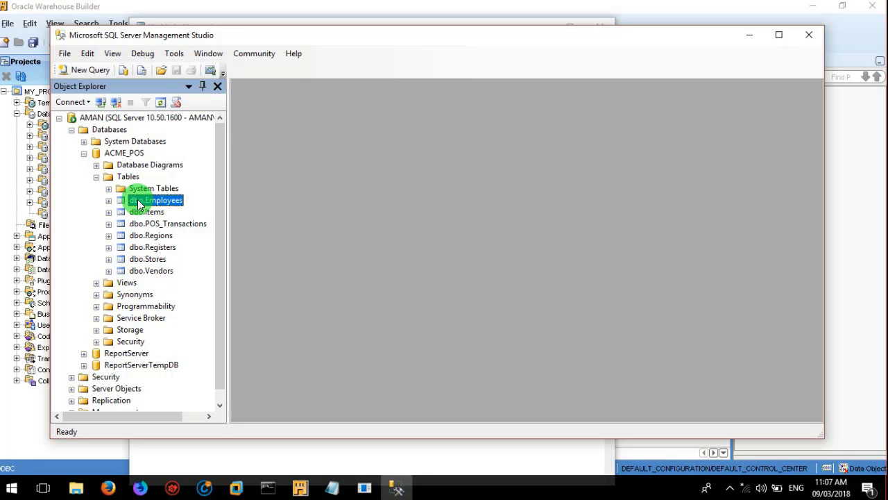
pyautogui.press('Down')
pyautogui.press('Down')
pyautogui.press('Down')
pyautogui.press('Down')
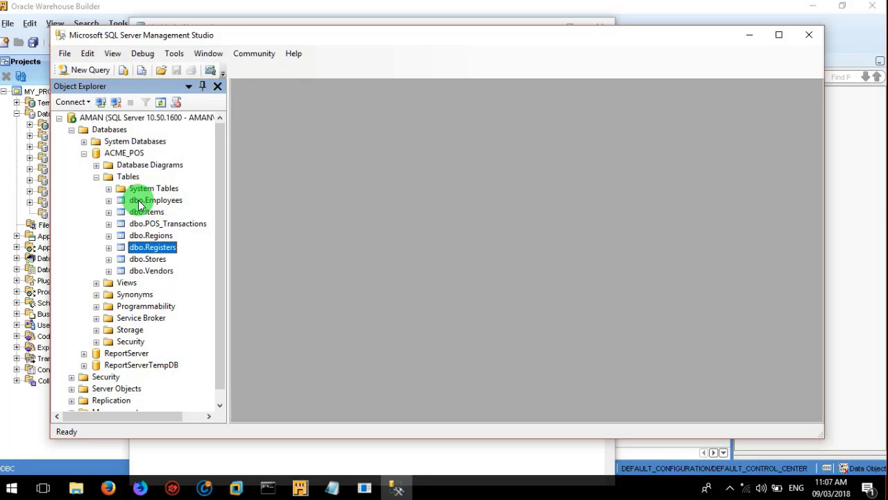
pyautogui.click(143, 212)
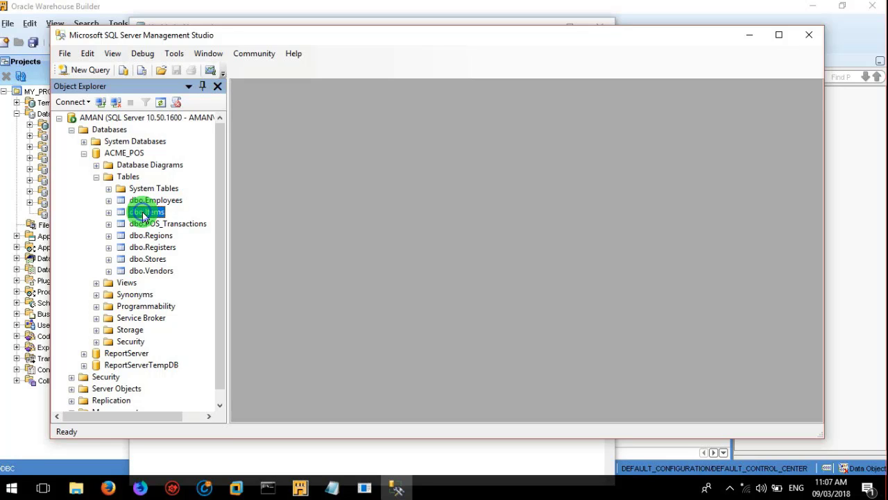
pyautogui.rightClick(144, 213)
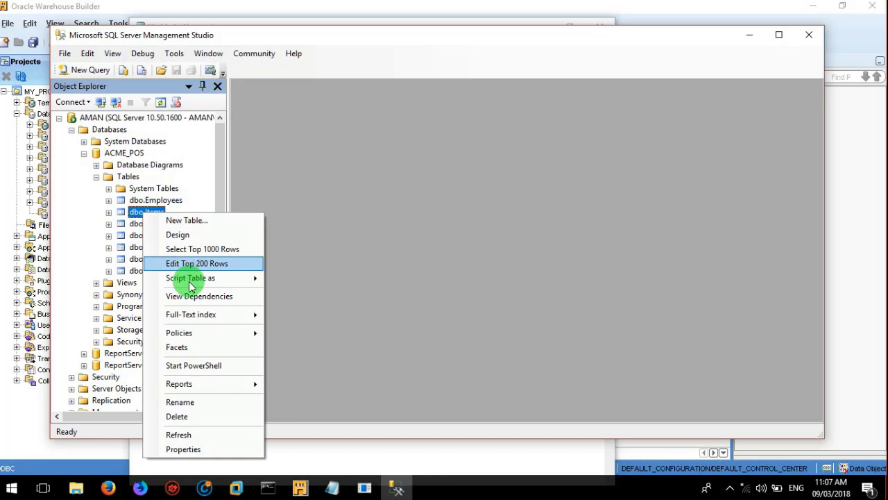
pyautogui.click(199, 249)
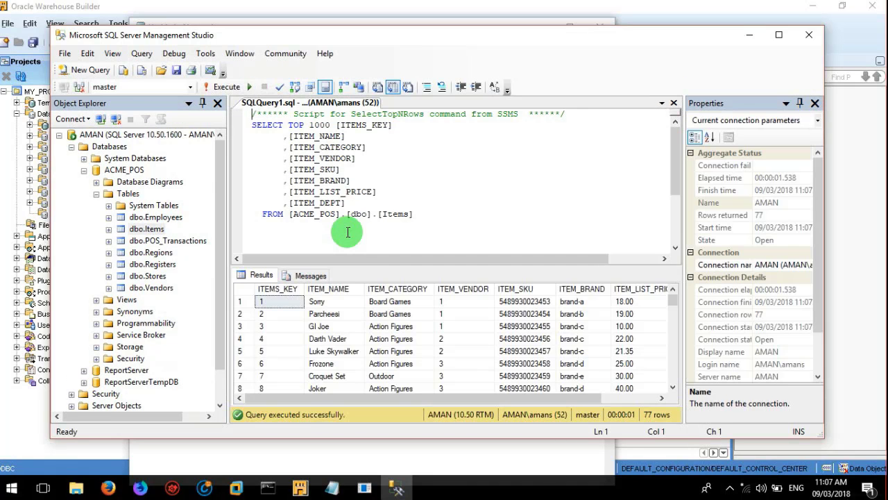
# Step: Browse the Items result cells, dismiss the SQL Server toast, and minimize Management Studio
pyautogui.click(321, 314)
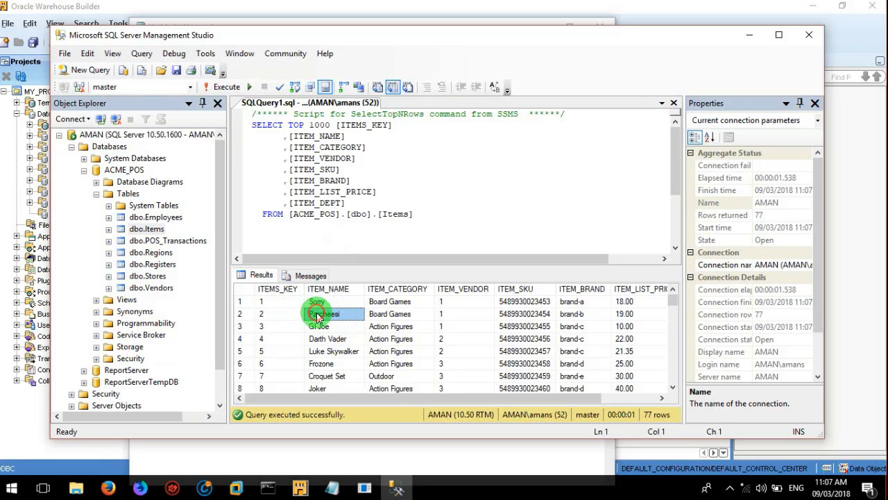
pyautogui.press('Down')
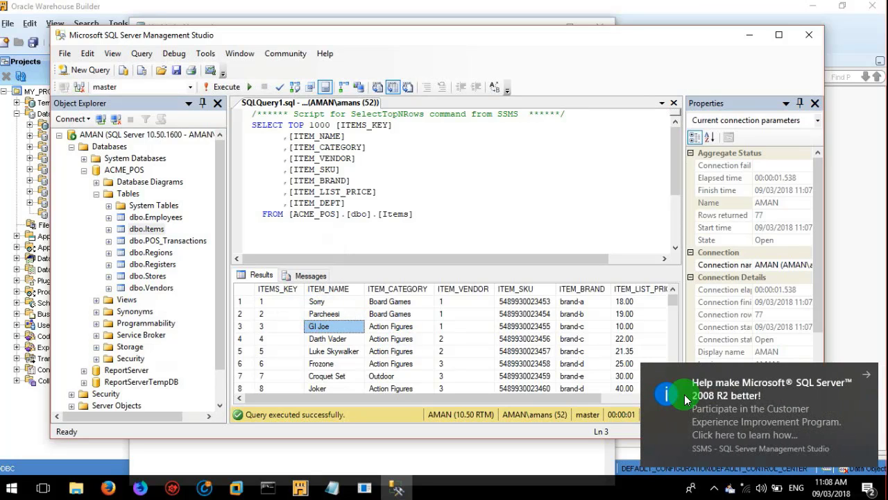
pyautogui.click(867, 378)
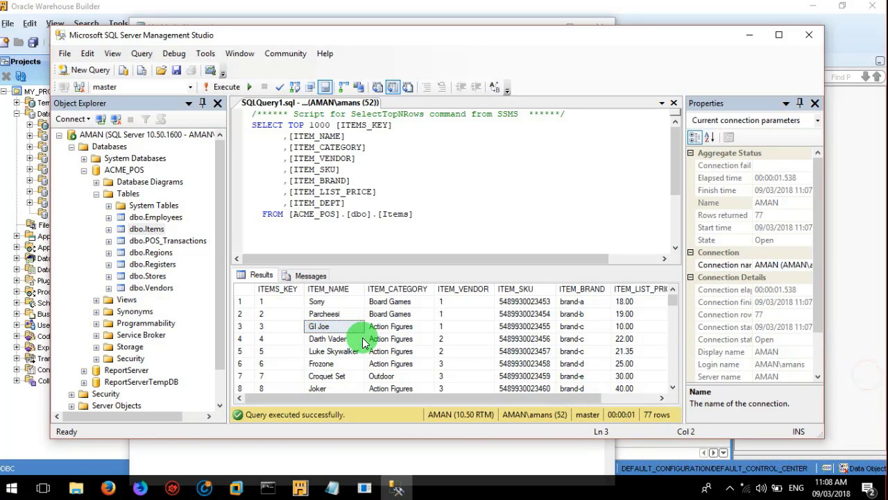
pyautogui.click(136, 219)
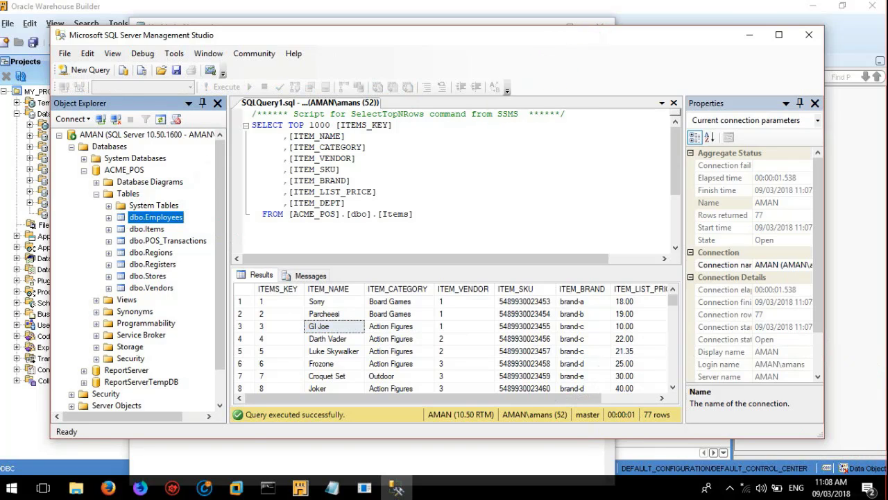
pyautogui.click(750, 36)
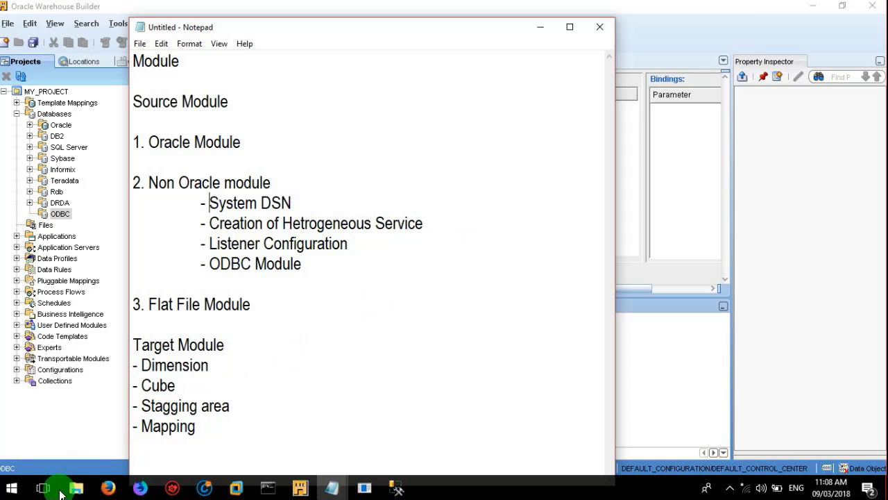
# Step: Launch ODBC Data Sources (32-bit) and begin adding a System DSN
pyautogui.click(13, 488)
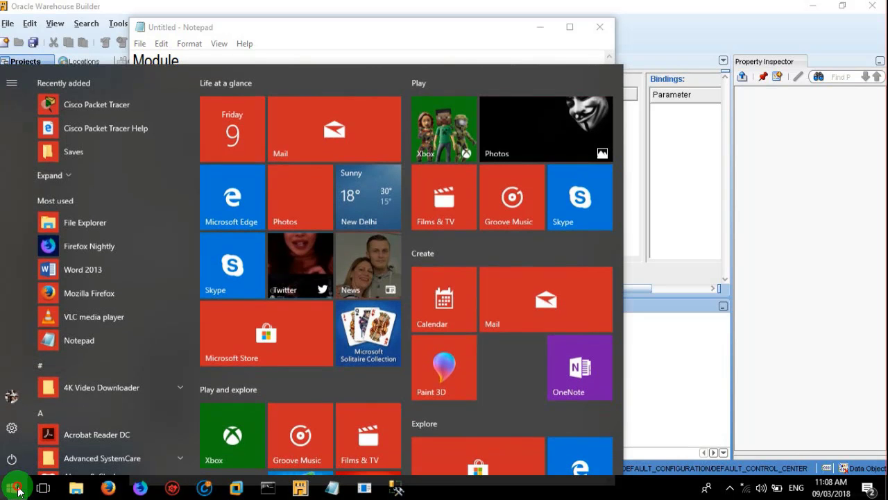
pyautogui.write('odbc')
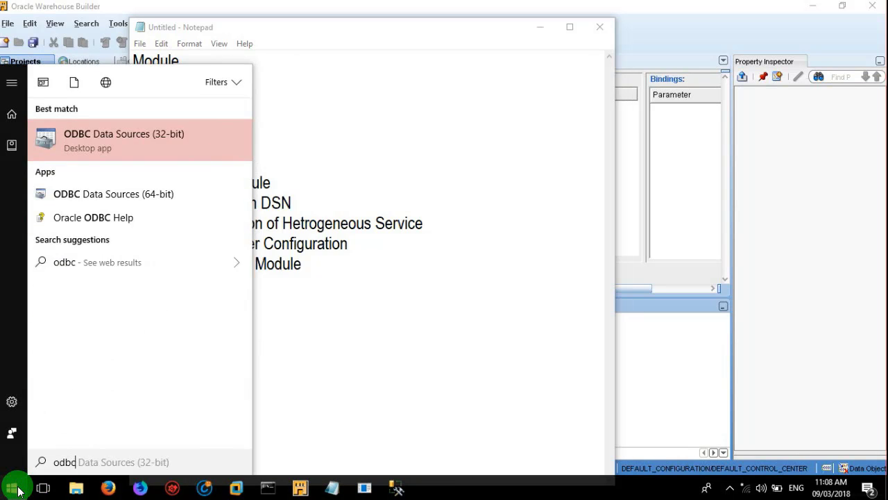
pyautogui.click(127, 141)
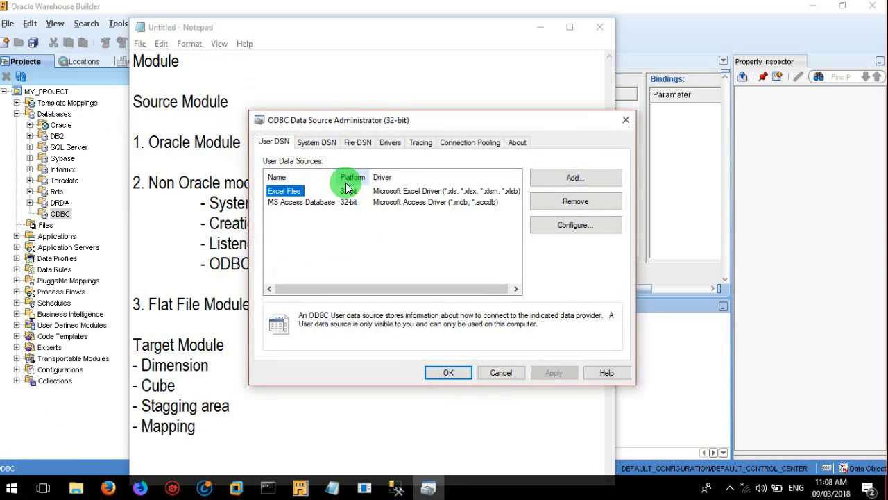
pyautogui.click(316, 144)
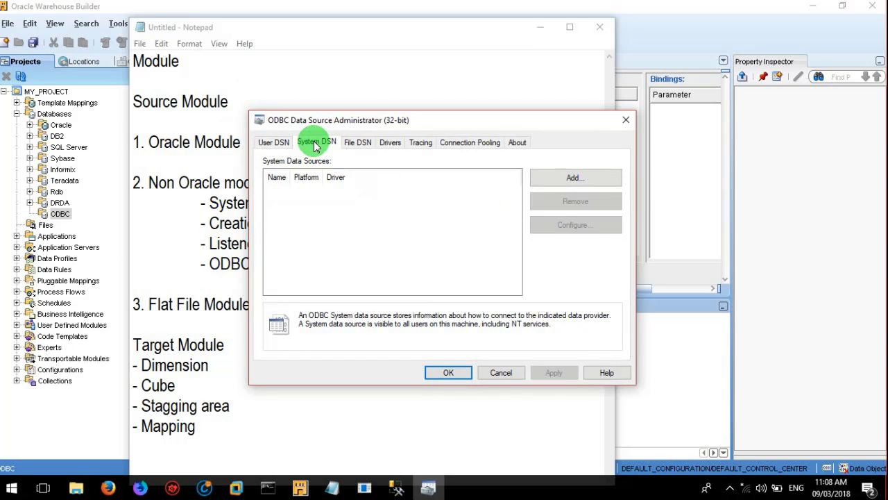
pyautogui.click(572, 177)
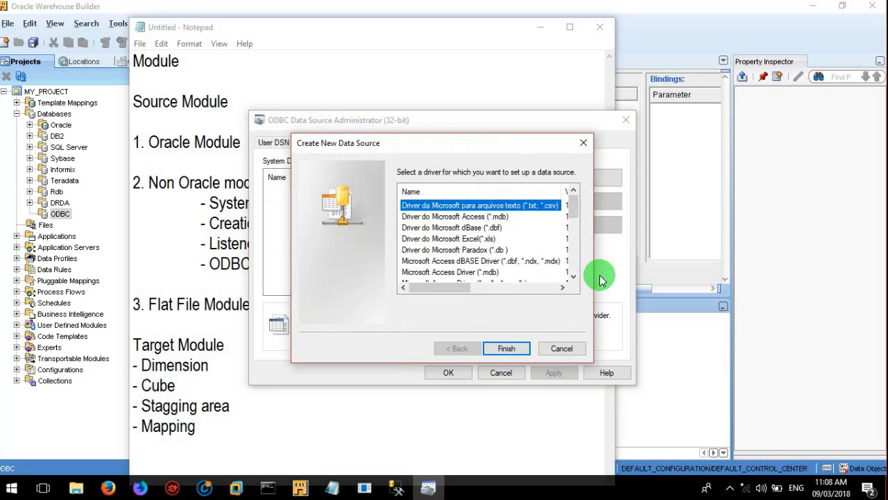
# Step: Choose the SQL Server driver for the new data source
pyautogui.click(573, 276)
pyautogui.moveTo(573, 278); pyautogui.dragTo(572, 276)
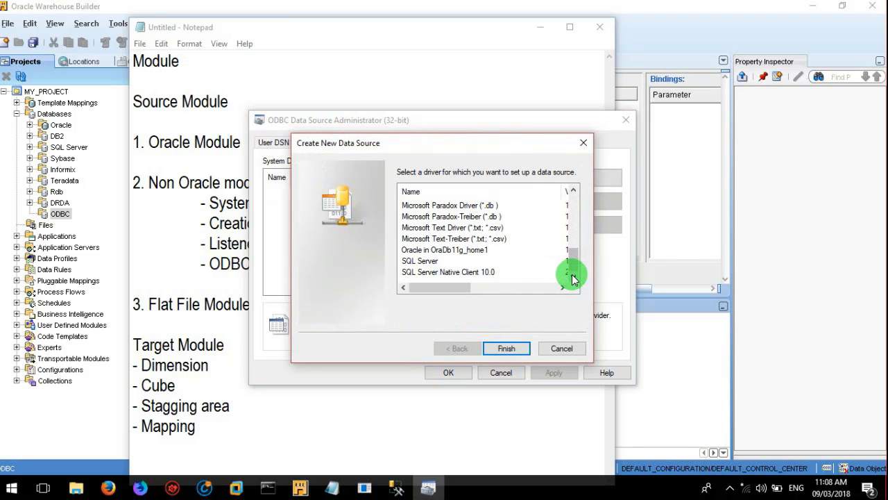
pyautogui.click(437, 258)
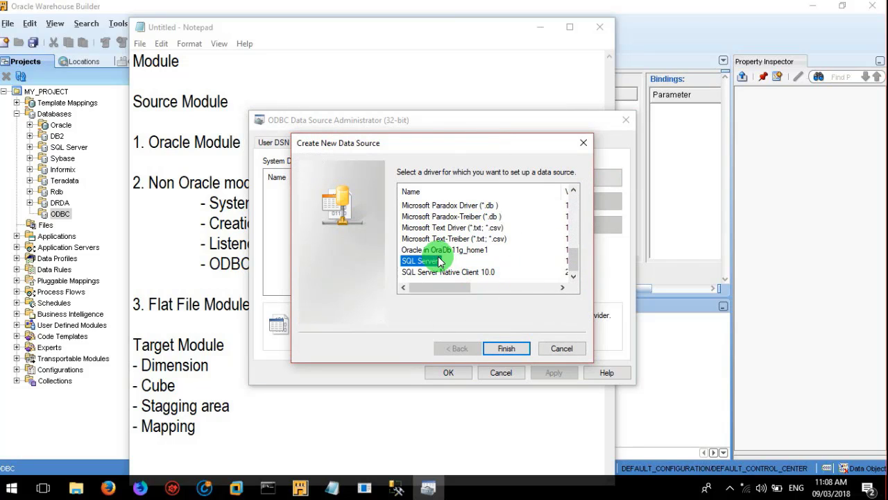
pyautogui.click(506, 341)
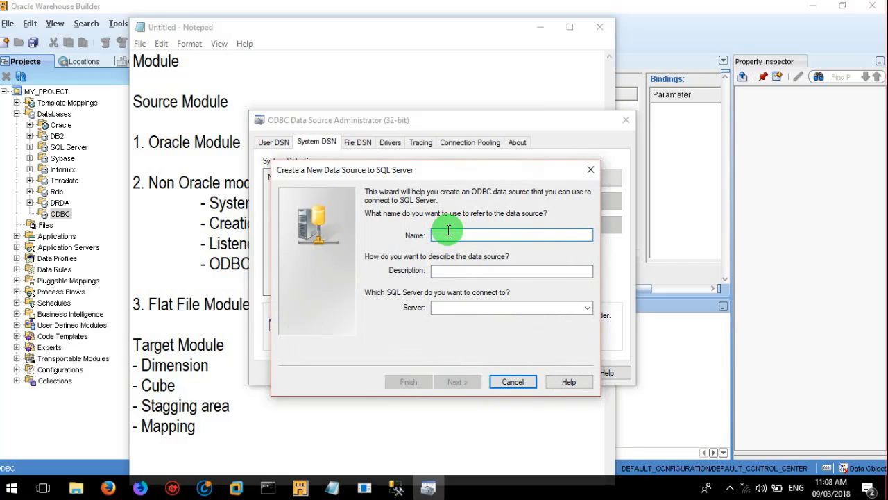
# Step: Name the data source acmepos with server AMAN and continue to authentication
pyautogui.write('acm')
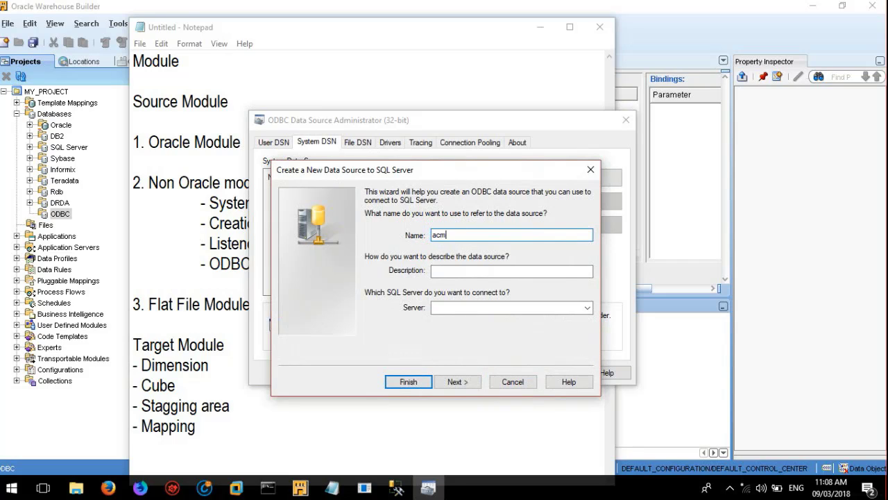
pyautogui.write('epos')
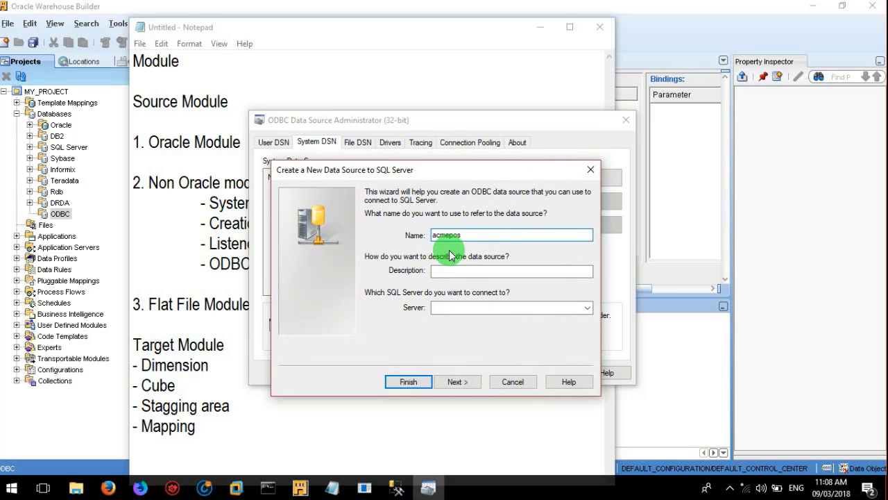
pyautogui.click(456, 269)
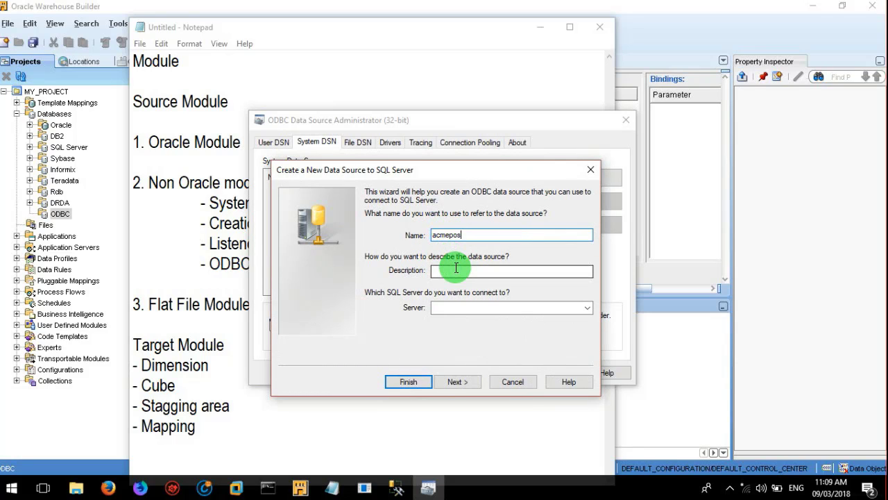
pyautogui.click(456, 269)
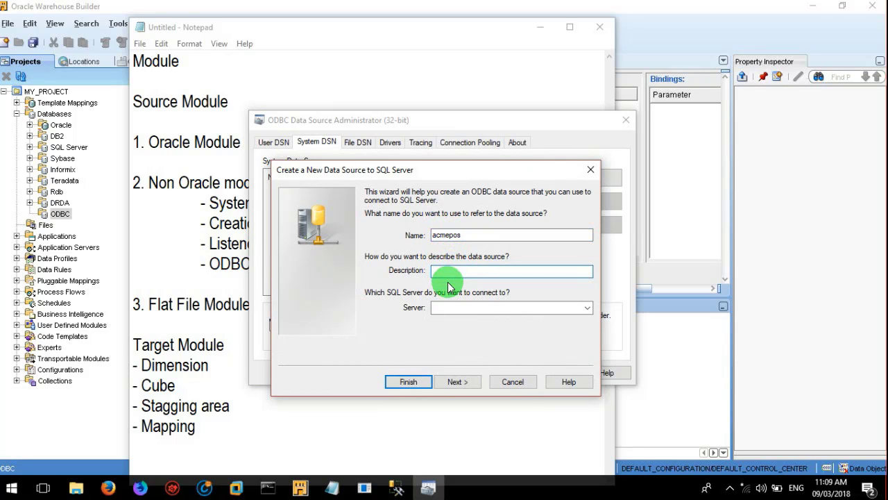
pyautogui.click(445, 306)
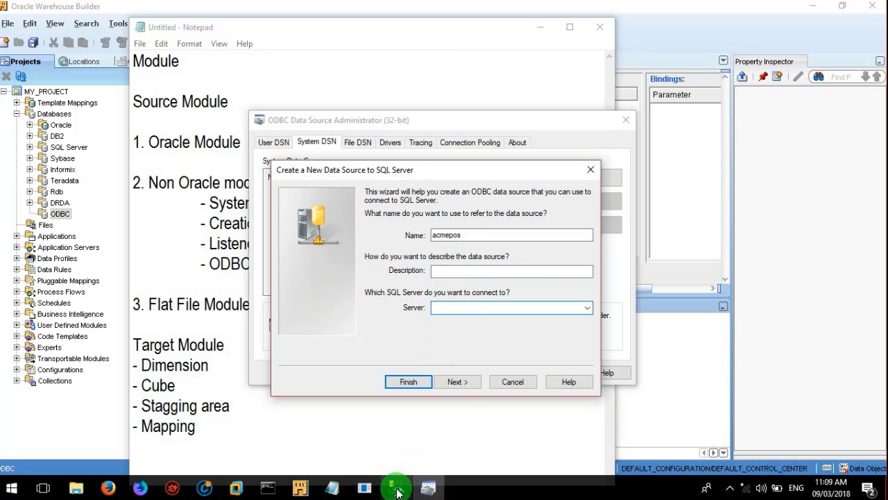
pyautogui.moveTo(397, 492)
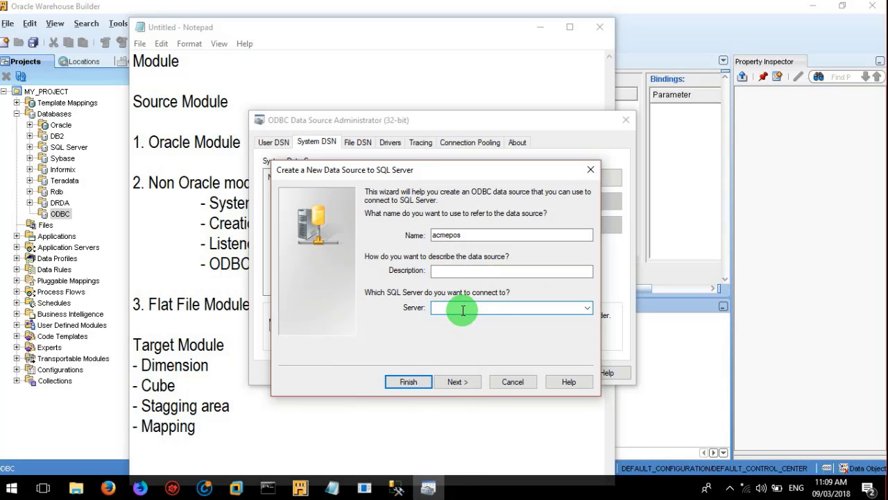
pyautogui.write('AMAN')
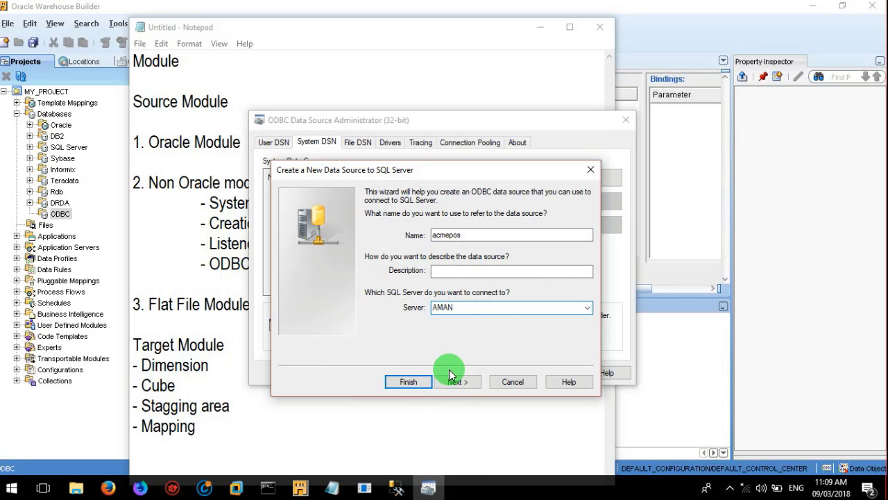
pyautogui.click(459, 377)
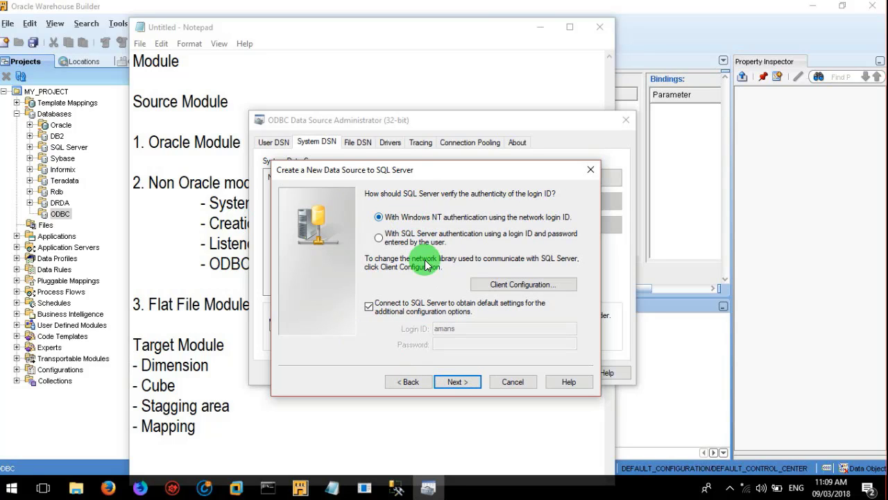
# Step: Keep Windows NT authentication and set ACME_POS as acmepos's default database
pyautogui.click(458, 380)
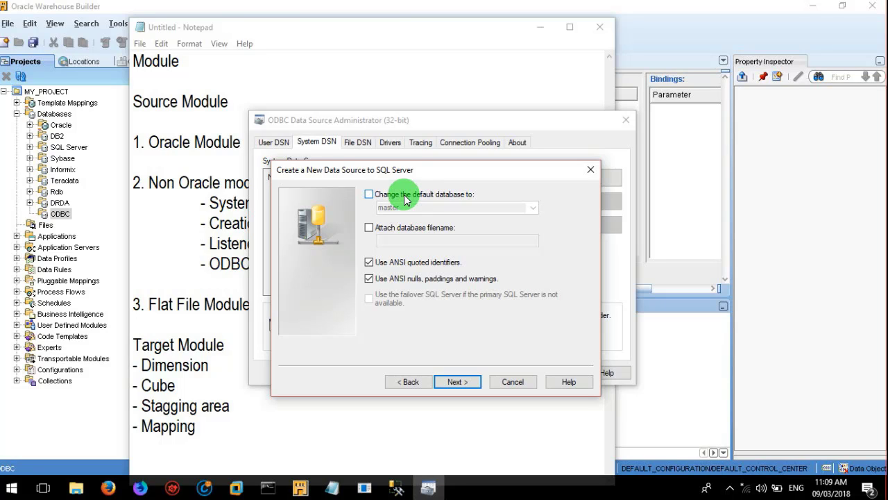
pyautogui.click(405, 199)
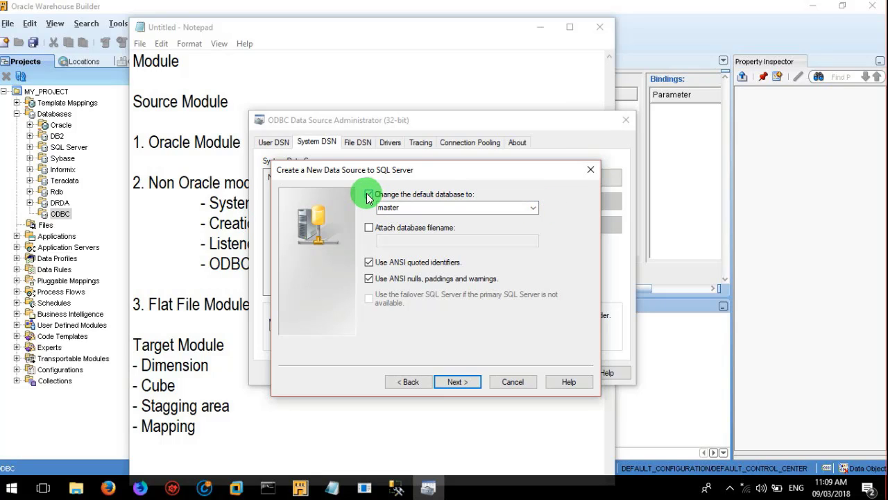
pyautogui.click(534, 209)
pyautogui.click(517, 220)
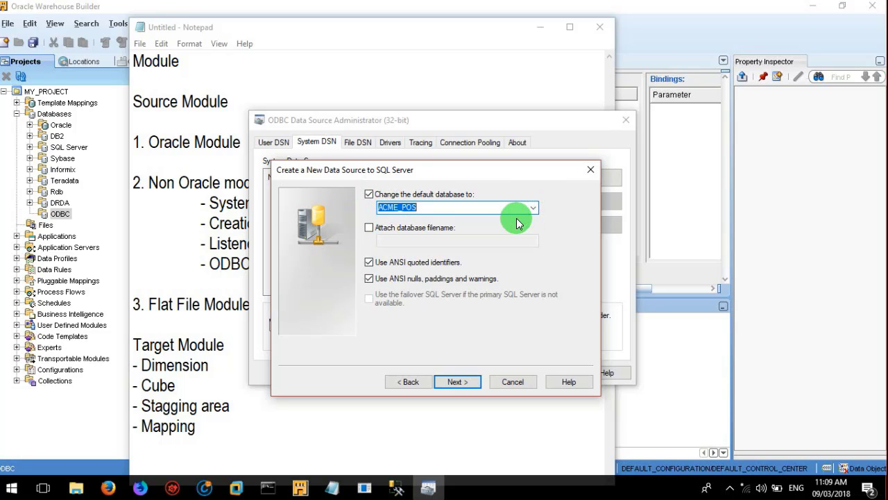
pyautogui.click(455, 383)
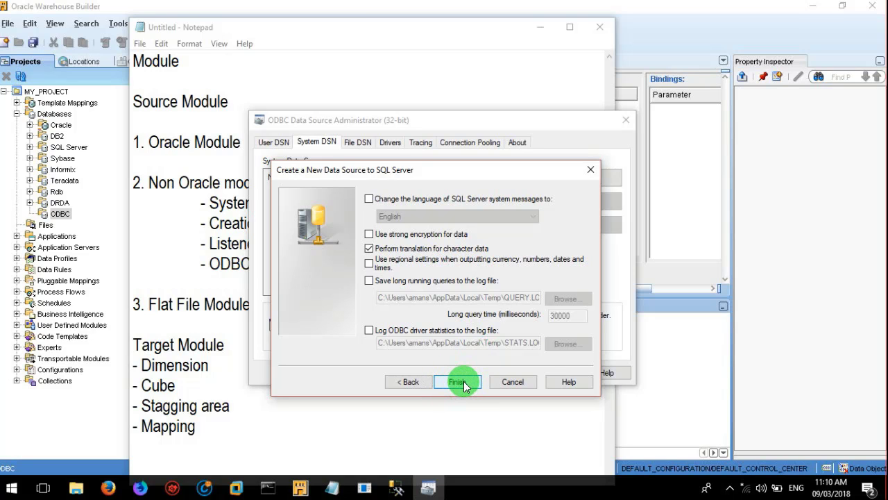
# Step: Finish the acmepos DSN, pass the connection test, and confirm its creation
pyautogui.click(463, 383)
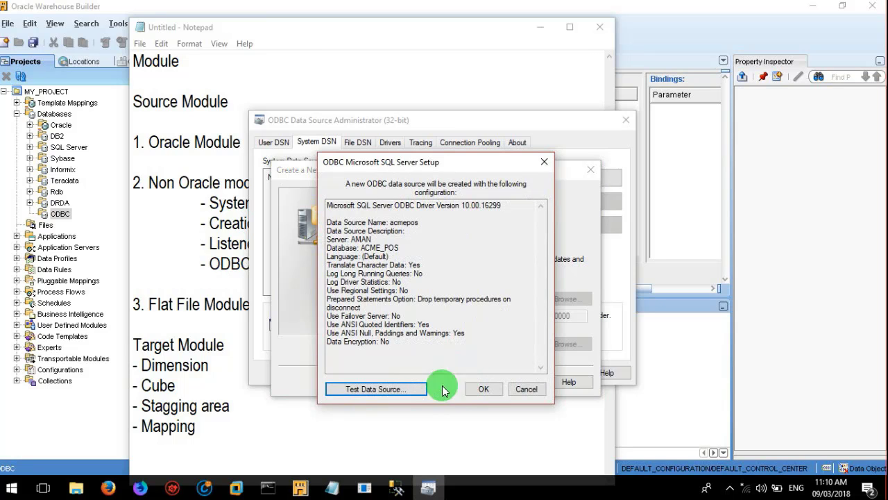
pyautogui.click(384, 387)
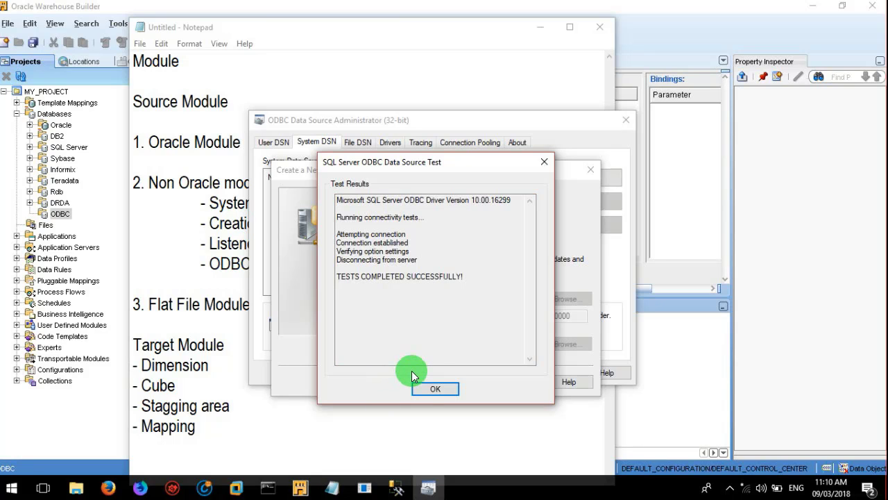
pyautogui.click(433, 390)
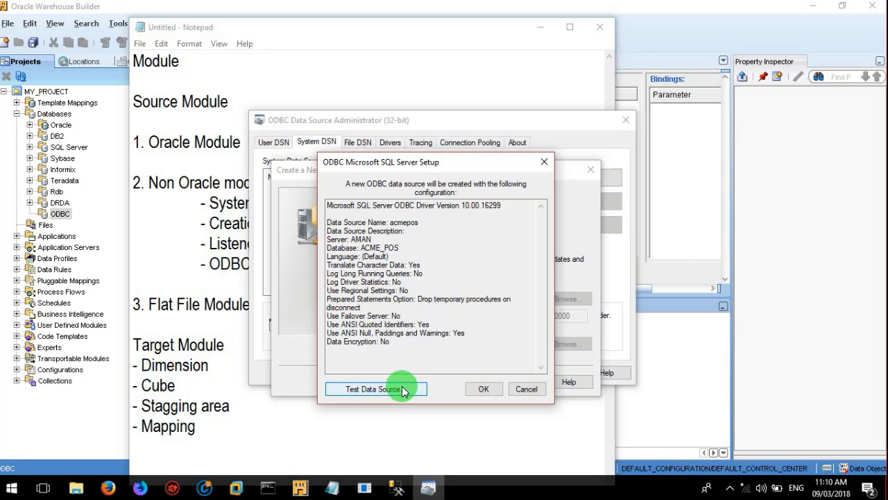
pyautogui.click(479, 389)
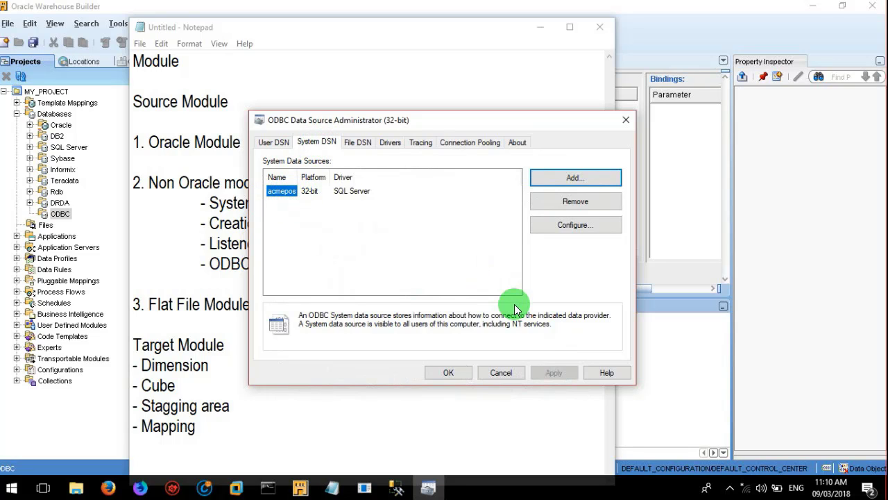
# Step: Close the ODBC administrator, then minimize the notes, Warehouse Builder and create_acme_ws_orders.sql windows
pyautogui.click(439, 373)
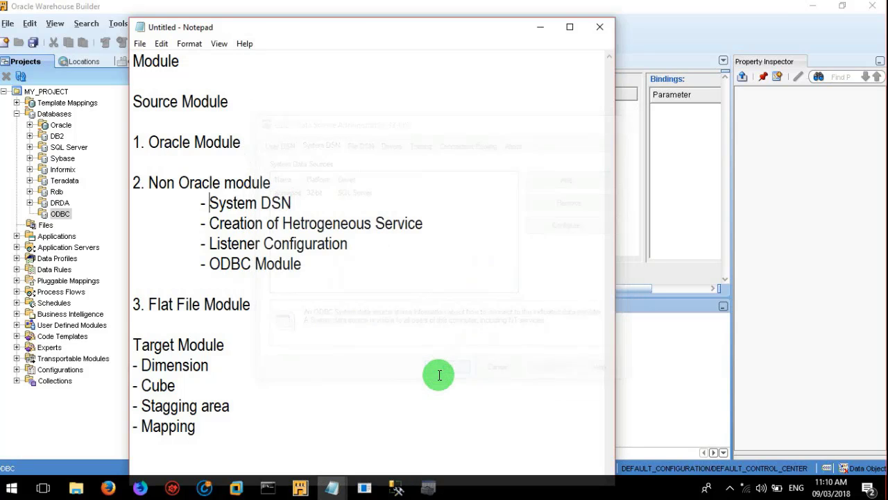
pyautogui.click(310, 202)
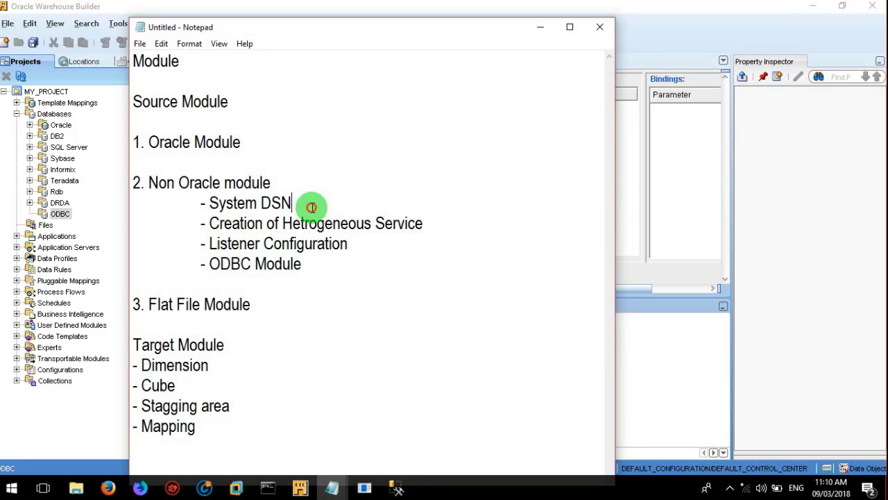
pyautogui.click(443, 224)
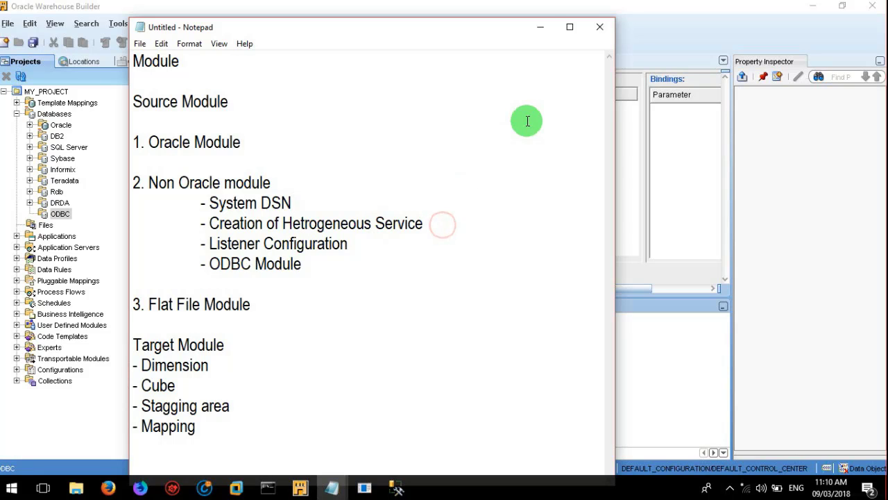
pyautogui.click(542, 32)
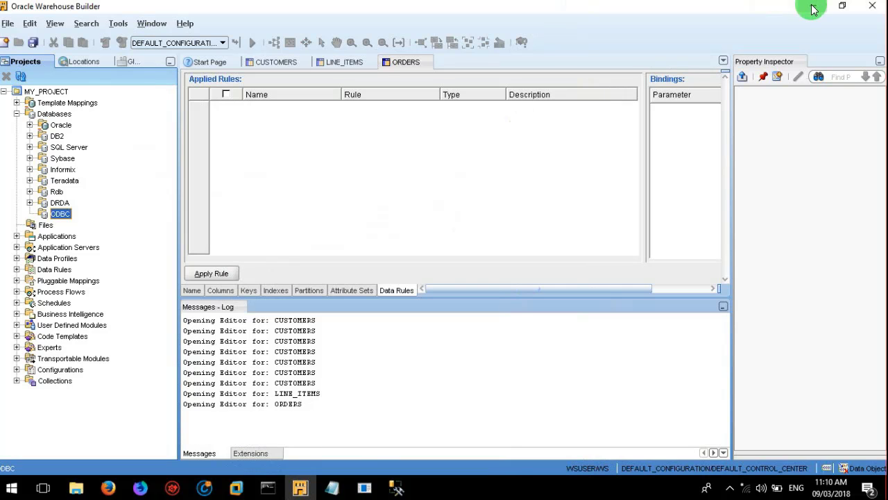
pyautogui.click(813, 10)
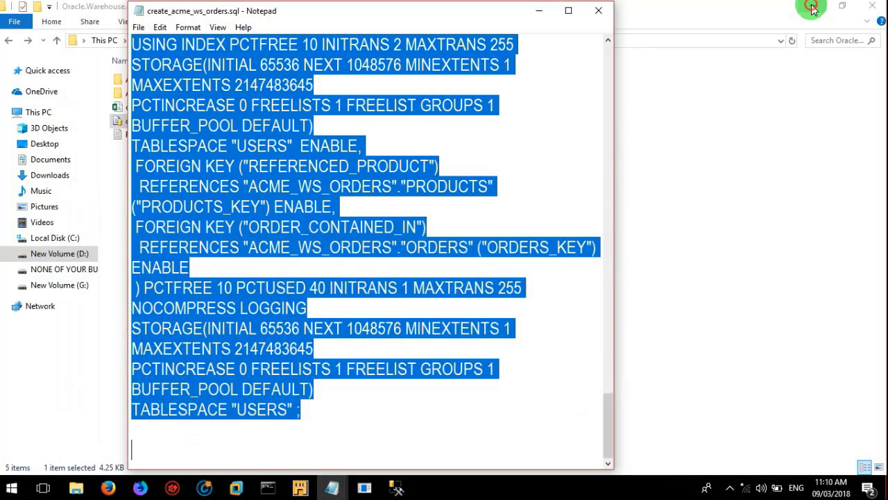
pyautogui.click(540, 10)
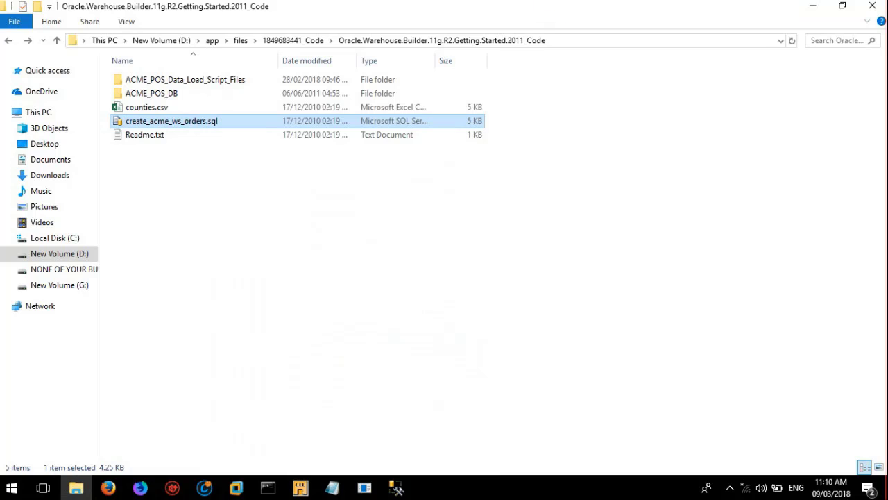
# Step: Go through This PC to New Volume (D:) and open the D:\app folder
pyautogui.click(95, 43)
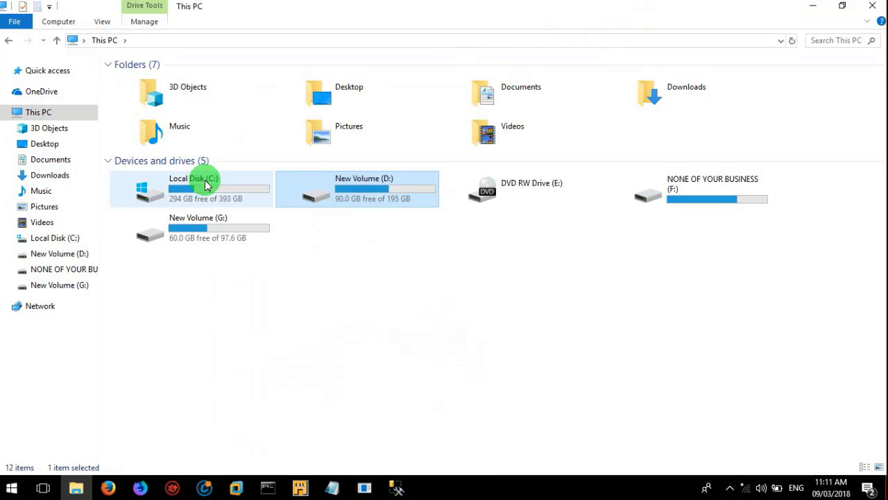
pyautogui.doubleClick(205, 181)
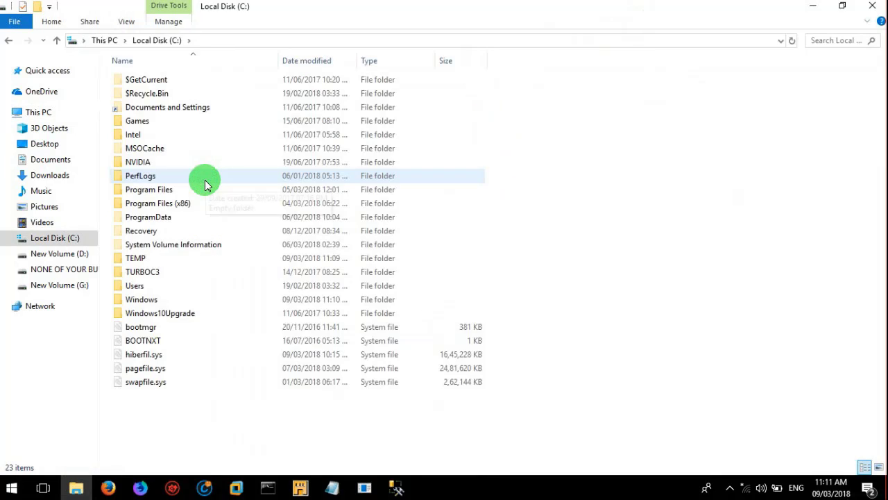
pyautogui.click(107, 42)
pyautogui.click(363, 175)
pyautogui.doubleClick(367, 188)
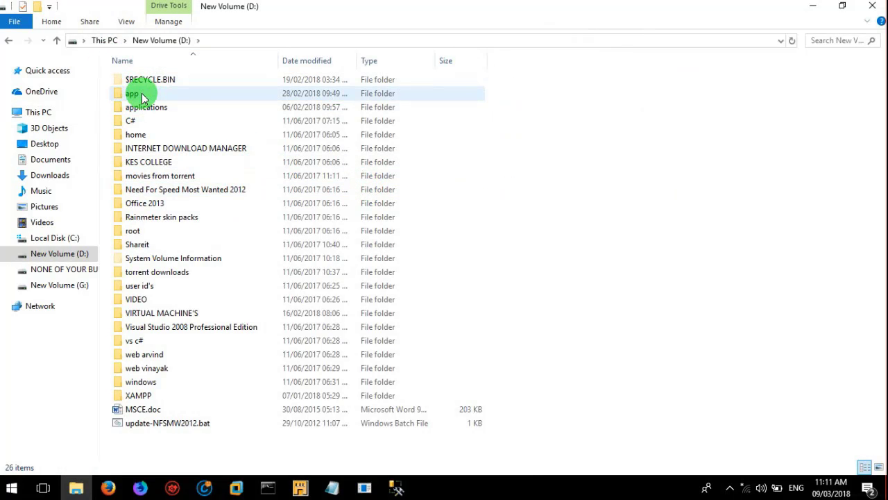
pyautogui.moveTo(143, 98)
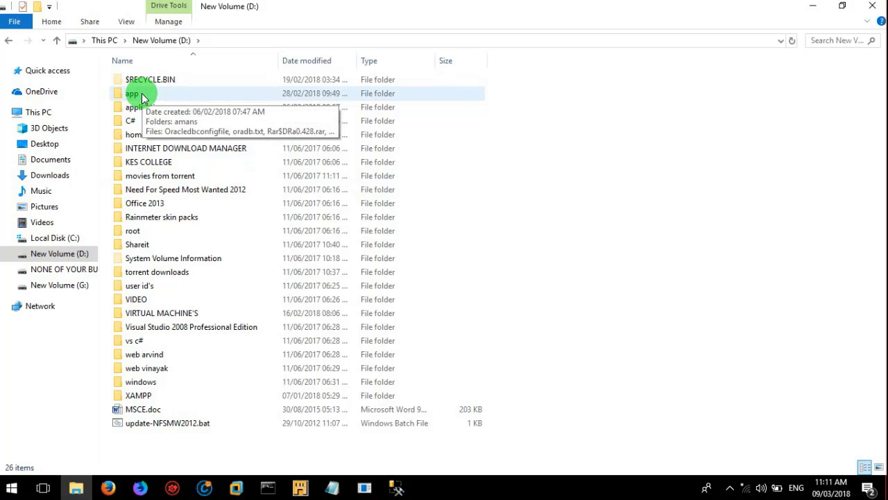
pyautogui.click(143, 98)
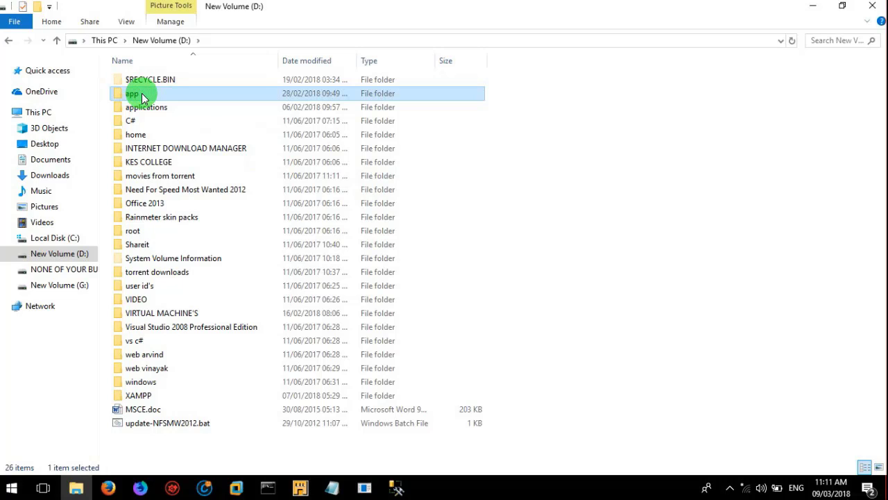
pyautogui.doubleClick(142, 96)
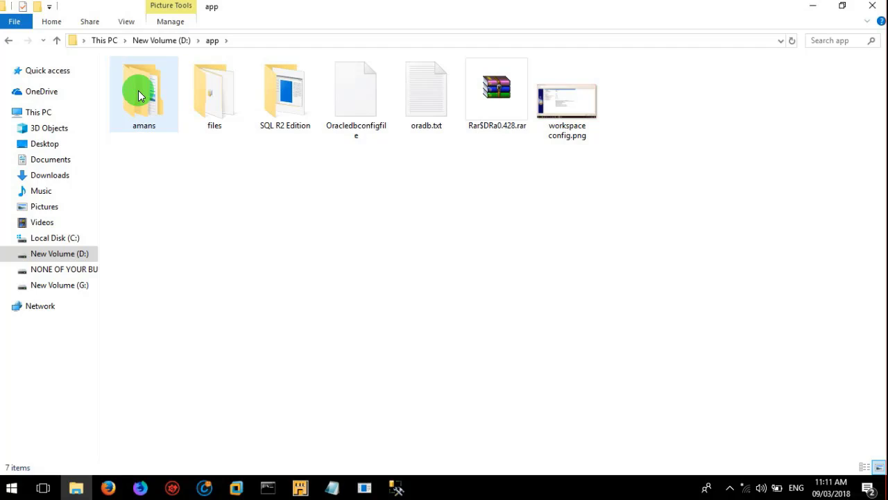
# Step: Drill down through amans, product and 11.2.0 into the dbhome_1 Oracle home
pyautogui.doubleClick(139, 95)
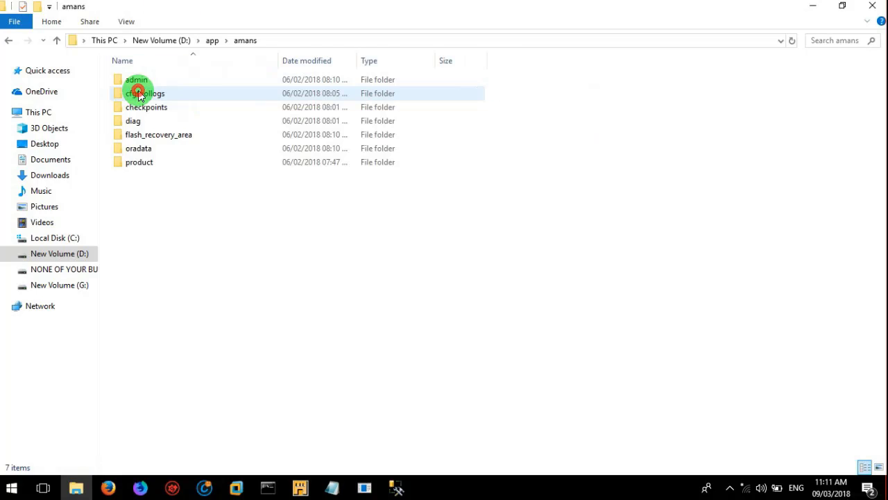
pyautogui.click(143, 169)
pyautogui.doubleClick(143, 166)
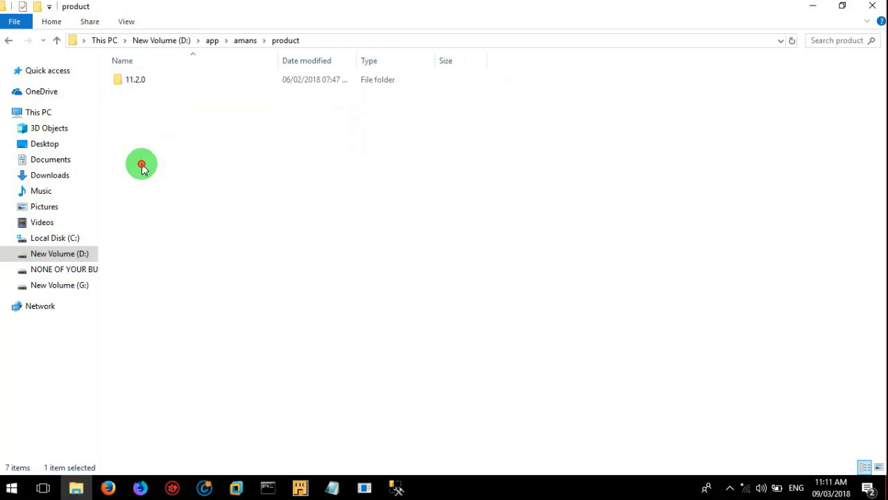
pyautogui.click(141, 81)
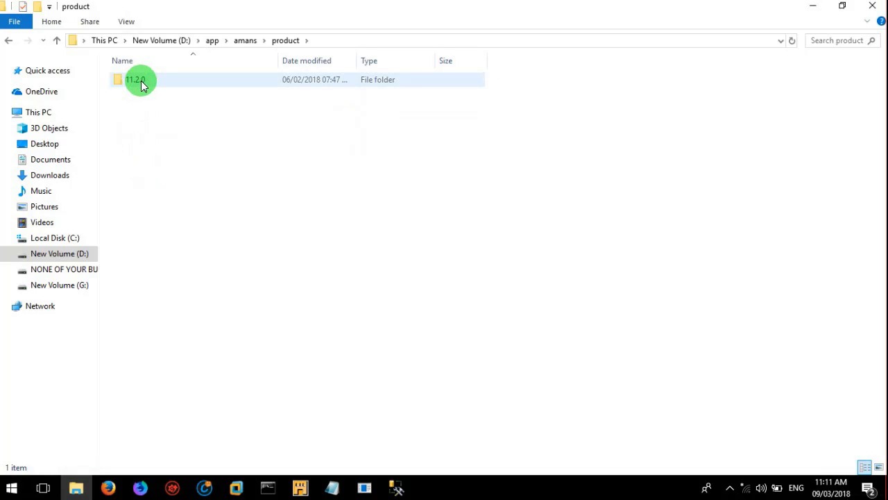
pyautogui.doubleClick(141, 81)
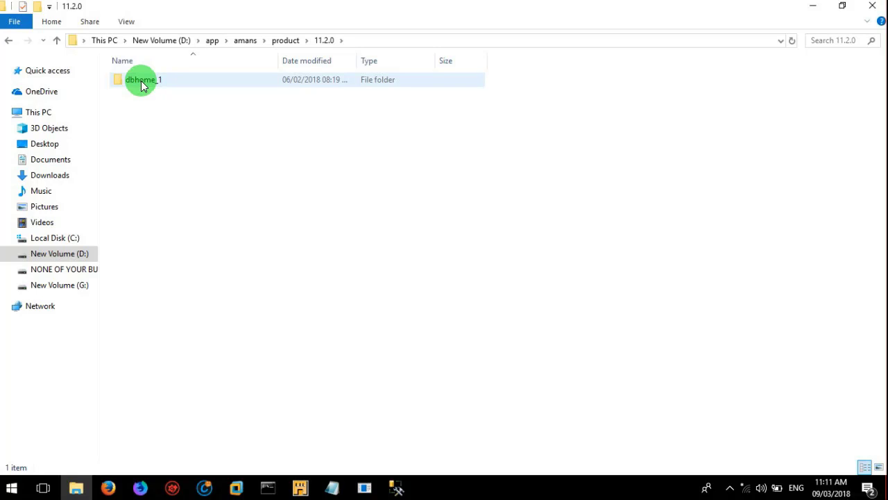
pyautogui.doubleClick(142, 82)
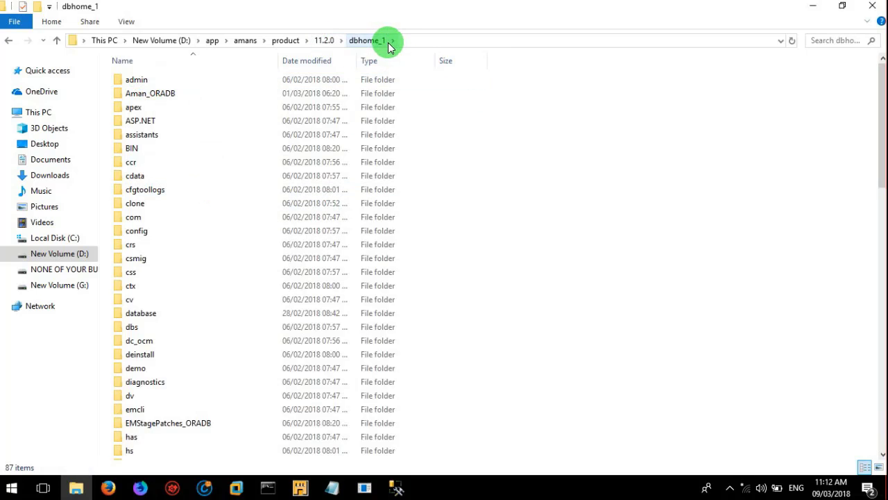
# Step: Open dbhome_1\hs\admin and select the initdg4odbc.ora file
pyautogui.click(182, 207)
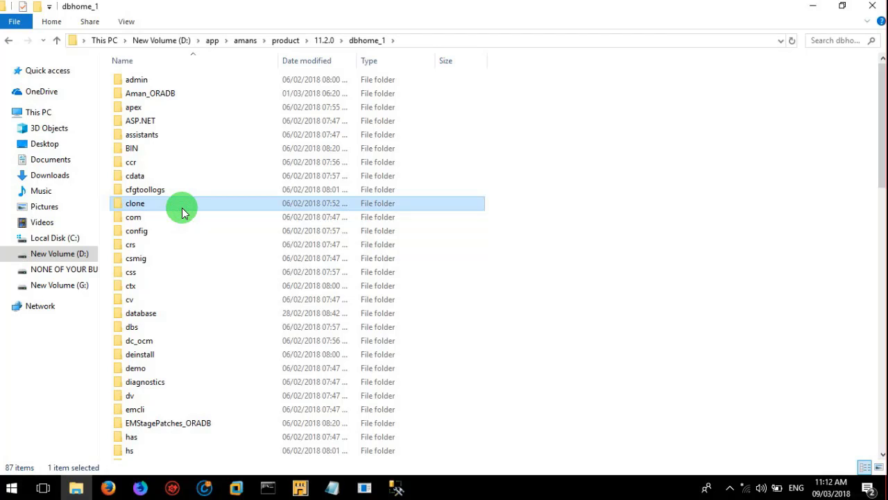
pyautogui.press('pagedown')
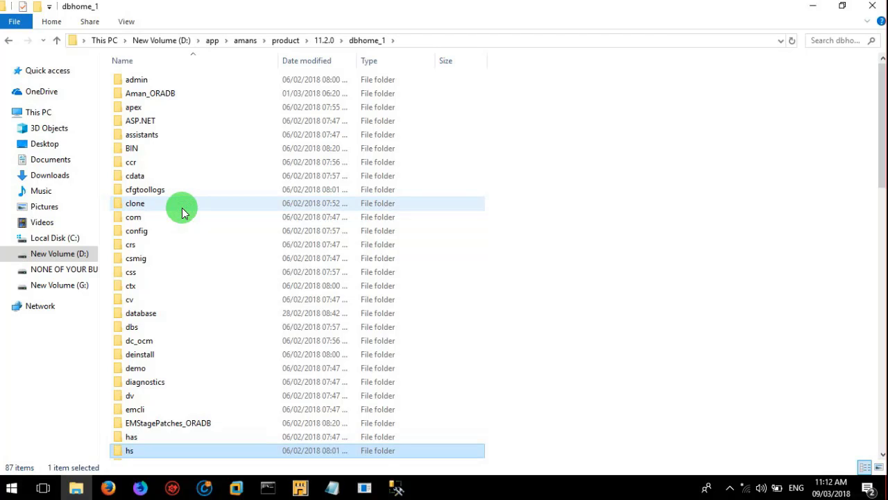
pyautogui.click(172, 275)
pyautogui.press('h')
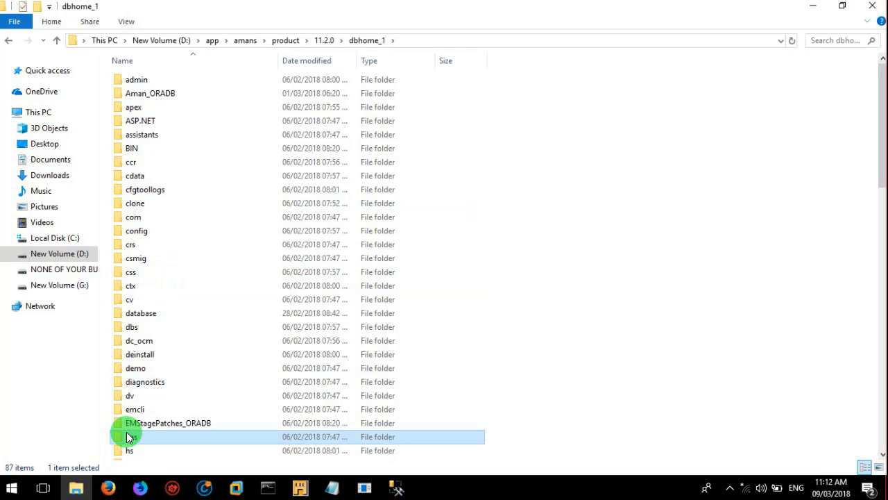
pyautogui.click(130, 454)
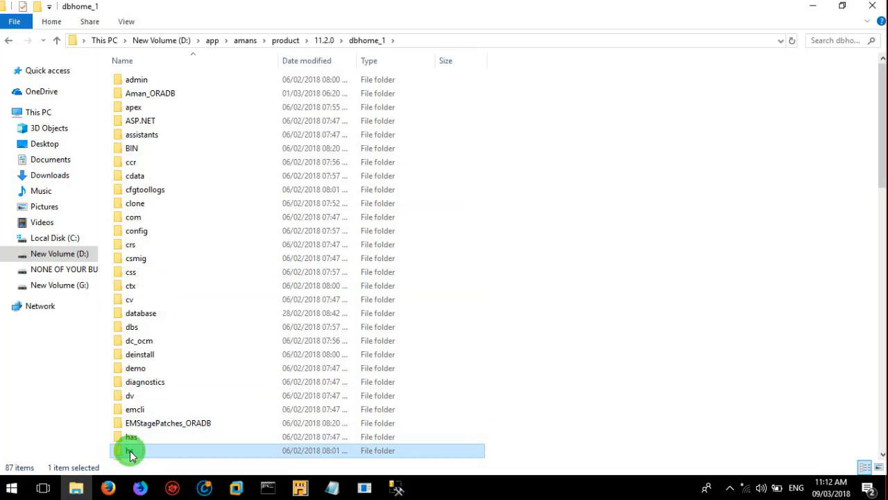
pyautogui.doubleClick(130, 453)
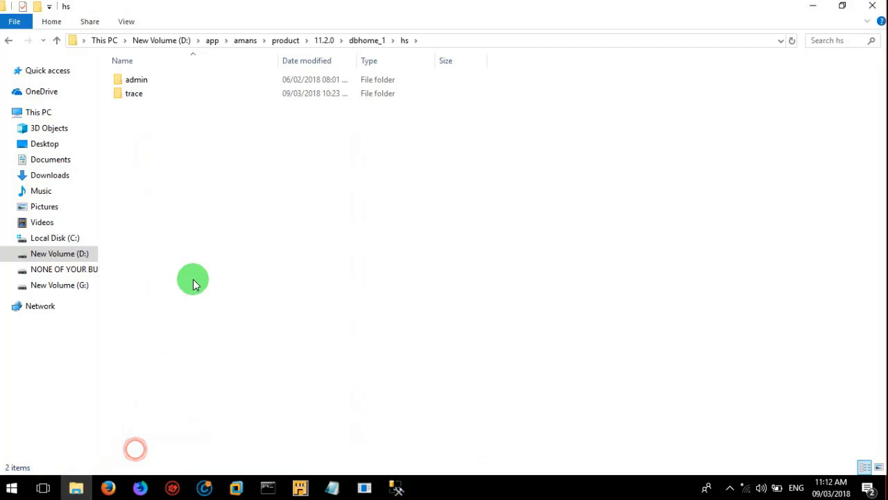
pyautogui.doubleClick(137, 80)
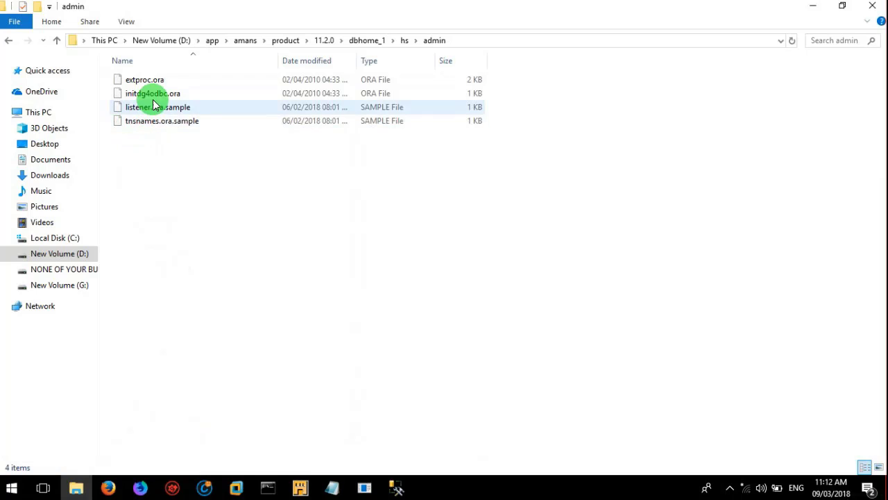
pyautogui.click(158, 93)
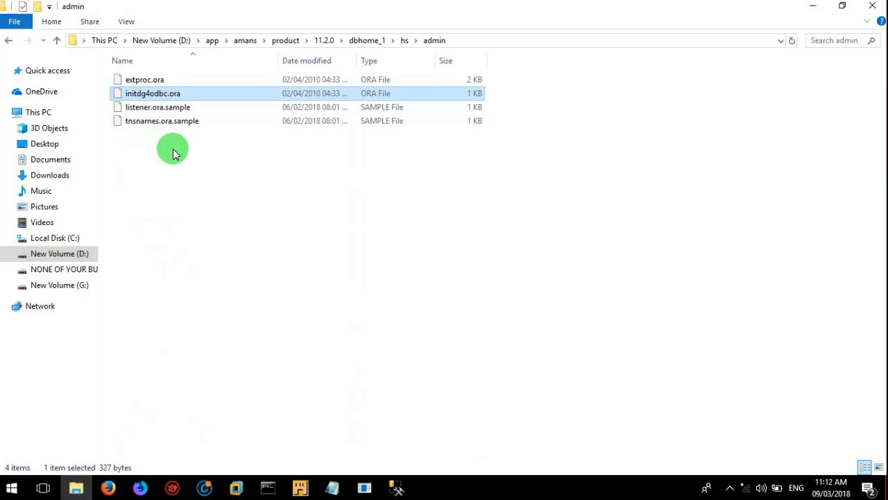
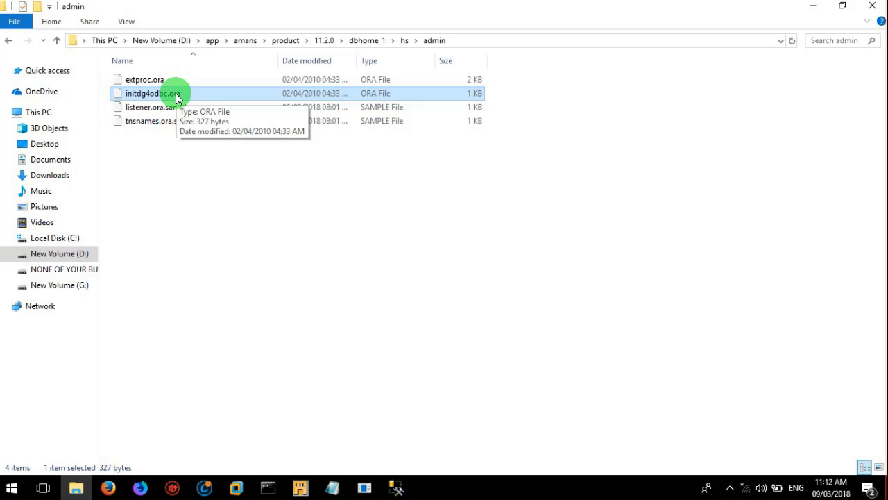
# Step: Open initdg4odbc.ora with Notepad, picked from the Open with > More apps list
pyautogui.rightClick(177, 95)
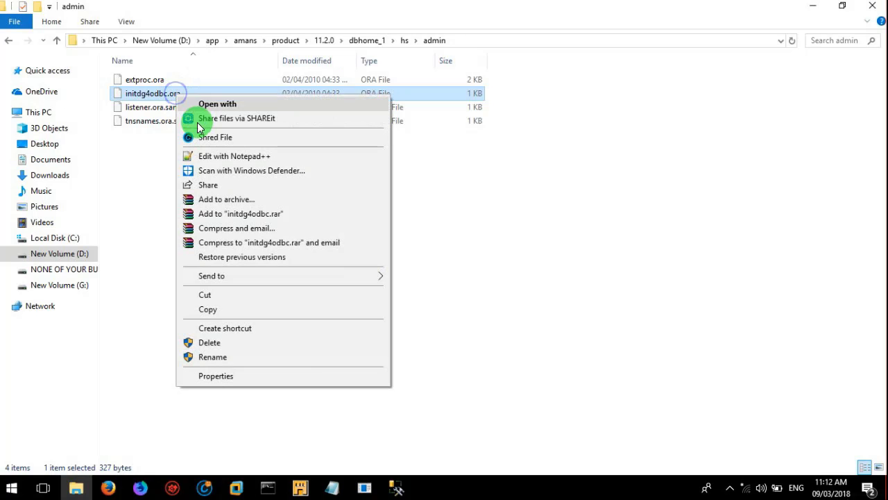
pyautogui.click(251, 105)
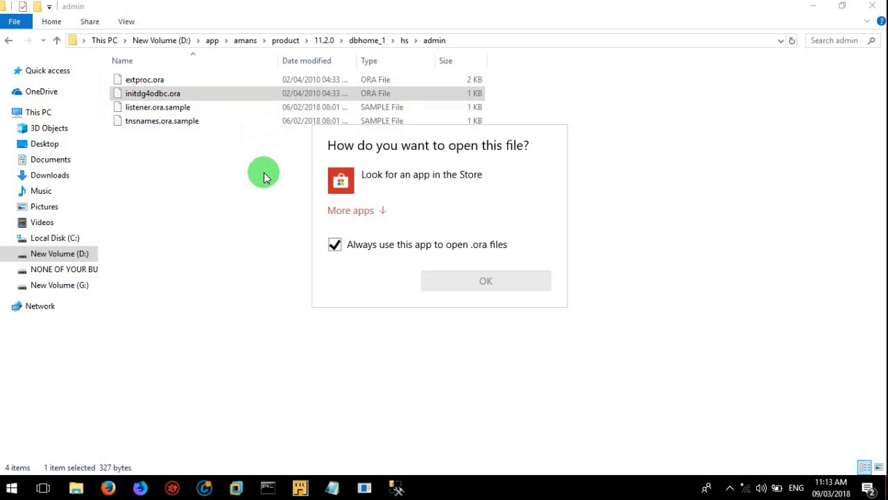
pyautogui.click(367, 211)
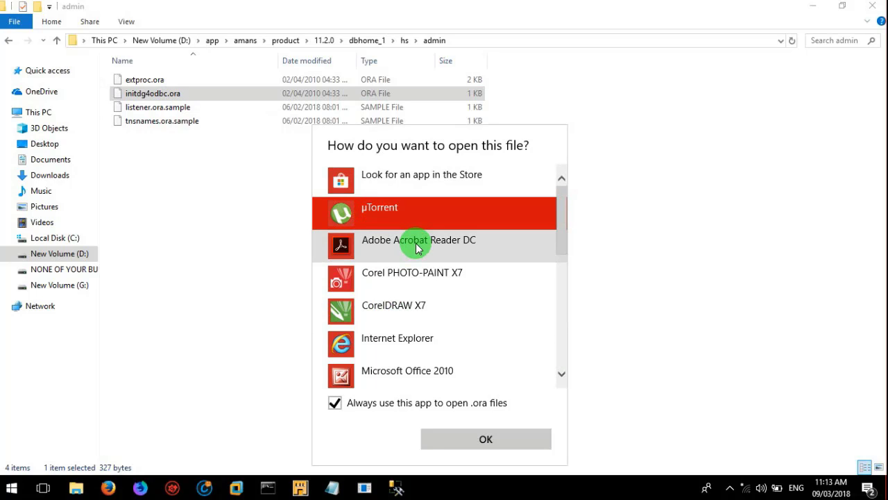
pyautogui.click(562, 375)
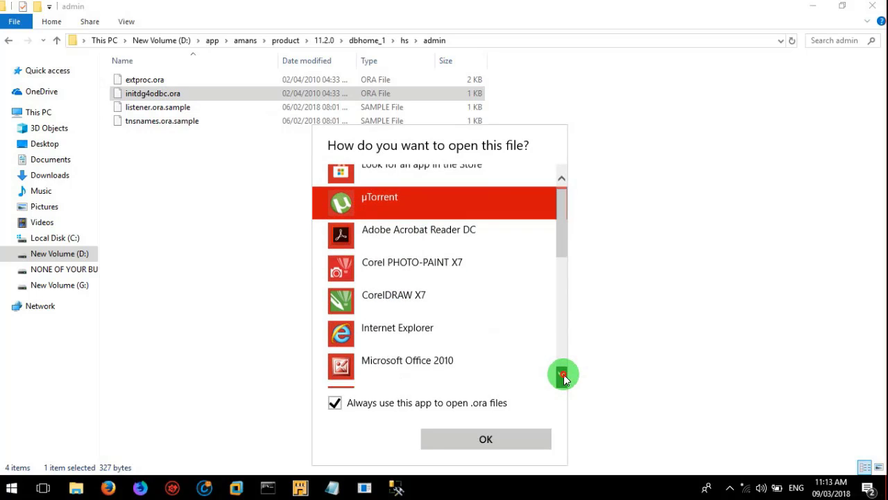
pyautogui.moveTo(563, 376); pyautogui.dragTo(563, 375)
pyautogui.click(447, 374)
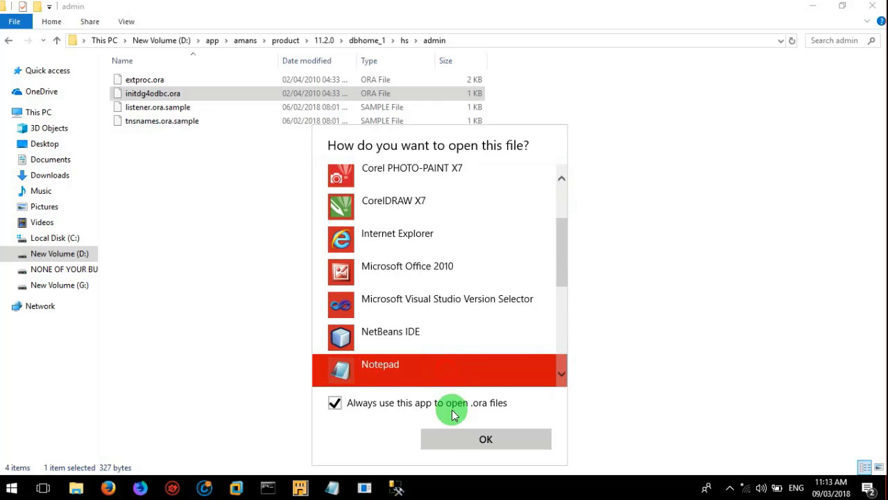
pyautogui.click(455, 441)
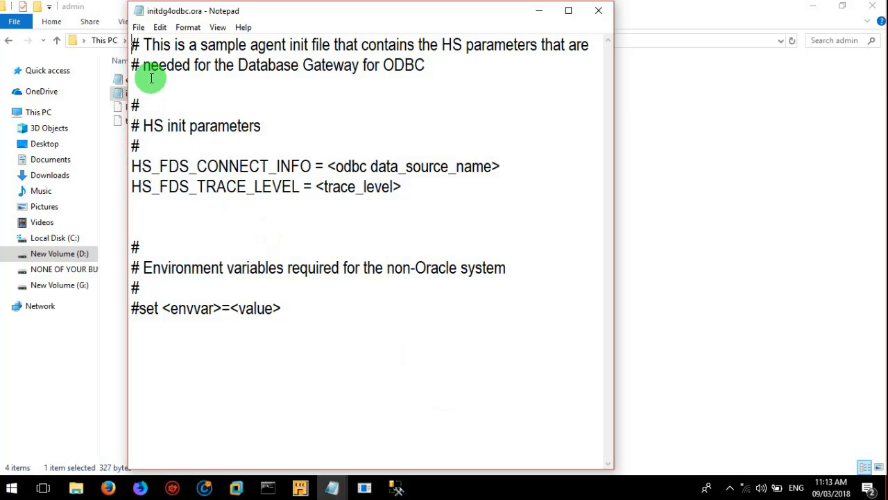
# Step: Replace the <odbc data_source_name> placeholder in HS_FDS_CONNECT_INFO with acmepos
pyautogui.click(132, 163)
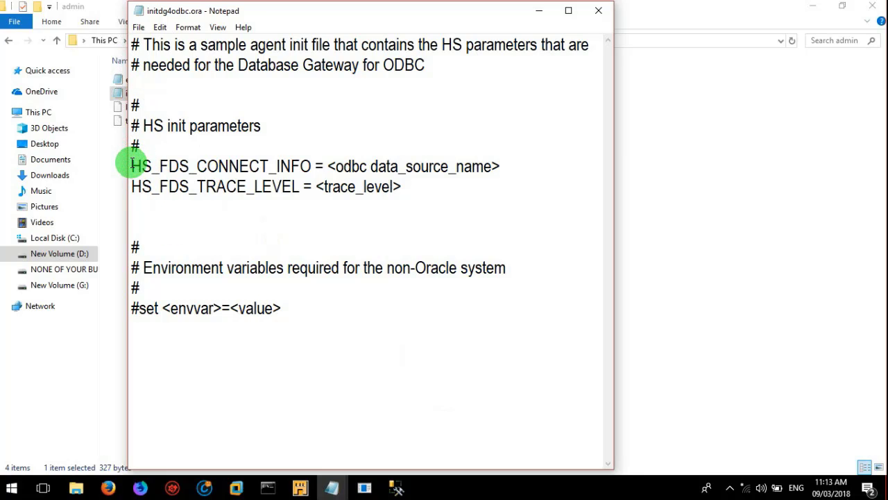
pyautogui.hotkey('shift', 'Right')
pyautogui.hotkey('shift', 'Down')
pyautogui.hotkey('shift', 'Down')
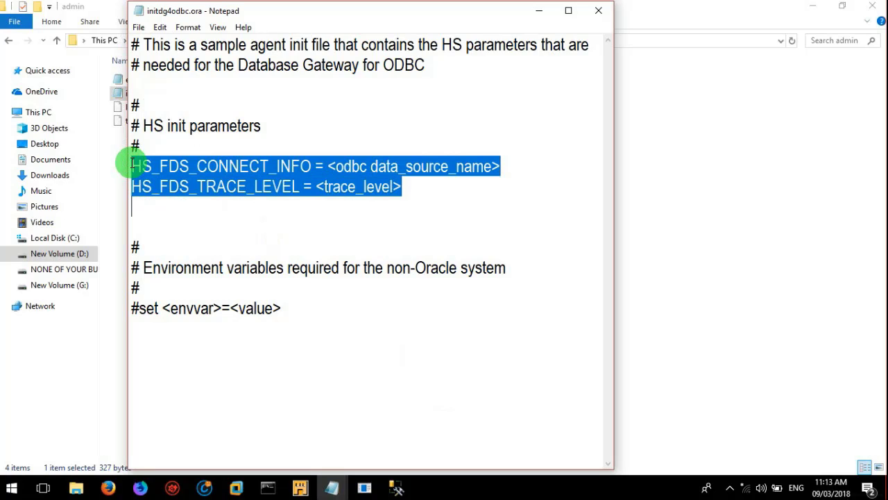
pyautogui.click(214, 218)
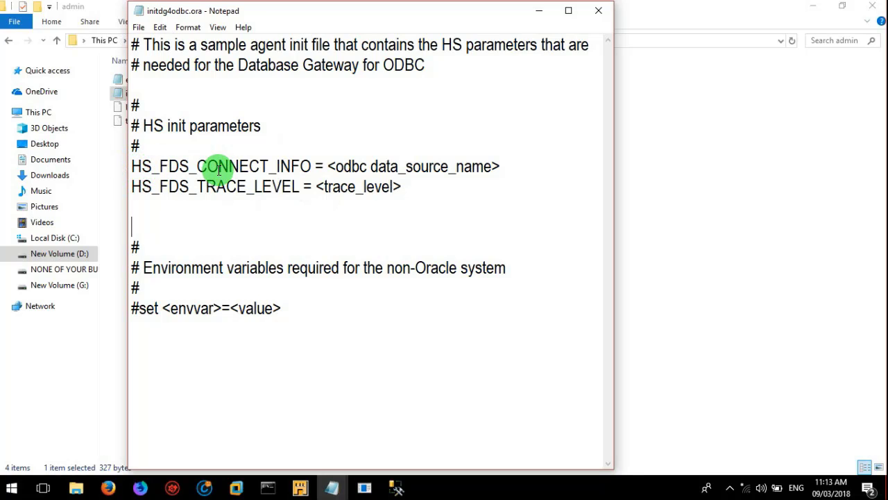
pyautogui.click(331, 165)
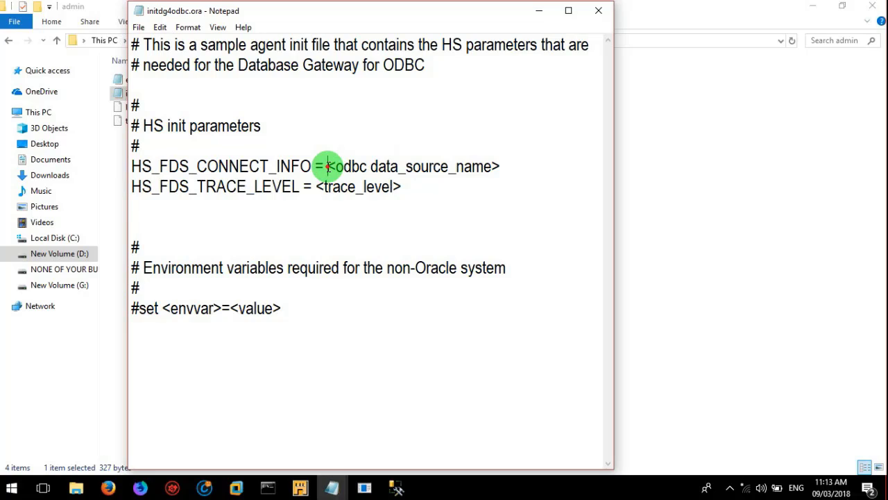
pyautogui.hotkey('shift', 'Right')
pyautogui.hotkey('shift', 'Right')
pyautogui.hotkey('shift', 'Right')
pyautogui.hotkey('shift', 'Right')
pyautogui.hotkey('shift', 'Right')
pyautogui.hotkey('shift', 'Right')
pyautogui.hotkey('shift', 'Right')
pyautogui.hotkey('shift', 'Right')
pyautogui.hotkey('shift', 'Right')
pyautogui.hotkey('shift', 'Right')
pyautogui.hotkey('shift', 'Right')
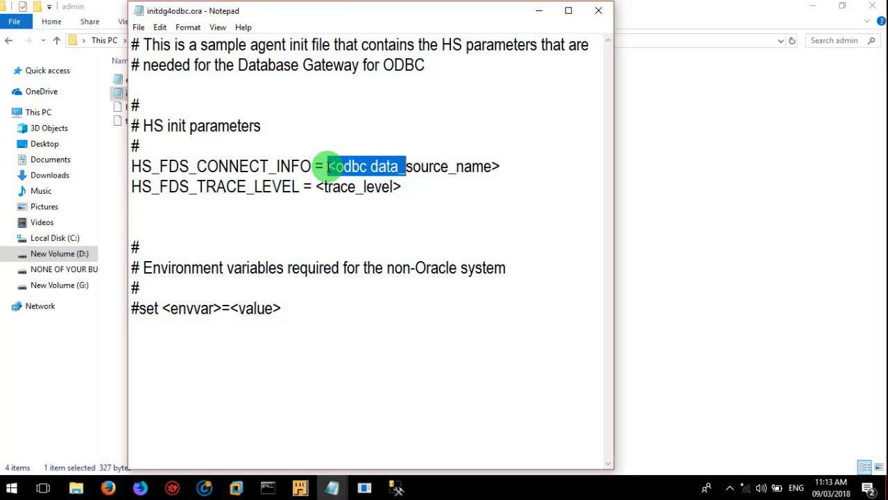
pyautogui.hotkey('shift', 'Right')
pyautogui.hotkey('shift', 'Right')
pyautogui.hotkey('shift', 'Right')
pyautogui.hotkey('shift', 'Right')
pyautogui.hotkey('shift', 'Right')
pyautogui.hotkey('shift', 'Right')
pyautogui.hotkey('shift', 'Right')
pyautogui.hotkey('shift', 'Right')
pyautogui.hotkey('shift', 'Right')
pyautogui.hotkey('shift', 'Right')
pyautogui.hotkey('shift', 'Right')
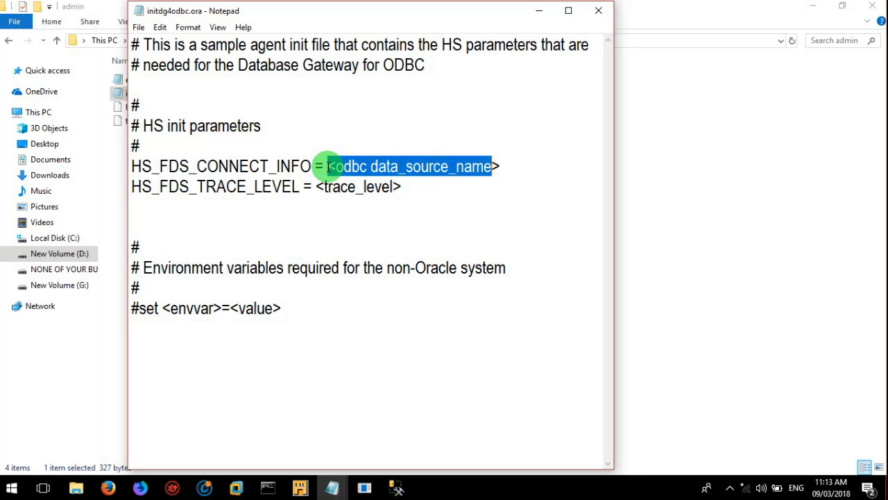
pyautogui.hotkey('shift', 'Right')
pyautogui.write('a')
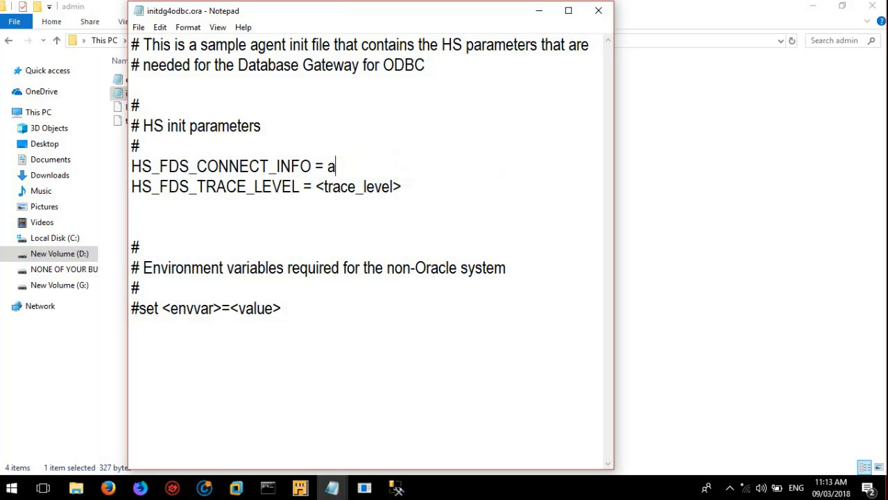
pyautogui.write('cmepos')
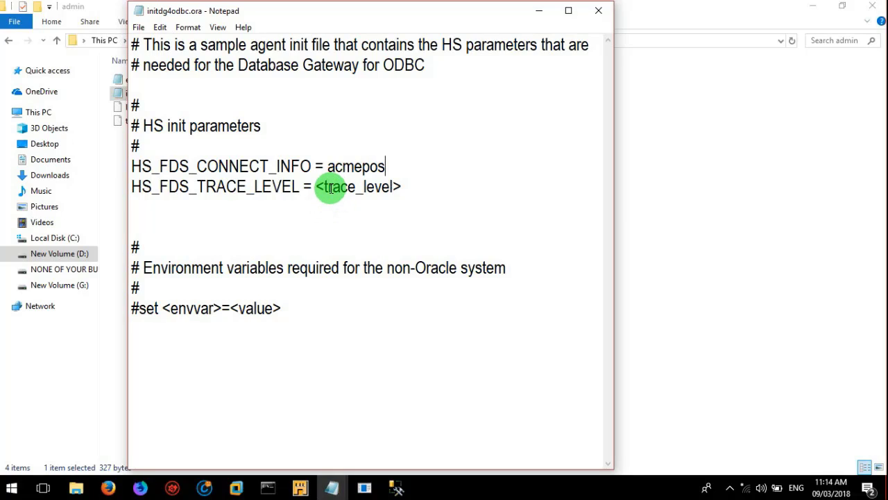
# Step: Set HS_FDS_TRACE_LEVEL to 0 in place of the <trace_level> placeholder
pyautogui.click(316, 186)
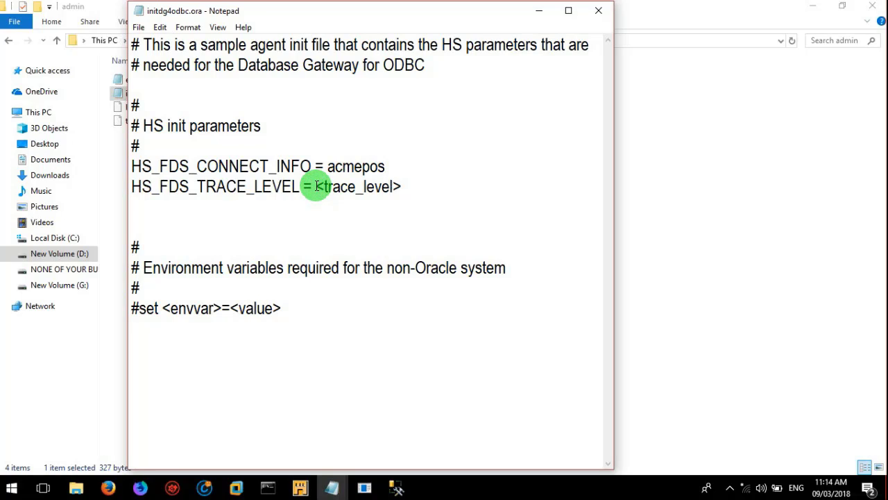
pyautogui.hotkey('shift', 'Right')
pyautogui.hotkey('shift', 'Right')
pyautogui.hotkey('shift', 'Right')
pyautogui.hotkey('shift', 'Right')
pyautogui.hotkey('shift', 'Right')
pyautogui.hotkey('shift', 'Right')
pyautogui.hotkey('shift', 'Right')
pyautogui.hotkey('shift', 'Right')
pyautogui.hotkey('shift', 'Right')
pyautogui.hotkey('shift', 'Right')
pyautogui.hotkey('shift', 'Right')
pyautogui.hotkey('shift', 'Right')
pyautogui.hotkey('shift', 'Right')
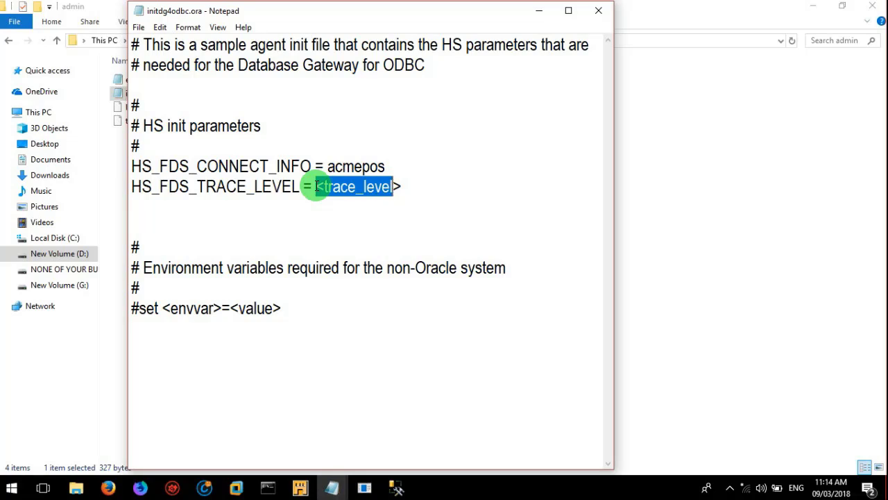
pyautogui.write('0')
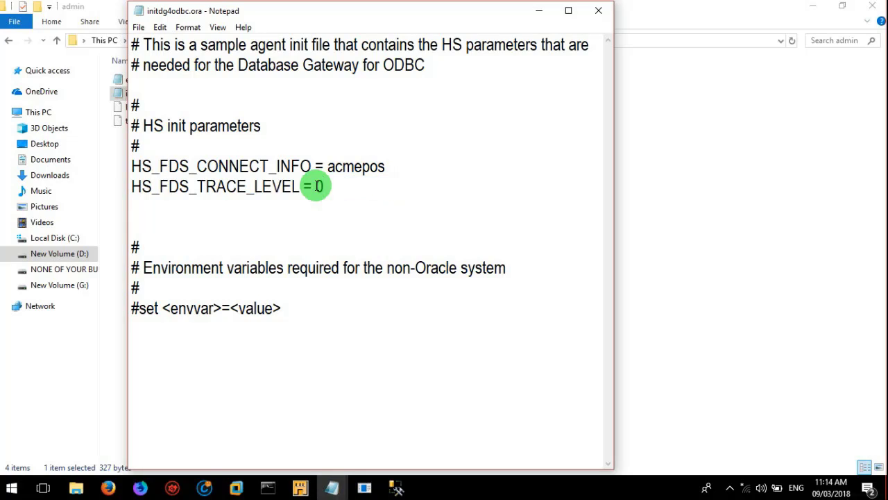
# Step: Save the file as initacmepos.ora, type All Files (*.*), into hs\admin, raising a permission warning
pyautogui.click(138, 28)
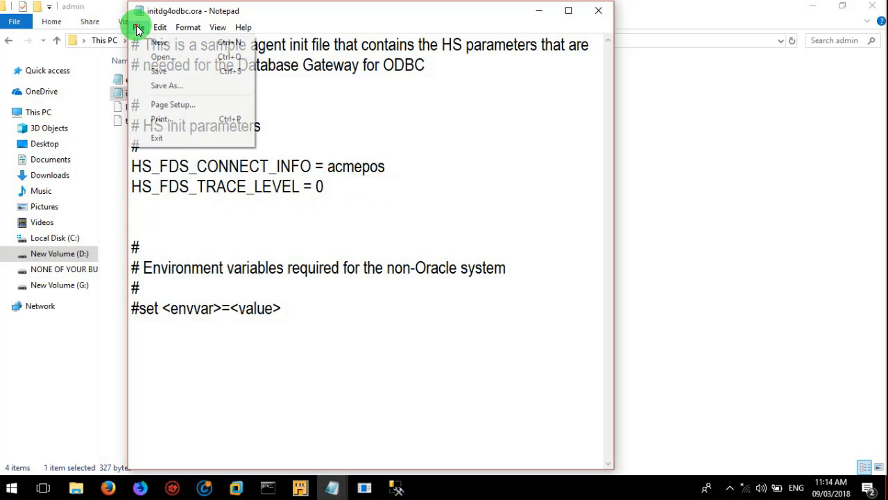
pyautogui.click(166, 86)
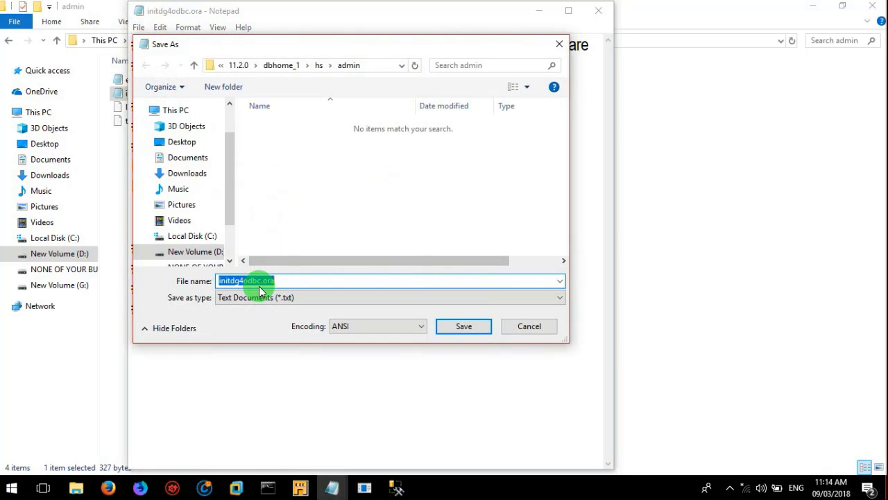
pyautogui.click(259, 283)
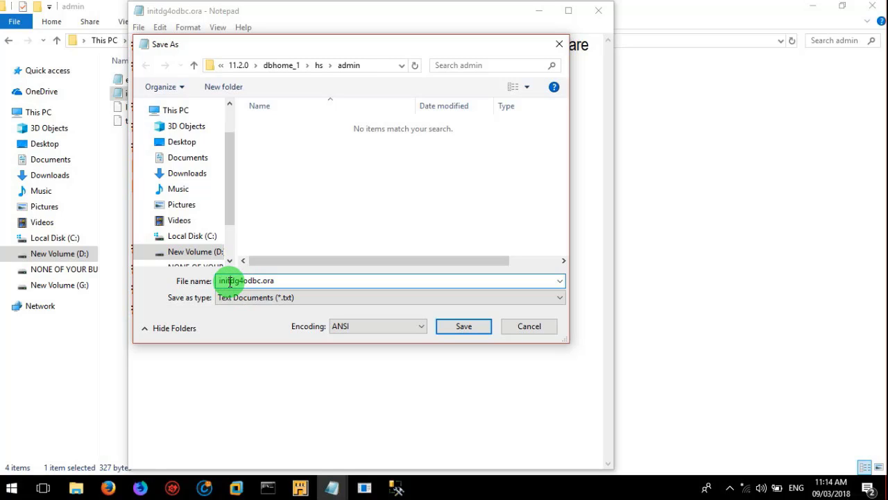
pyautogui.hotkey('shift', 'Right')
pyautogui.hotkey('shift', 'Right')
pyautogui.hotkey('shift', 'Right')
pyautogui.hotkey('shift', 'Right')
pyautogui.hotkey('shift', 'Right')
pyautogui.hotkey('shift', 'Right')
pyautogui.hotkey('shift', 'Right')
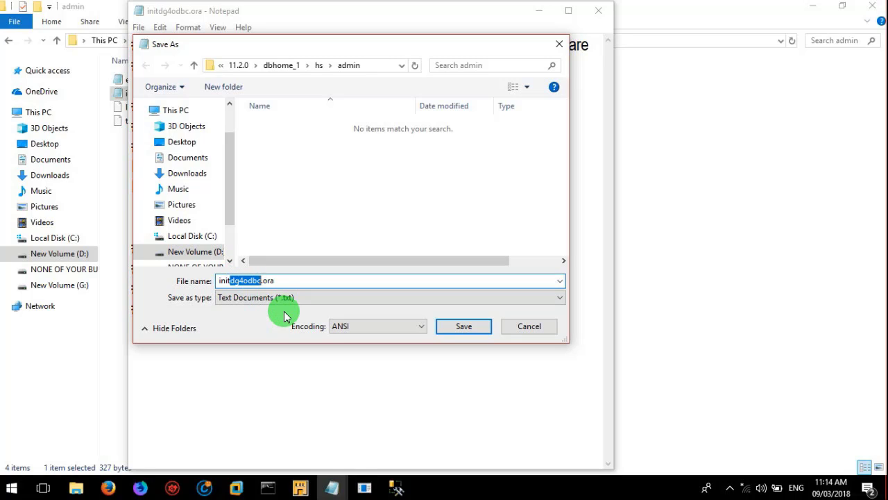
pyautogui.write('acmepos')
pyautogui.click(313, 296)
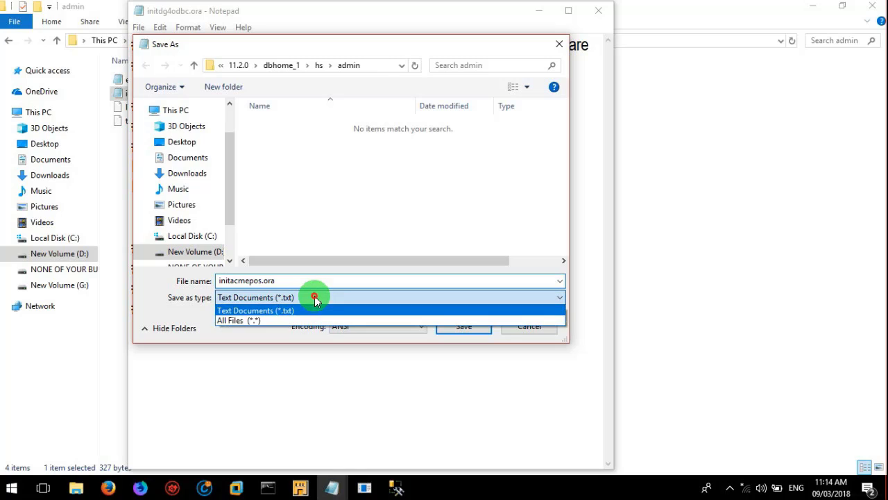
pyautogui.click(300, 320)
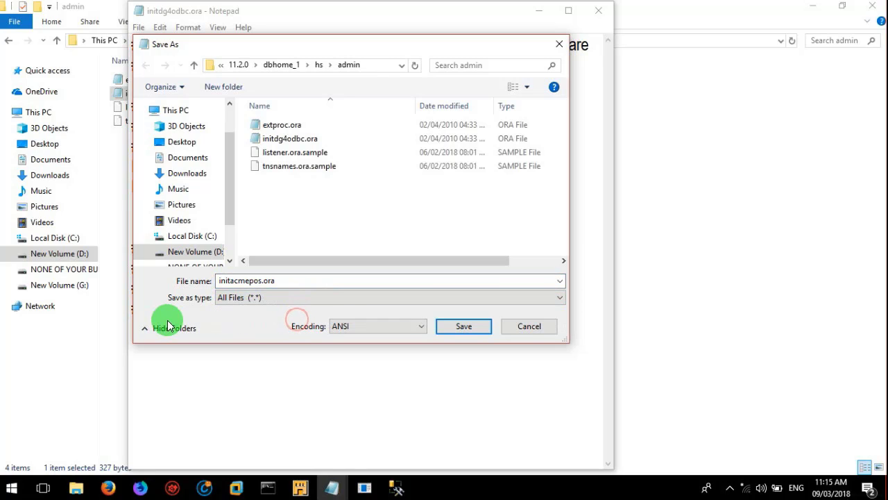
pyautogui.click(366, 67)
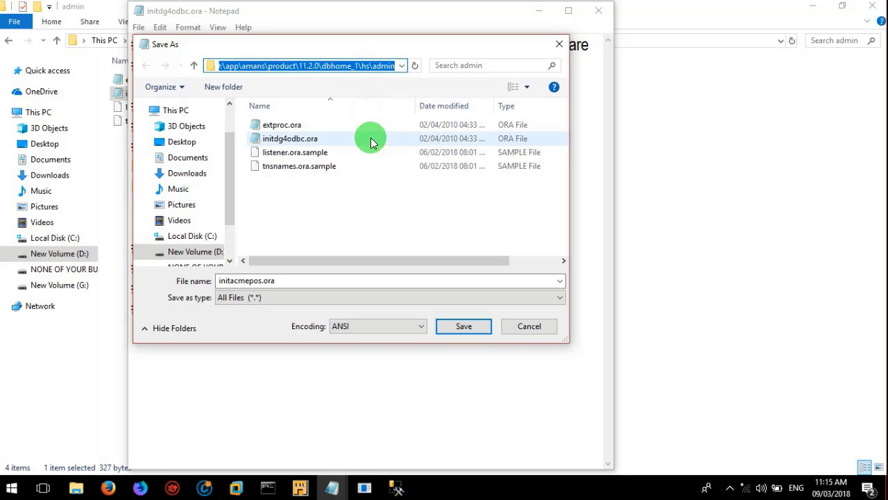
pyautogui.click(368, 217)
pyautogui.click(456, 327)
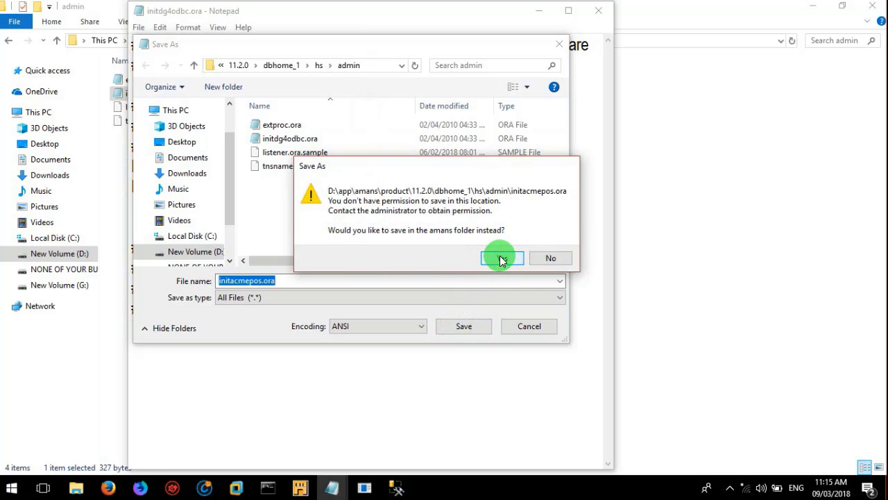
# Step: Accept the warning, save initacmepos.ora to the Desktop, and close Notepad
pyautogui.click(502, 258)
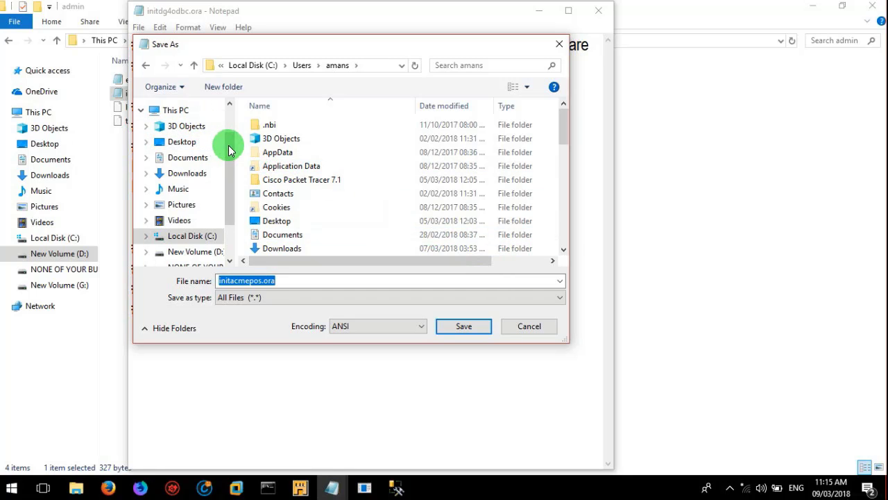
pyautogui.moveTo(228, 145); pyautogui.dragTo(231, 118)
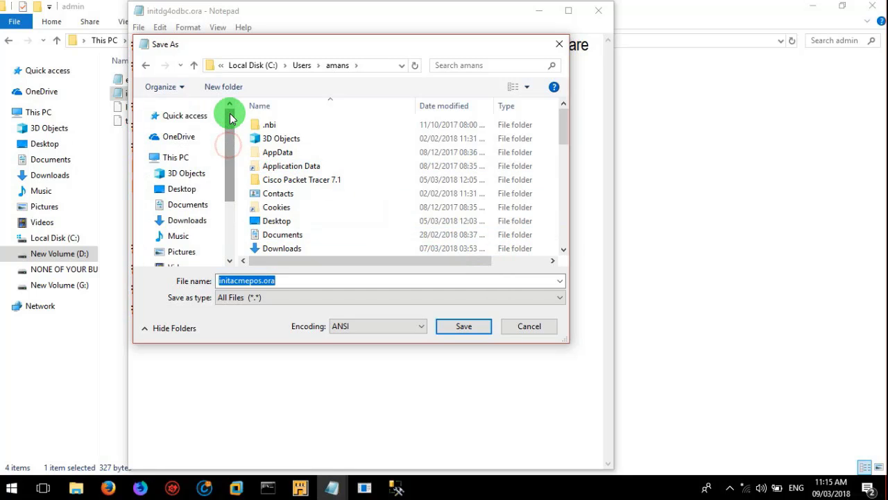
pyautogui.click(194, 194)
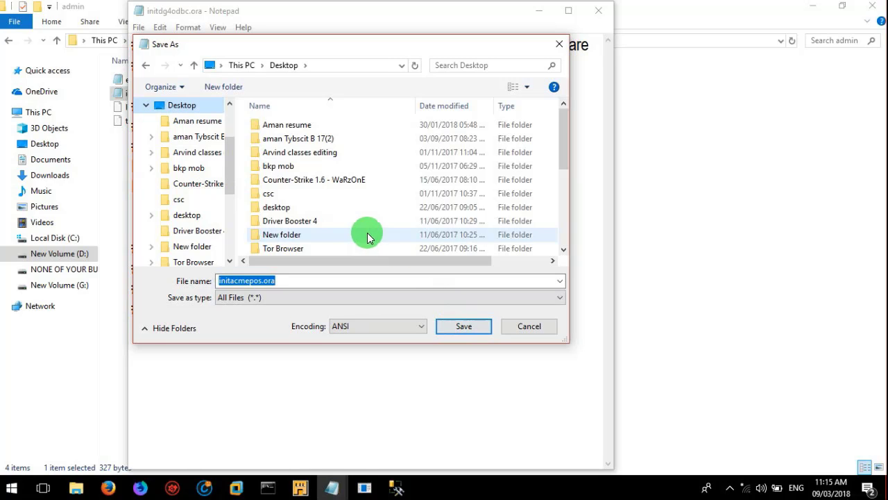
pyautogui.click(464, 327)
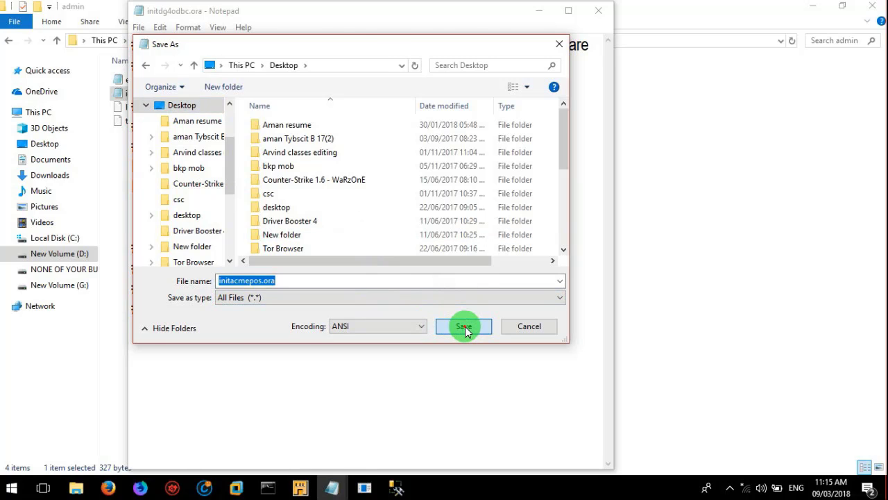
pyautogui.click(597, 12)
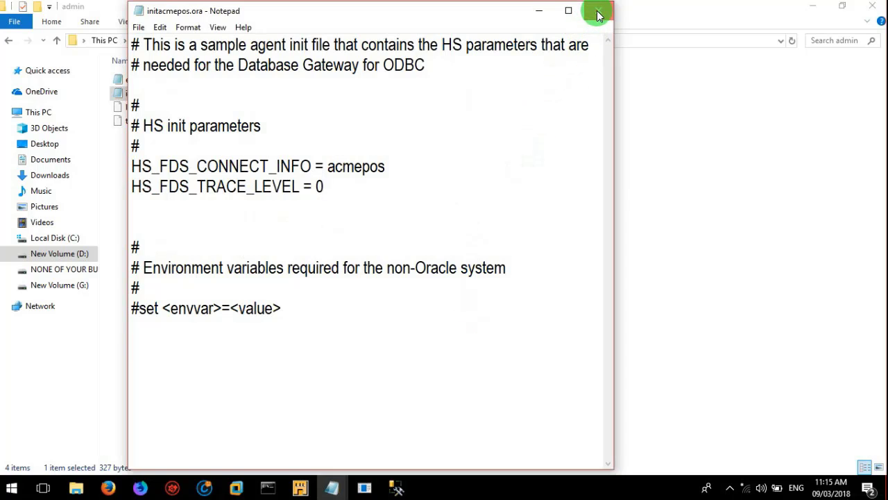
# Step: Show the desktop and bring the hs\admin folder window back to the front
pyautogui.click(581, 127)
pyautogui.press('super+d')
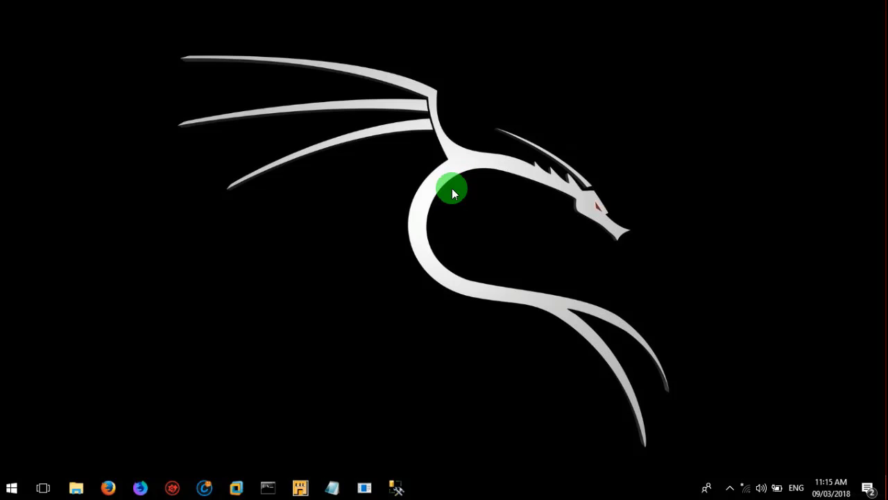
pyautogui.hotkey('alt', 'Tab')
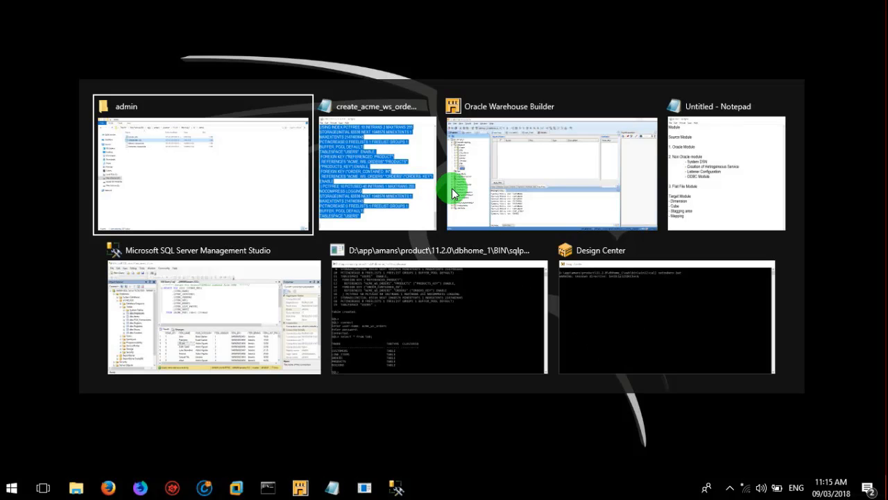
pyautogui.click(233, 181)
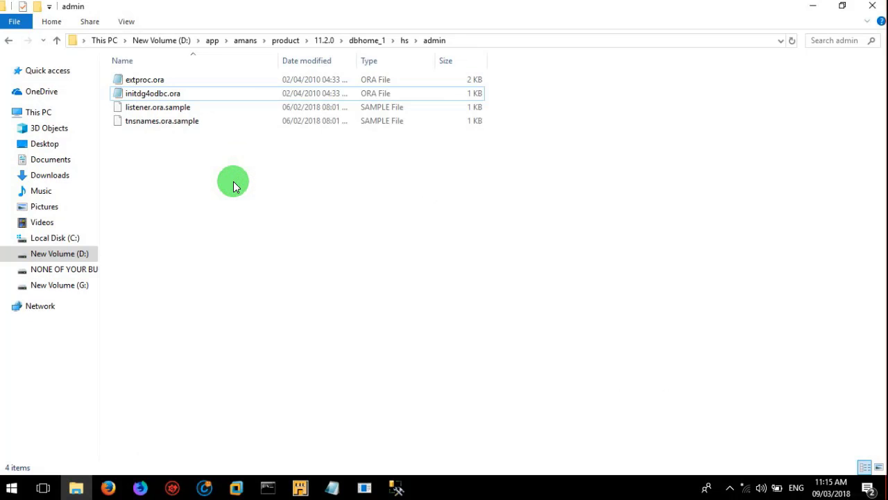
# Step: In a second Explorer window, select initacmepos.ora on the Desktop, then return to hs\admin
pyautogui.press('super+e')
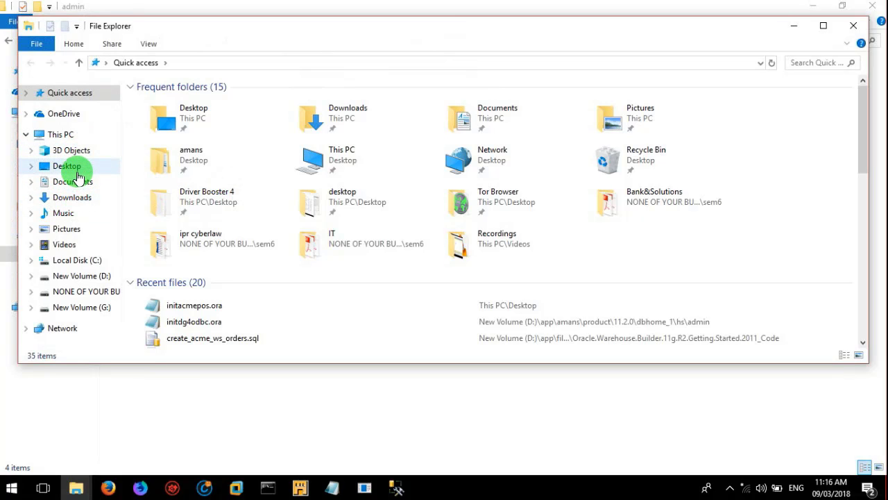
pyautogui.click(66, 167)
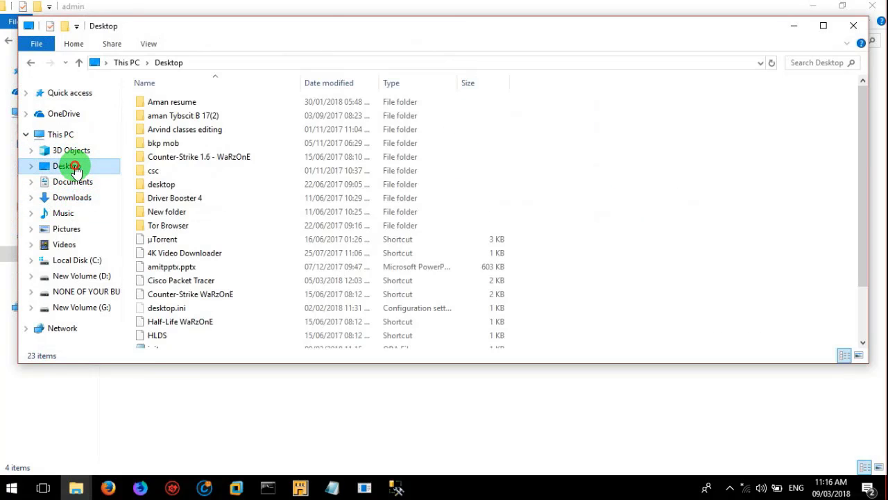
pyautogui.click(214, 228)
pyautogui.press('Down')
pyautogui.press('Down')
pyautogui.press('Down')
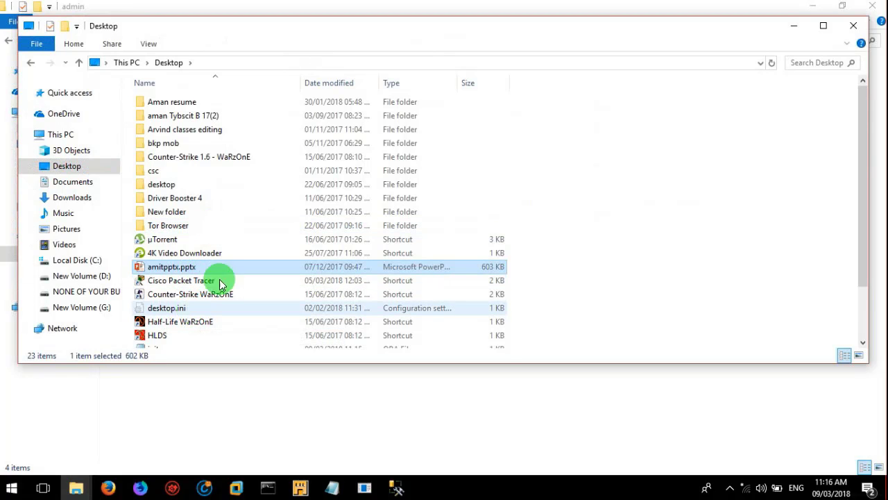
pyautogui.click(862, 342)
pyautogui.click(863, 342)
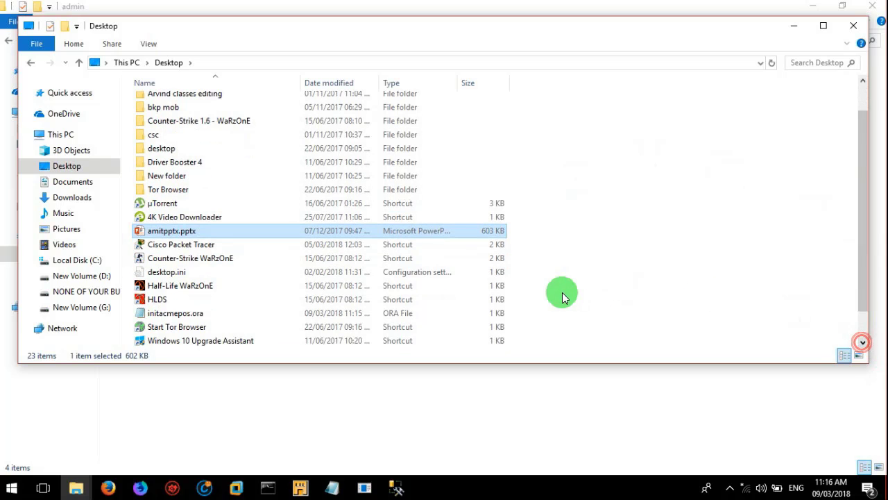
pyautogui.click(197, 315)
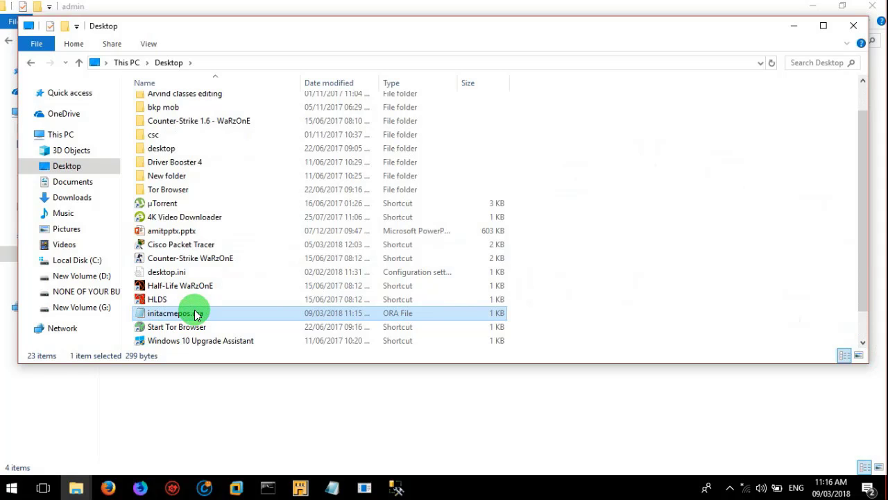
pyautogui.click(76, 413)
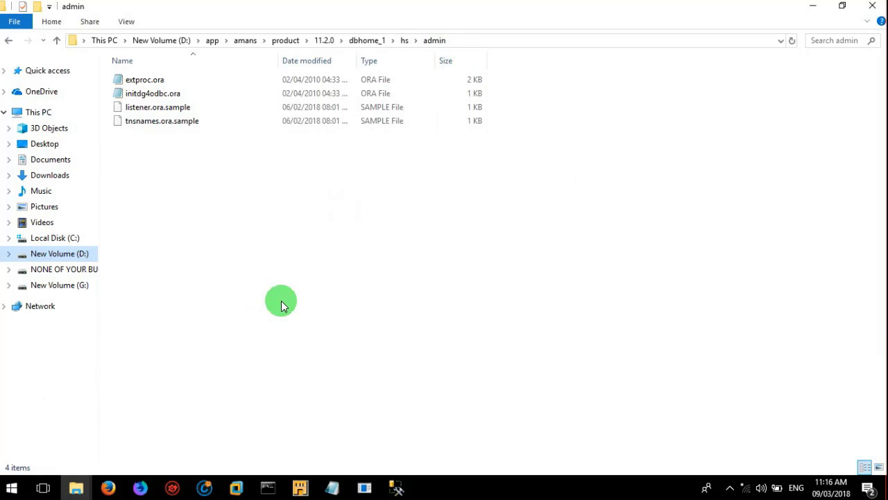
# Step: Paste initacmepos.ora into hs\admin, granting administrator permission
pyautogui.click(281, 310)
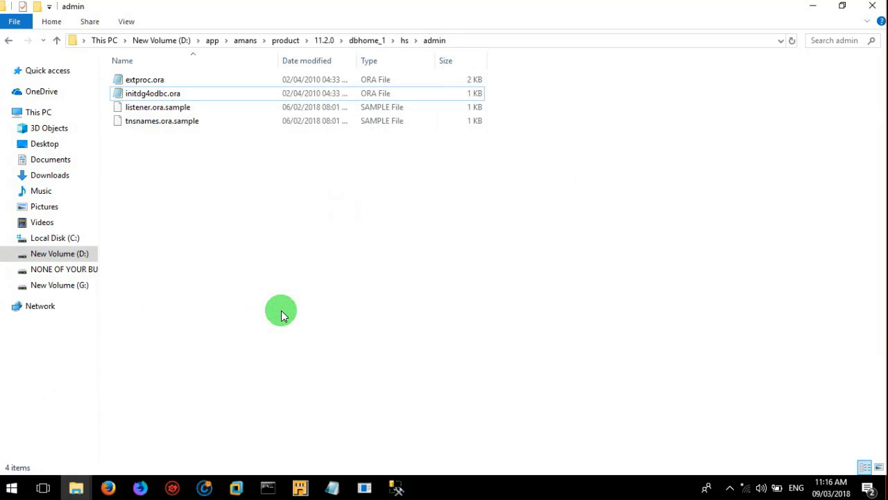
pyautogui.hotkey('ctrl', 'v')
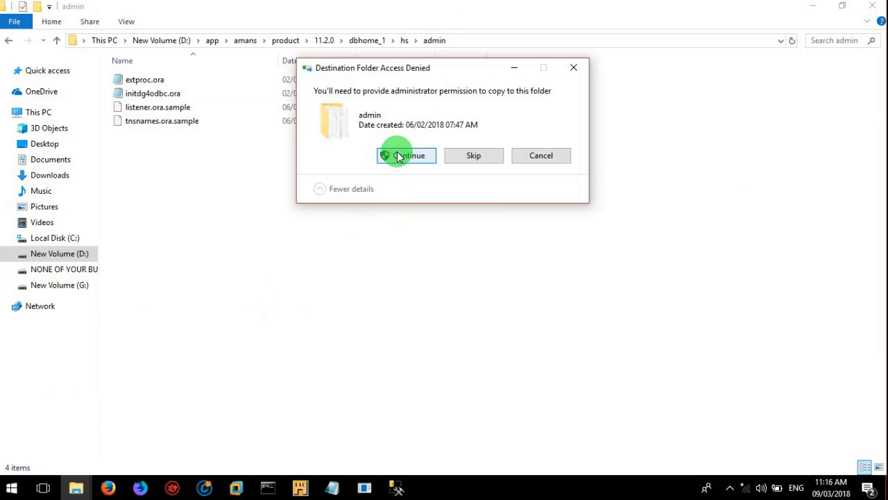
pyautogui.click(407, 155)
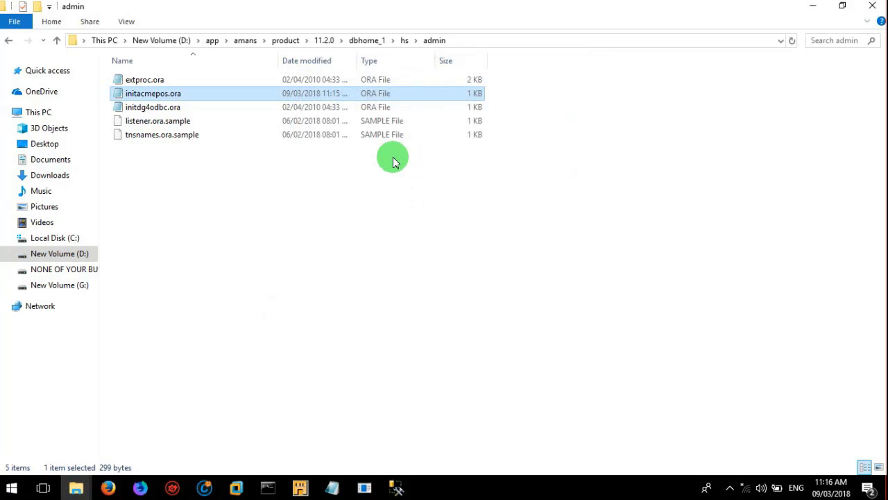
pyautogui.click(253, 243)
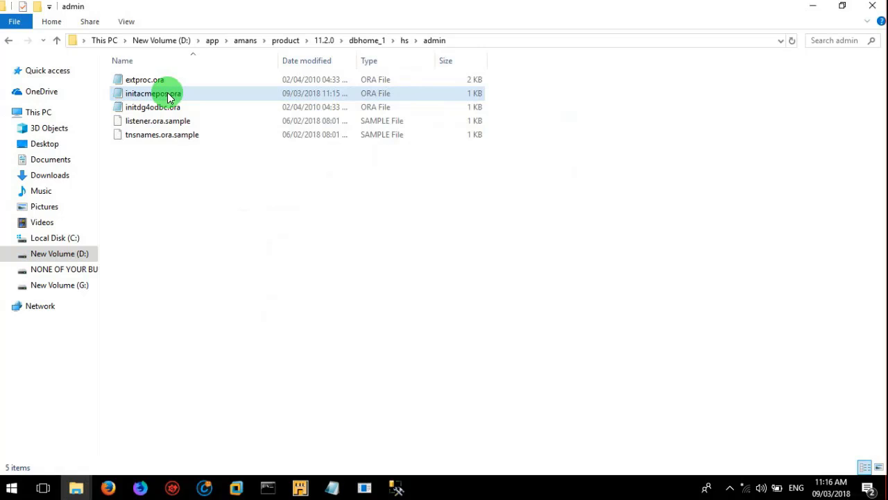
# Step: Open initacmepos.ora to confirm HS_FDS_CONNECT_INFO reads acmepos, then close it
pyautogui.doubleClick(167, 95)
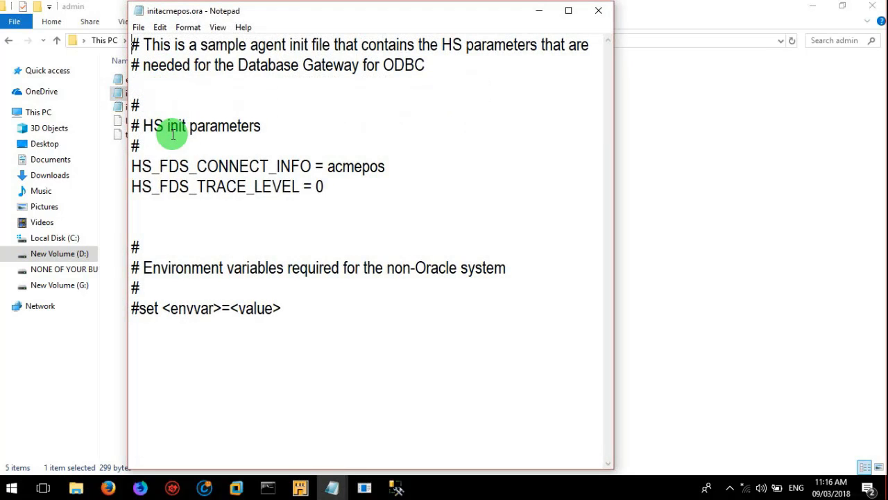
pyautogui.click(391, 170)
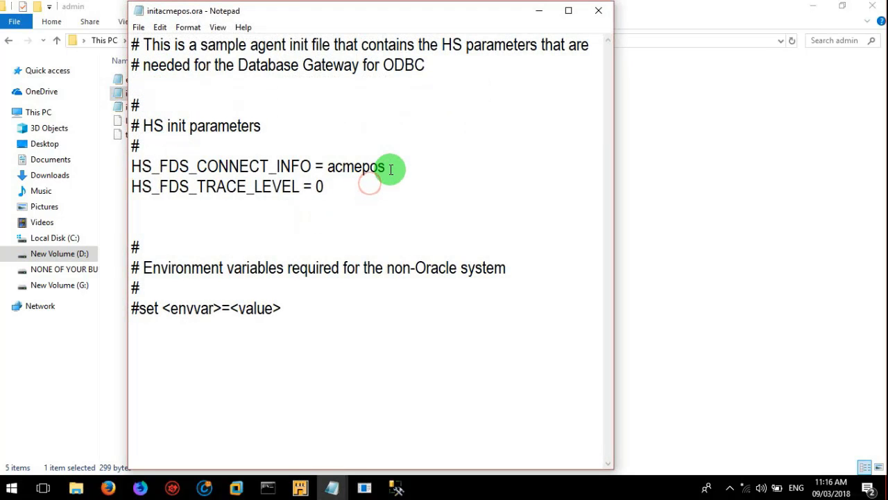
pyautogui.click(363, 179)
pyautogui.click(390, 167)
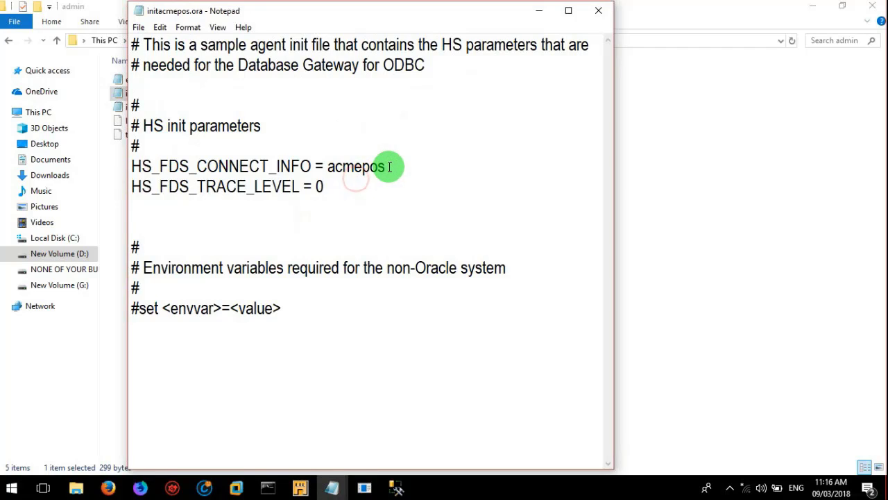
pyautogui.click(340, 183)
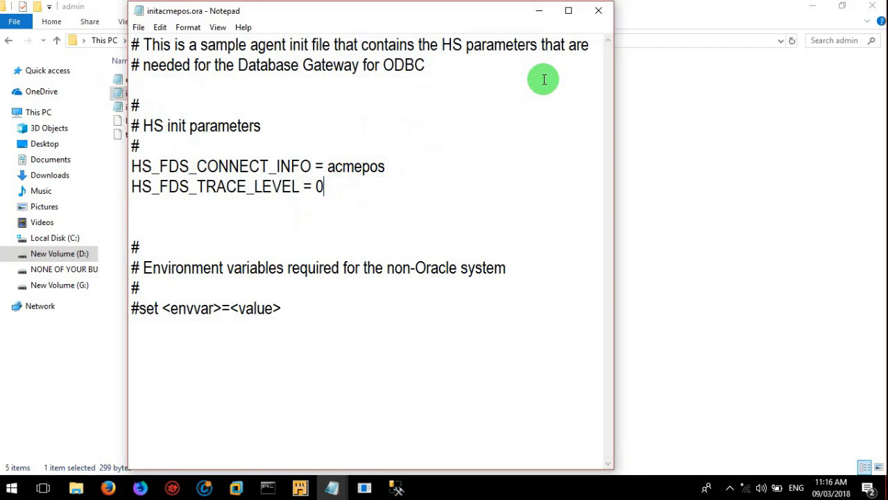
pyautogui.click(596, 9)
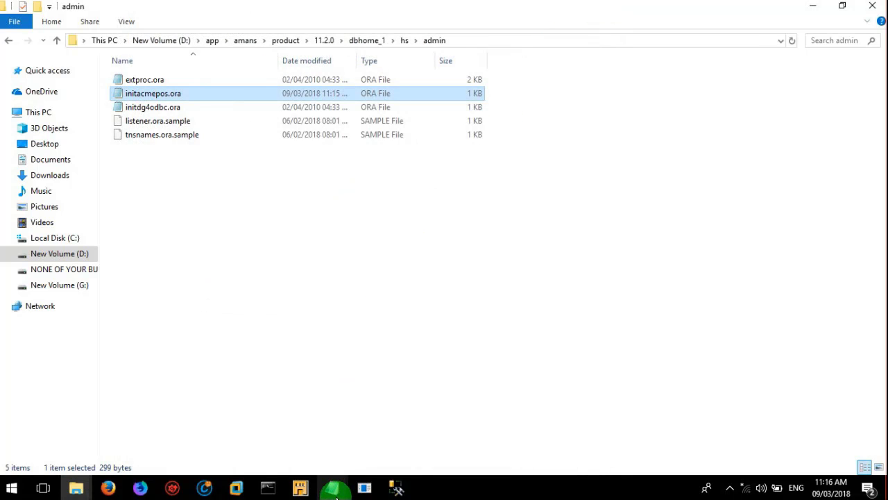
# Step: Review the notes on the Heterogeneous Service and Listener Configuration steps
pyautogui.click(333, 488)
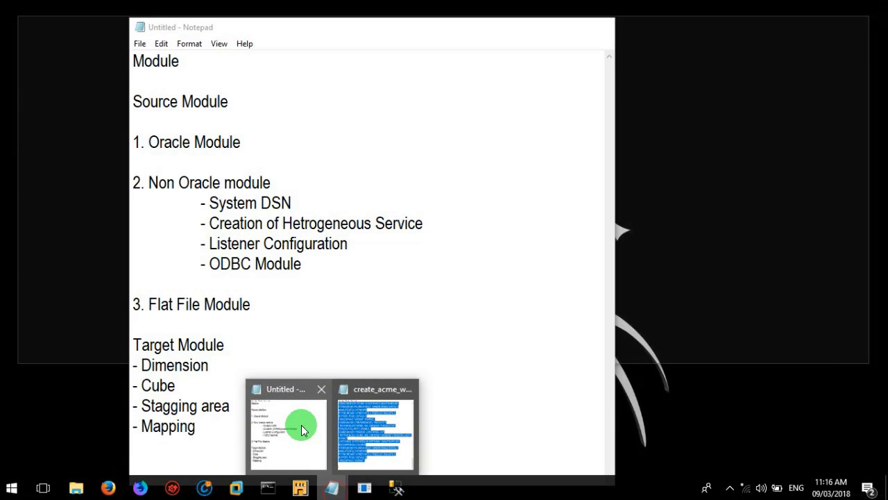
pyautogui.click(301, 424)
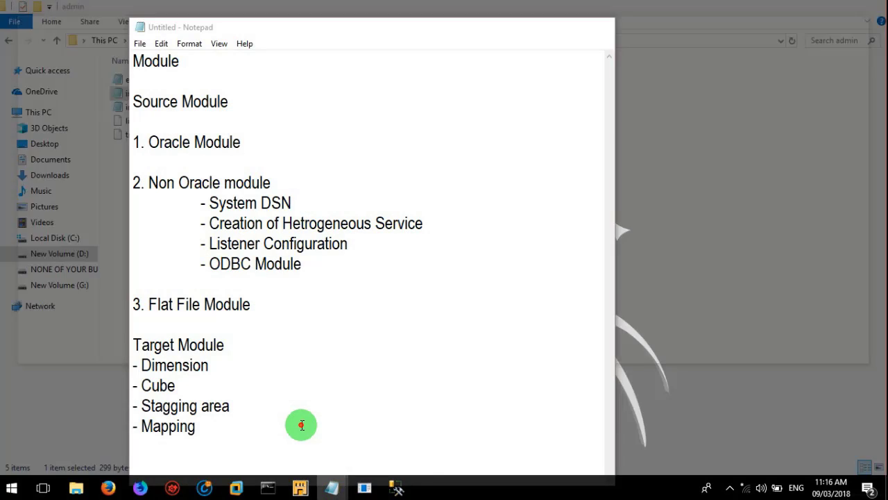
pyautogui.click(413, 225)
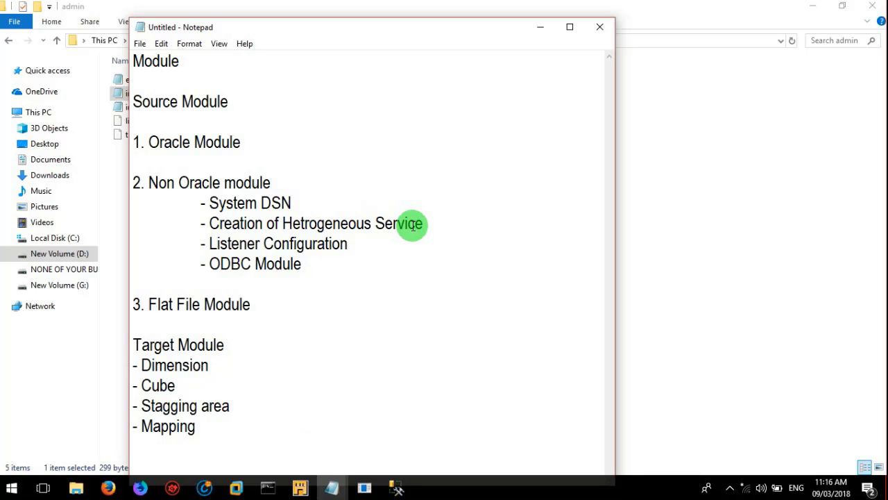
pyautogui.click(348, 244)
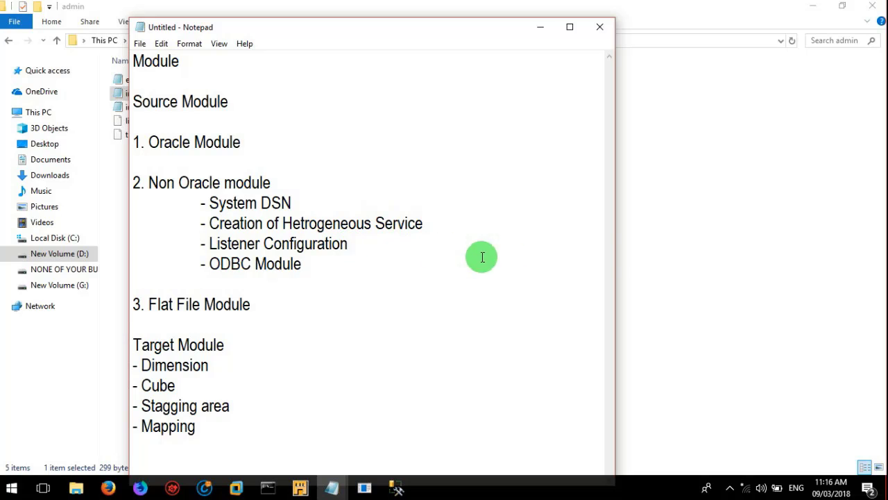
pyautogui.click(699, 260)
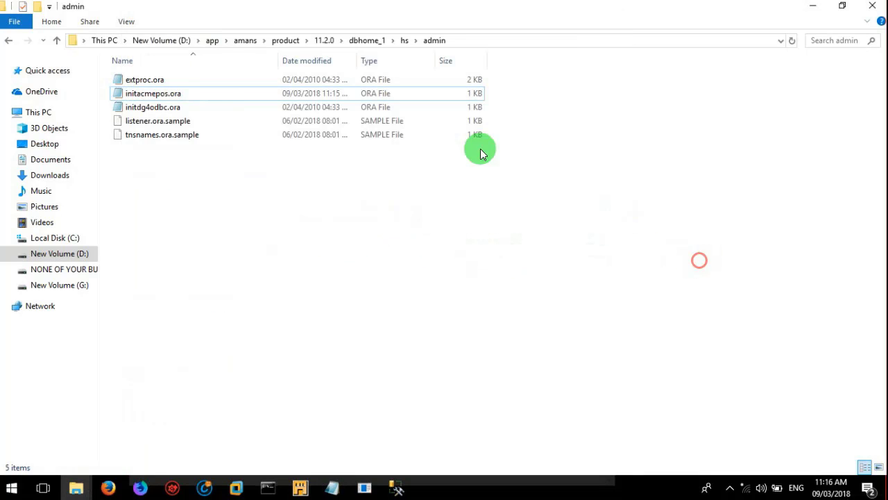
# Step: Navigate from app through amans, product, 11.2.0 and dbhome_1 to NETWORK\ADMIN
pyautogui.click(211, 41)
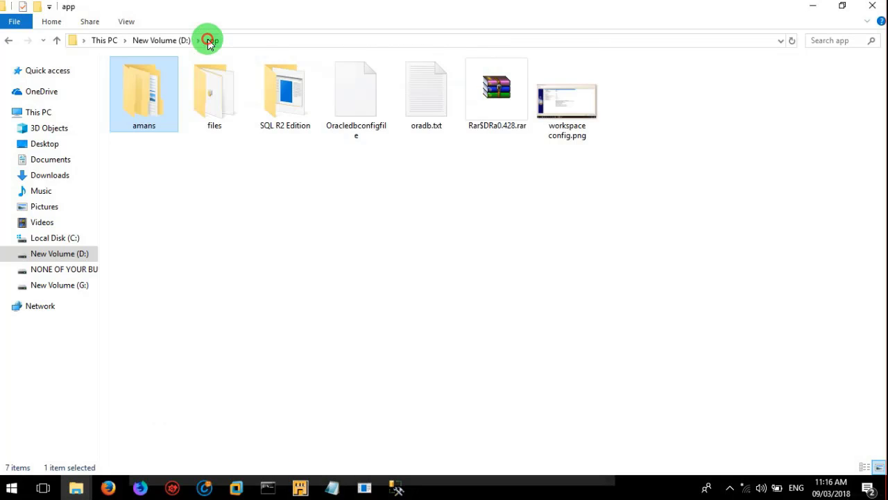
pyautogui.doubleClick(146, 108)
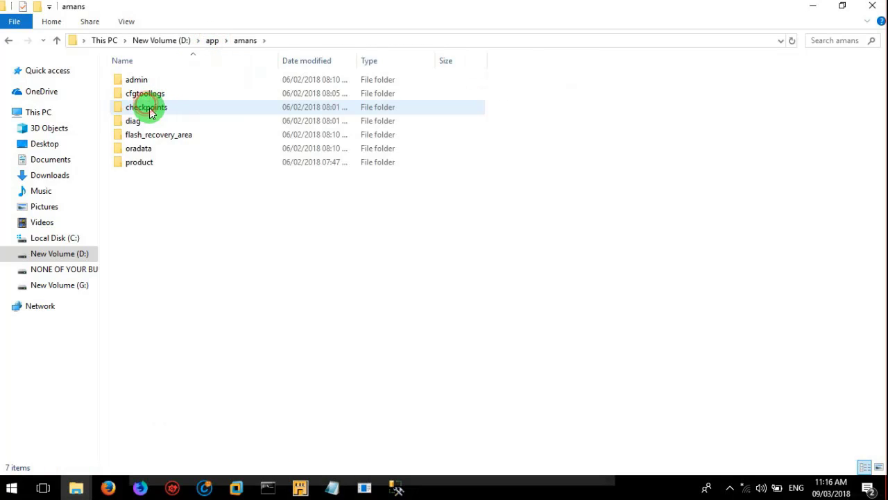
pyautogui.doubleClick(149, 167)
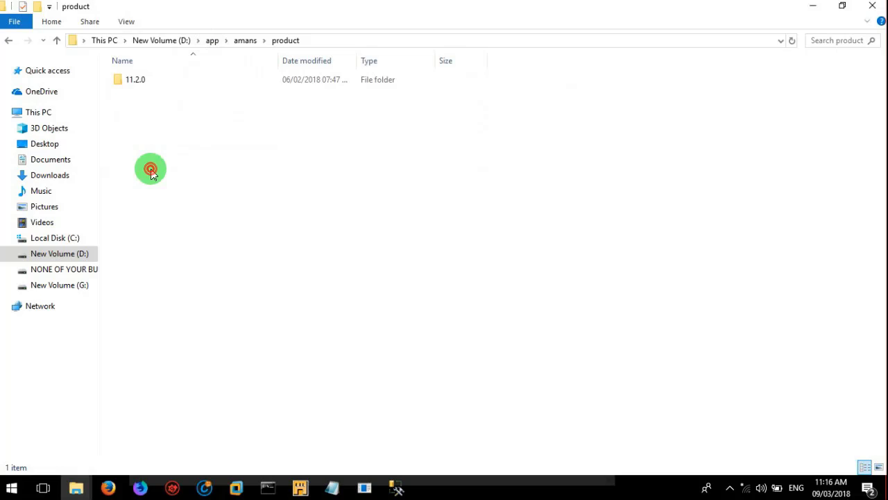
pyautogui.doubleClick(143, 79)
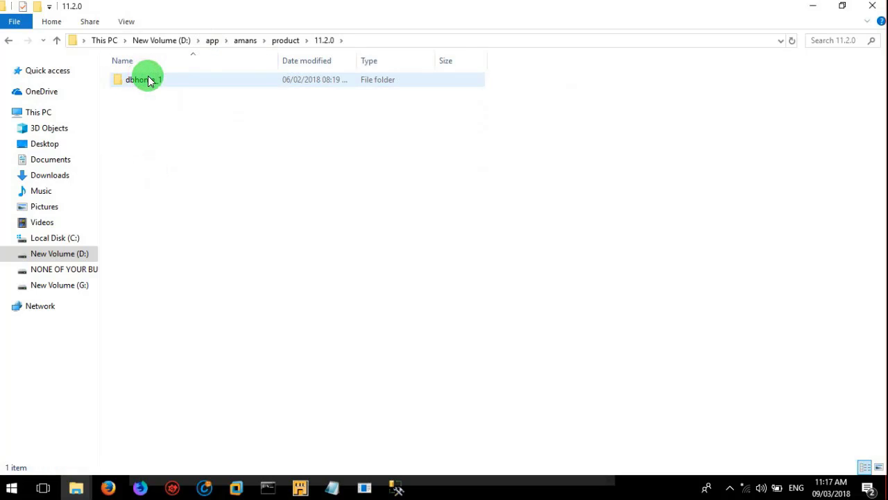
pyautogui.click(159, 82)
pyautogui.doubleClick(159, 82)
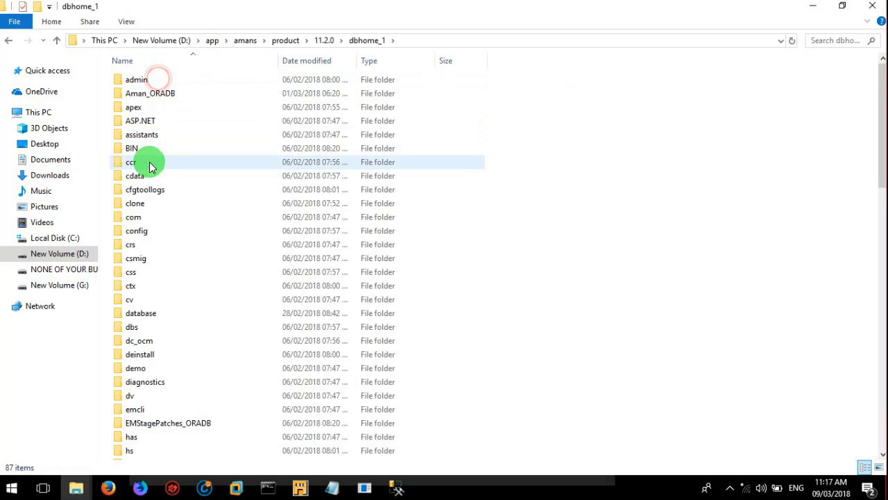
pyautogui.click(150, 164)
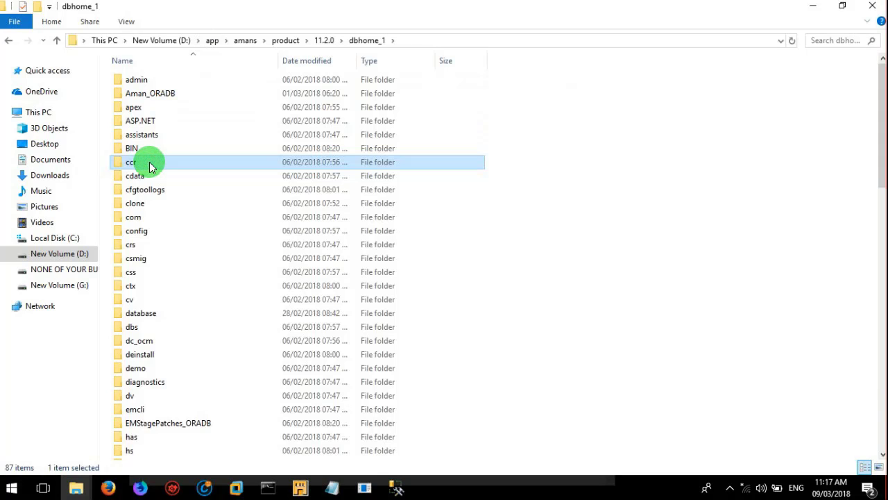
pyautogui.press('n')
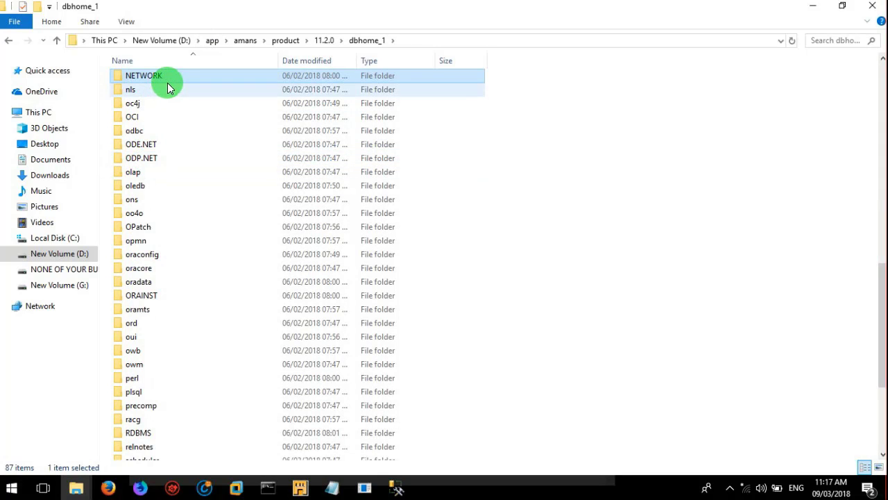
pyautogui.doubleClick(172, 77)
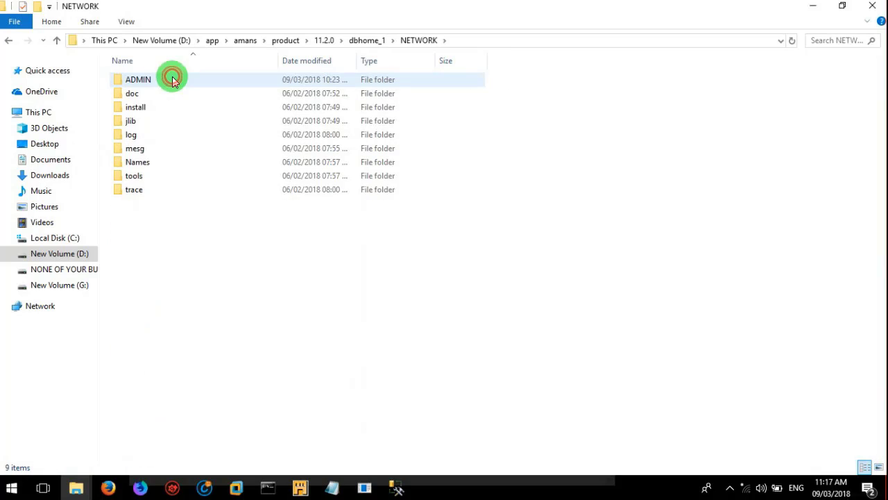
pyautogui.doubleClick(168, 80)
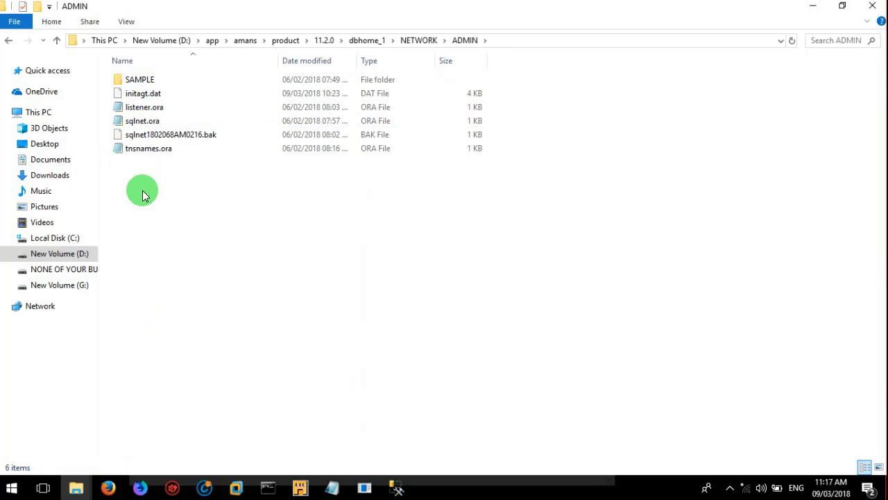
# Step: Duplicate listener.ora as listener - Copy.ora, granting administrator permission
pyautogui.click(153, 110)
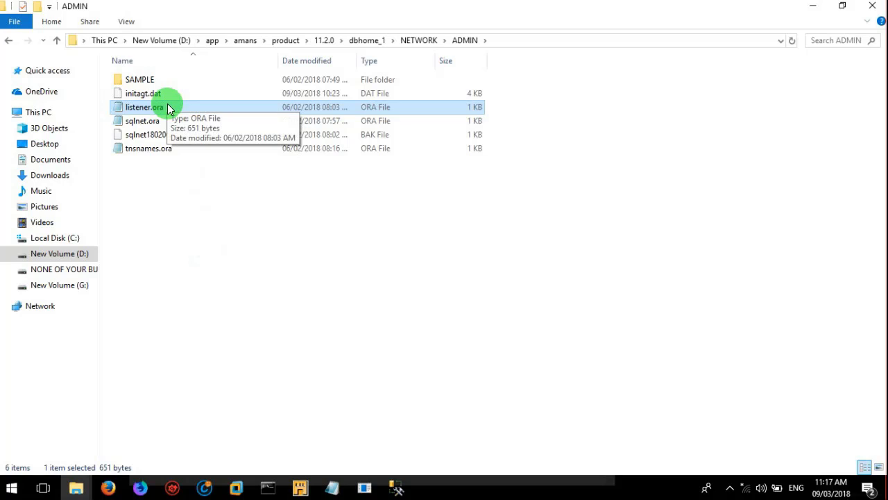
pyautogui.click(175, 244)
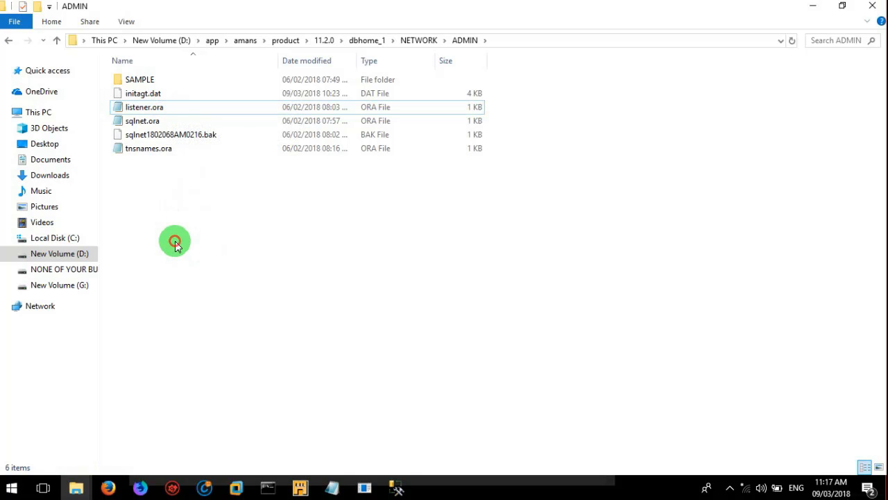
pyautogui.hotkey('ctrl', 'v')
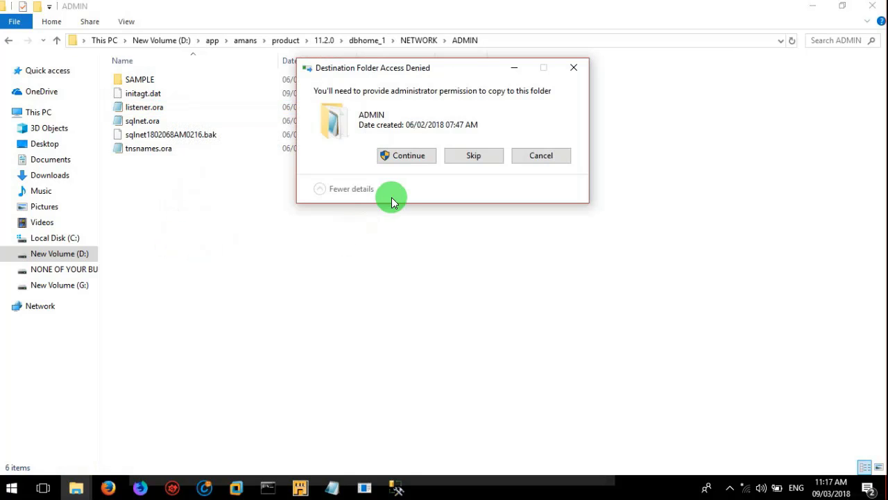
pyautogui.click(406, 156)
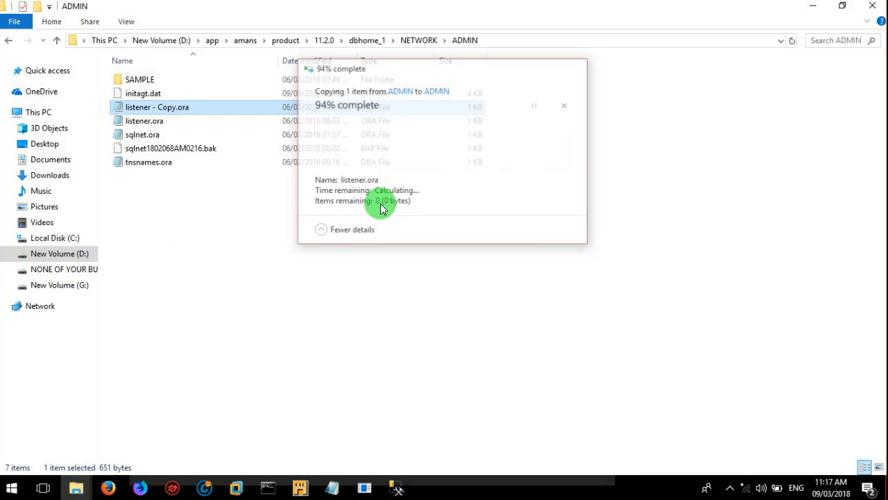
pyautogui.click(151, 127)
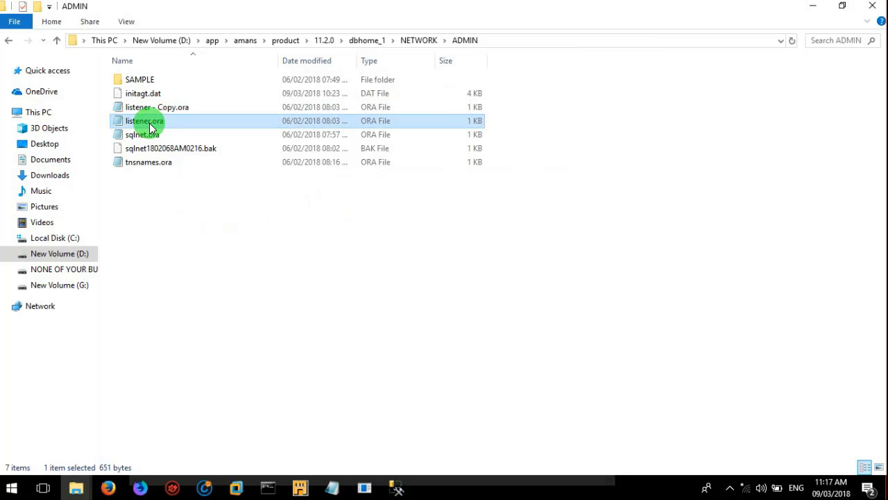
# Step: Open listener.ora and change SID_NAME from CLRExtProc to acmepos
pyautogui.doubleClick(150, 128)
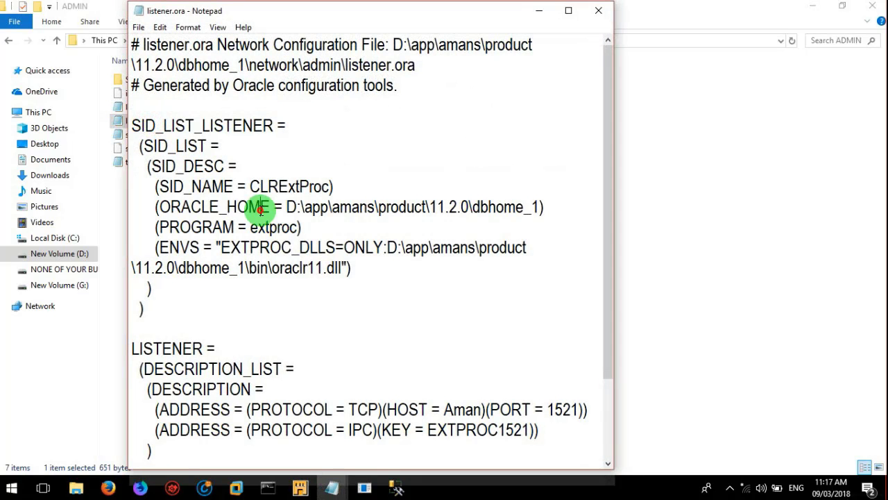
pyautogui.click(260, 209)
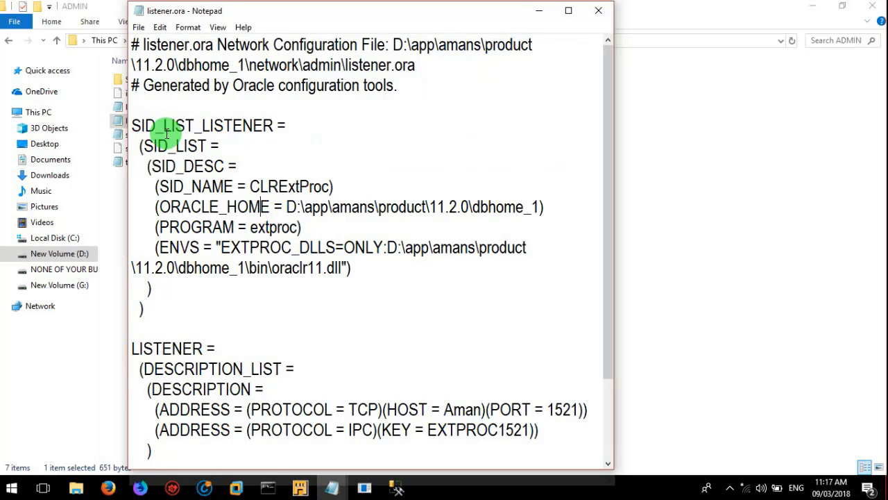
pyautogui.click(131, 126)
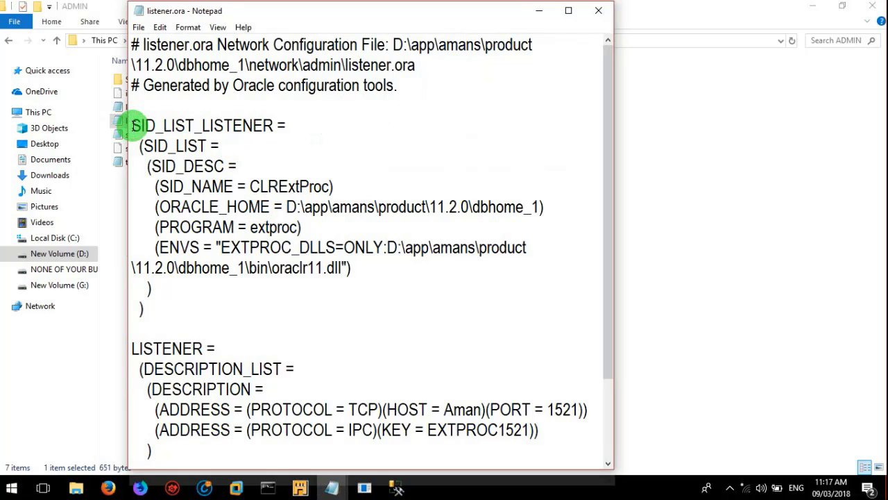
pyautogui.hotkey('shift', 'Down')
pyautogui.hotkey('shift', 'Down')
pyautogui.hotkey('shift', 'Down')
pyautogui.hotkey('shift', 'Down')
pyautogui.hotkey('shift', 'Down')
pyautogui.hotkey('shift', 'Down')
pyautogui.hotkey('shift', 'Down')
pyautogui.hotkey('shift', 'Down')
pyautogui.hotkey('shift', 'Down')
pyautogui.hotkey('shift', 'Down')
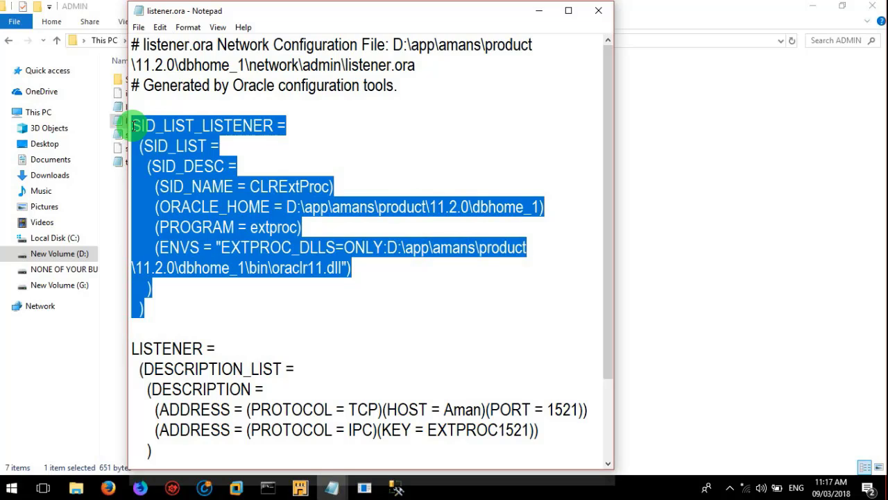
pyautogui.click(315, 228)
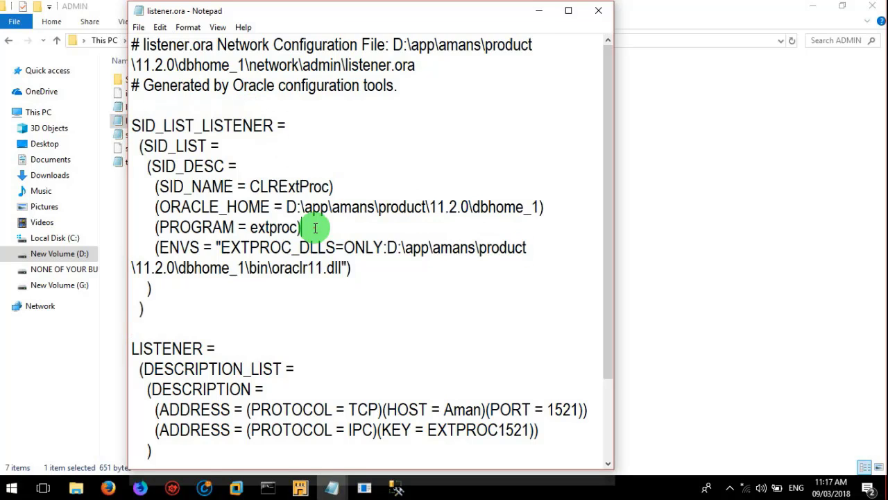
pyautogui.click(159, 186)
pyautogui.hotkey('shift', 'Right')
pyautogui.hotkey('shift', 'Right')
pyautogui.hotkey('shift', 'Right')
pyautogui.hotkey('shift', 'Right')
pyautogui.hotkey('shift', 'Right')
pyautogui.hotkey('shift', 'Right')
pyautogui.hotkey('shift', 'Right')
pyautogui.hotkey('shift', 'Right')
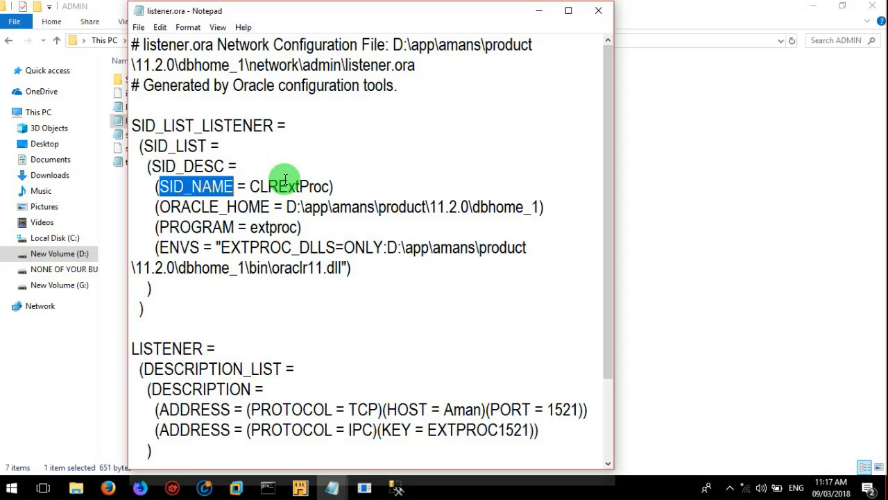
pyautogui.click(331, 186)
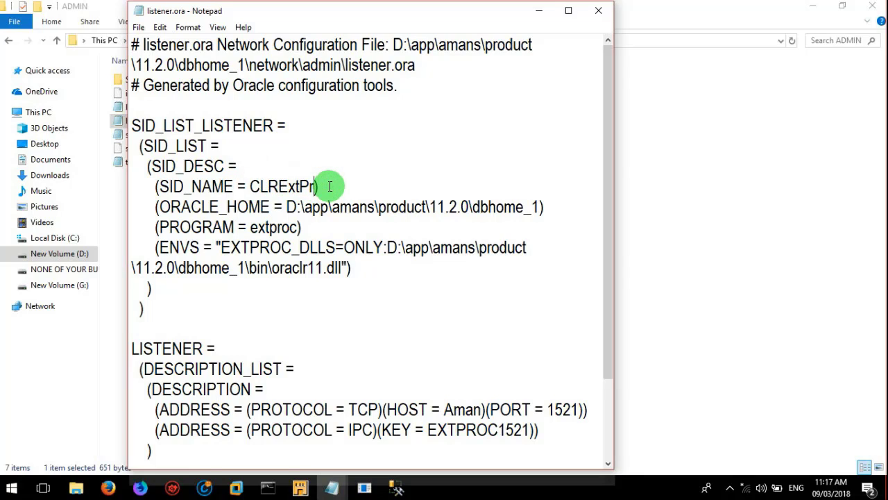
pyautogui.press('BackSpace')
pyautogui.press('BackSpace')
pyautogui.press('BackSpace')
pyautogui.press('BackSpace')
pyautogui.press('BackSpace')
pyautogui.press('BackSpace')
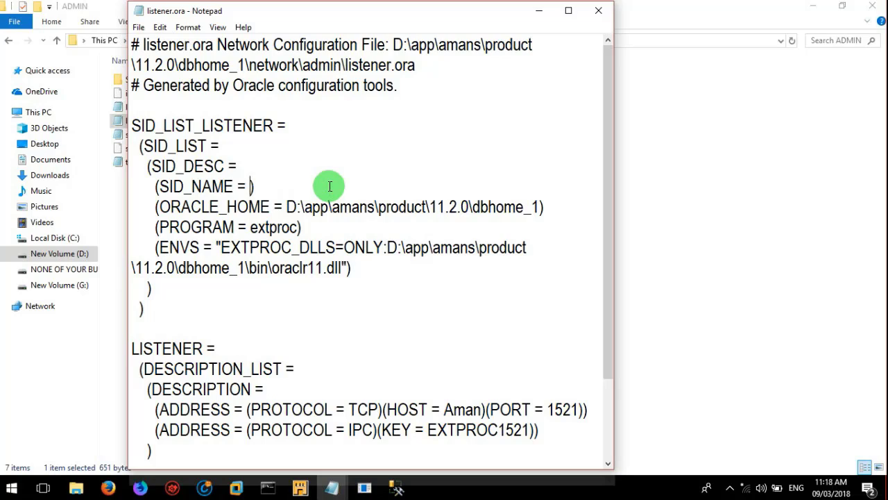
pyautogui.write('cm')
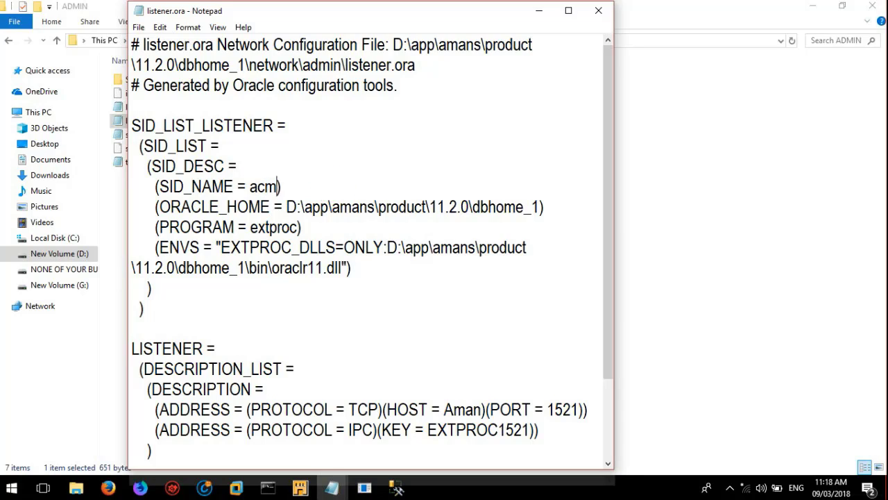
pyautogui.write('epos')
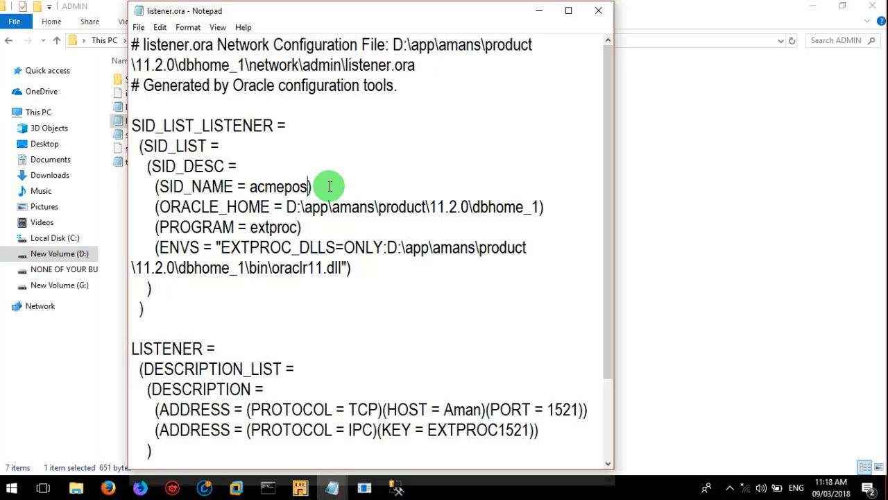
pyautogui.click(249, 186)
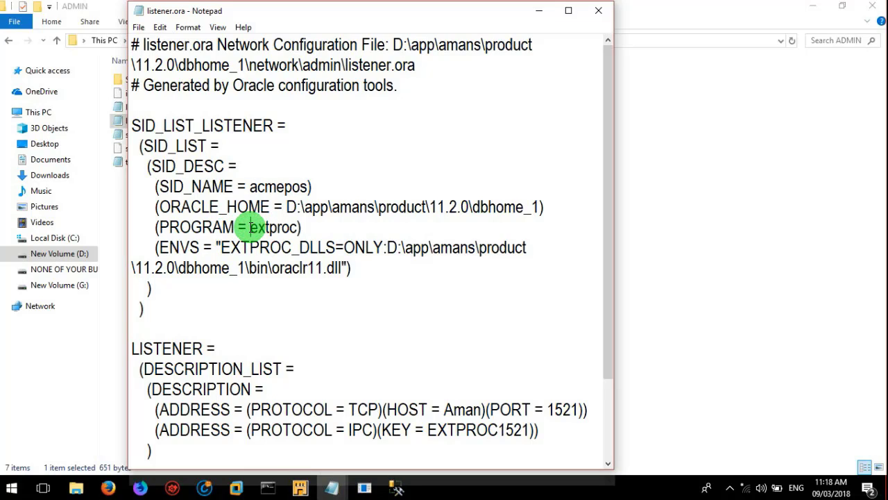
# Step: Replace extproc with dg4odbc on the PROGRAM line and highlight the edited SID_DESC entries
pyautogui.moveTo(269, 227); pyautogui.dragTo(290, 227)
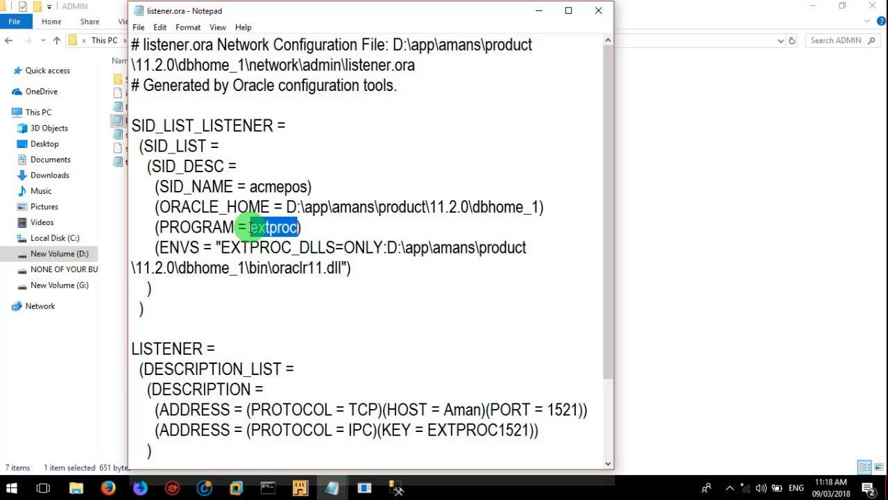
pyautogui.write('dg')
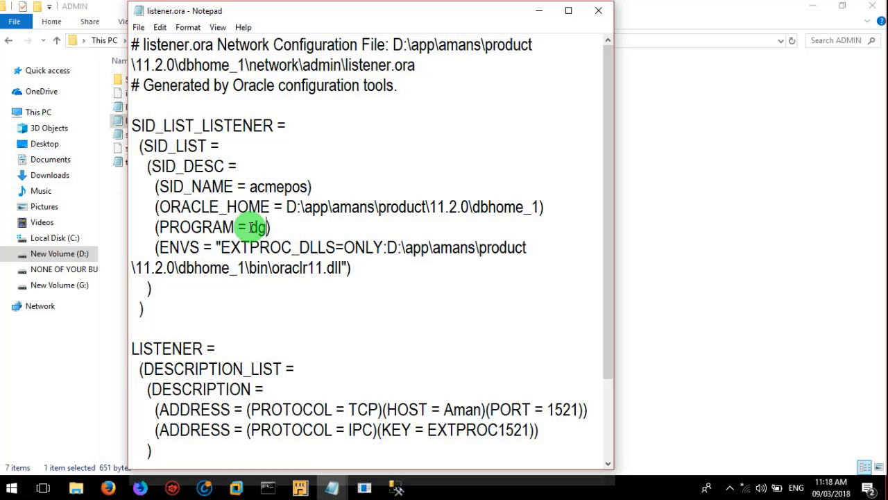
pyautogui.write('4odbc')
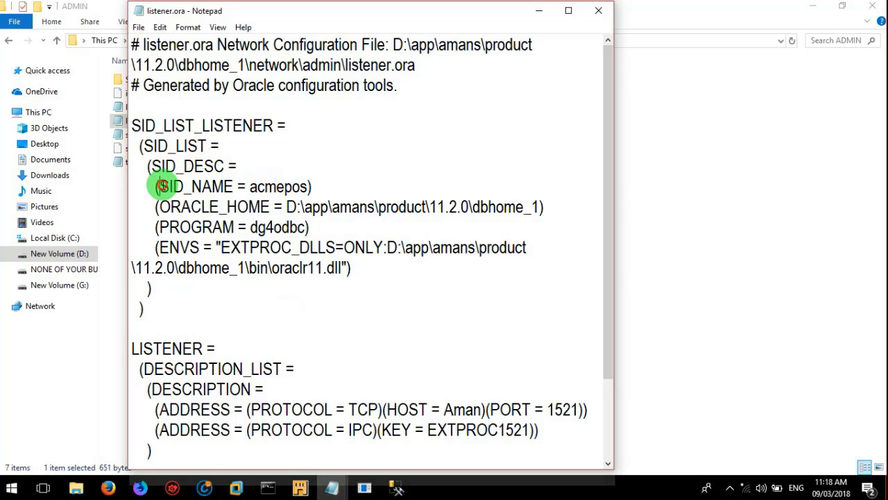
pyautogui.hotkey('shift', 'Right')
pyautogui.hotkey('shift', 'Right')
pyautogui.hotkey('shift', 'Right')
pyautogui.hotkey('shift', 'Right')
pyautogui.hotkey('shift', 'Right')
pyautogui.hotkey('shift', 'Right')
pyautogui.hotkey('shift', 'Right')
pyautogui.hotkey('shift', 'Right')
pyautogui.hotkey('shift', 'Right')
pyautogui.hotkey('shift', 'Right')
pyautogui.hotkey('shift', 'Right')
pyautogui.hotkey('shift', 'Right')
pyautogui.hotkey('shift', 'Right')
pyautogui.hotkey('shift', 'Right')
pyautogui.hotkey('shift', 'Right')
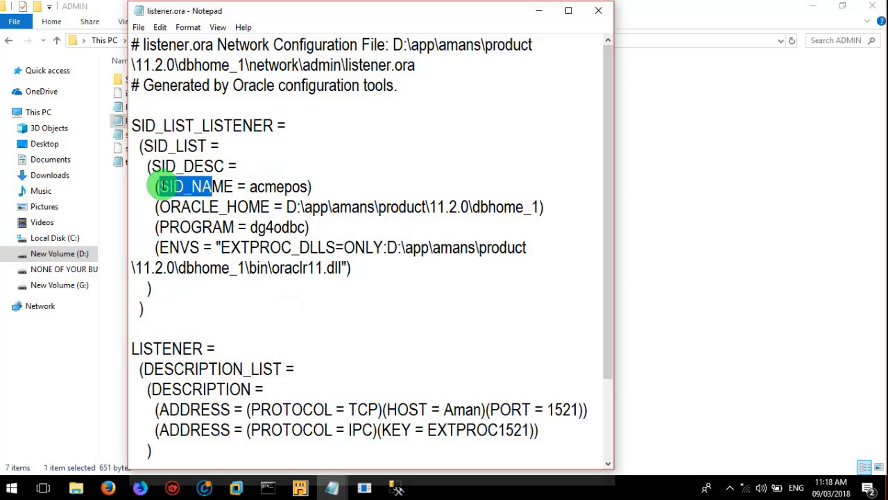
pyautogui.hotkey('shift', 'Right')
pyautogui.hotkey('shift', 'Right')
pyautogui.hotkey('shift', 'Right')
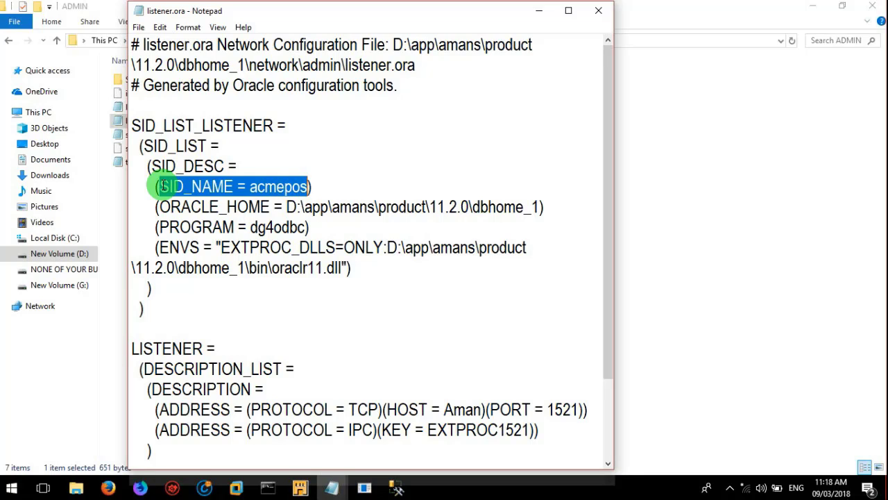
pyautogui.keyDown('shift'); pyautogui.click(158, 227); pyautogui.keyUp('shift')
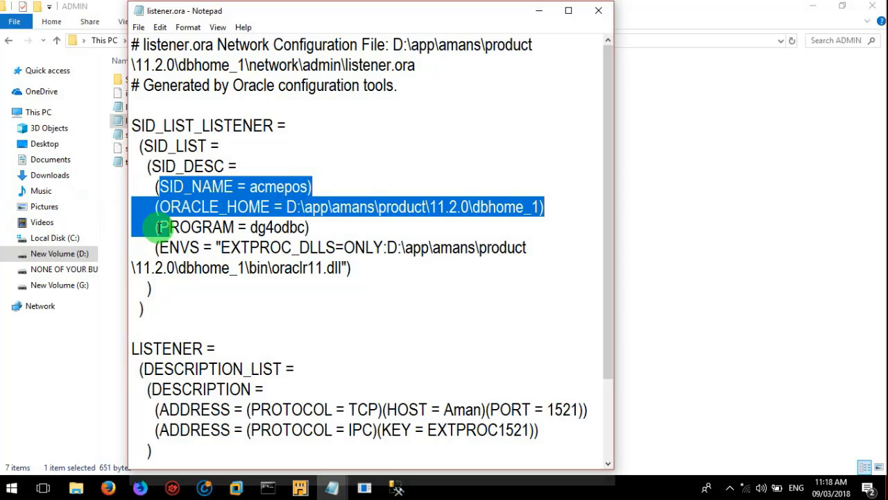
pyautogui.hotkey('shift', 'Right')
pyautogui.hotkey('shift', 'Right')
pyautogui.hotkey('shift', 'Right')
pyautogui.hotkey('shift', 'Right')
pyautogui.hotkey('shift', 'Right')
pyautogui.hotkey('shift', 'Right')
pyautogui.hotkey('shift', 'Right')
pyautogui.hotkey('shift', 'Right')
pyautogui.hotkey('shift', 'Right')
pyautogui.hotkey('shift', 'Right')
pyautogui.hotkey('shift', 'Right')
pyautogui.hotkey('shift', 'Right')
pyautogui.hotkey('shift', 'Right')
pyautogui.hotkey('shift', 'Right')
pyautogui.hotkey('shift', 'Right')
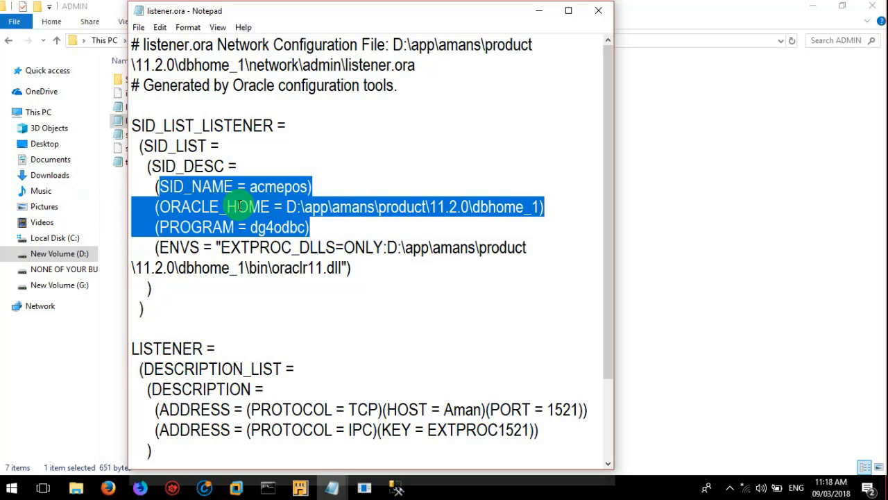
# Step: Try overwriting listener.ora in place as All Files, then dismiss the permission error
pyautogui.click(139, 27)
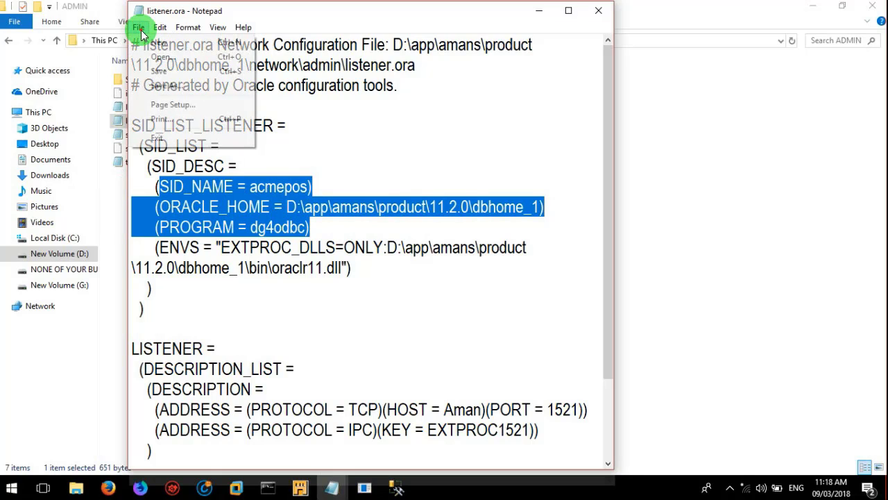
pyautogui.click(161, 85)
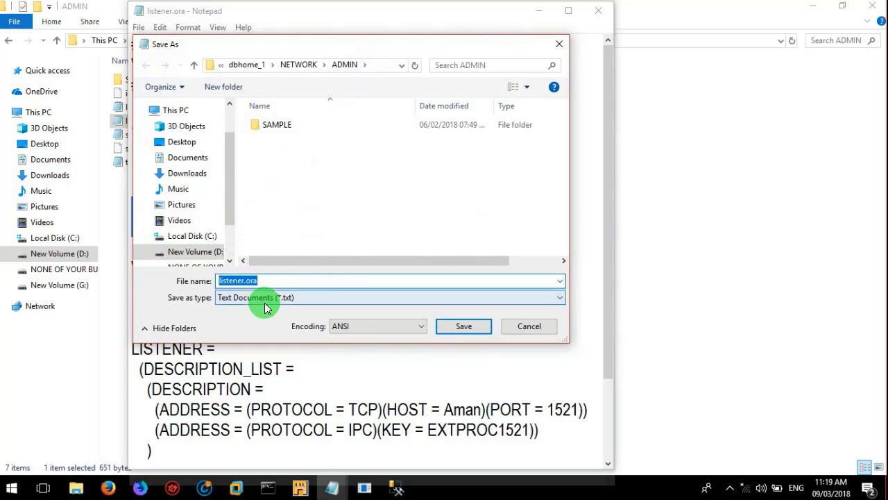
pyautogui.click(343, 297)
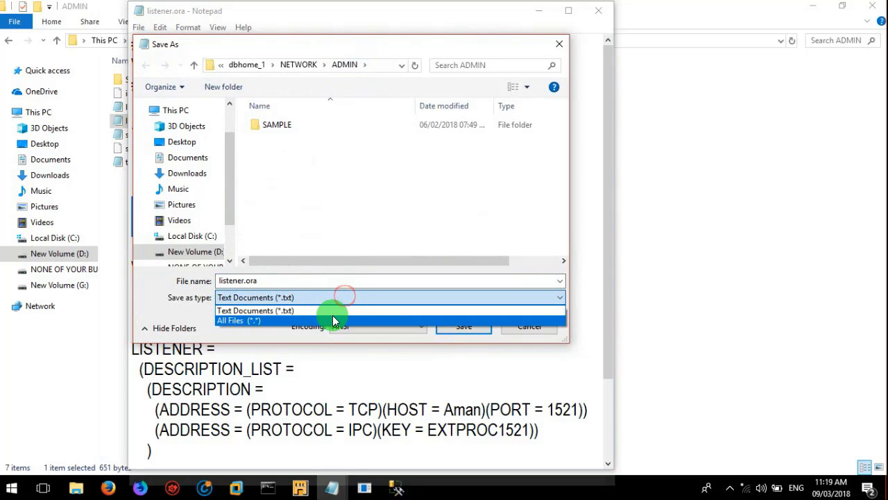
pyautogui.click(333, 320)
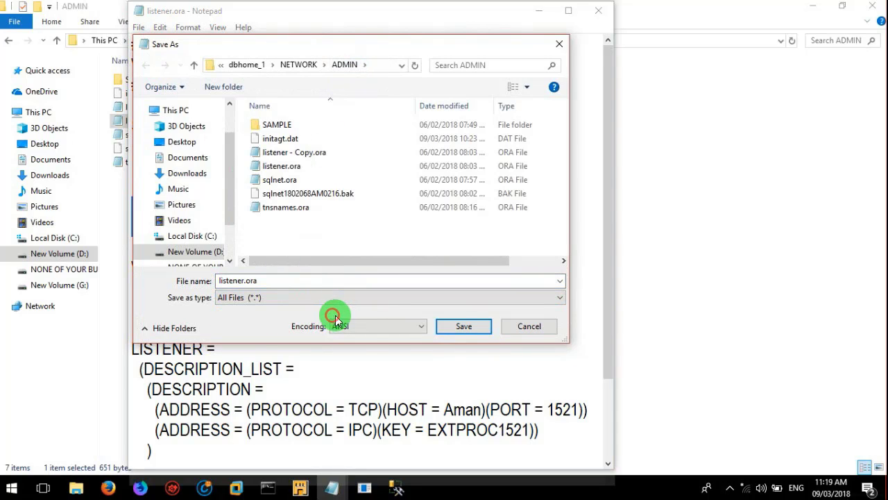
pyautogui.click(463, 326)
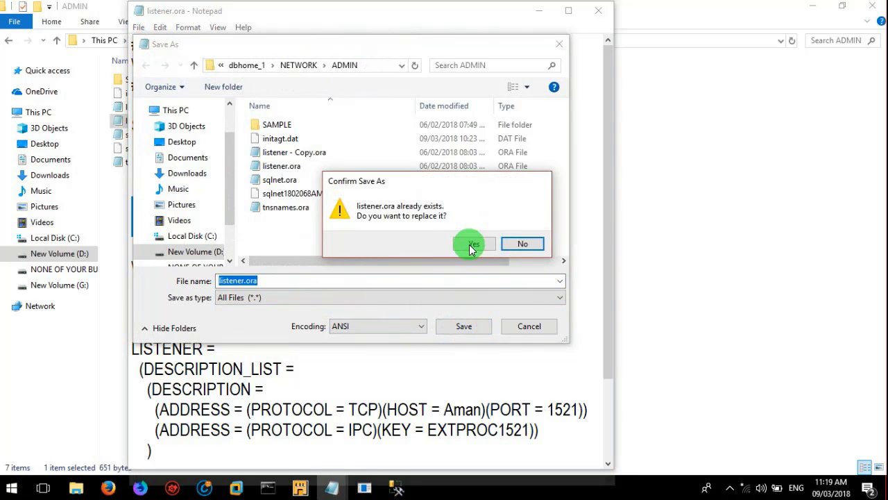
pyautogui.click(472, 244)
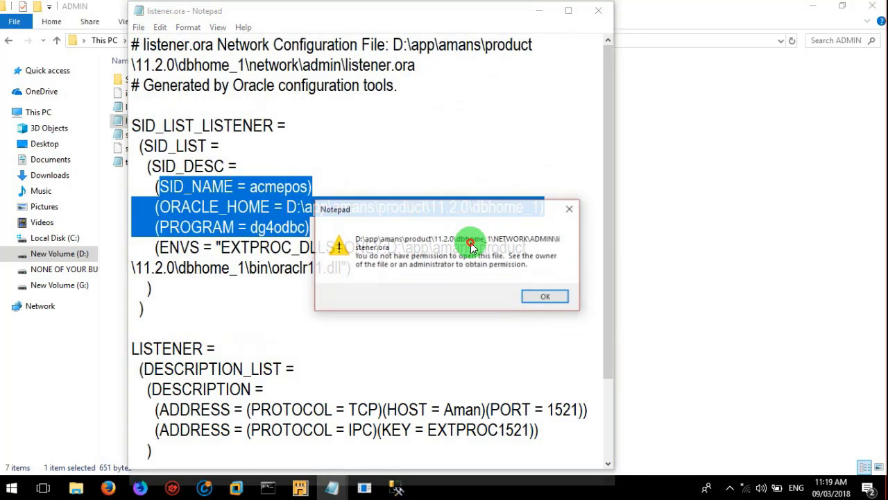
pyautogui.click(543, 299)
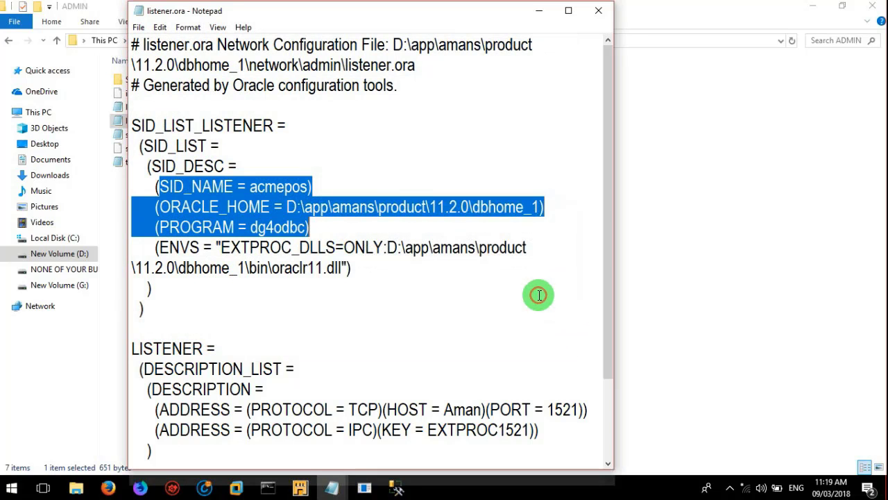
# Step: Save listener.ora to the Desktop as All Files and close Notepad
pyautogui.click(138, 32)
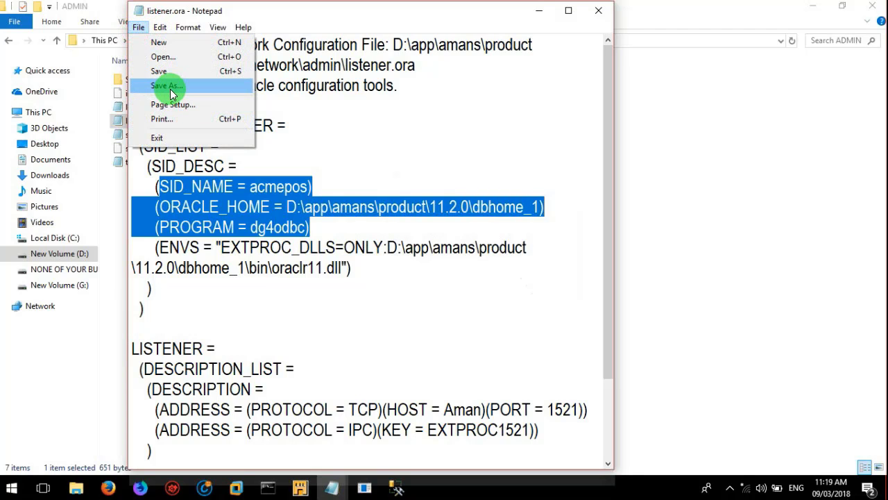
pyautogui.click(170, 89)
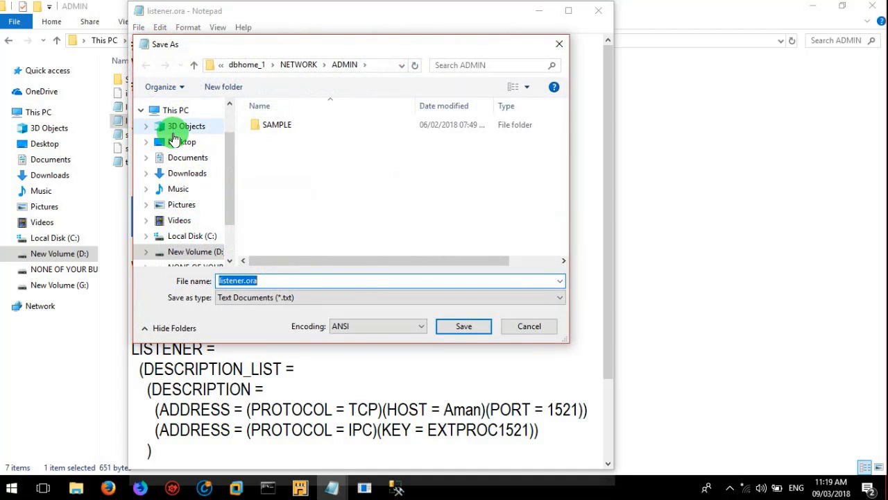
pyautogui.click(177, 141)
pyautogui.click(285, 297)
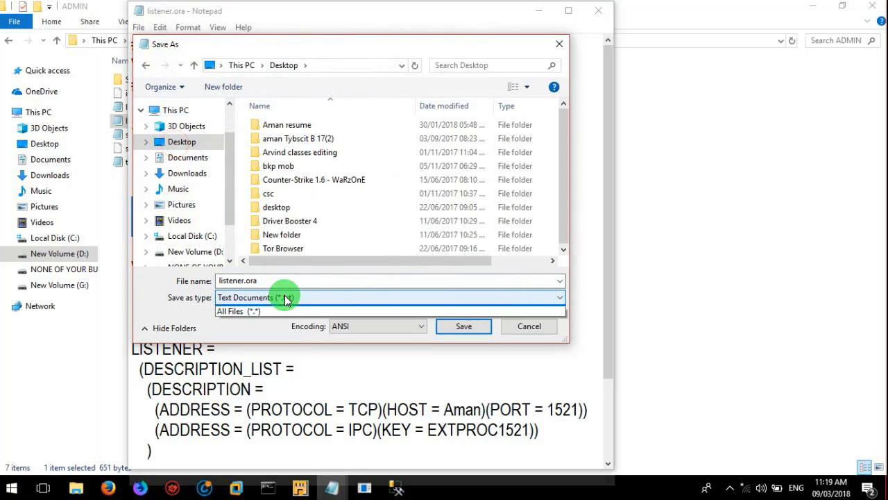
pyautogui.click(285, 313)
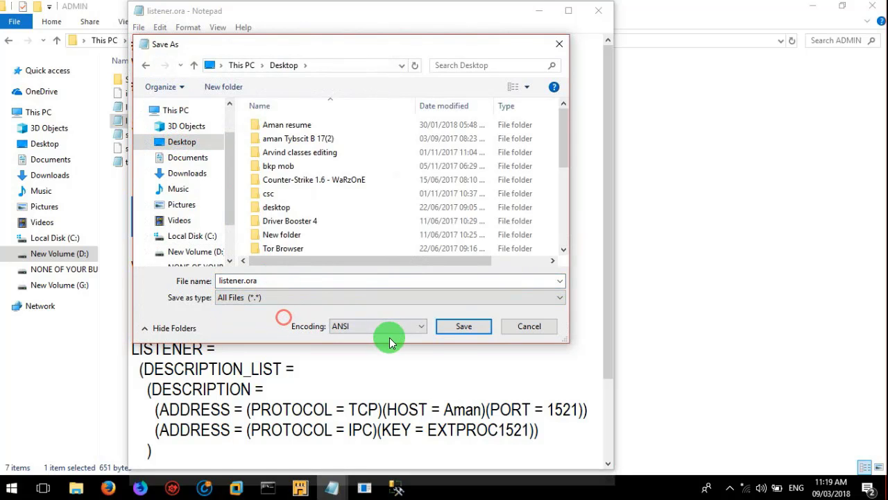
pyautogui.click(462, 326)
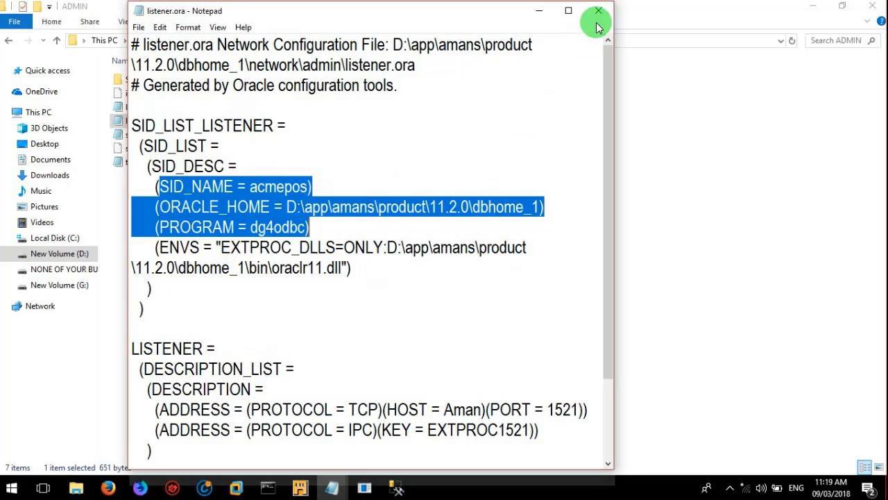
pyautogui.click(598, 10)
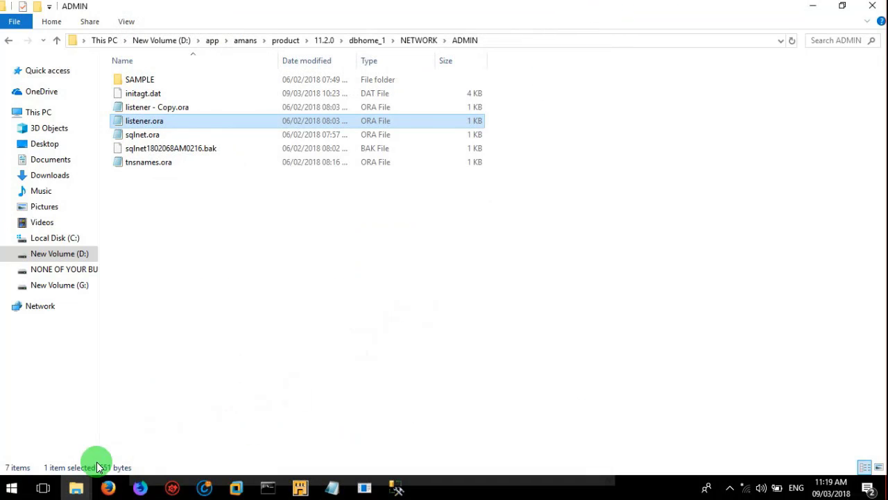
# Step: Copy the Desktop listener.ora into NETWORK\ADMIN, replacing the original with administrator approval
pyautogui.click(76, 487)
pyautogui.click(179, 412)
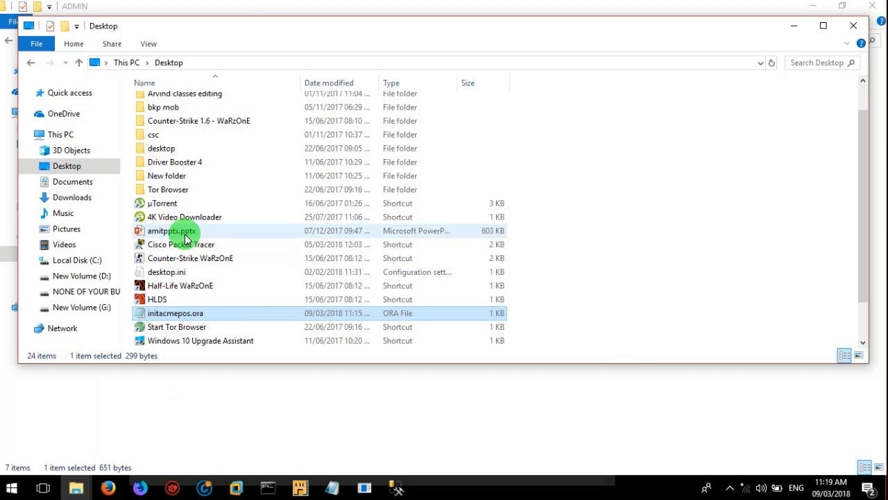
pyautogui.click(169, 236)
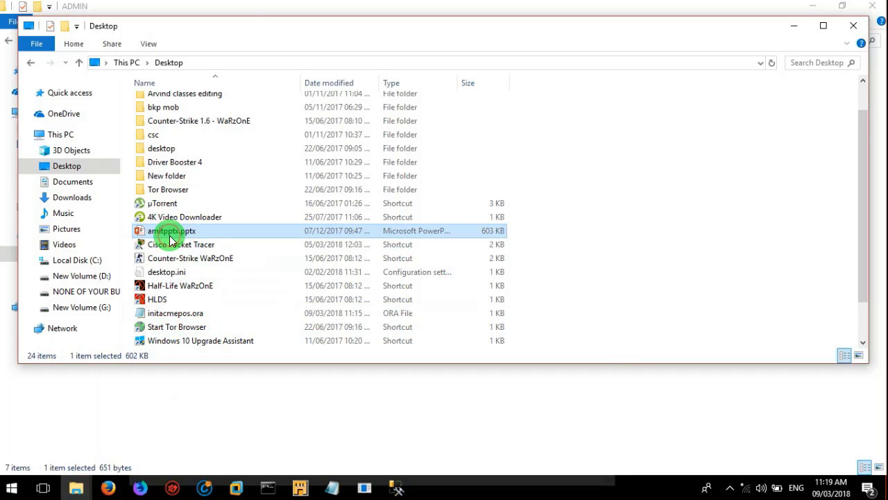
pyautogui.press('End')
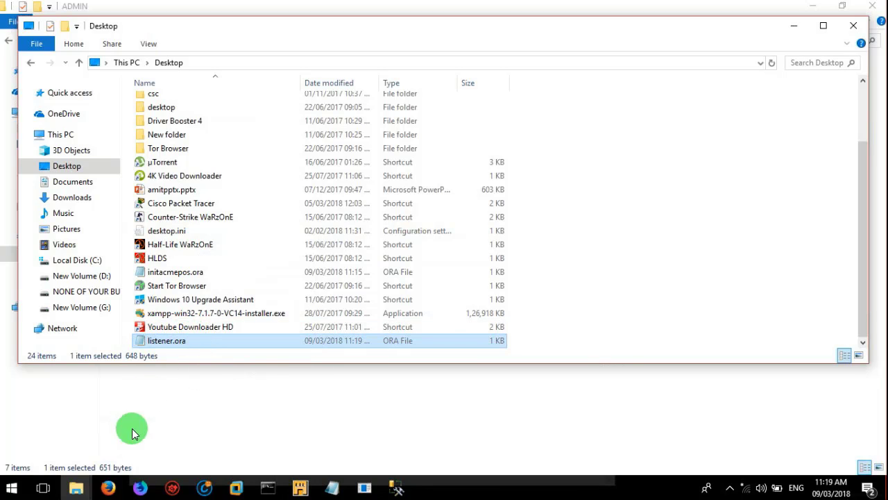
pyautogui.click(226, 403)
pyautogui.click(226, 402)
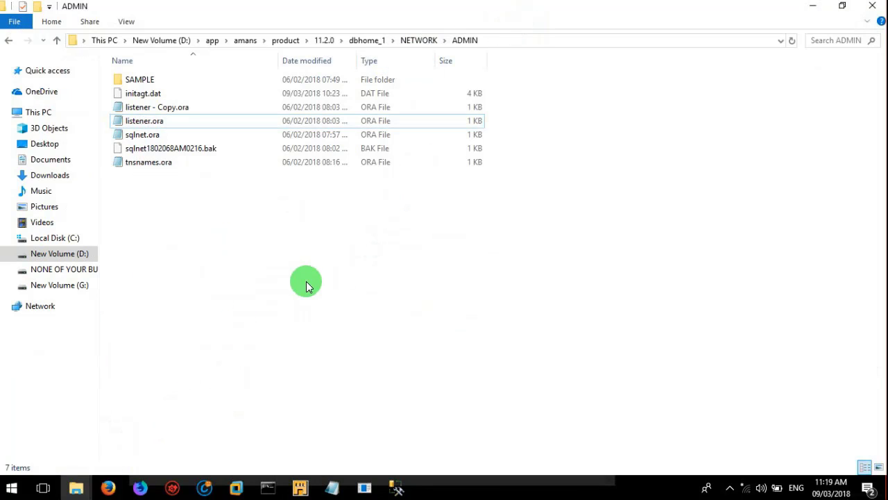
pyautogui.hotkey('ctrl', 'v')
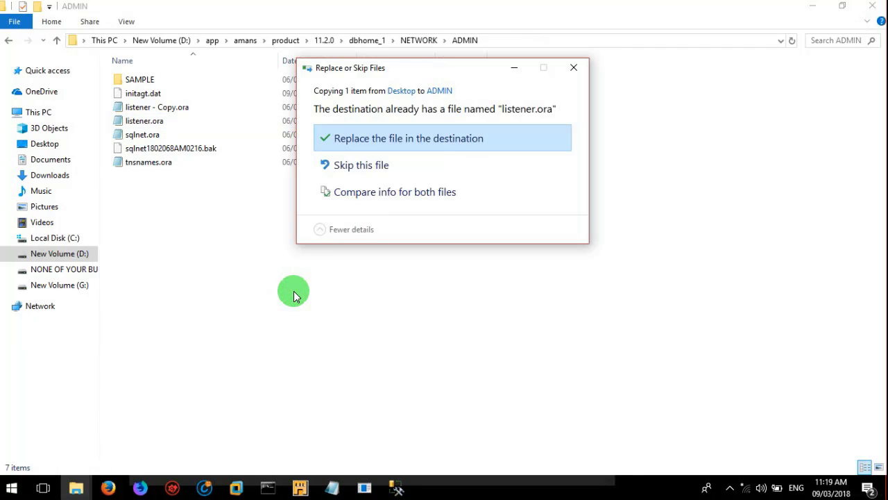
pyautogui.click(390, 139)
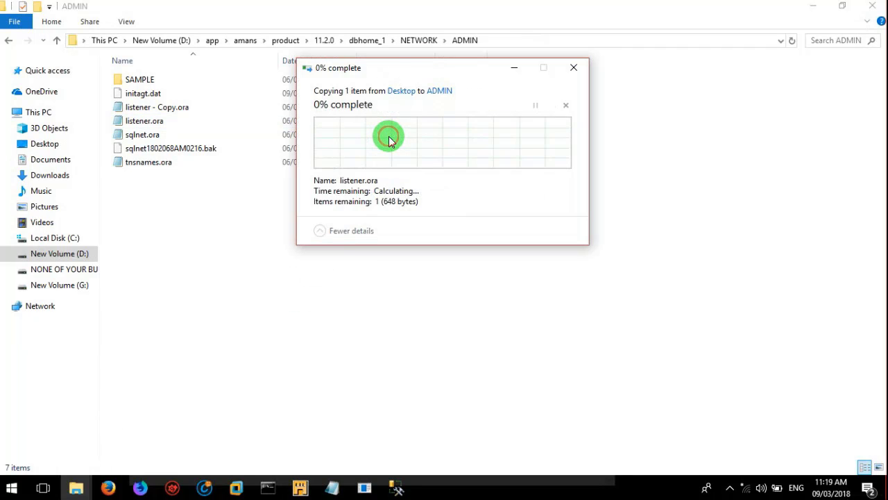
pyautogui.click(406, 155)
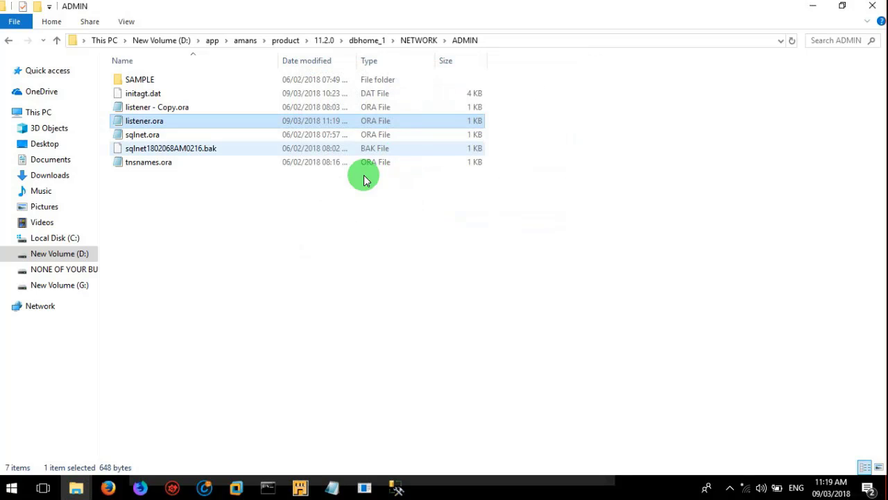
# Step: Open the replaced listener.ora to confirm SID_NAME acmepos and PROGRAM dg4odbc, then close it
pyautogui.click(247, 254)
pyautogui.doubleClick(163, 122)
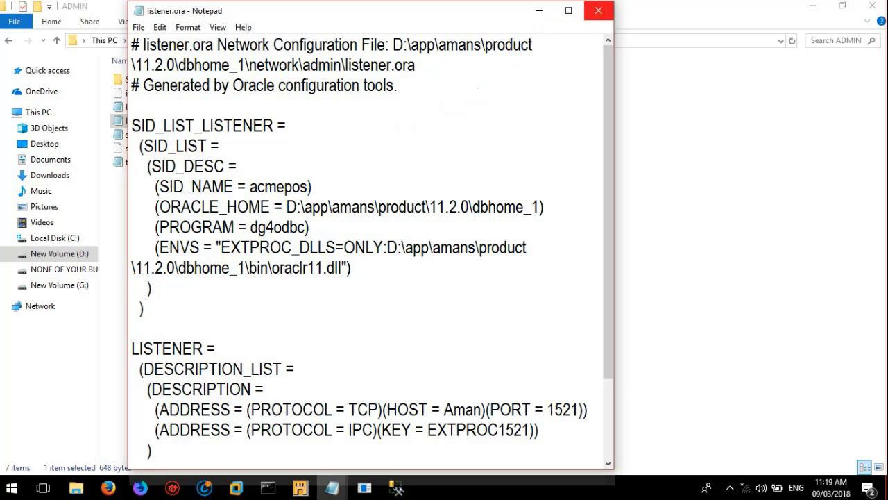
pyautogui.click(598, 10)
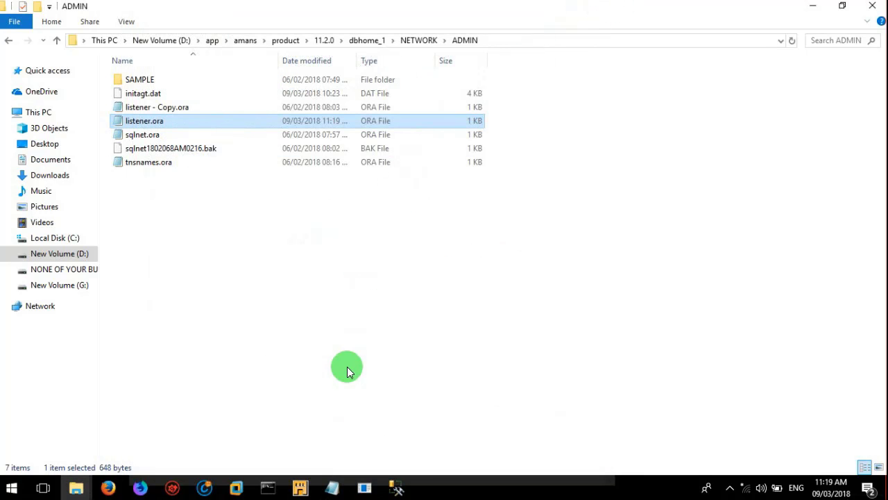
pyautogui.click(332, 488)
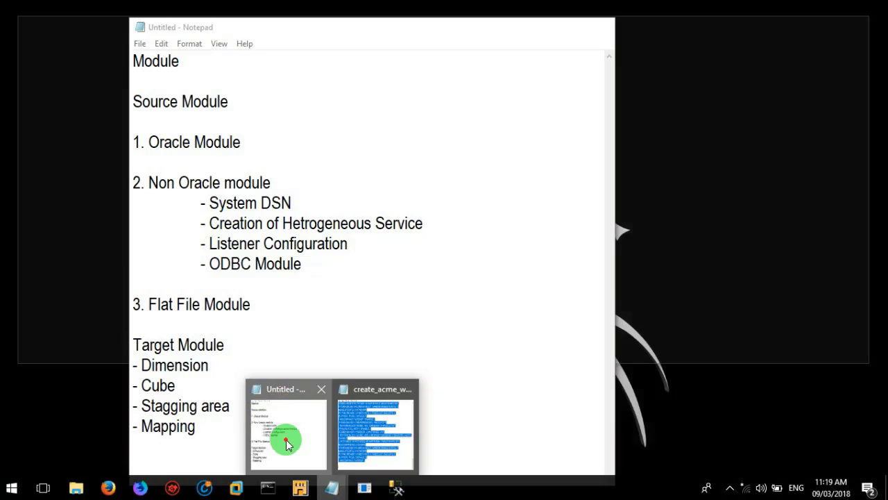
# Step: Review the Notepad module notes, minimize them, and enter services in the Windows Run box
pyautogui.click(286, 438)
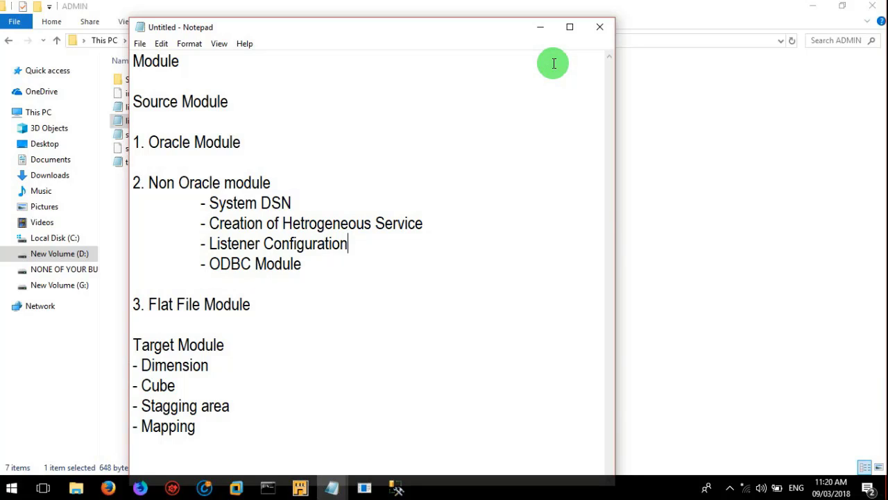
pyautogui.click(542, 30)
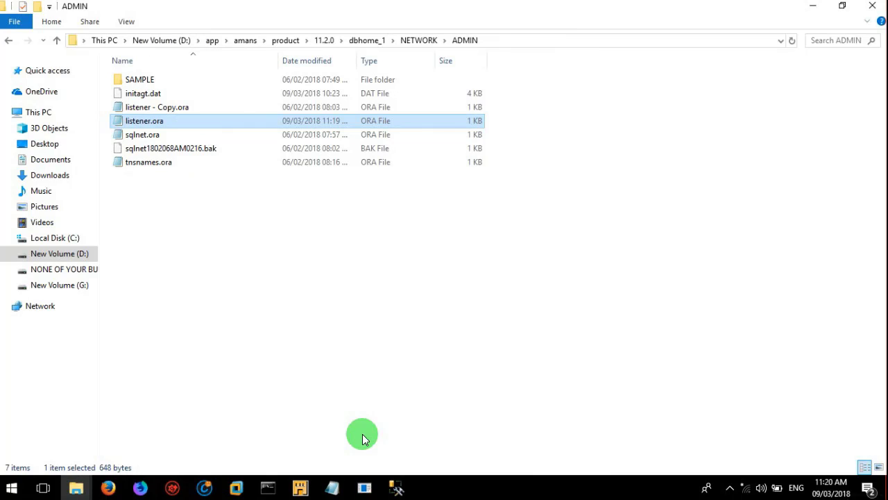
pyautogui.press('super+r')
pyautogui.write('ser')
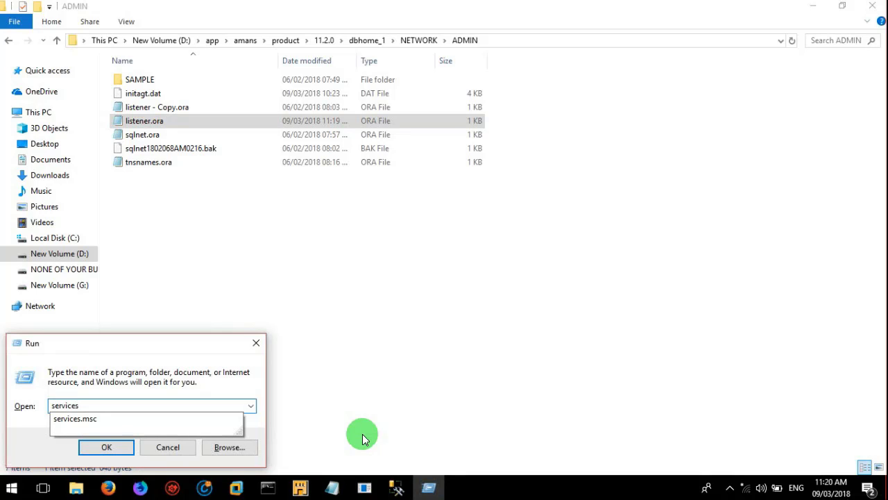
# Step: Restart the OracleOraDb11g_home1TNSListener service from services.msc, then close the Services console
pyautogui.press('Down')
pyautogui.press('Return')
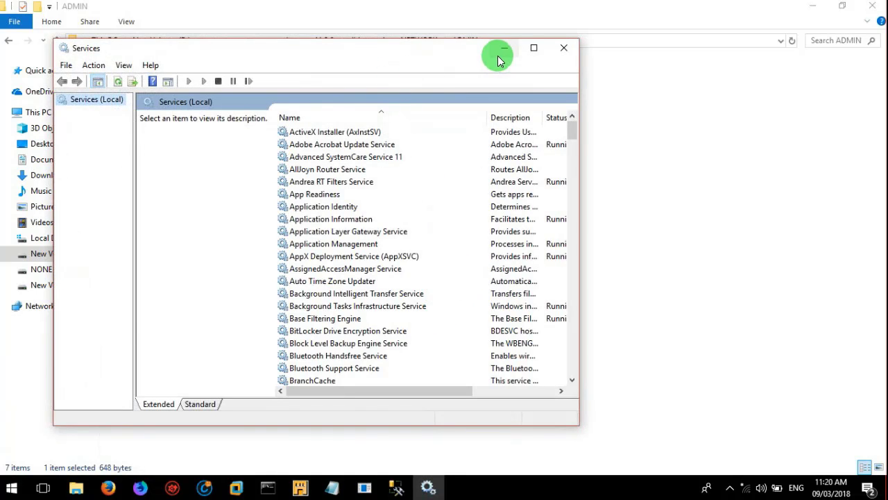
pyautogui.click(533, 48)
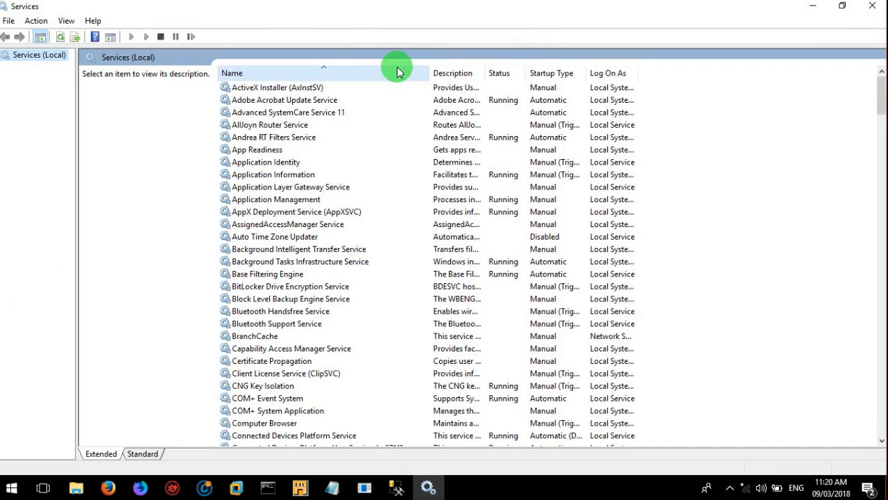
pyautogui.click(308, 187)
pyautogui.press('o')
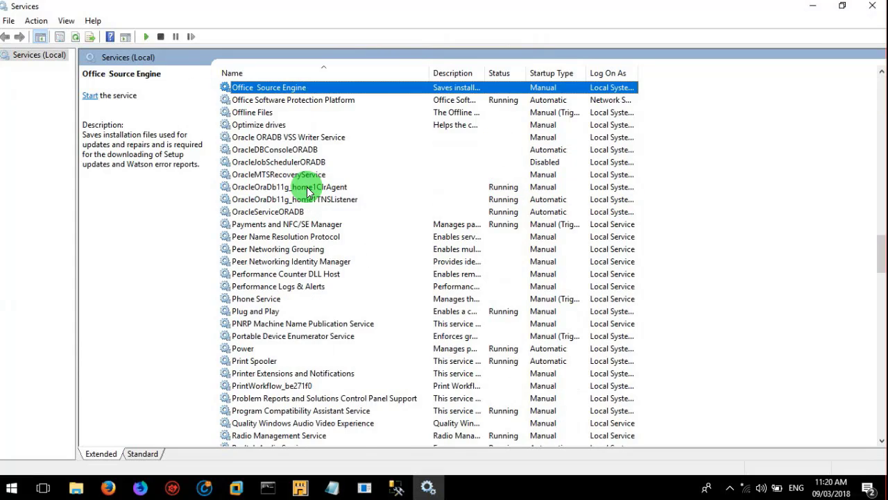
pyautogui.click(311, 200)
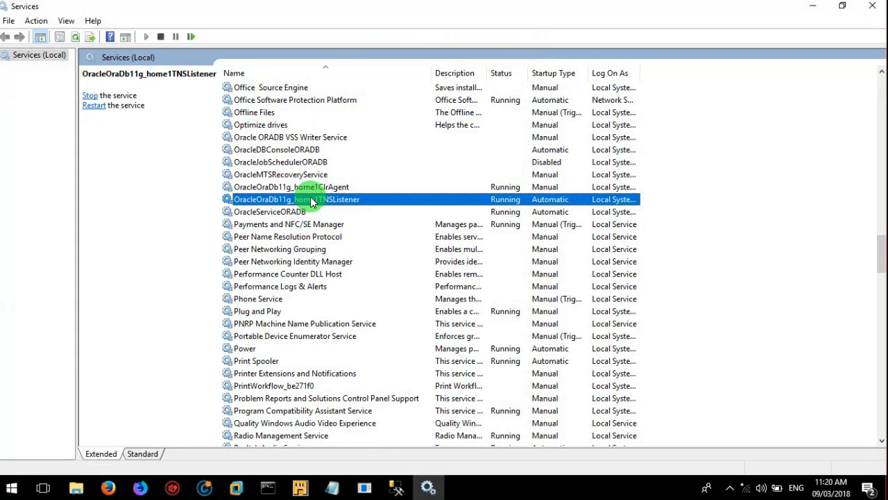
pyautogui.rightClick(312, 201)
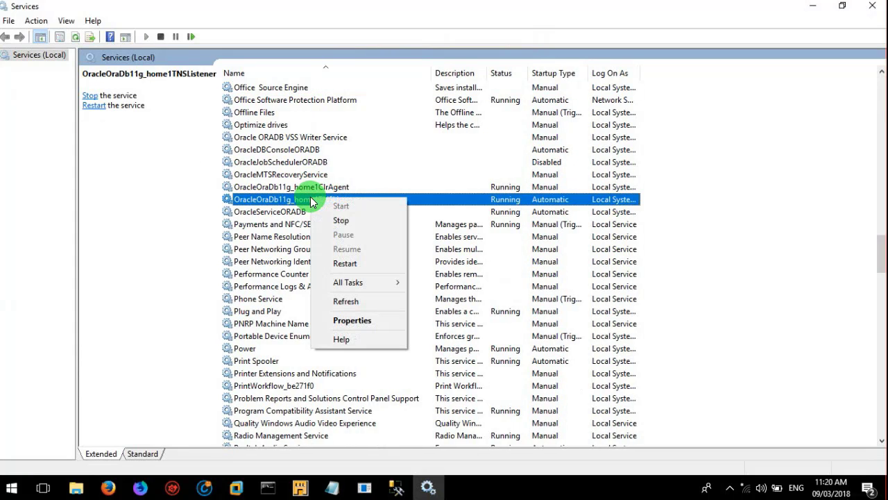
pyautogui.click(346, 267)
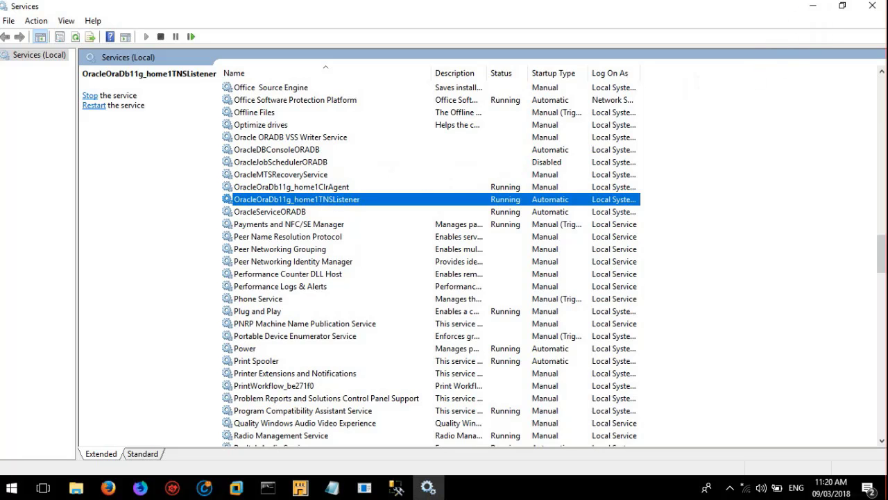
pyautogui.click(873, 6)
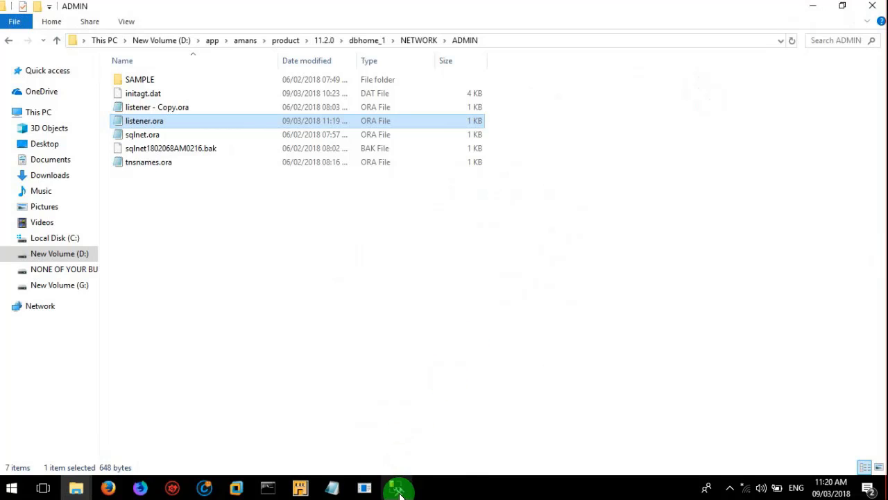
# Step: Create a new ODBC module named ACME_POS and advance to its Connection Information step
pyautogui.click(302, 488)
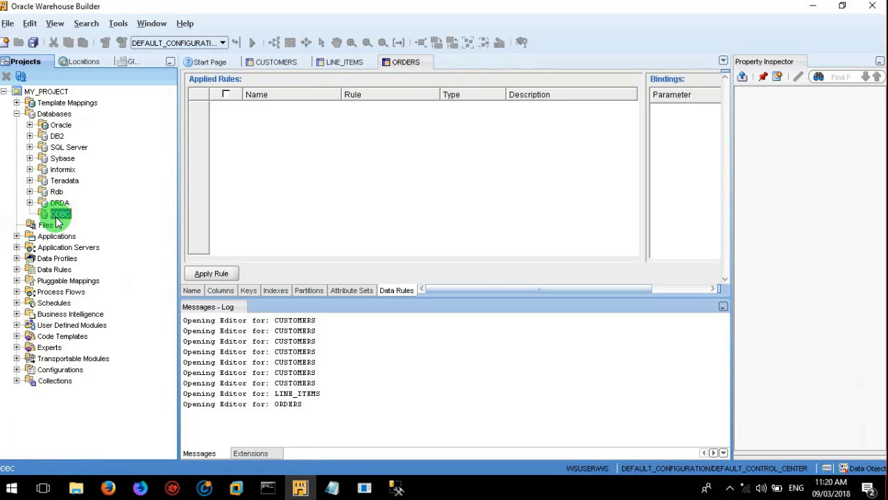
pyautogui.click(119, 234)
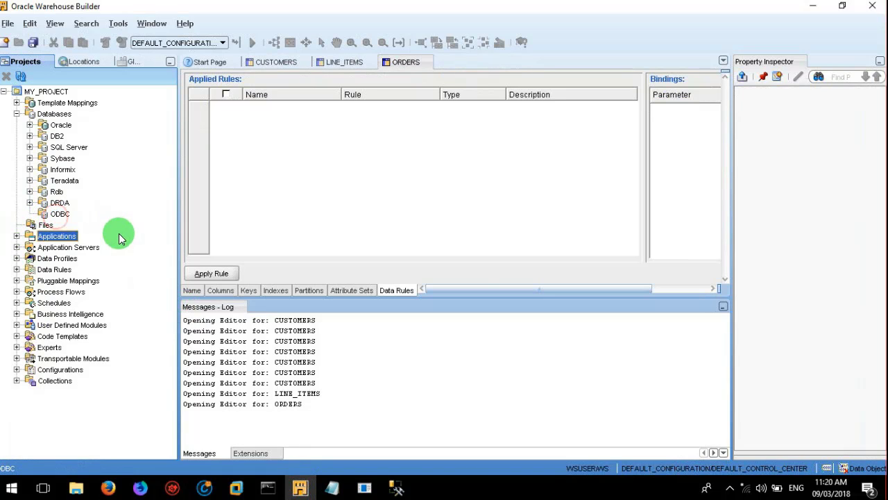
pyautogui.click(42, 215)
pyautogui.rightClick(43, 215)
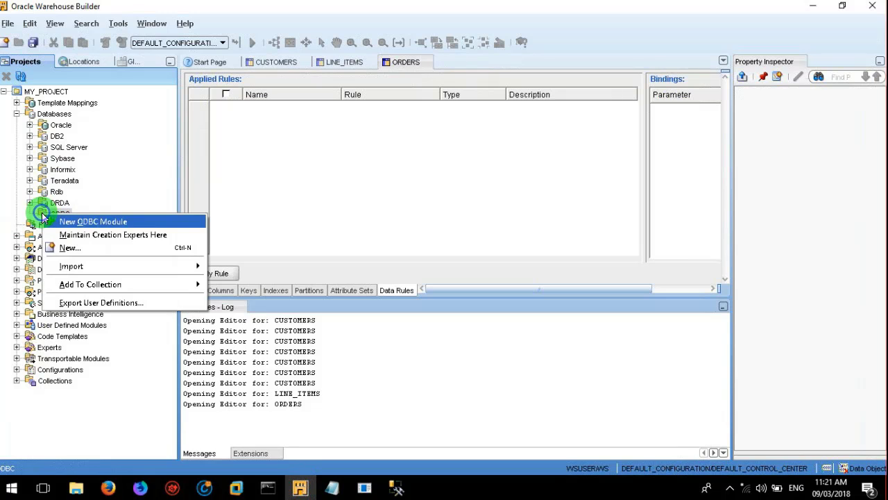
pyautogui.click(89, 221)
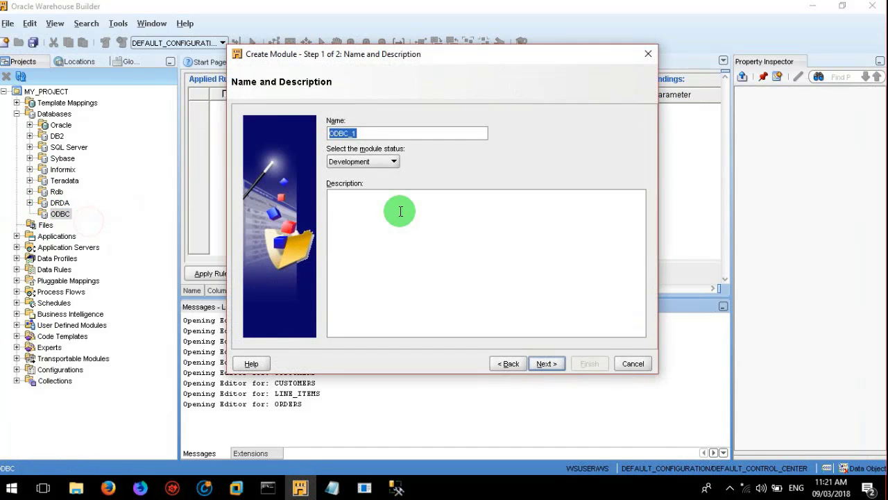
pyautogui.write('ACME_POS')
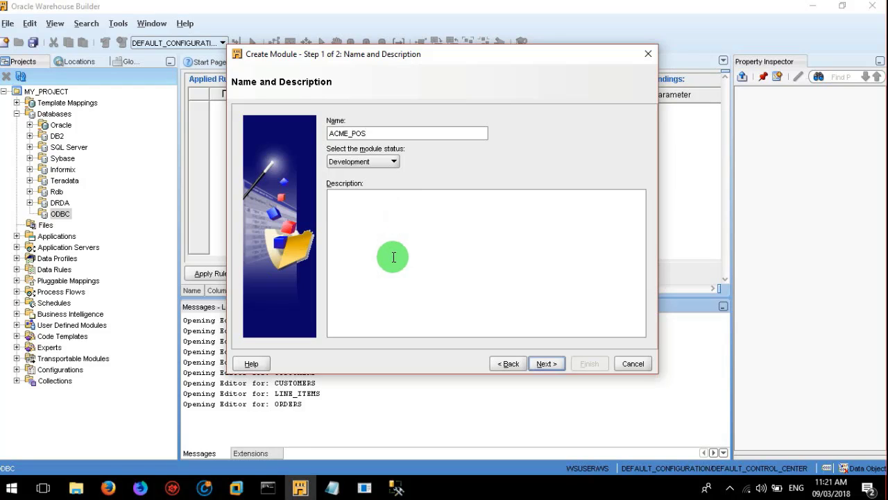
pyautogui.click(546, 363)
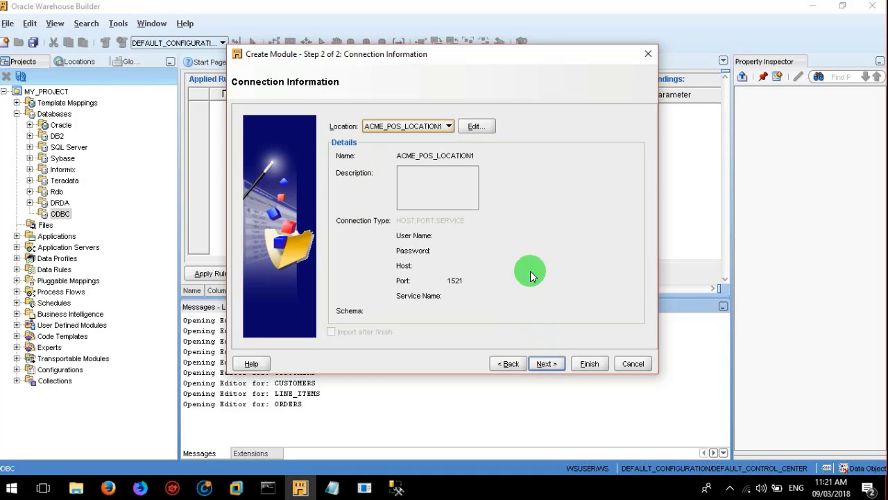
# Step: Edit the ACME_POS_LOCATION1 connection details, then bring SQL Server Management Studio to the front
pyautogui.click(473, 127)
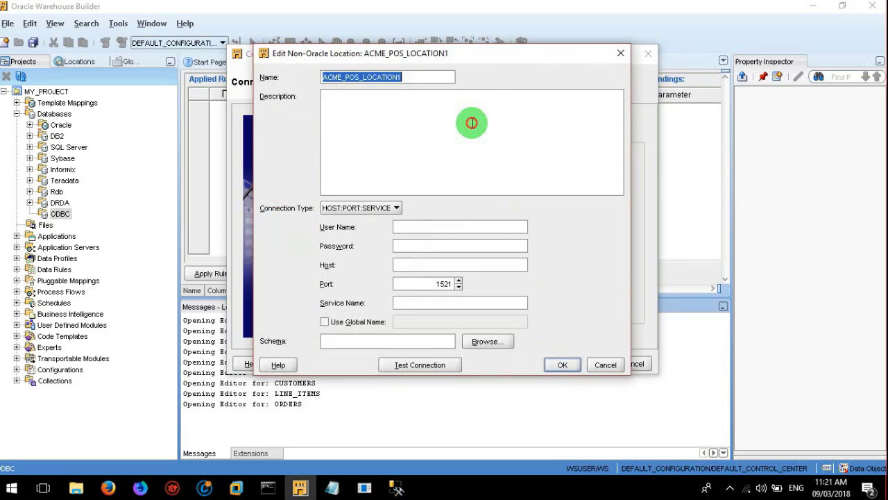
pyautogui.click(440, 227)
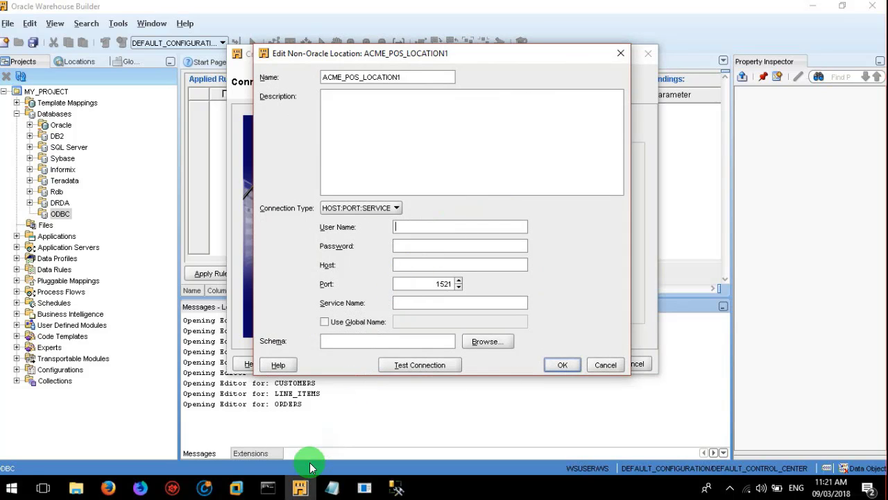
pyautogui.click(400, 489)
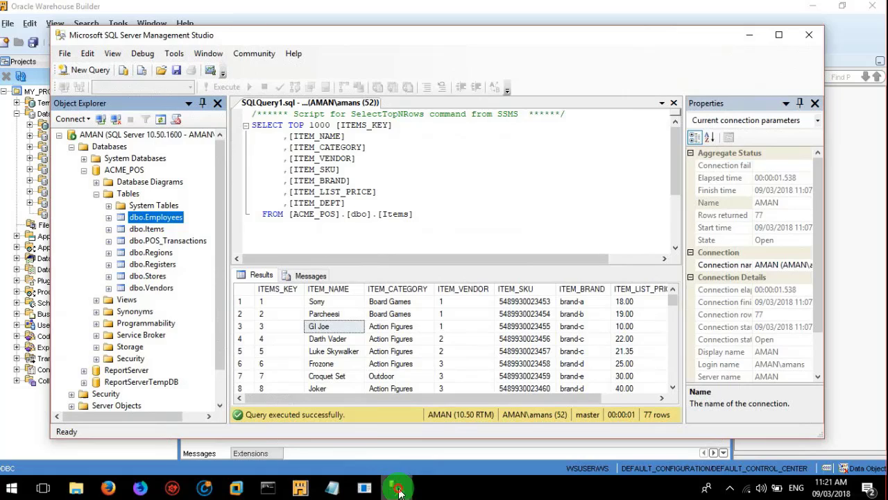
# Step: Collapse ACME_POS, expand Security > Logins, and start a New Login from the Logins folder
pyautogui.click(110, 171)
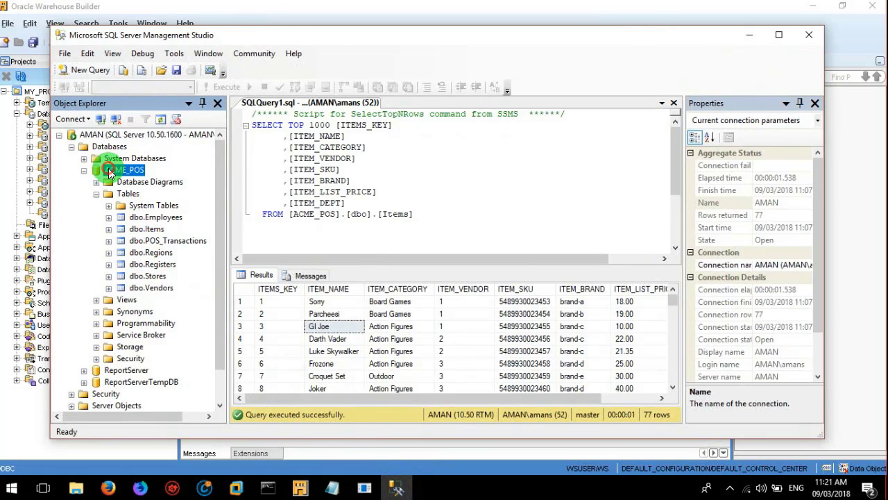
pyautogui.click(84, 170)
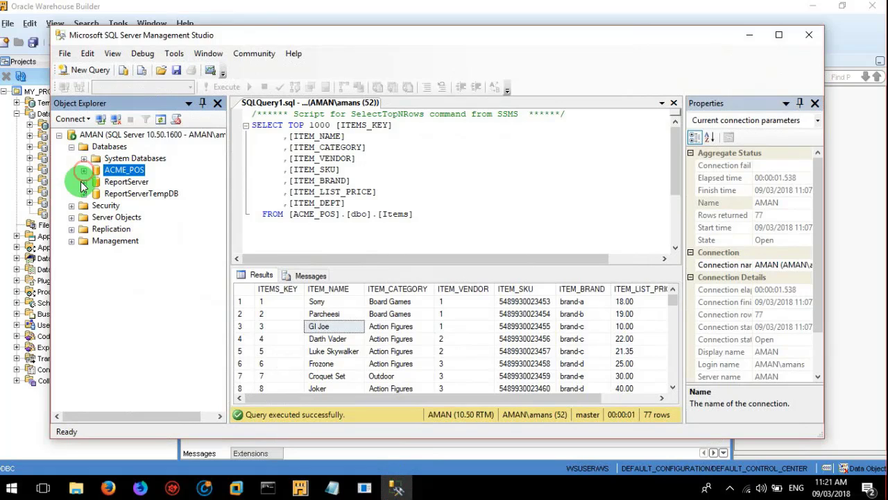
pyautogui.click(72, 207)
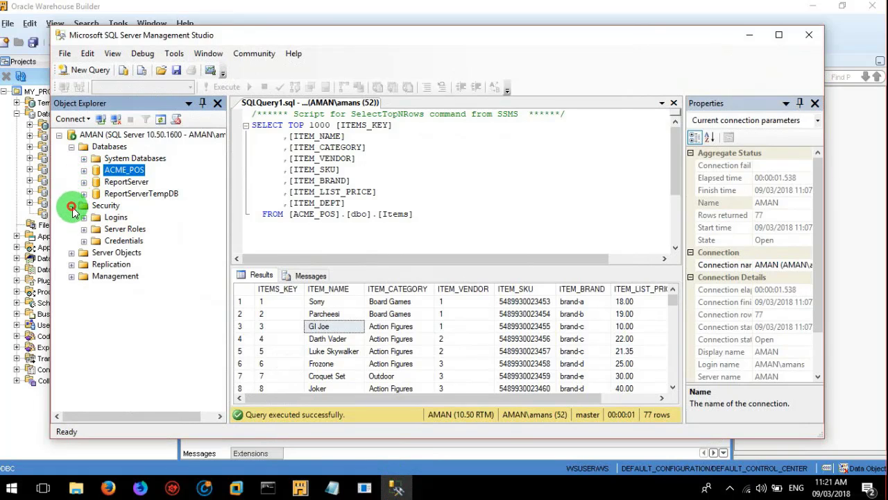
pyautogui.click(84, 217)
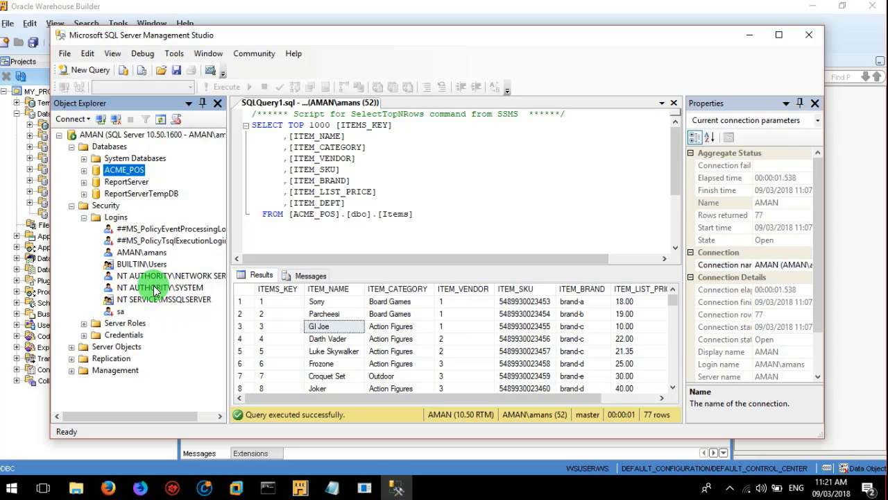
pyautogui.click(185, 178)
pyautogui.click(104, 208)
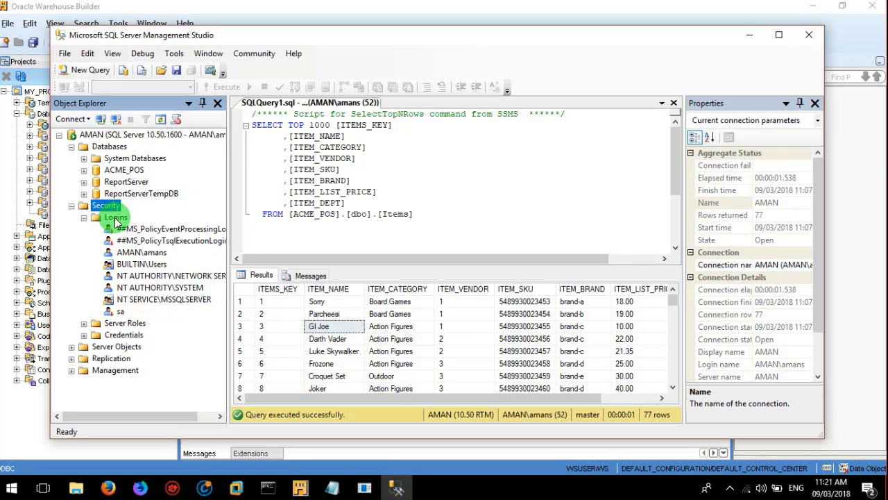
pyautogui.click(115, 218)
pyautogui.rightClick(115, 218)
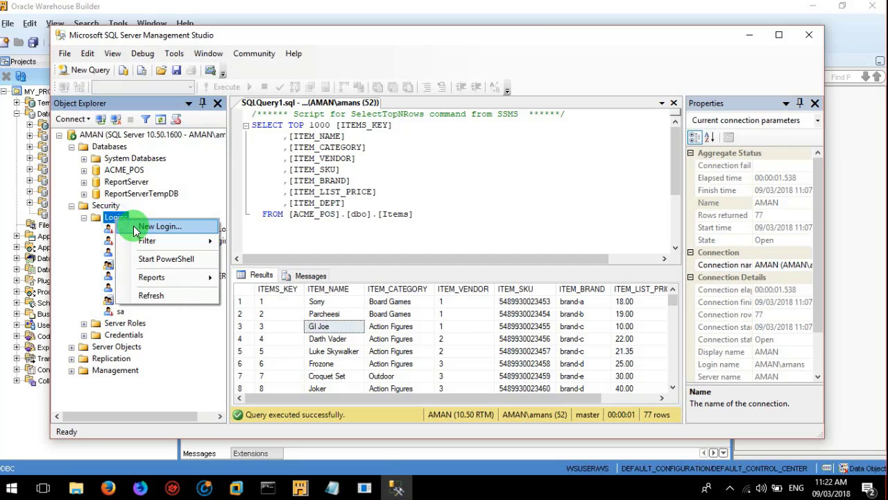
pyautogui.click(132, 225)
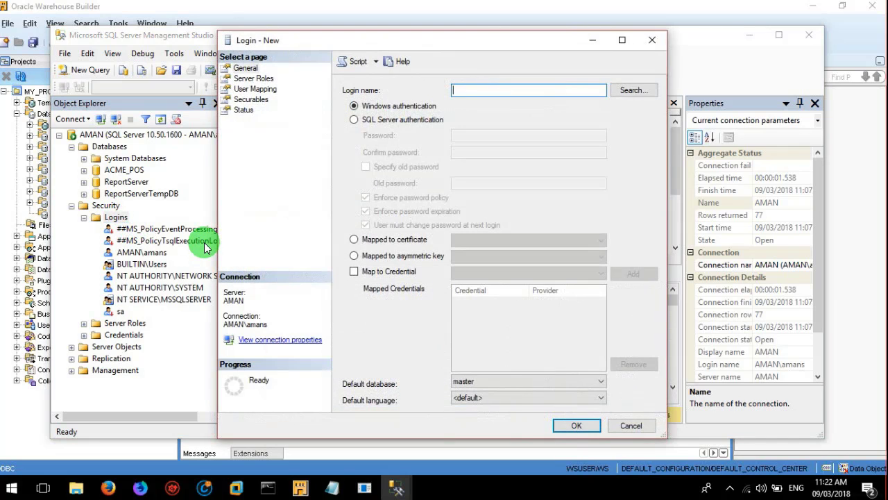
# Step: Name the login acme_dw_user, choose SQL Server authentication, and enter the password twice
pyautogui.write('acme')
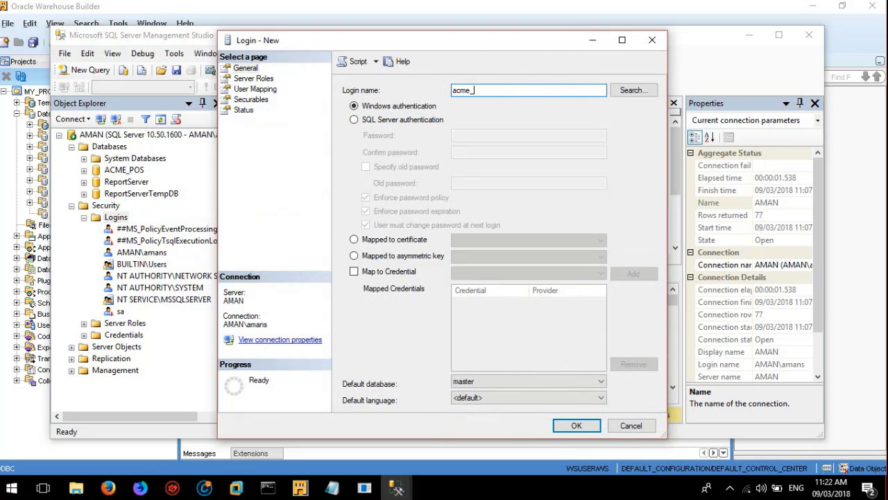
pyautogui.write('_dw_user')
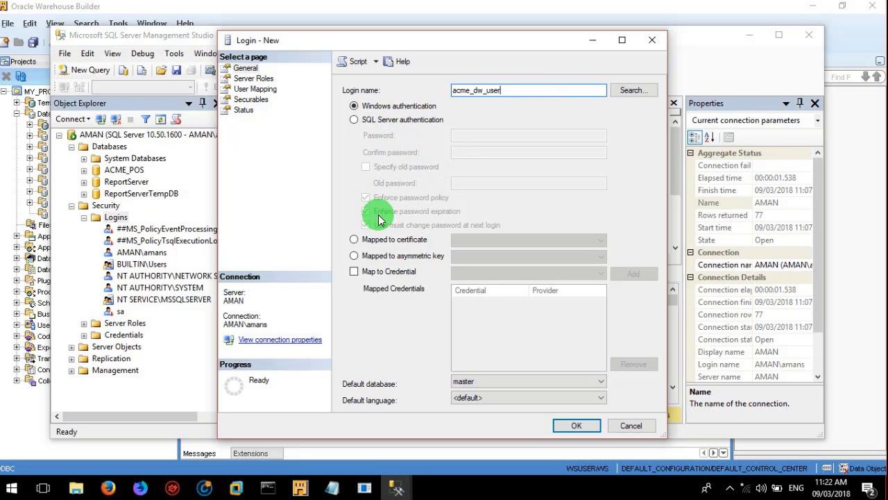
pyautogui.click(398, 122)
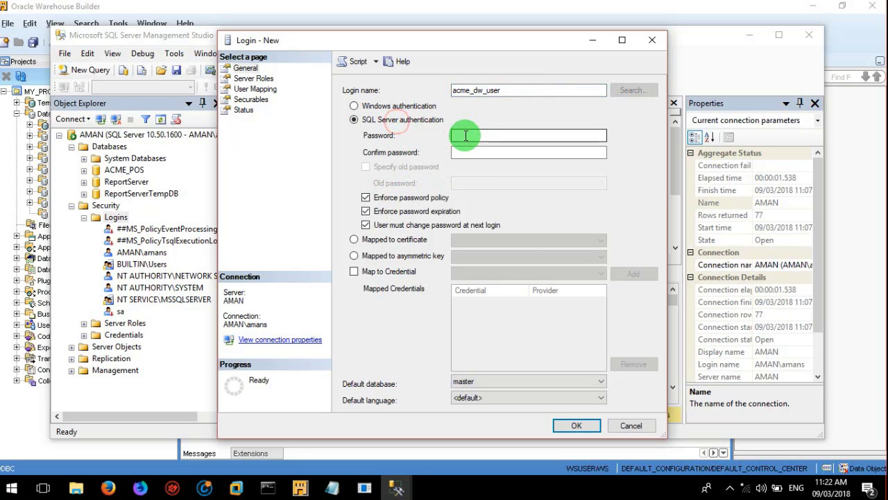
pyautogui.click(465, 135)
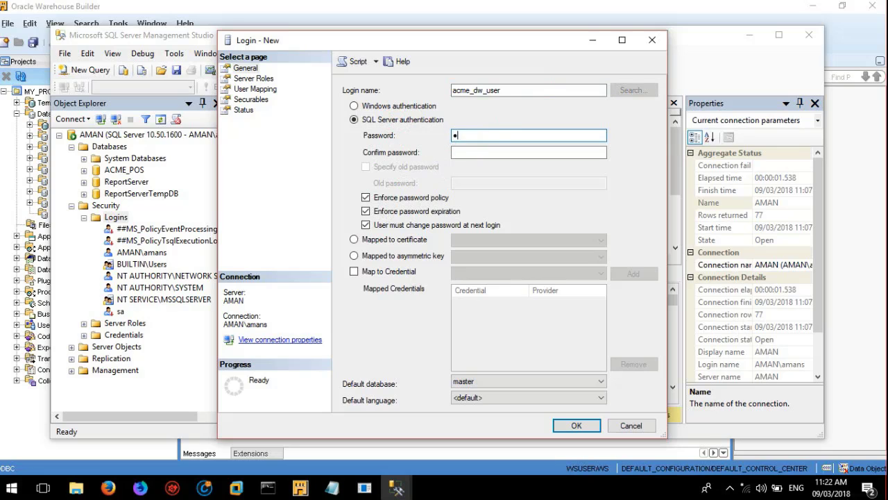
pyautogui.click(476, 152)
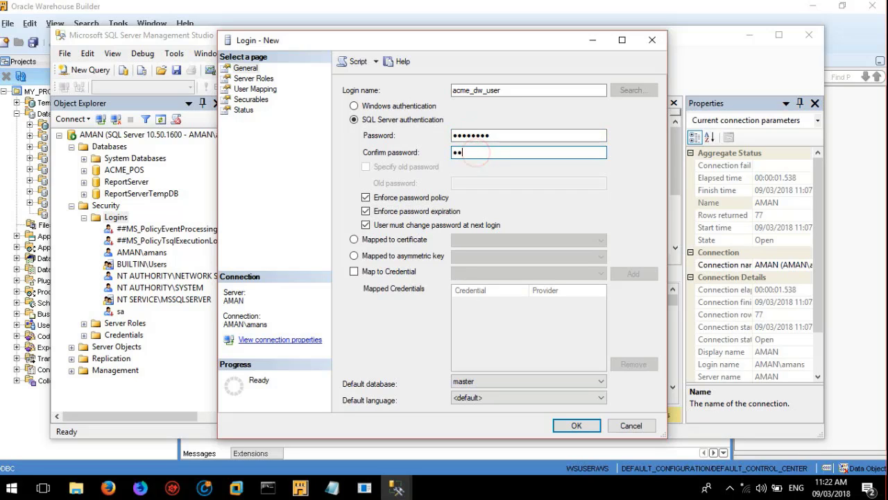
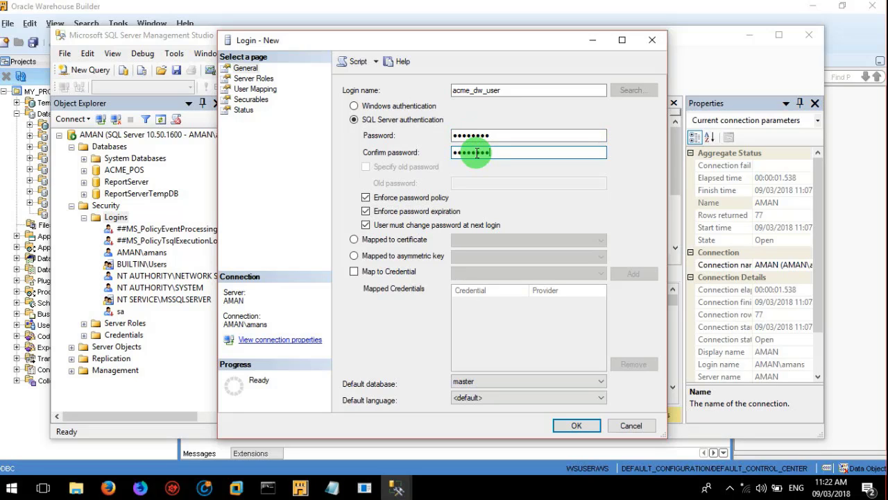
# Step: Set the default database to ACME_POS, create the login, and return to Warehouse Builder
pyautogui.click(513, 381)
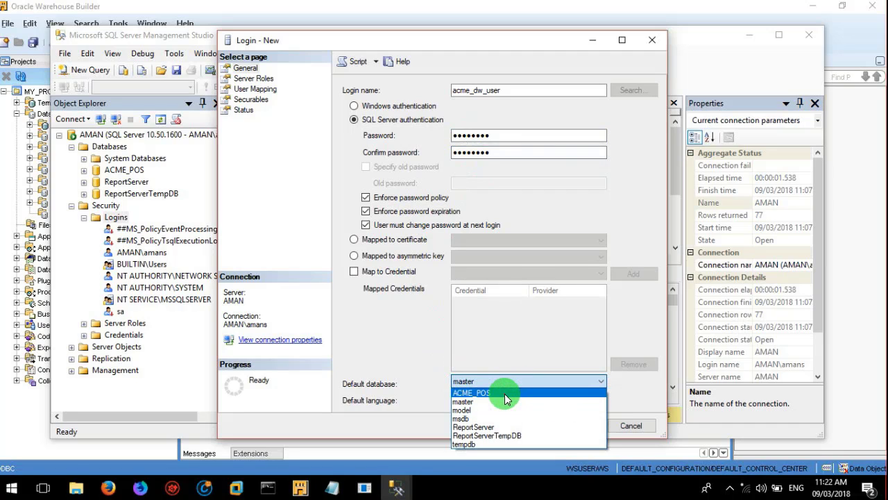
pyautogui.click(508, 392)
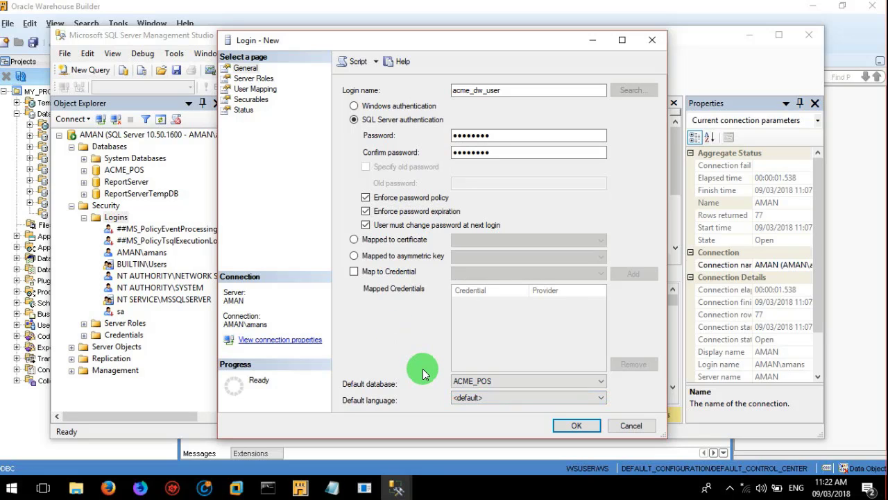
pyautogui.click(568, 426)
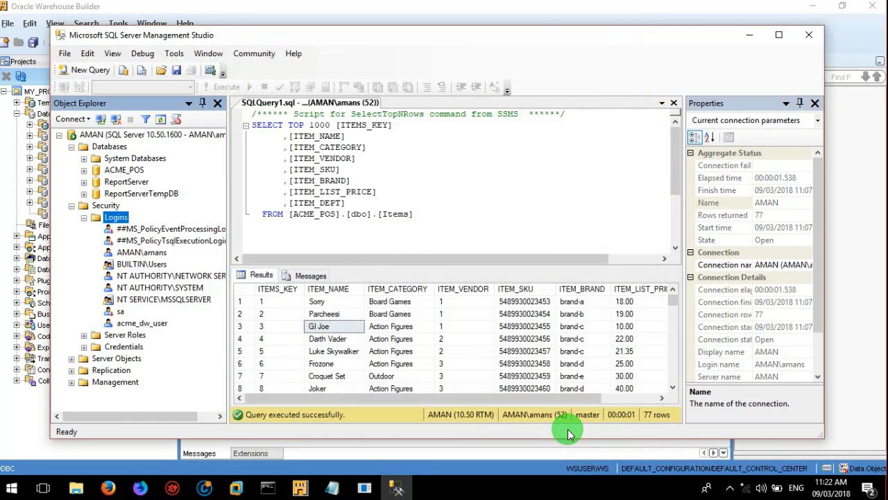
pyautogui.click(141, 324)
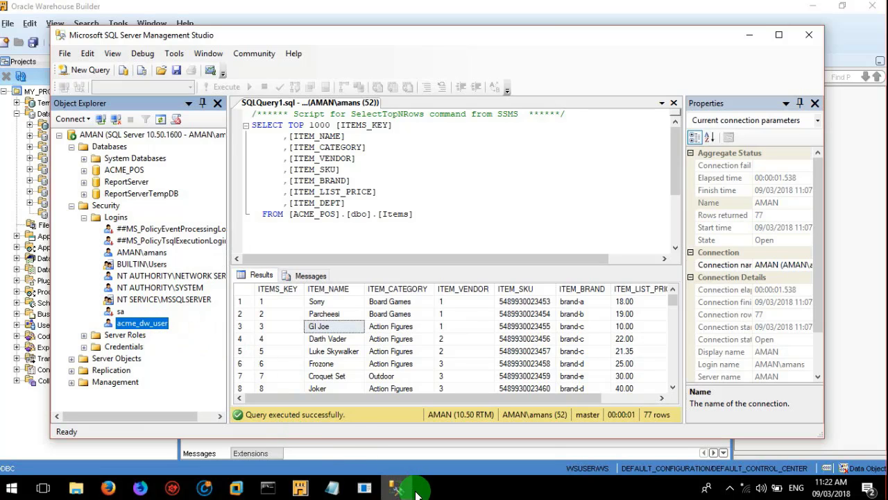
pyautogui.click(300, 487)
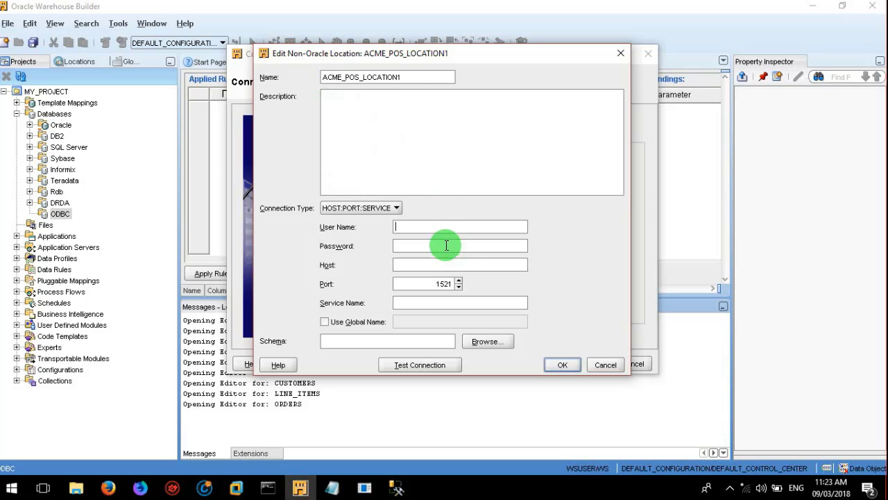
# Step: Fill in user acme_dw_user, its password, host localhost, and service name acmepos
pyautogui.click(432, 226)
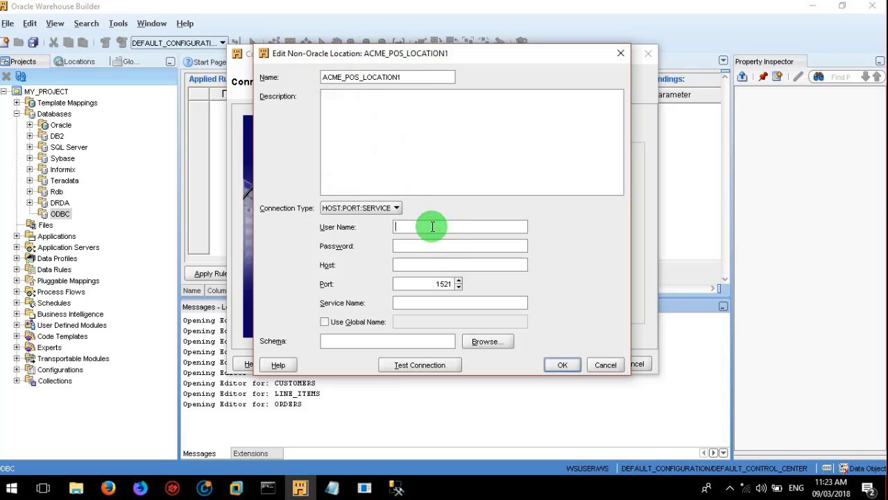
pyautogui.write('""')
pyautogui.write('acme')
pyautogui.write('_')
pyautogui.write('dw')
pyautogui.write('_user')
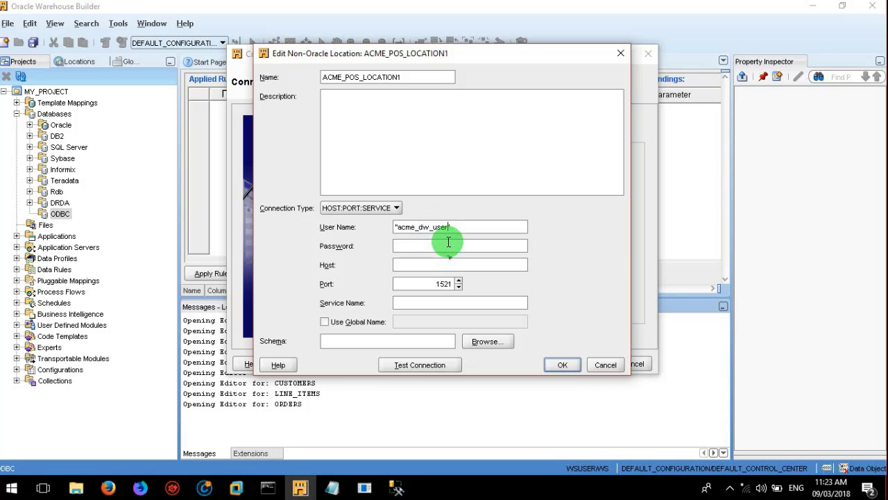
pyautogui.click(449, 241)
pyautogui.write('********')
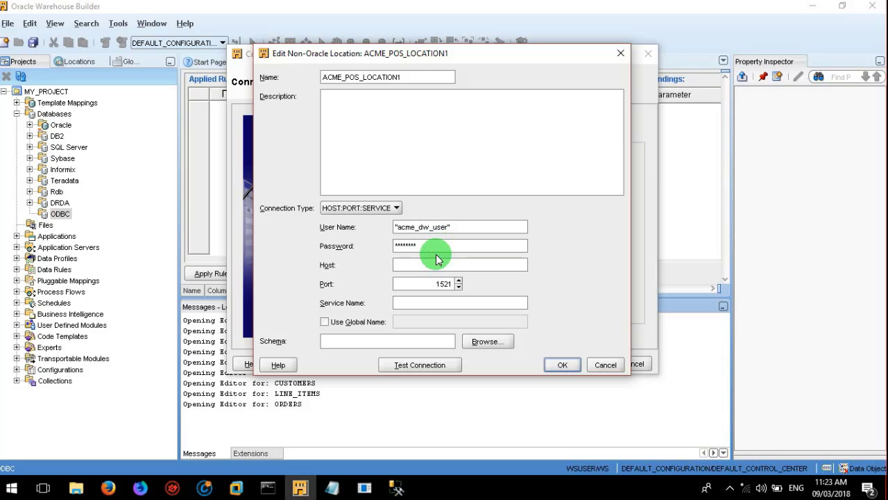
pyautogui.click(430, 262)
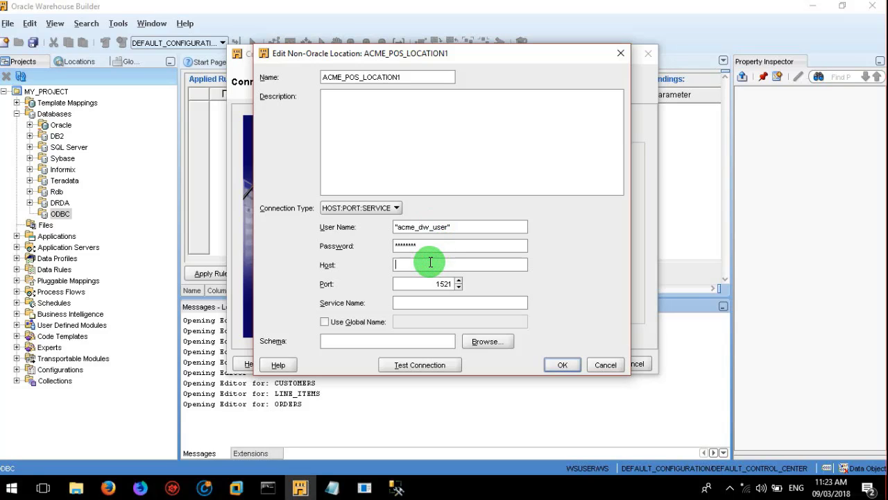
pyautogui.write('localhost')
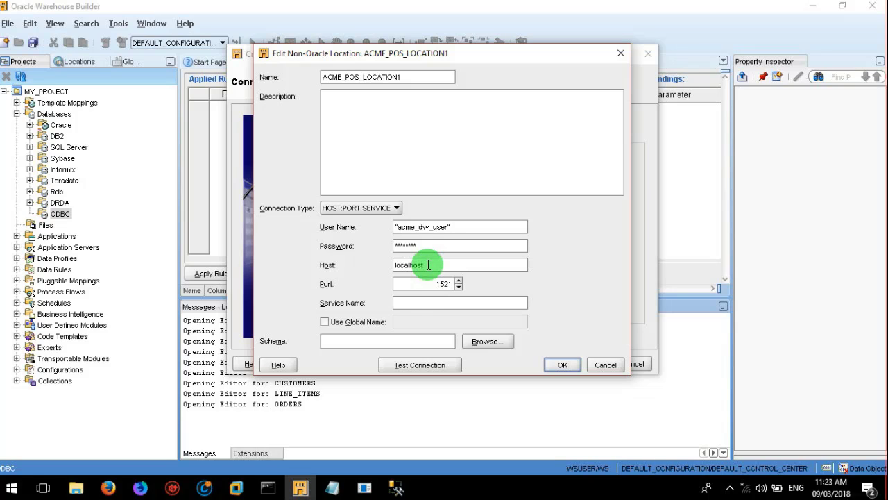
pyautogui.click(411, 300)
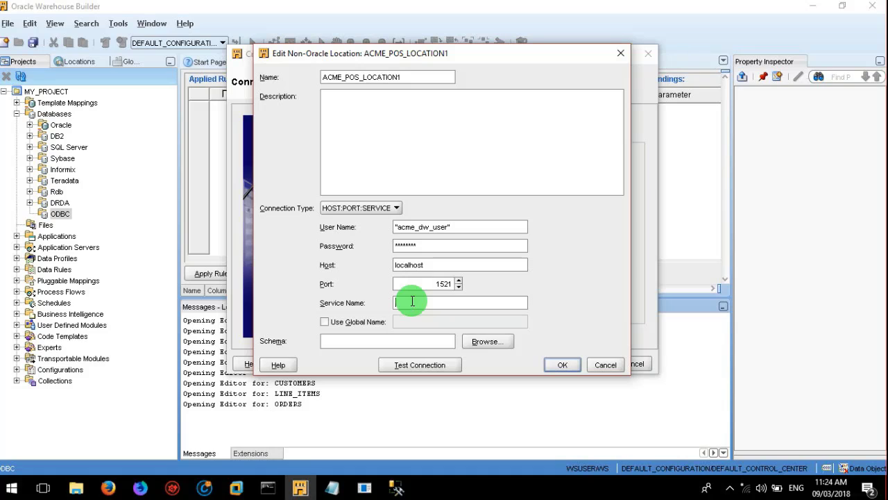
pyautogui.write('acme_pos')
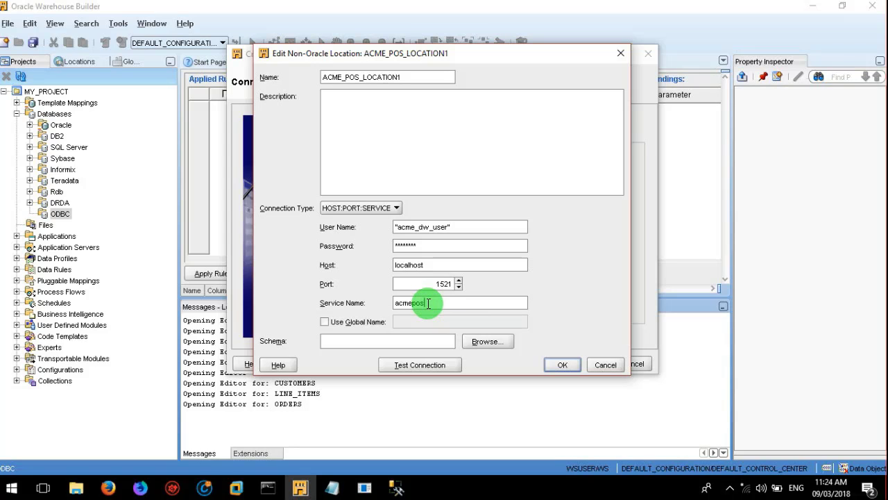
# Step: Browse the connection's schemas and choose dbo as the location's schema
pyautogui.click(484, 341)
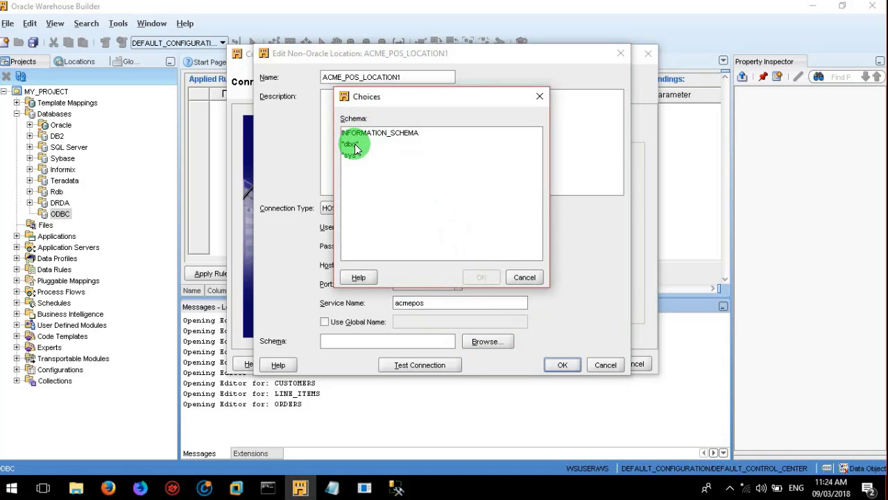
pyautogui.click(352, 144)
pyautogui.click(353, 154)
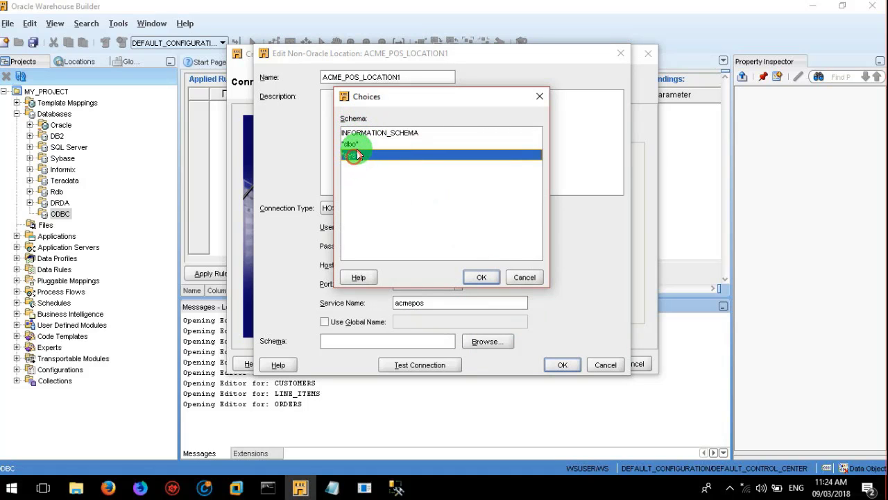
pyautogui.click(354, 143)
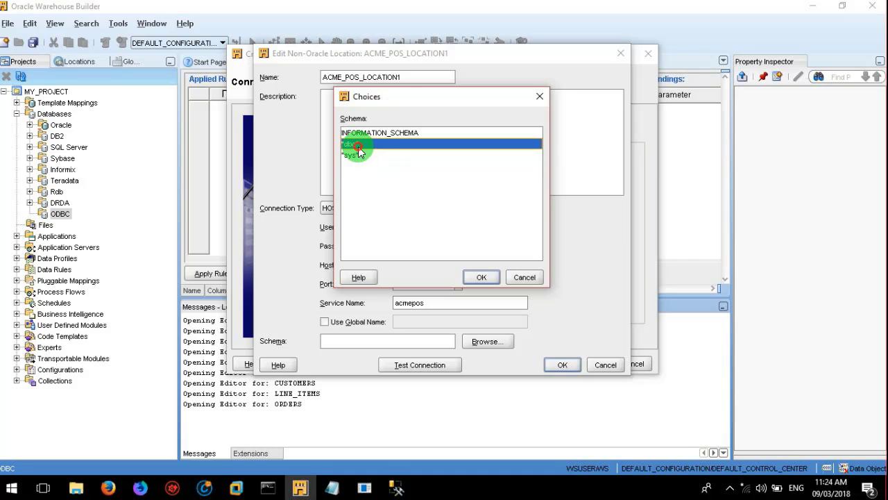
pyautogui.click(477, 277)
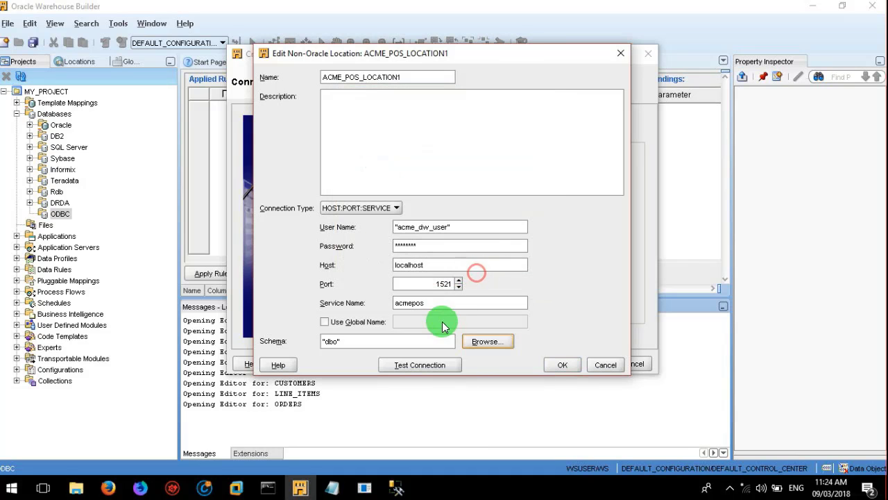
# Step: Test the ACME_POS_LOCATION1 connection successfully and save the location settings
pyautogui.click(419, 365)
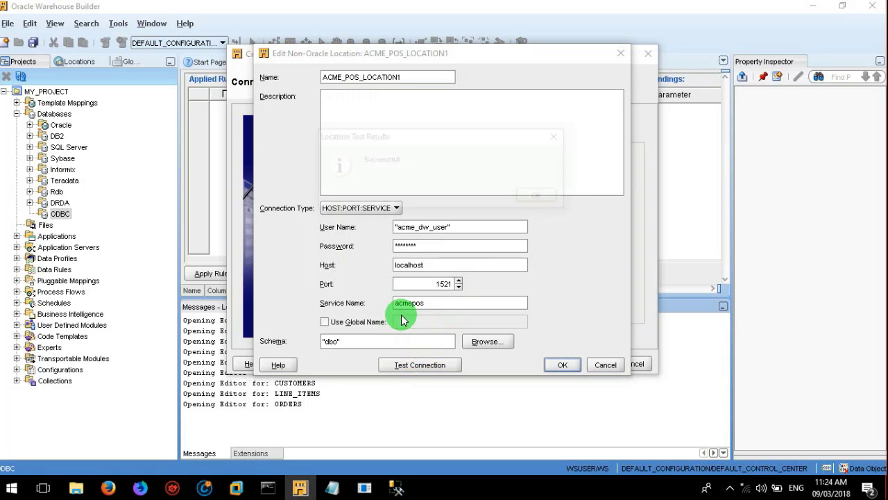
pyautogui.click(539, 198)
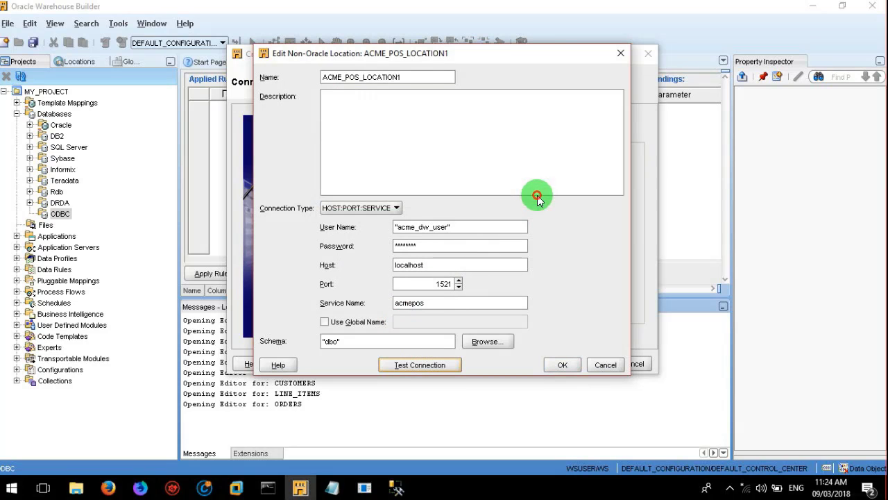
pyautogui.click(561, 360)
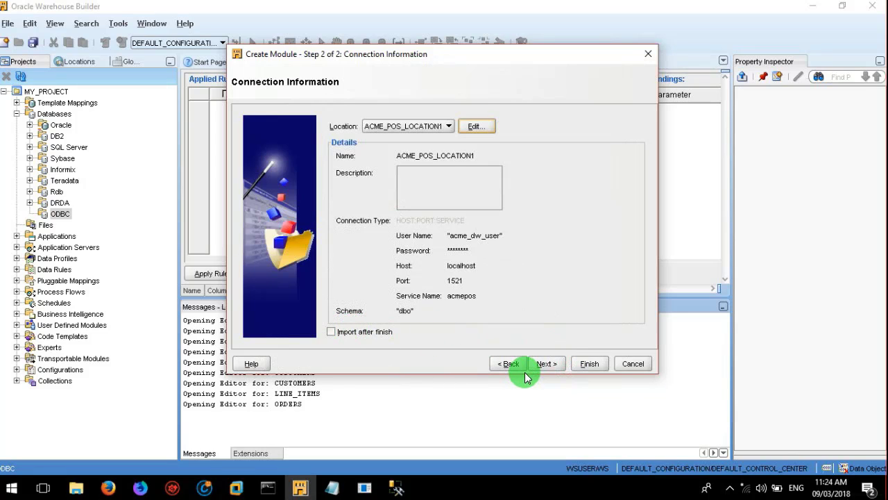
# Step: Enable Import after finish and finish creating the ACME_POS module from the Summary page
pyautogui.click(338, 333)
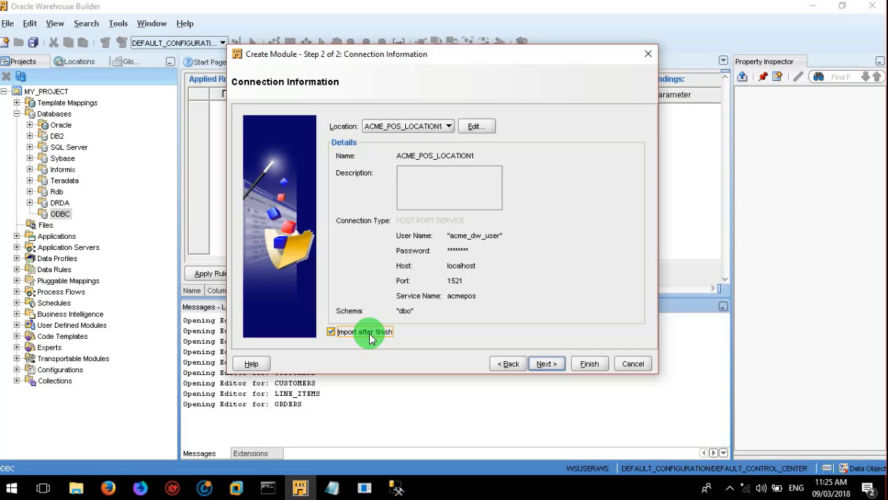
pyautogui.click(547, 363)
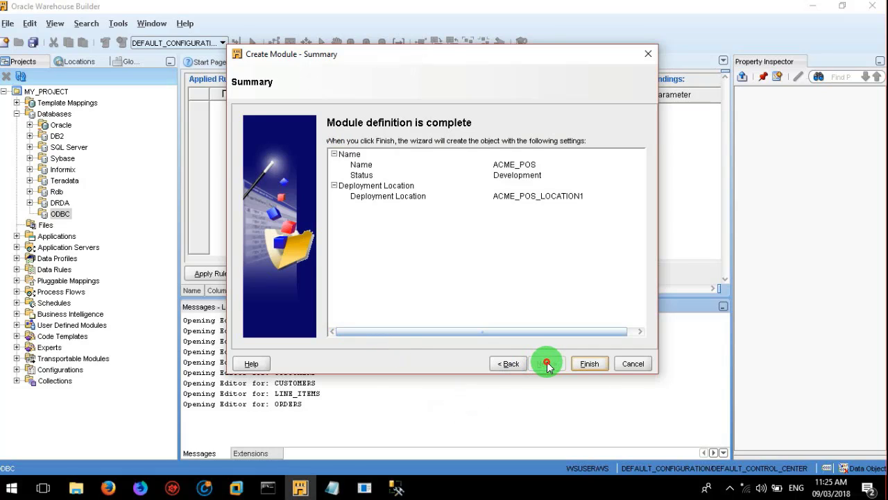
pyautogui.click(583, 363)
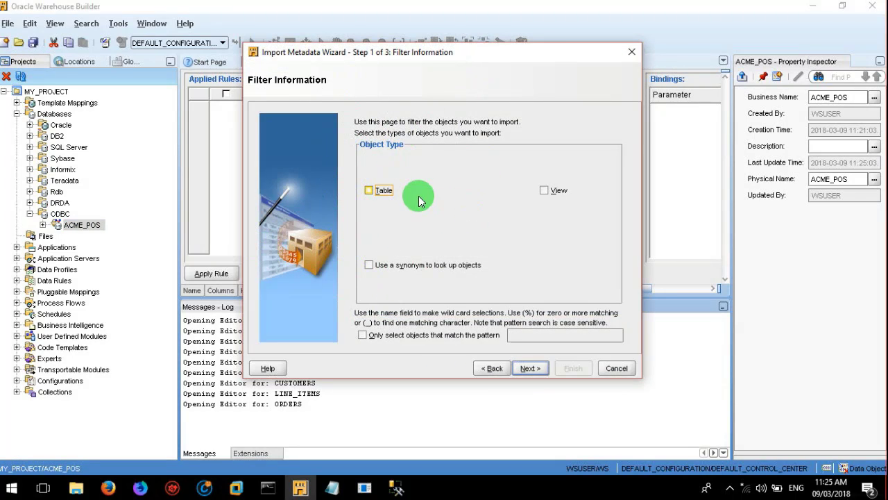
# Step: Filter to Table objects, add all seven tables to the selection, and run the import
pyautogui.click(369, 191)
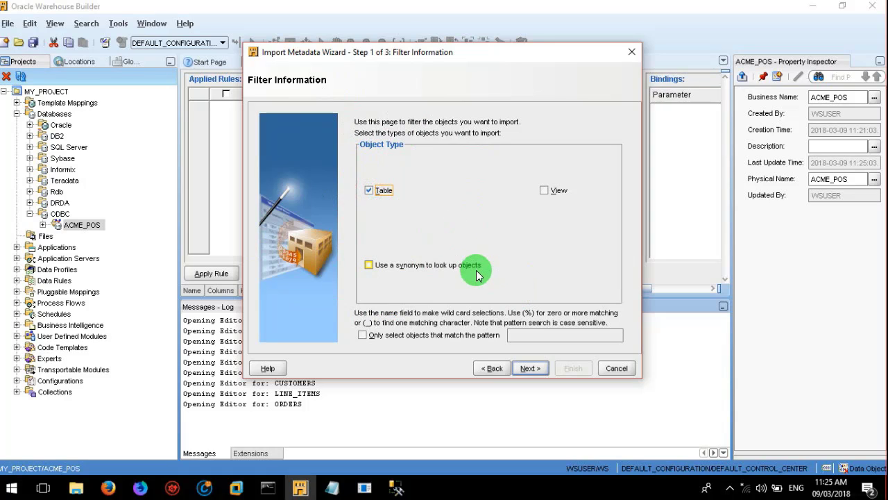
pyautogui.click(529, 368)
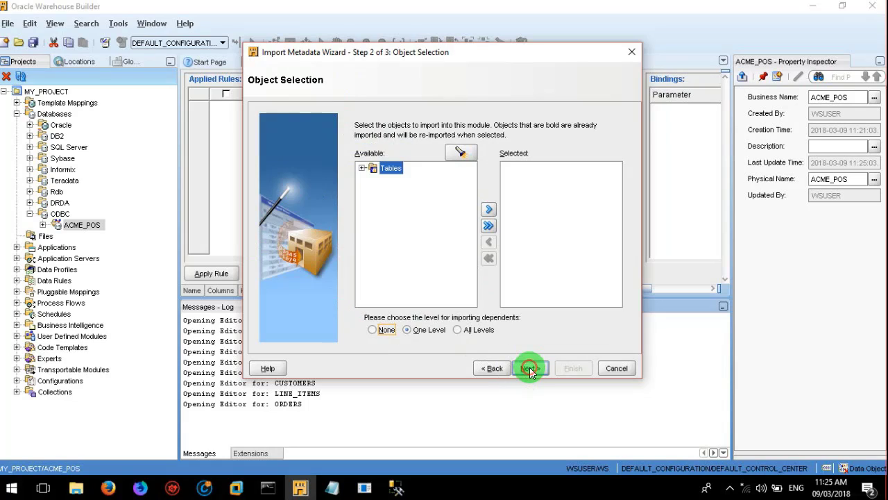
pyautogui.click(363, 168)
pyautogui.click(363, 168)
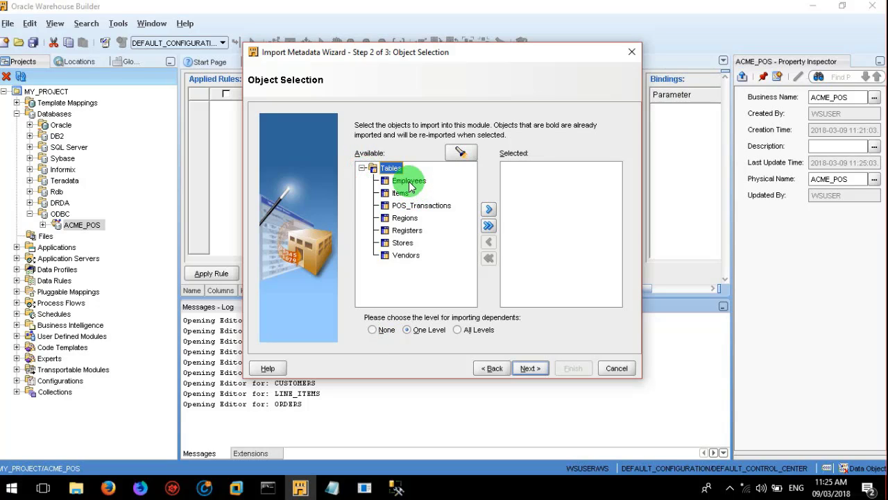
pyautogui.click(489, 206)
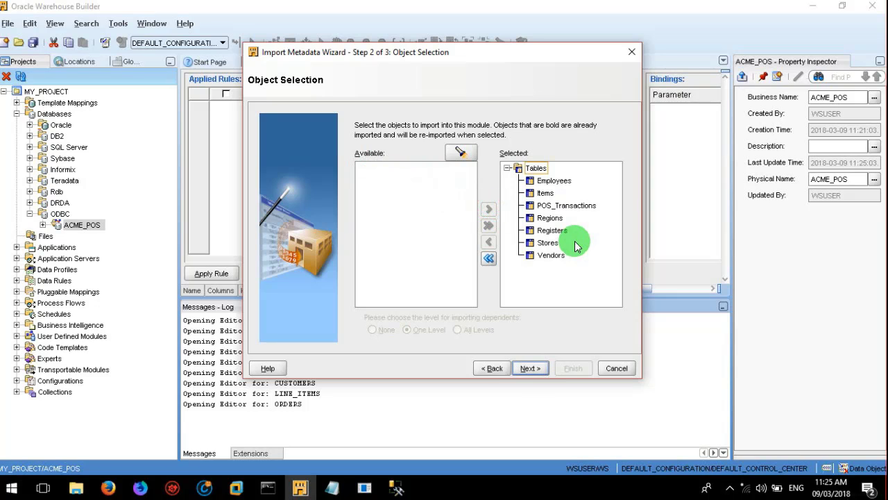
pyautogui.click(527, 368)
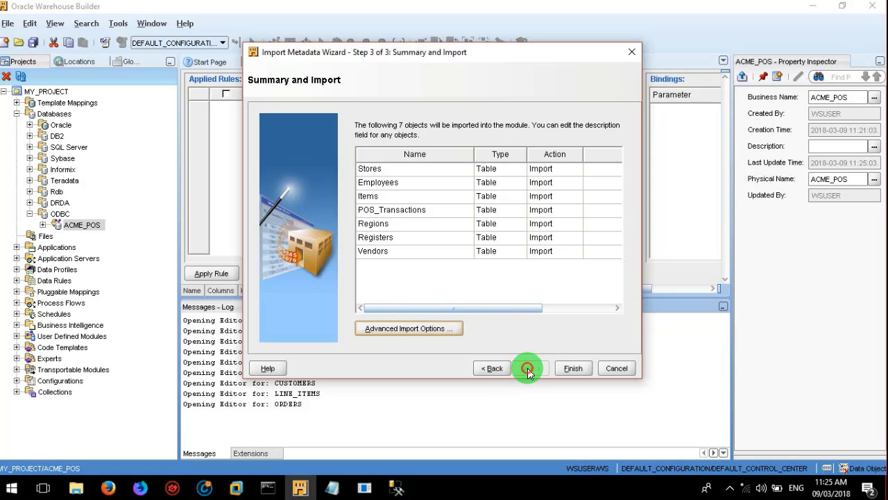
pyautogui.click(572, 370)
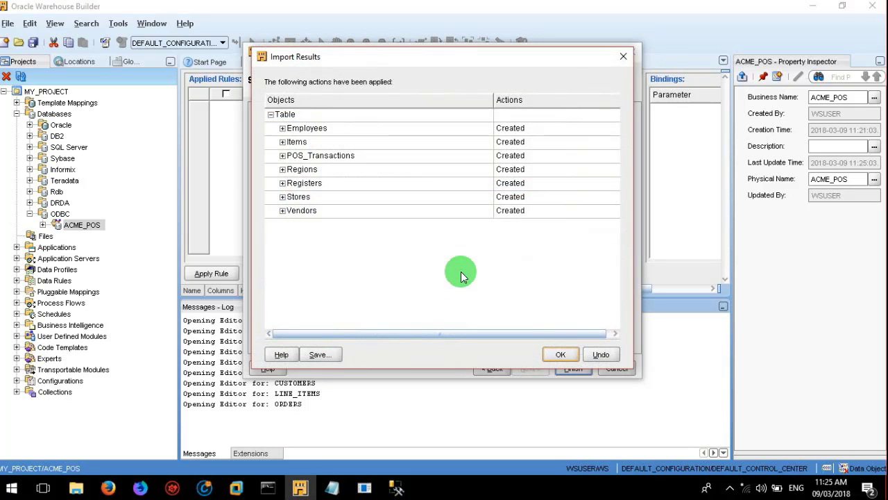
# Step: Close the import results and look through the imported ACME_POS tables, from Employees to Vendors
pyautogui.click(559, 355)
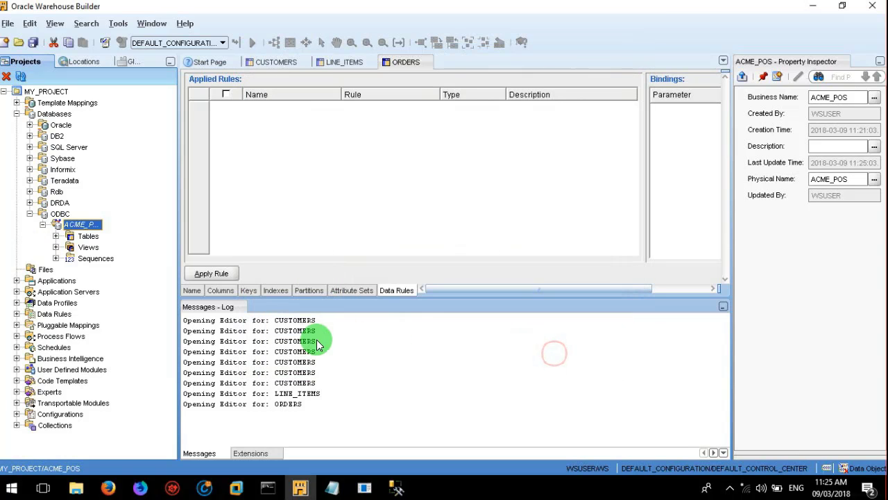
pyautogui.click(55, 236)
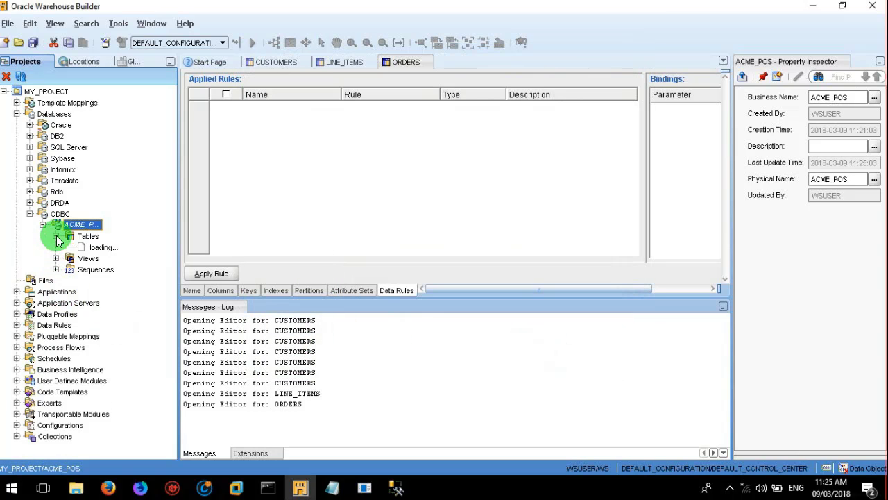
pyautogui.click(109, 246)
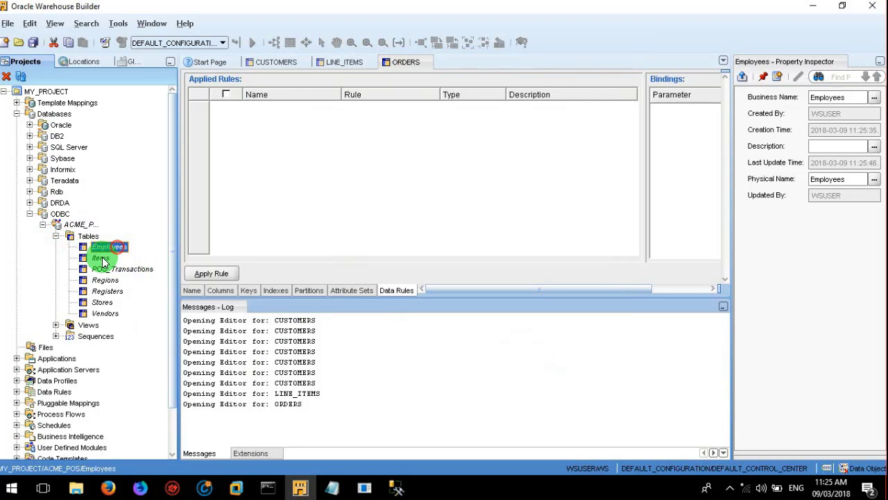
pyautogui.click(100, 258)
pyautogui.click(104, 269)
pyautogui.click(104, 280)
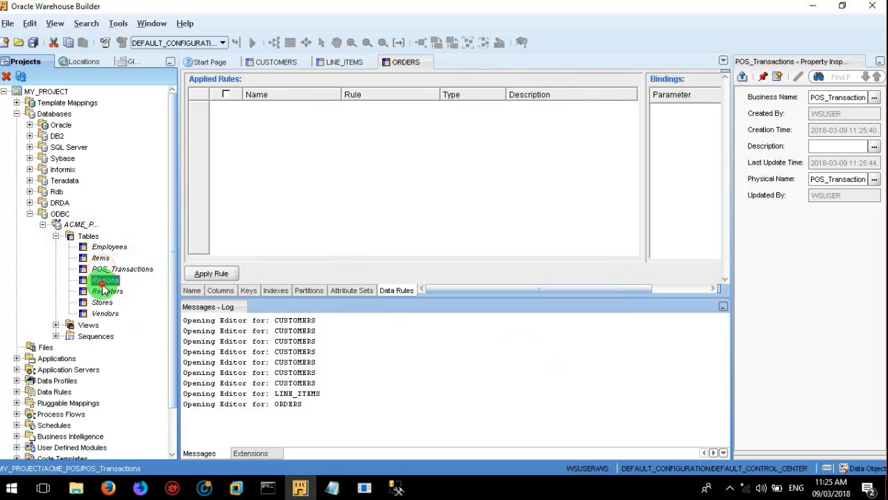
pyautogui.click(103, 303)
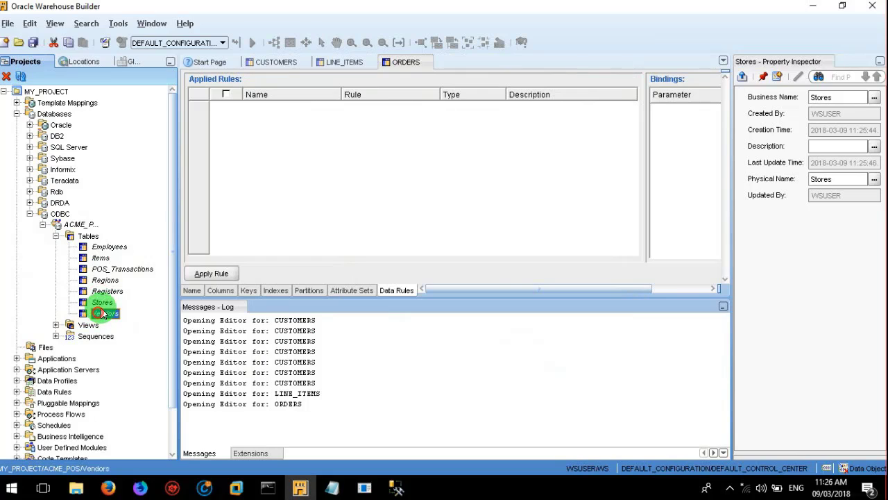
pyautogui.click(101, 314)
pyautogui.click(101, 258)
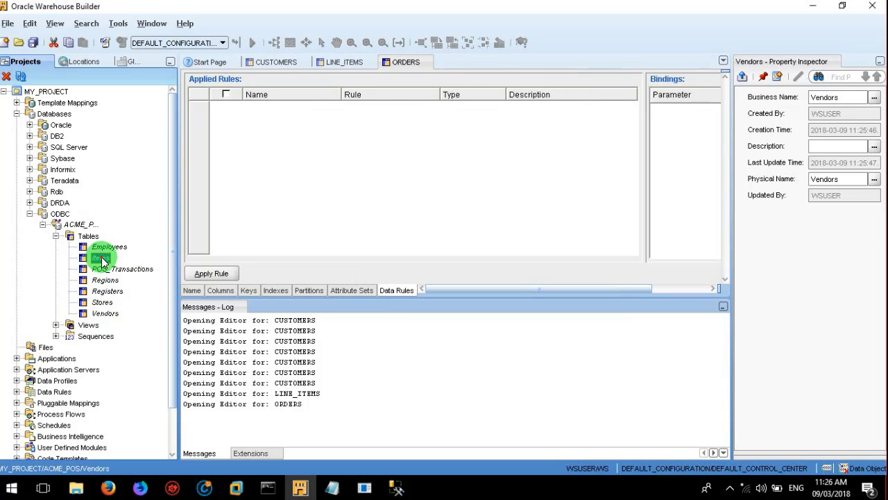
# Step: Show the Items table's data and browse rows such as Darth Vader and Baseball Glove
pyautogui.rightClick(101, 259)
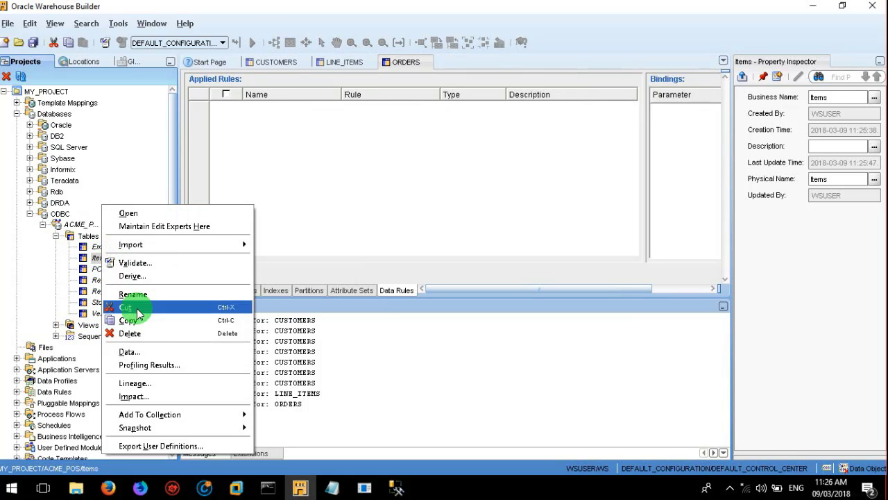
pyautogui.click(168, 357)
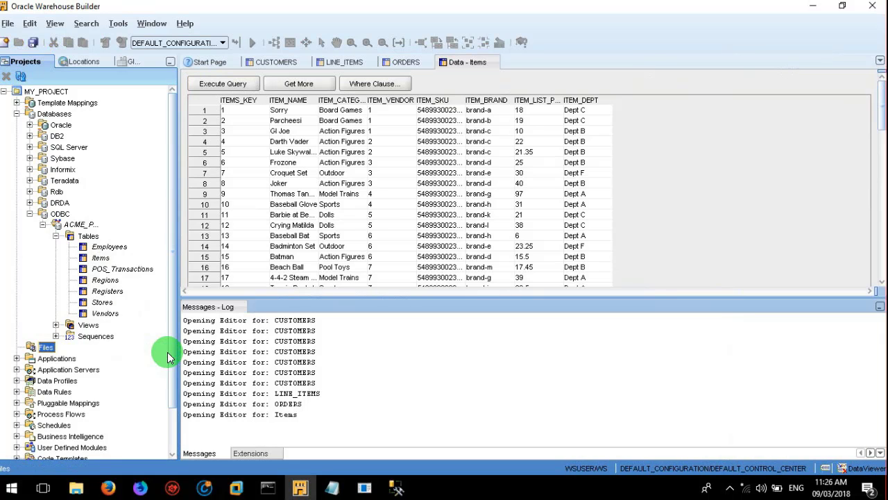
pyautogui.click(295, 143)
pyautogui.click(290, 152)
pyautogui.click(287, 204)
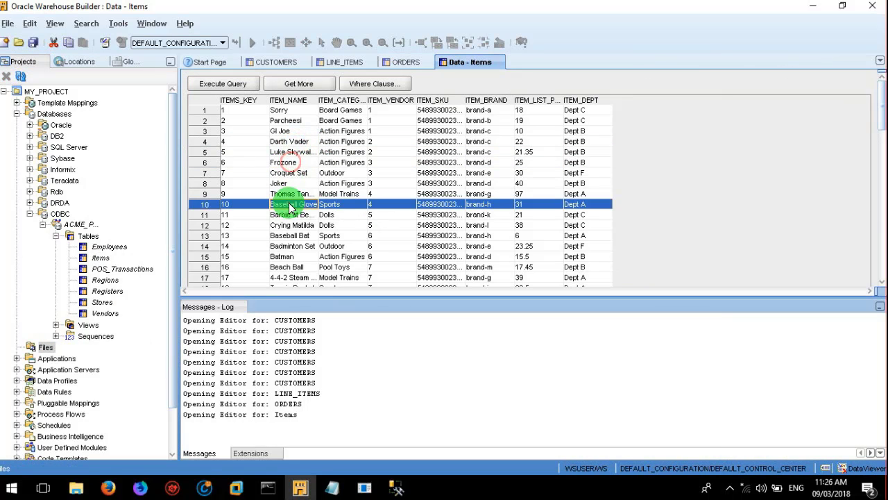
# Step: Collapse ACME_POS, expand the Oracle modules to show ACME_WS_ORDERS, and reopen the ODBC modules
pyautogui.click(57, 237)
pyautogui.click(42, 226)
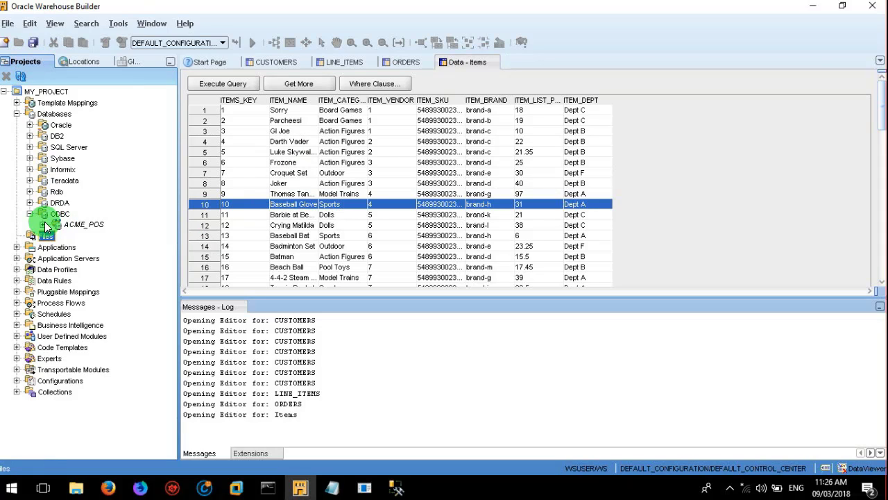
pyautogui.click(29, 214)
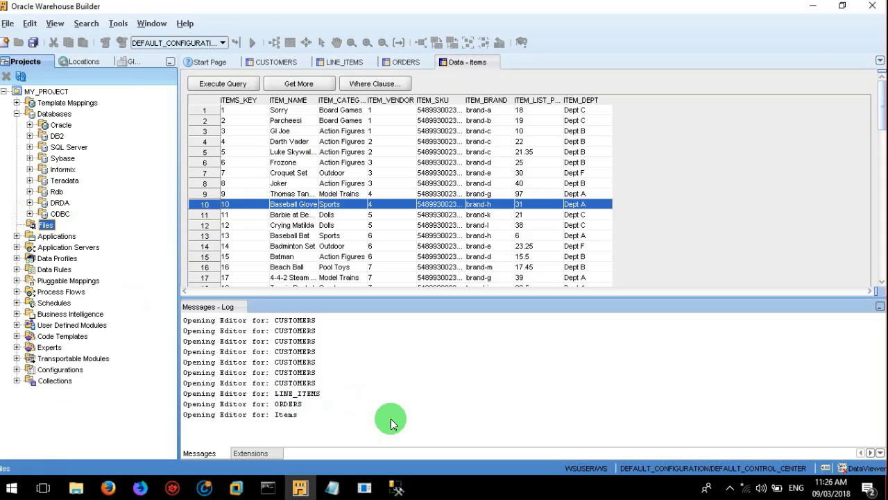
pyautogui.click(31, 127)
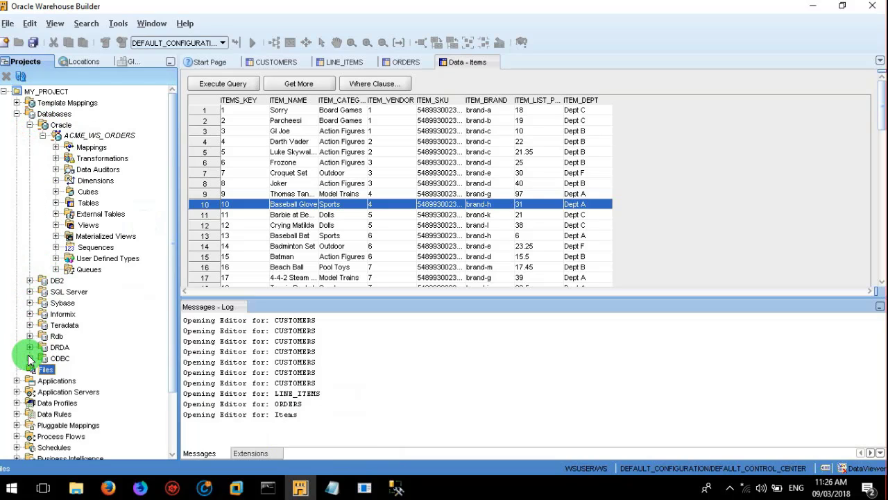
pyautogui.click(29, 357)
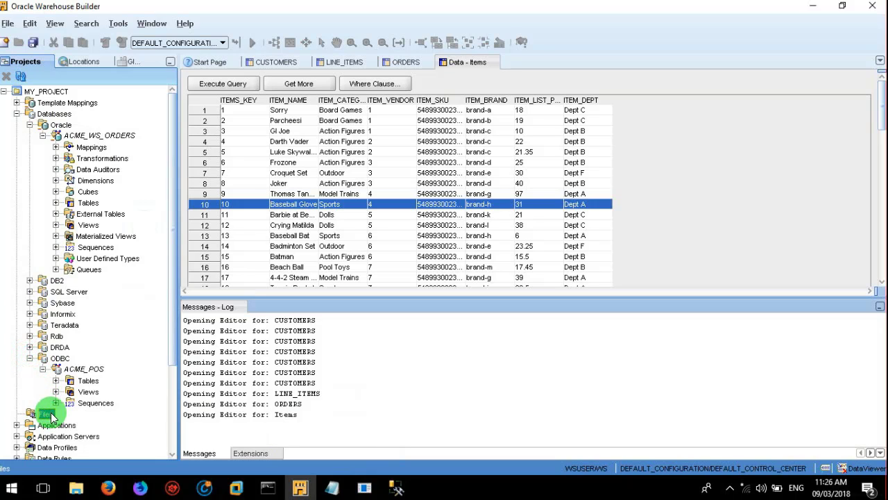
# Step: Bring the untitled Notepad notes forward and select the 'Flat File Module' entry
pyautogui.moveTo(333, 489)
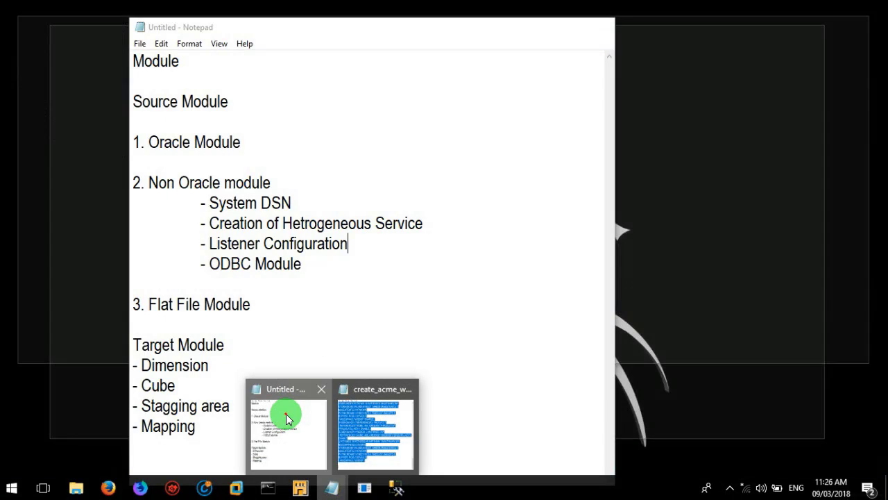
pyautogui.click(288, 417)
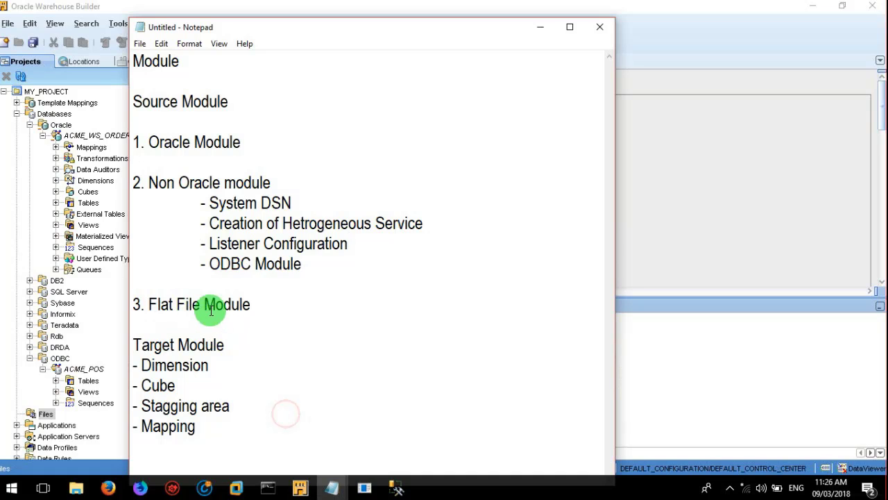
pyautogui.click(263, 306)
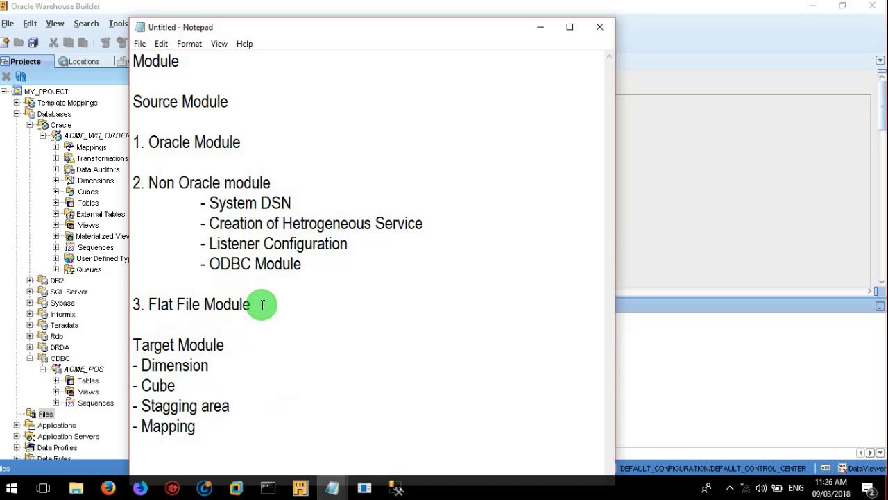
pyautogui.hotkey('shift', 'Left')
pyautogui.hotkey('shift', 'Left')
pyautogui.hotkey('shift', 'Left')
pyautogui.hotkey('shift', 'Left')
pyautogui.hotkey('shift', 'Left')
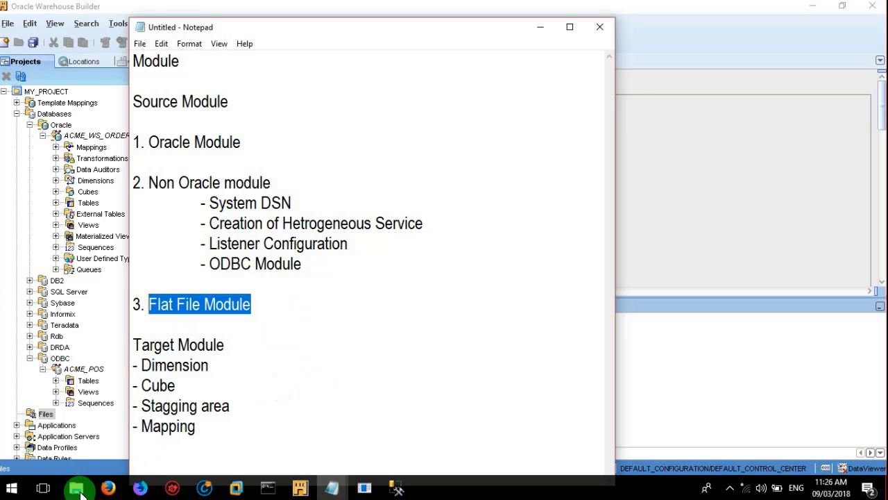
pyautogui.moveTo(80, 491)
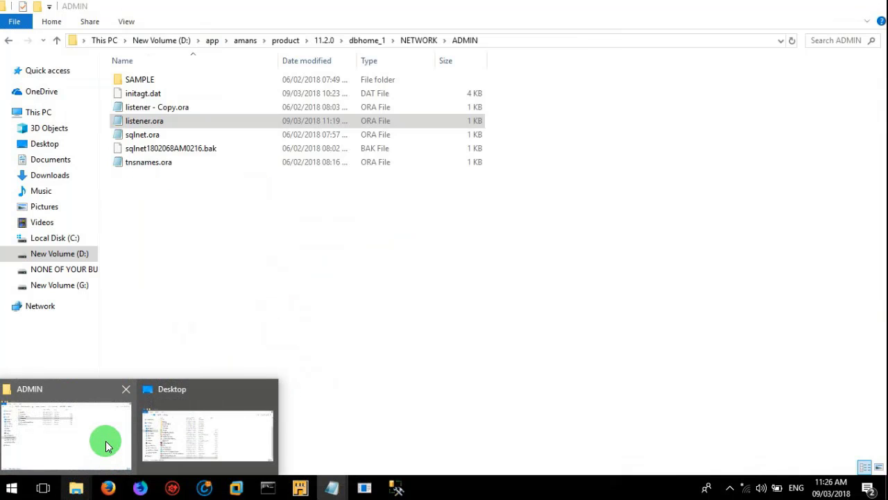
pyautogui.click(104, 441)
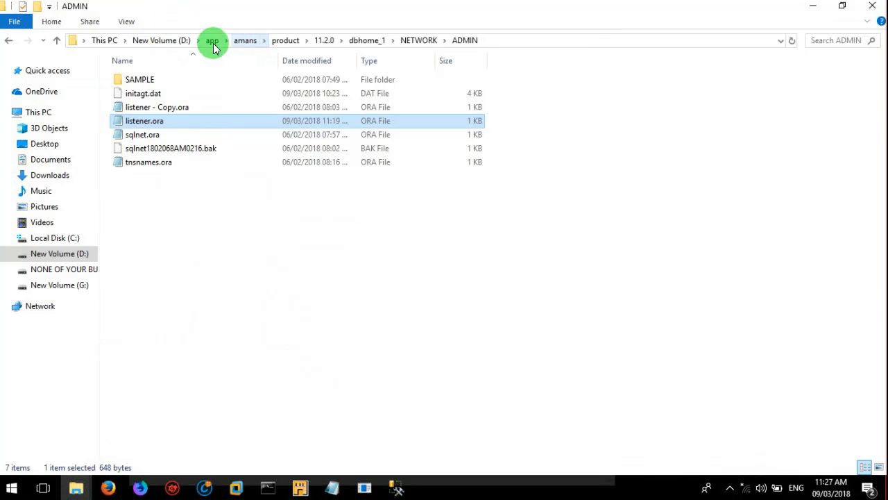
pyautogui.click(170, 40)
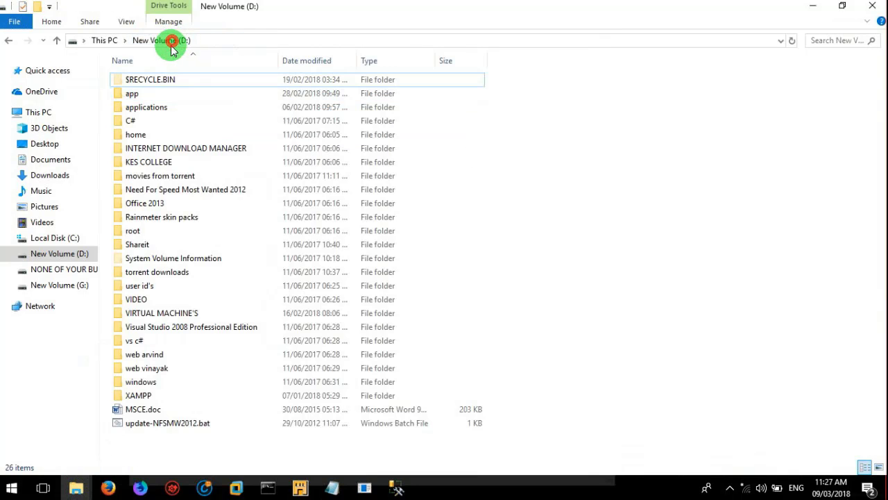
pyautogui.doubleClick(154, 92)
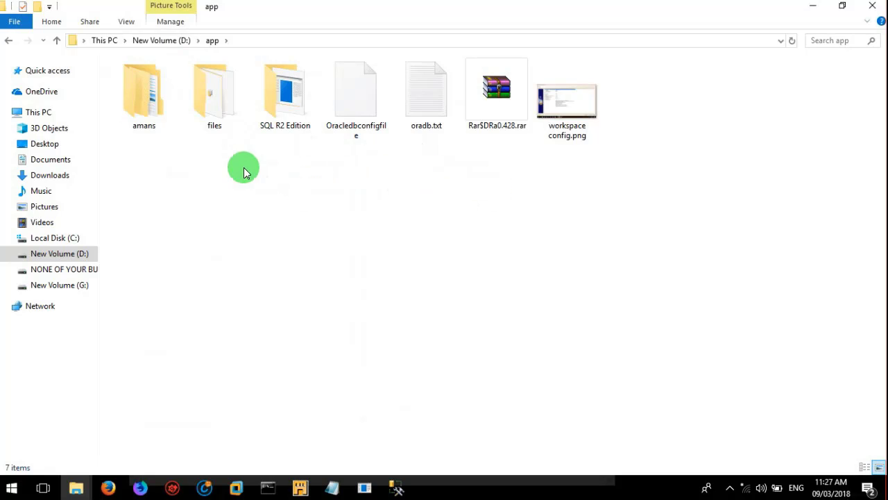
pyautogui.click(214, 113)
pyautogui.doubleClick(213, 113)
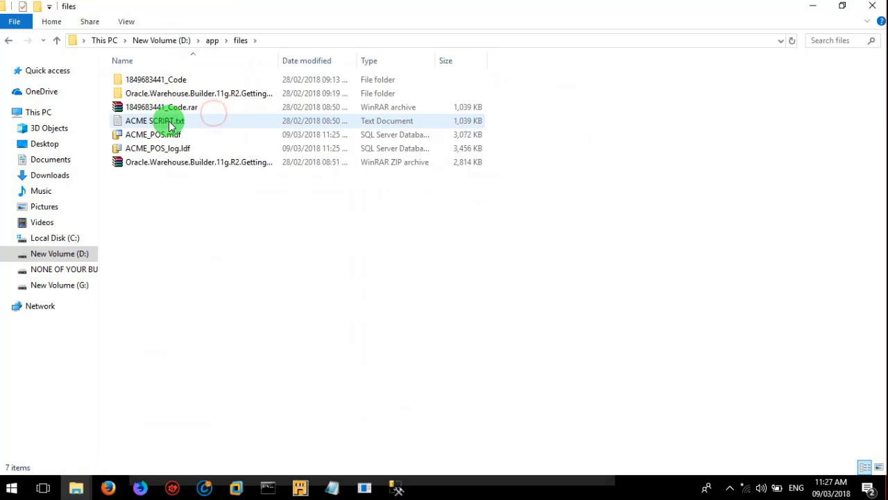
pyautogui.click(146, 81)
pyautogui.doubleClick(146, 82)
pyautogui.click(144, 79)
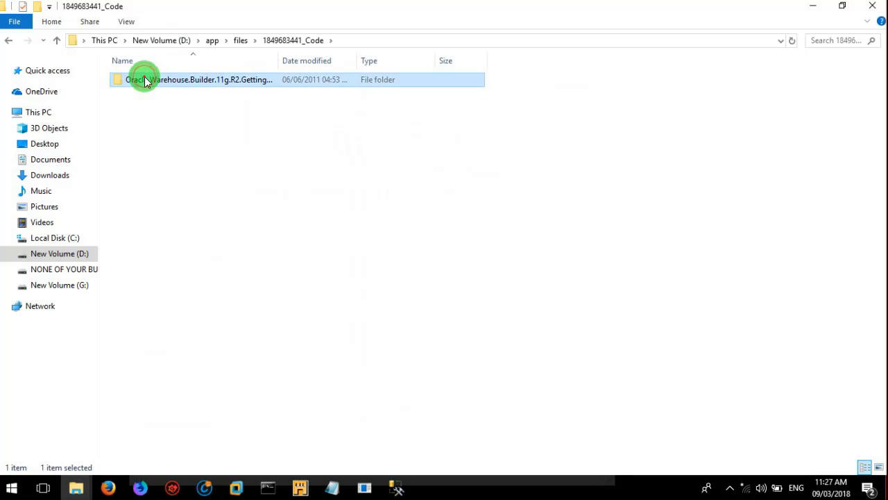
pyautogui.doubleClick(144, 79)
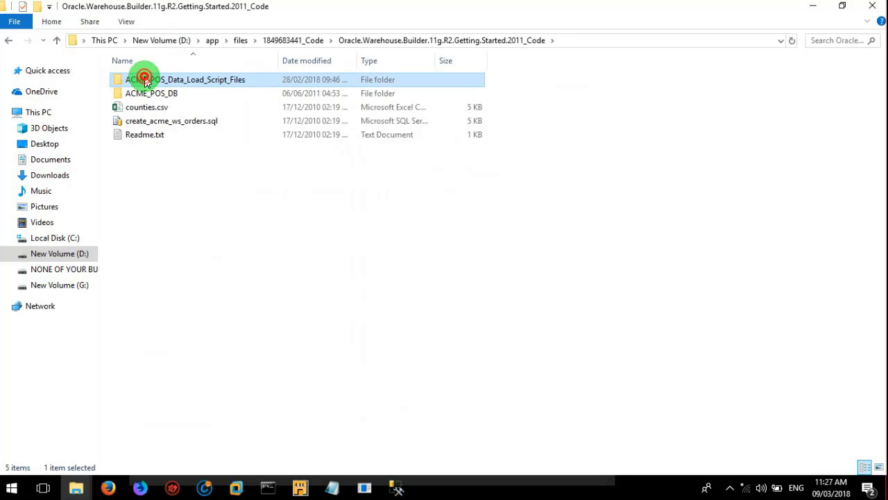
# Step: Review counties.csv in Notepad, then close it and return to Warehouse Builder
pyautogui.click(164, 113)
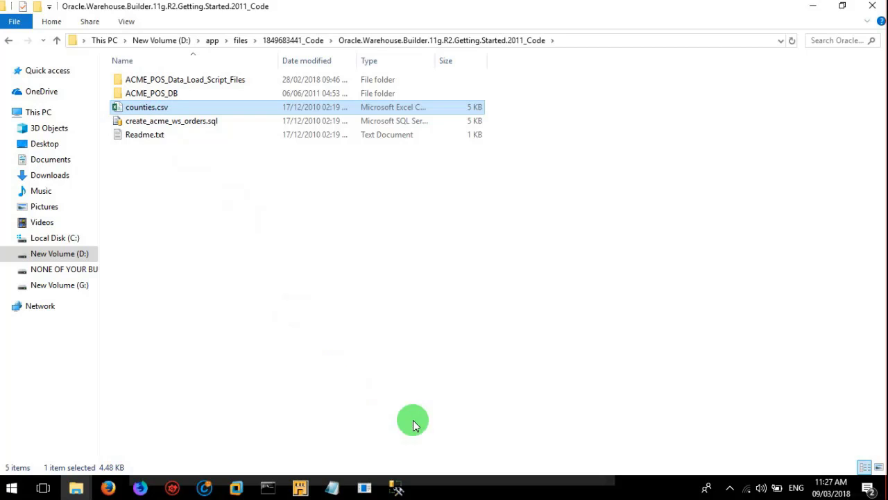
pyautogui.rightClick(164, 114)
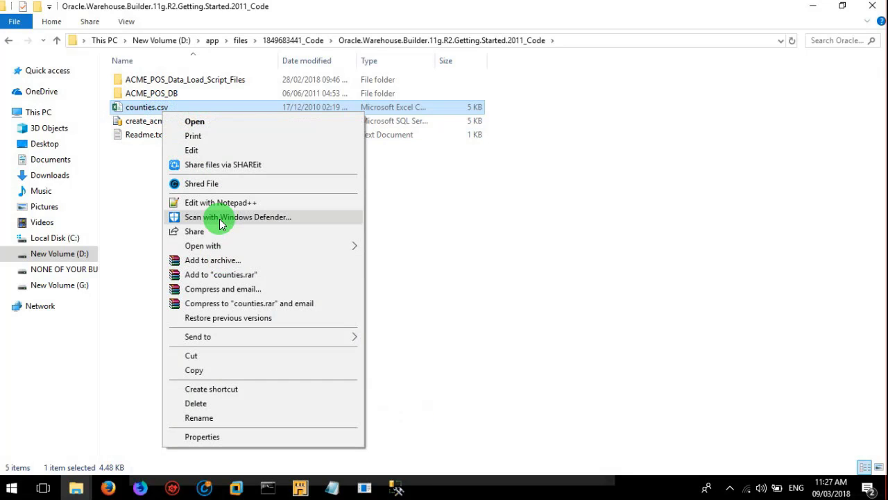
pyautogui.moveTo(292, 248)
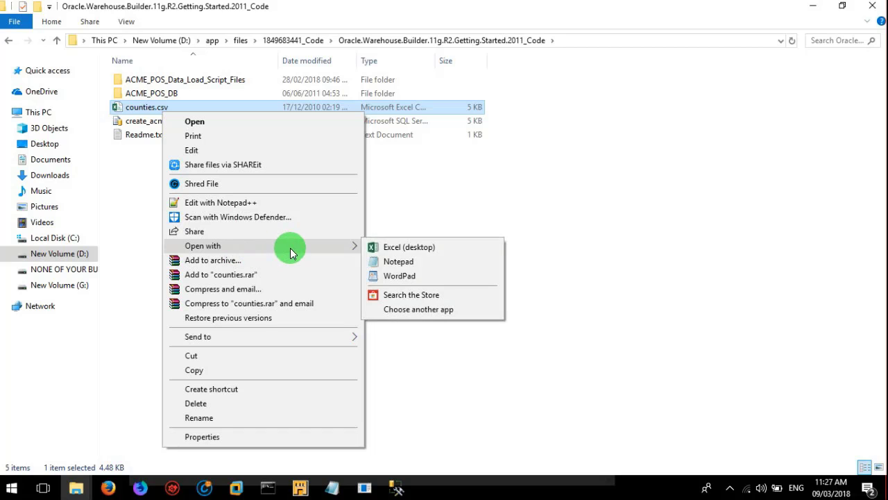
pyautogui.click(392, 264)
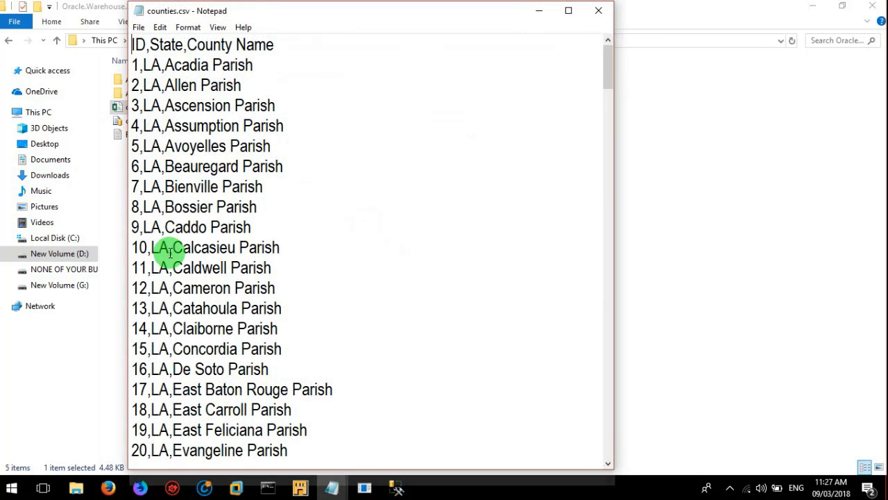
pyautogui.click(599, 12)
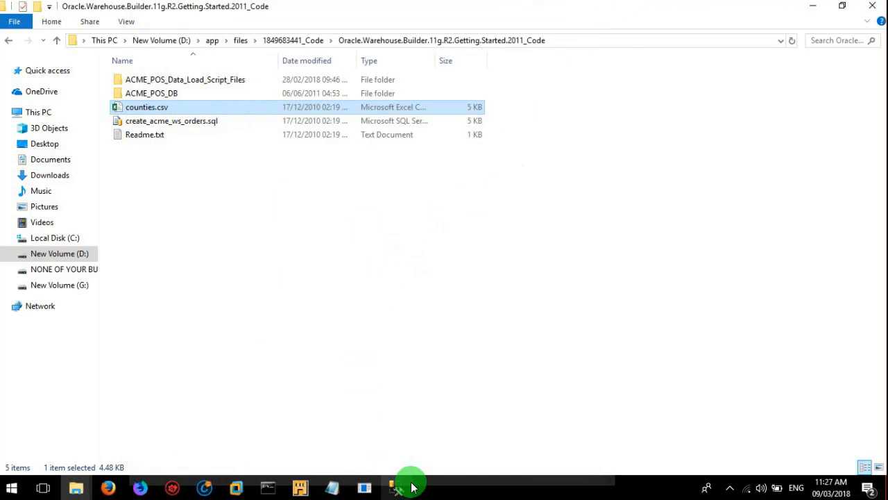
pyautogui.click(300, 488)
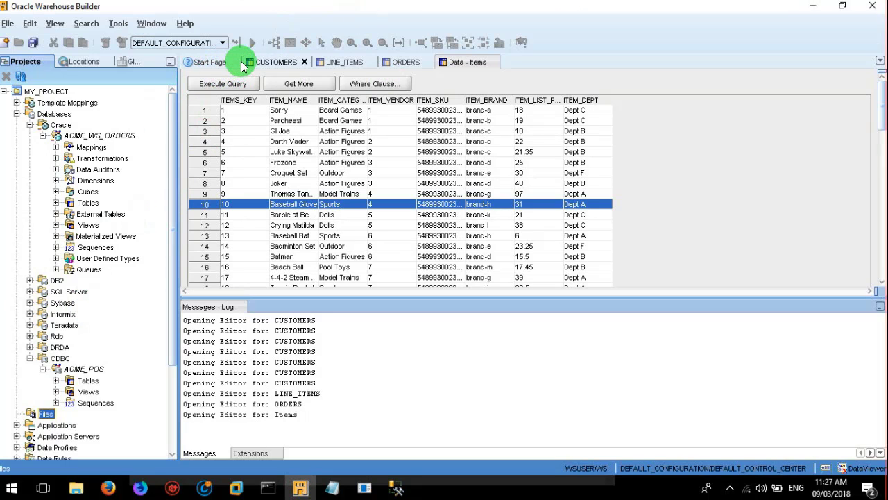
# Step: Close the CUSTOMERS, LINE_ITEMS, ORDERS and Data - Items editors, dismissing each layout-saving error
pyautogui.click(244, 64)
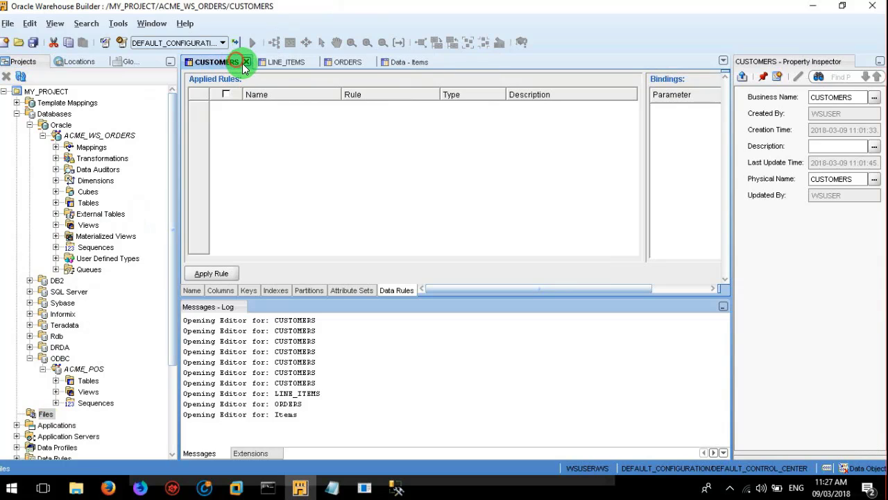
pyautogui.click(246, 63)
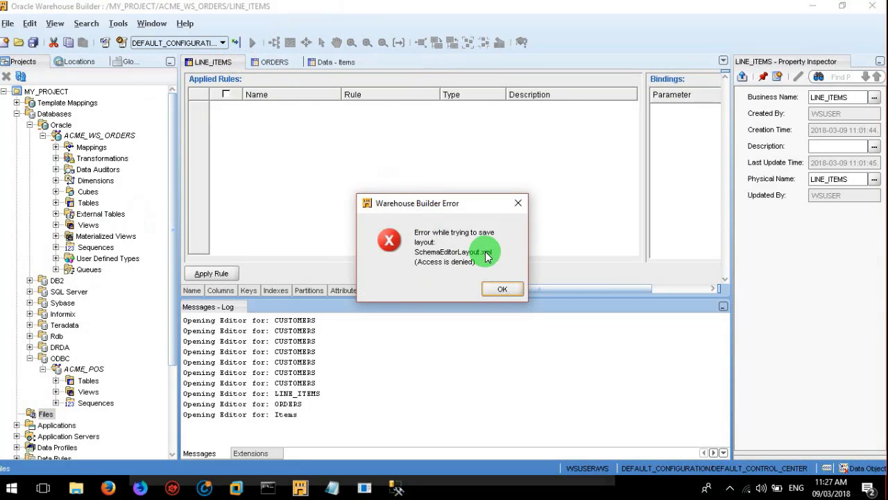
pyautogui.click(502, 289)
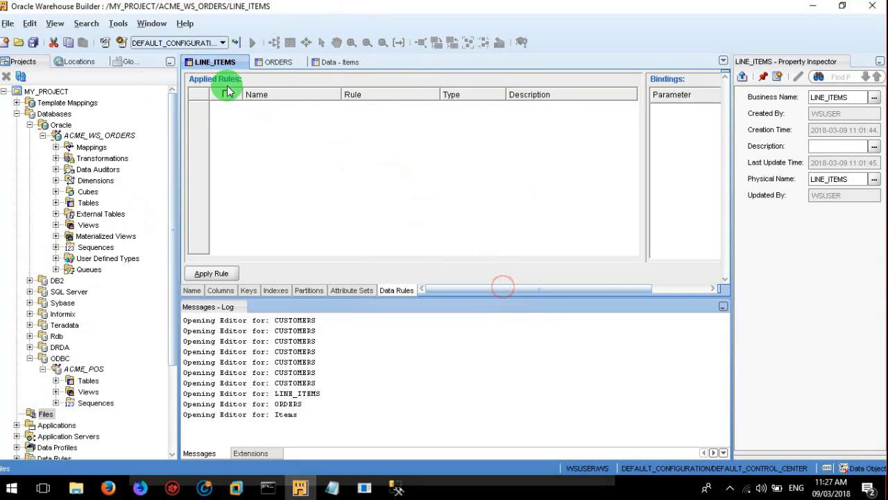
pyautogui.click(243, 62)
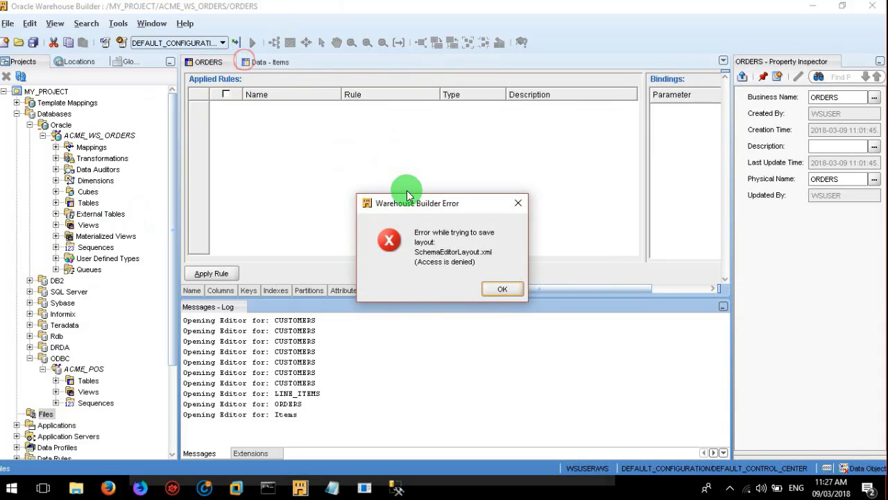
pyautogui.click(502, 288)
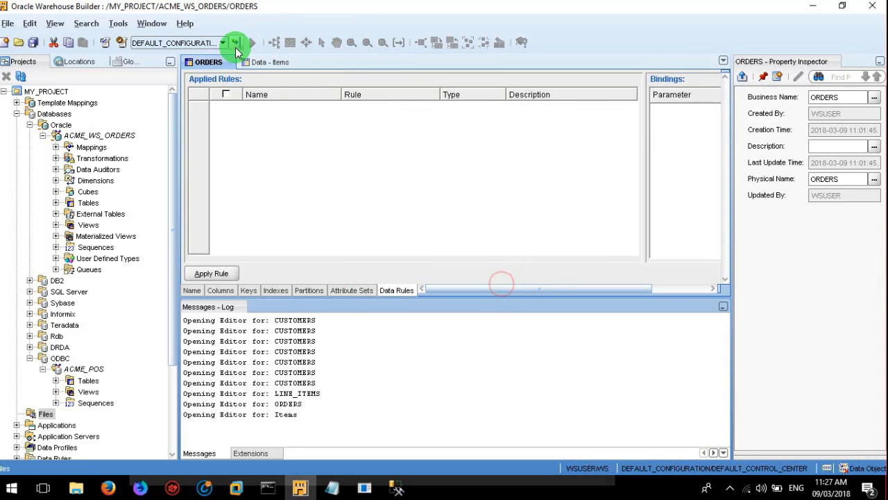
pyautogui.click(230, 62)
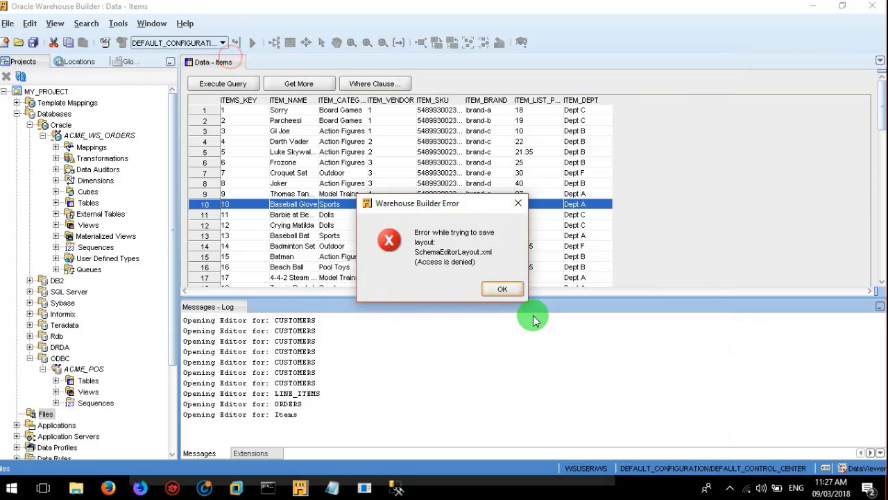
pyautogui.click(505, 288)
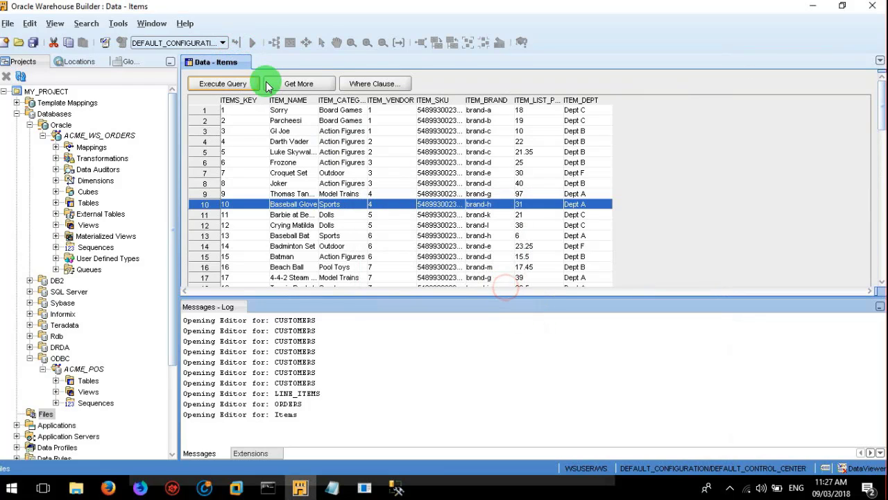
pyautogui.click(243, 62)
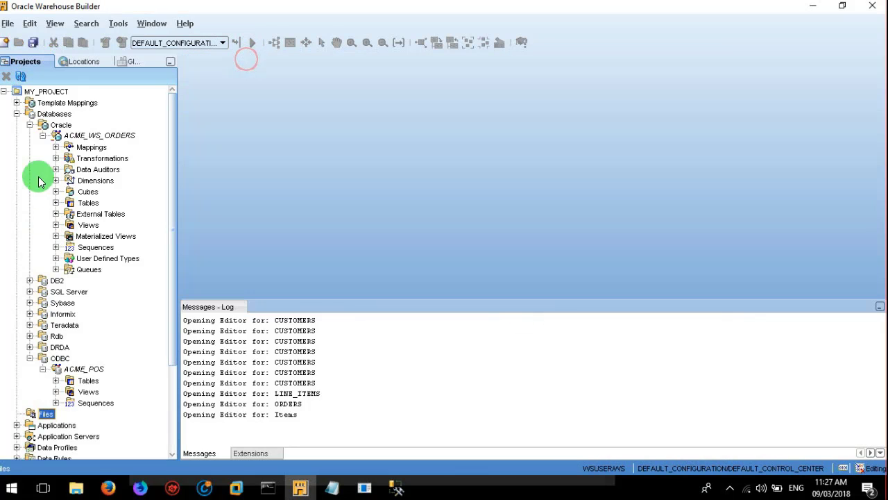
# Step: Collapse ACME_WS_ORDERS, the Oracle branch and Databases, leaving the Files node selected
pyautogui.click(43, 136)
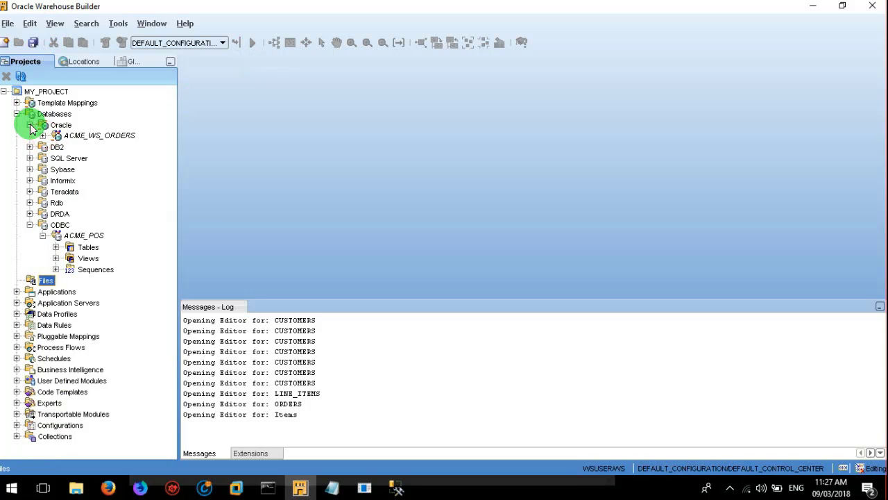
pyautogui.click(29, 125)
pyautogui.click(39, 224)
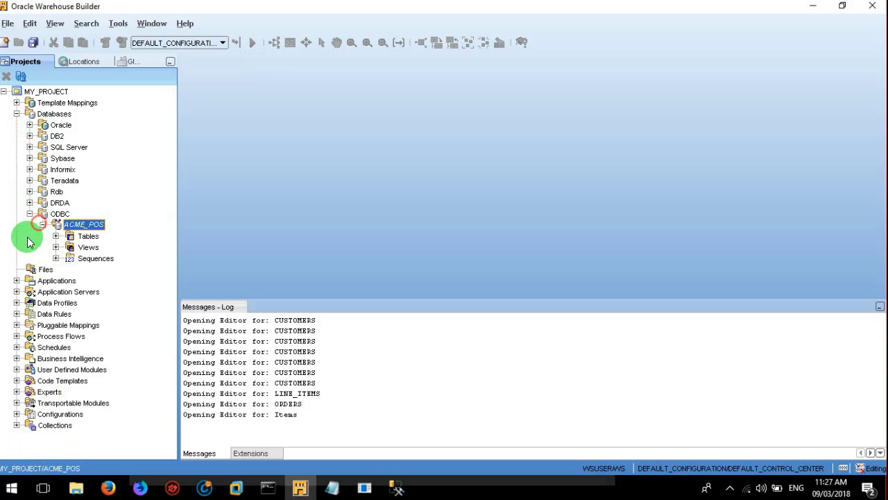
pyautogui.click(16, 114)
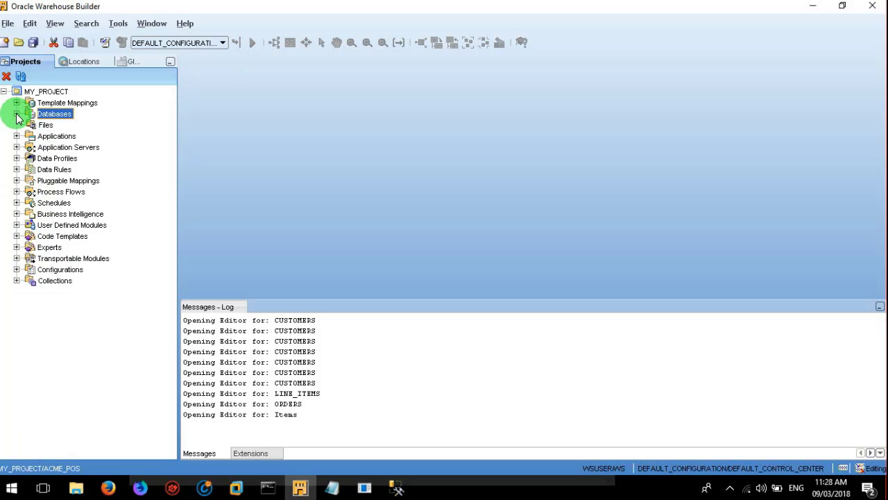
pyautogui.click(42, 125)
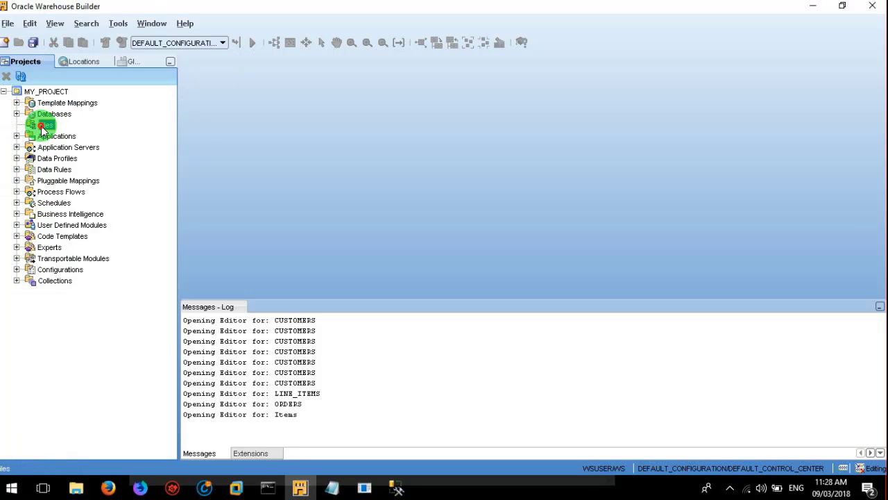
# Step: Create a new flat file module named COUNTIES and open its COUNTIES_LOCATION1 location for editing
pyautogui.rightClick(41, 127)
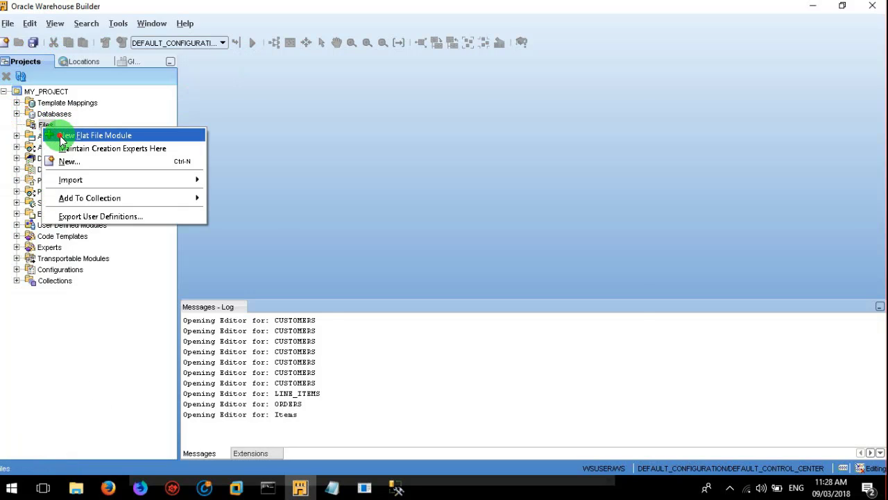
pyautogui.click(61, 137)
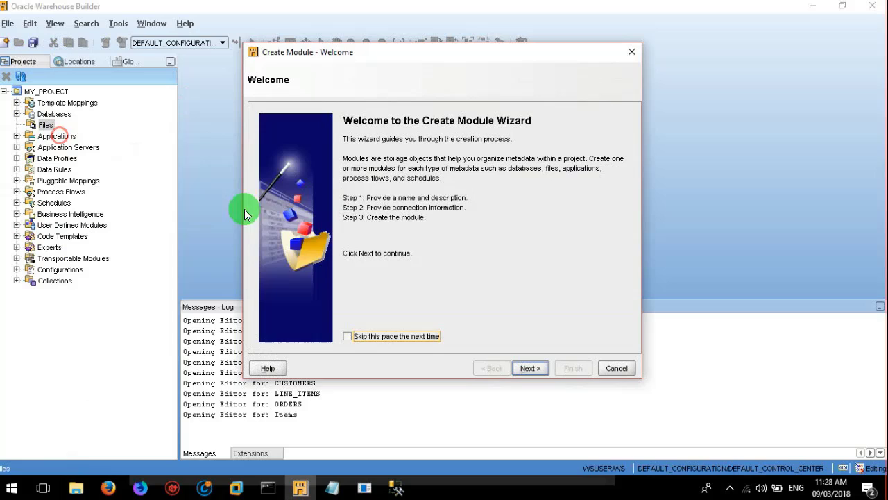
pyautogui.click(529, 374)
pyautogui.click(469, 263)
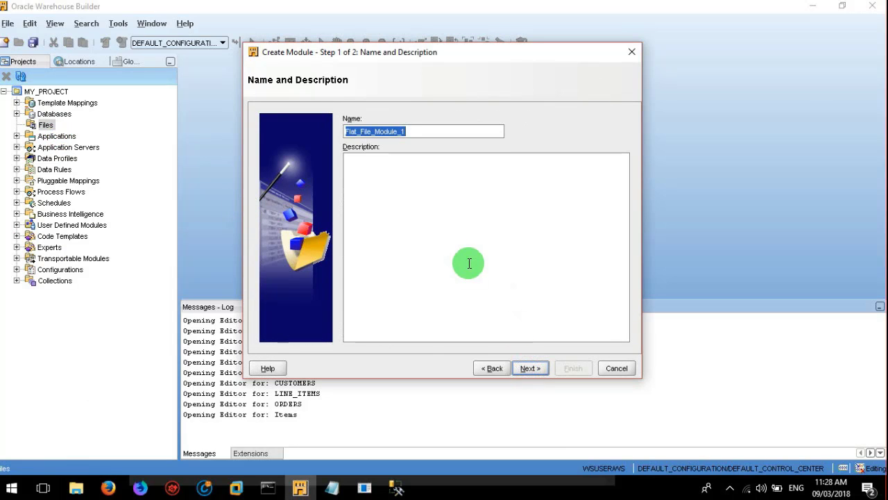
pyautogui.write('COUNTIES')
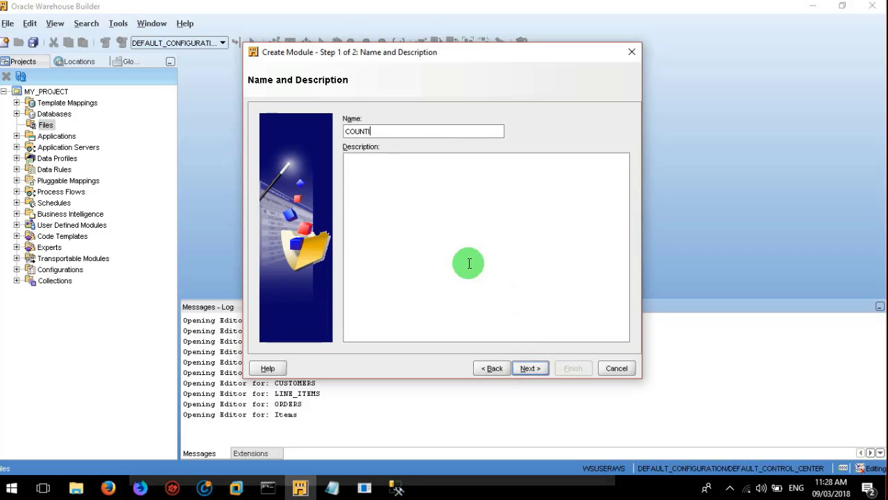
pyautogui.click(533, 370)
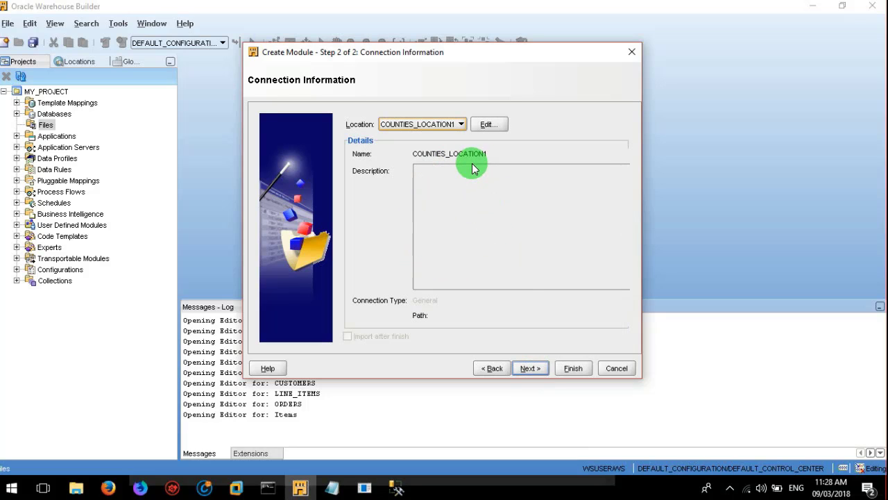
pyautogui.click(487, 125)
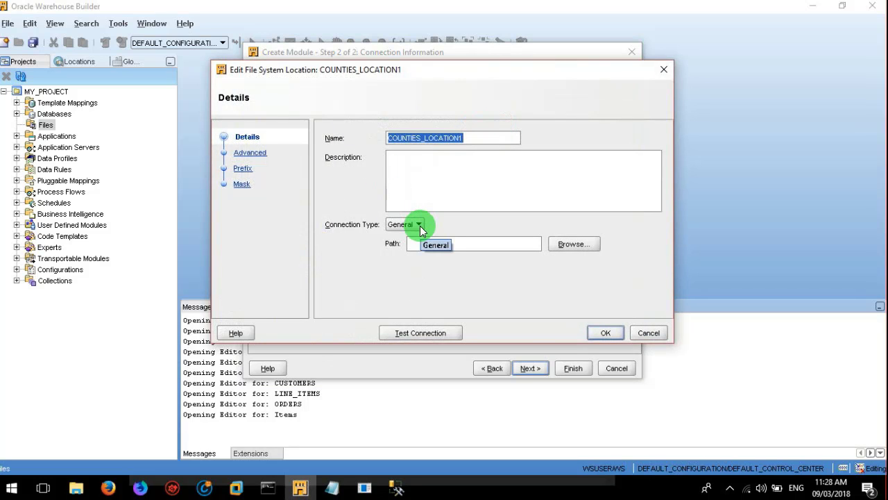
# Step: Try FTP for COUNTIES_LOCATION1, revert the connection type to General, and browse for its path folder
pyautogui.click(419, 229)
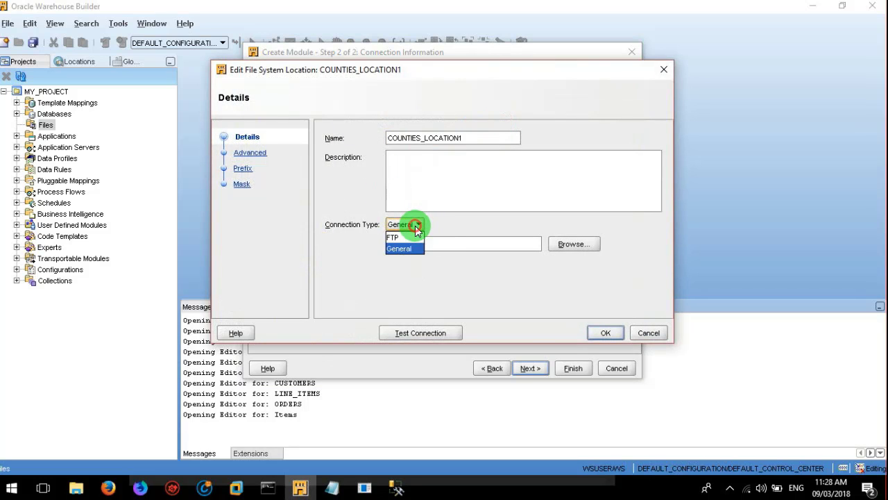
pyautogui.click(418, 229)
pyautogui.click(417, 229)
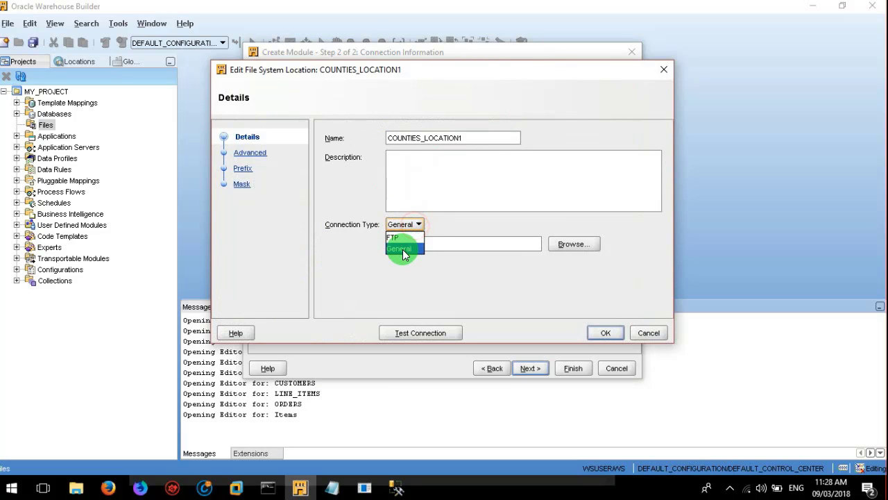
pyautogui.click(402, 239)
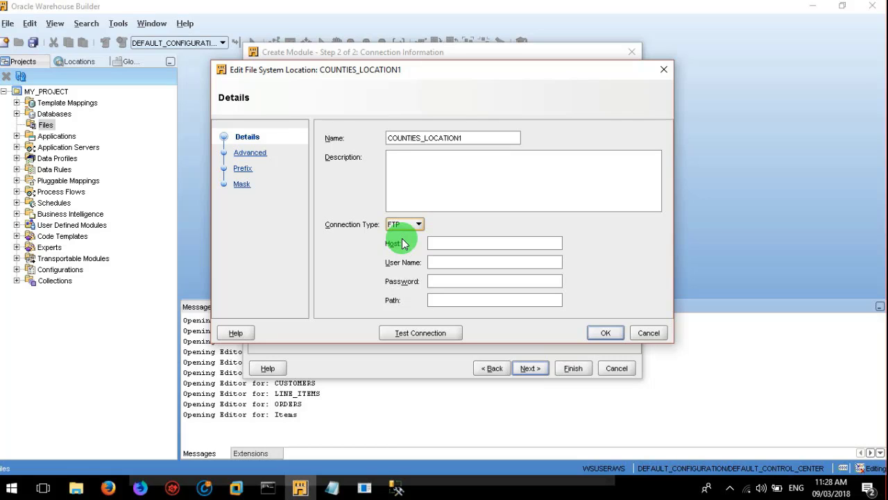
pyautogui.click(438, 247)
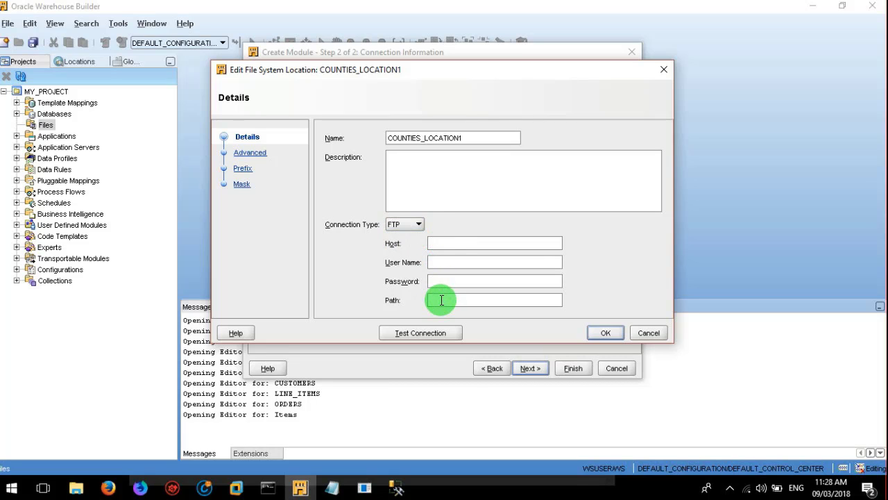
pyautogui.click(402, 223)
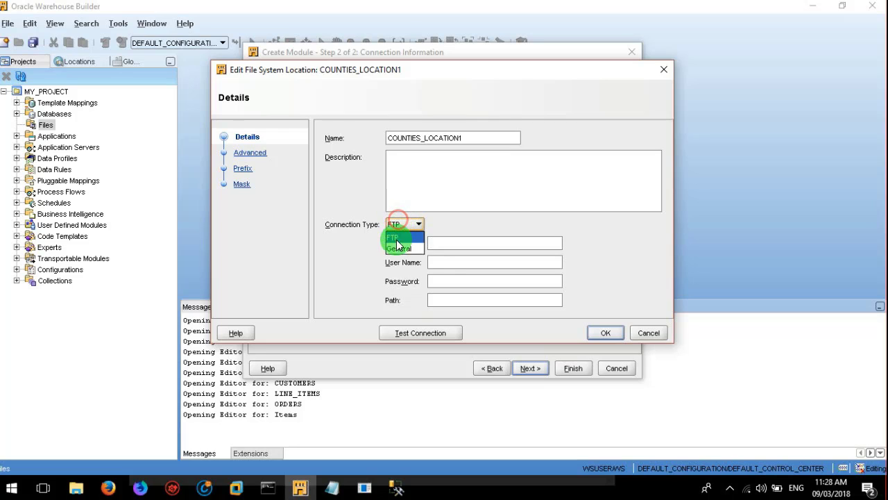
pyautogui.click(399, 248)
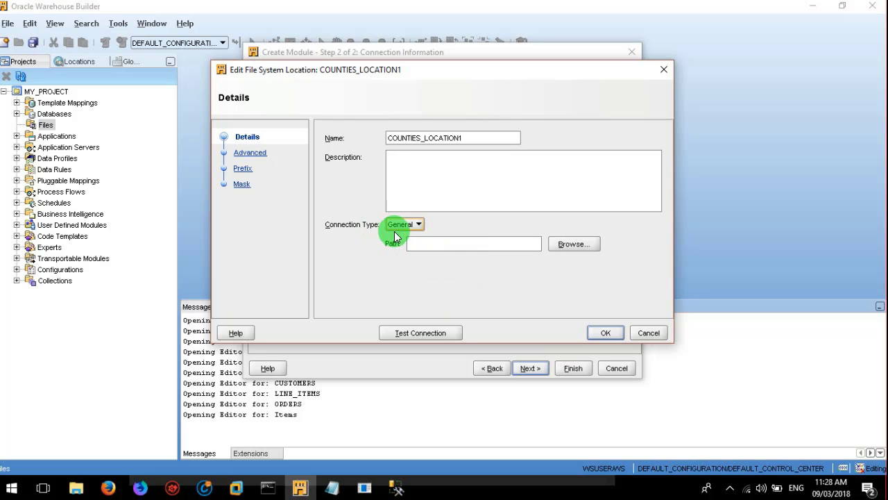
pyautogui.click(568, 243)
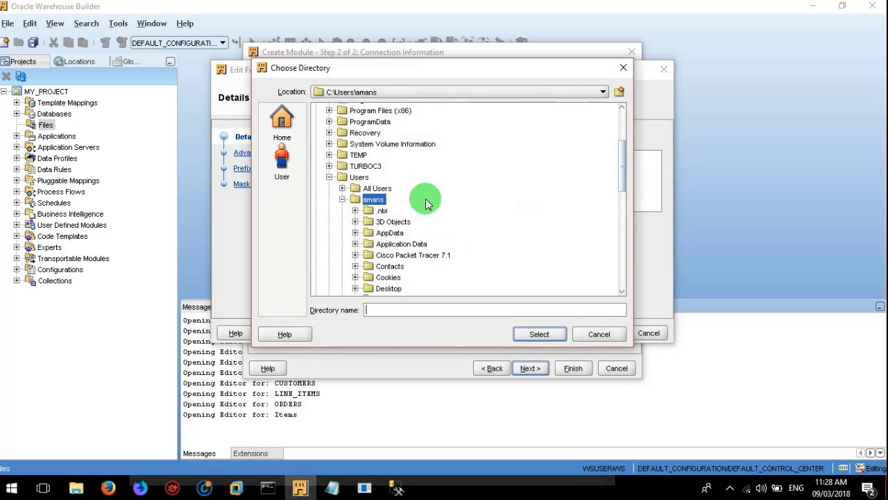
pyautogui.click(330, 177)
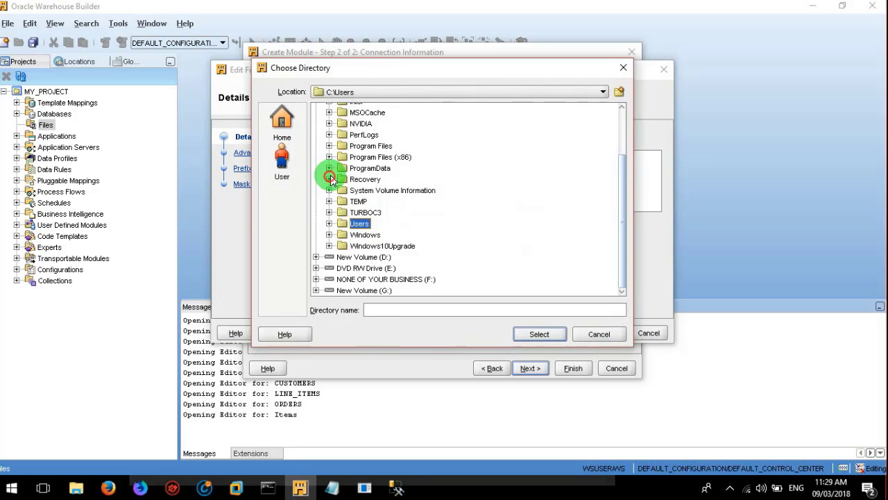
pyautogui.click(316, 257)
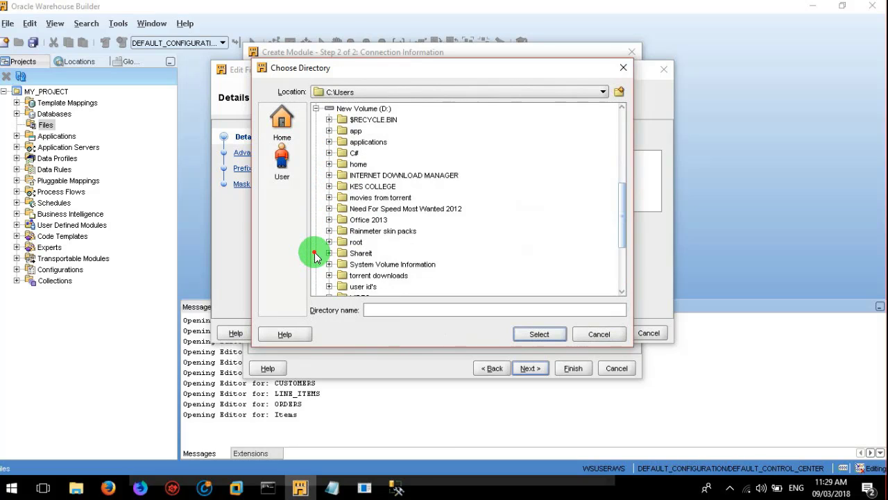
pyautogui.click(354, 132)
pyautogui.click(330, 130)
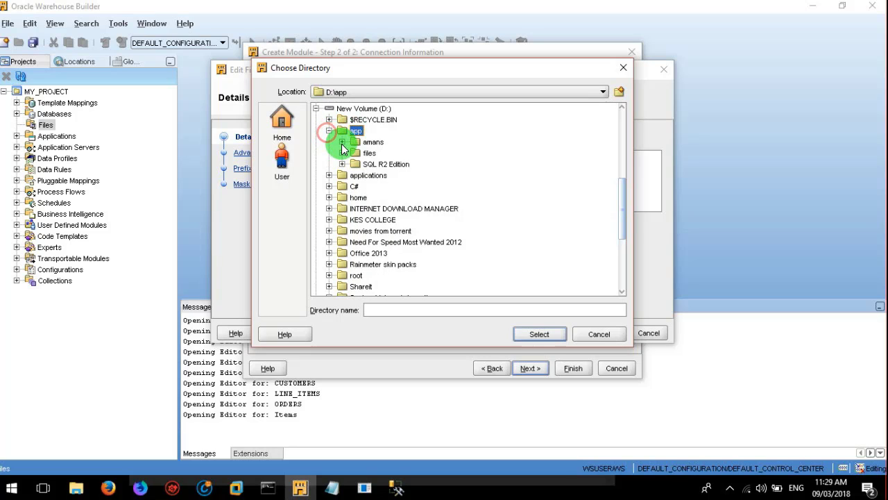
pyautogui.click(342, 152)
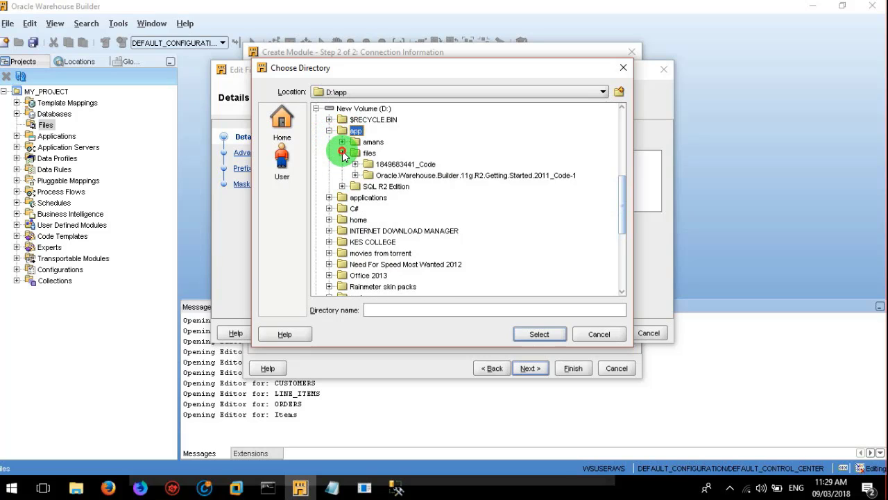
pyautogui.click(380, 165)
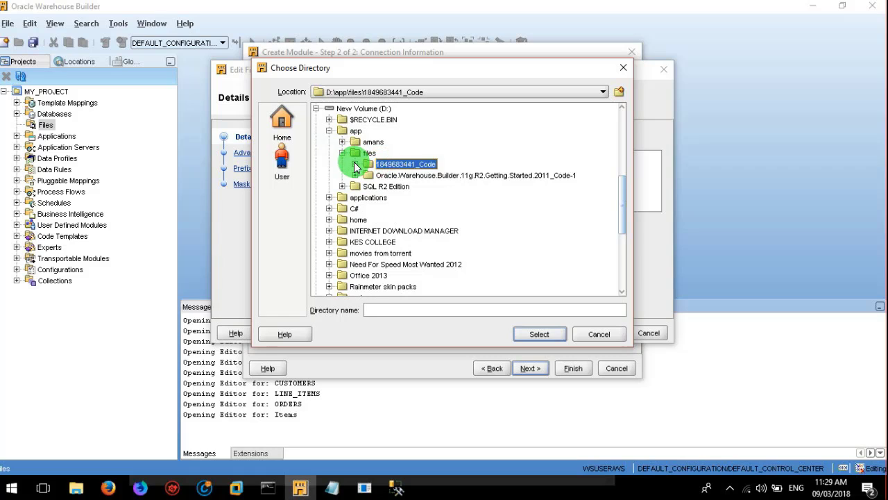
pyautogui.click(355, 165)
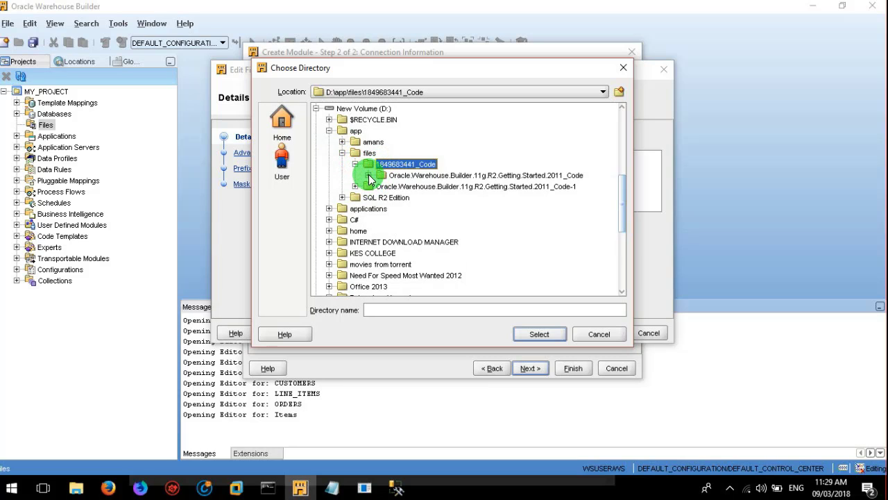
pyautogui.click(369, 176)
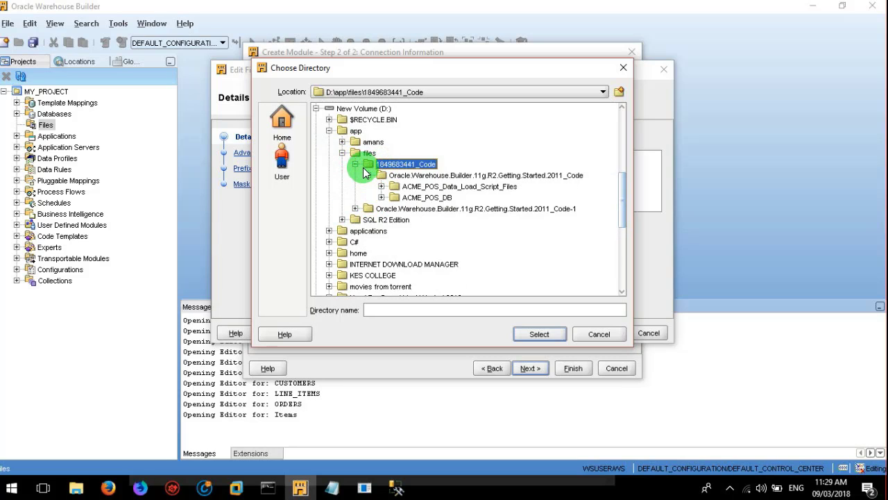
pyautogui.click(354, 164)
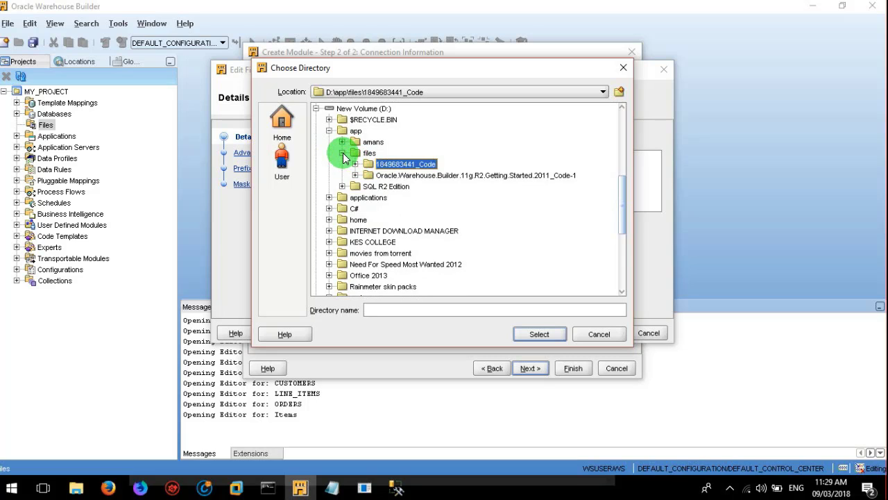
pyautogui.click(342, 154)
pyautogui.click(342, 152)
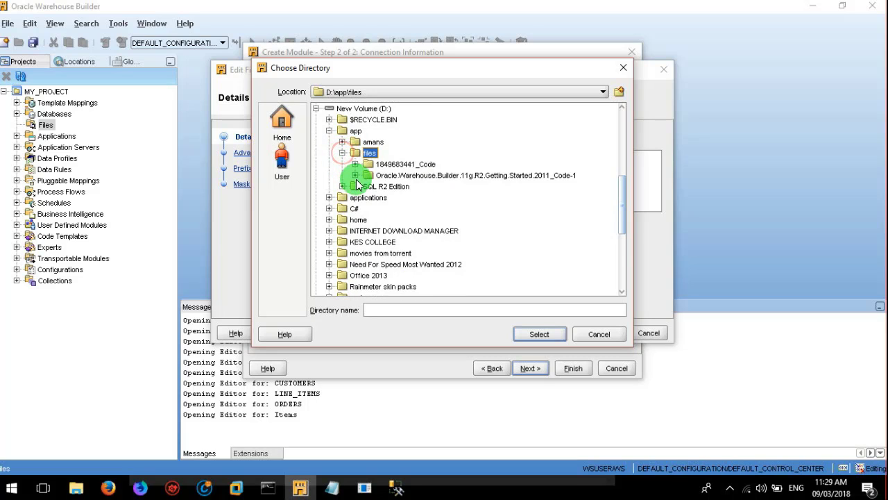
pyautogui.click(356, 175)
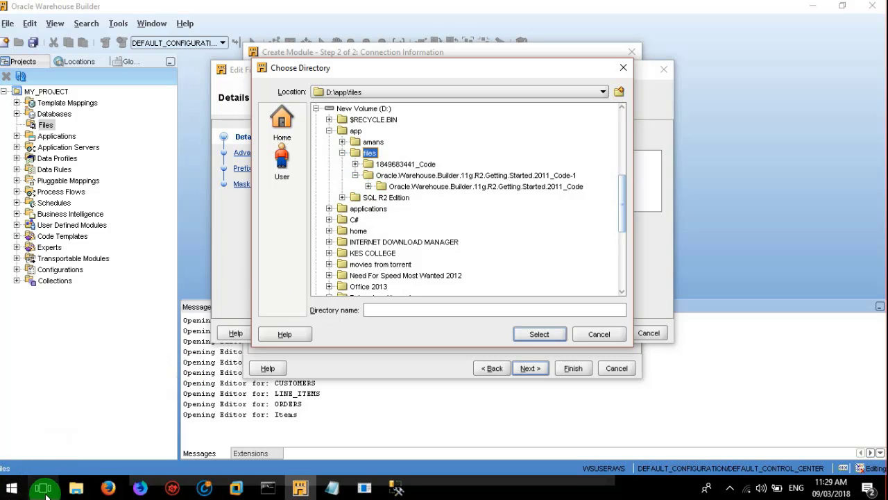
pyautogui.moveTo(77, 485)
pyautogui.moveTo(79, 458)
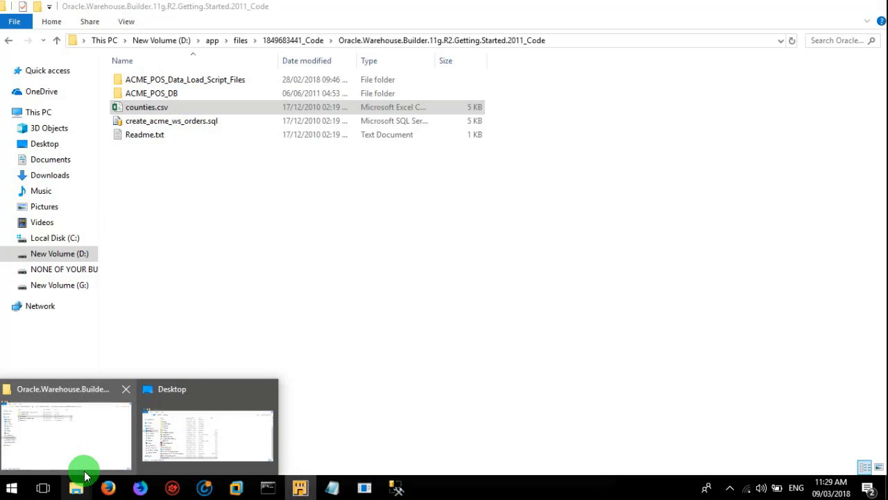
pyautogui.click(109, 409)
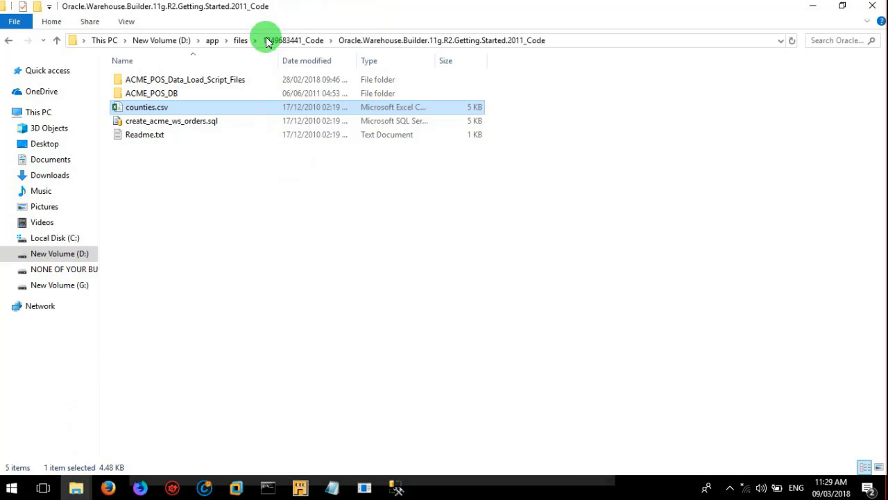
pyautogui.click(241, 41)
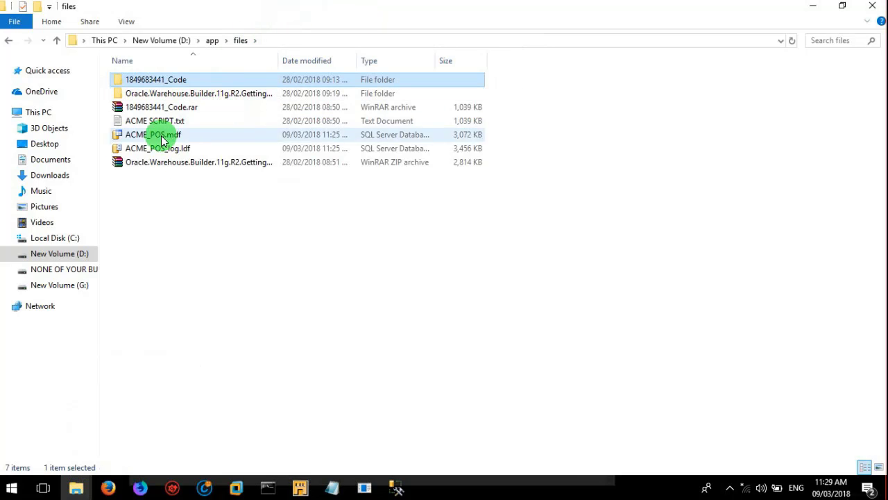
pyautogui.doubleClick(184, 94)
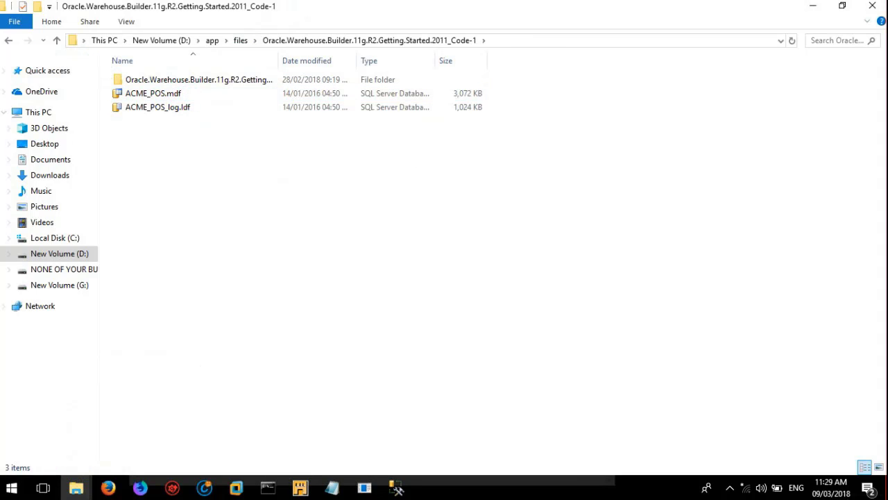
pyautogui.click(10, 41)
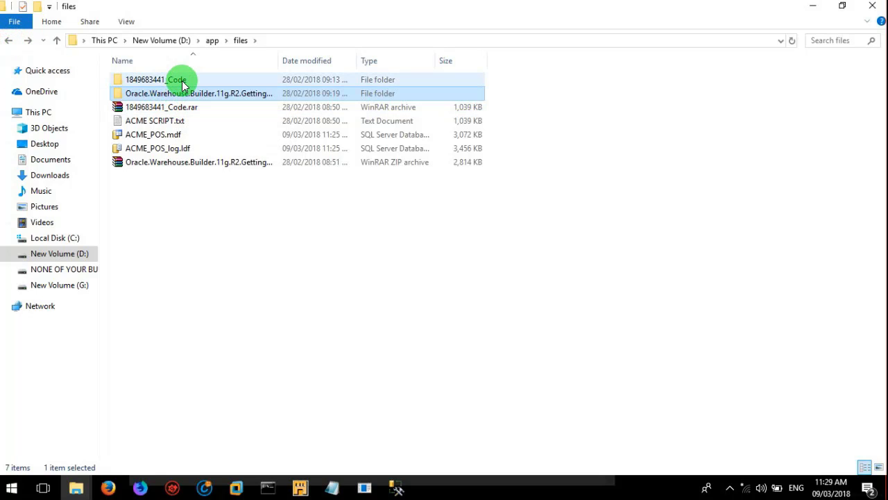
pyautogui.doubleClick(178, 80)
pyautogui.doubleClick(182, 81)
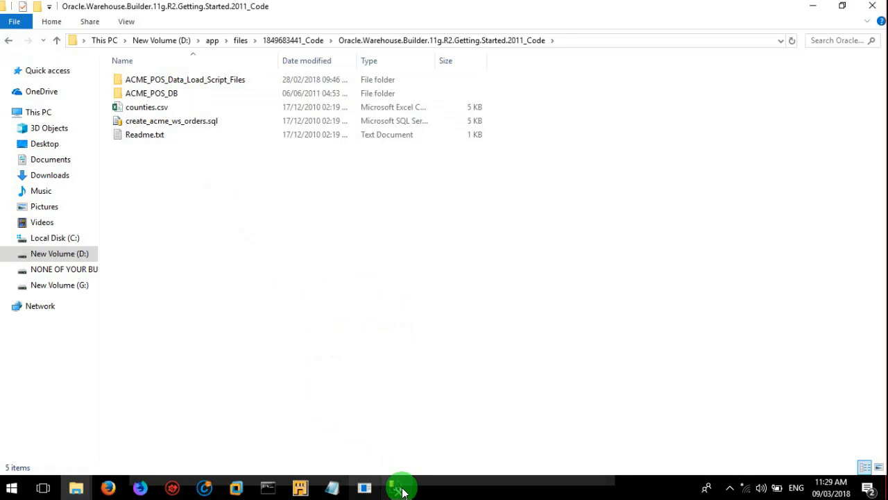
pyautogui.click(299, 488)
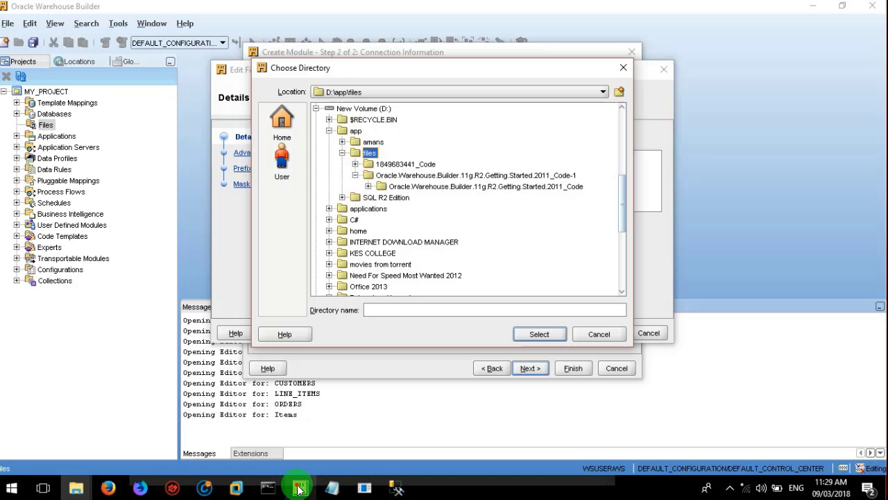
pyautogui.click(355, 164)
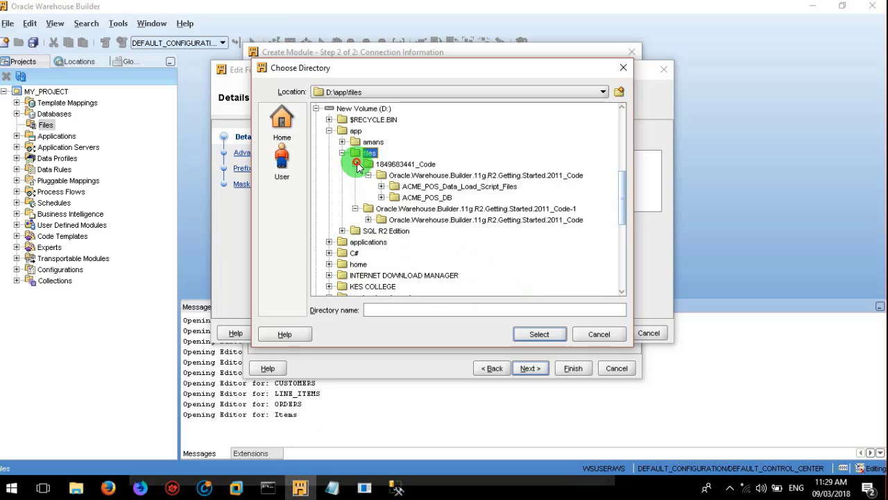
pyautogui.click(417, 177)
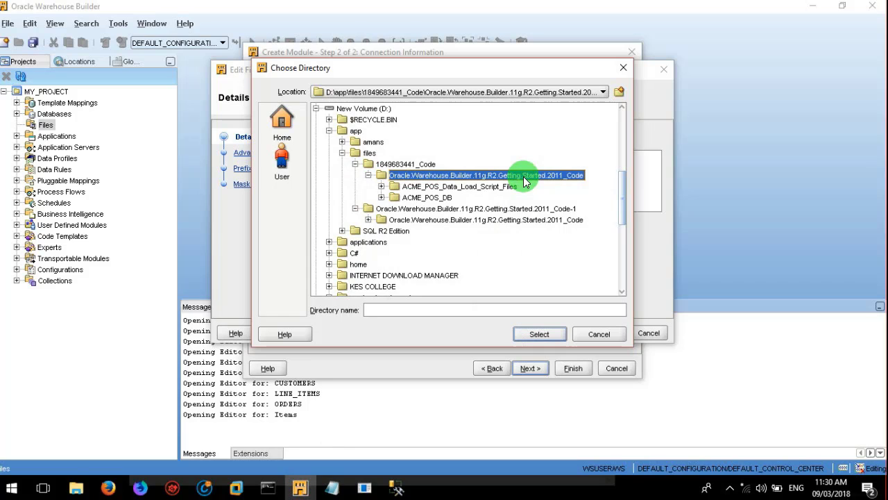
pyautogui.click(530, 333)
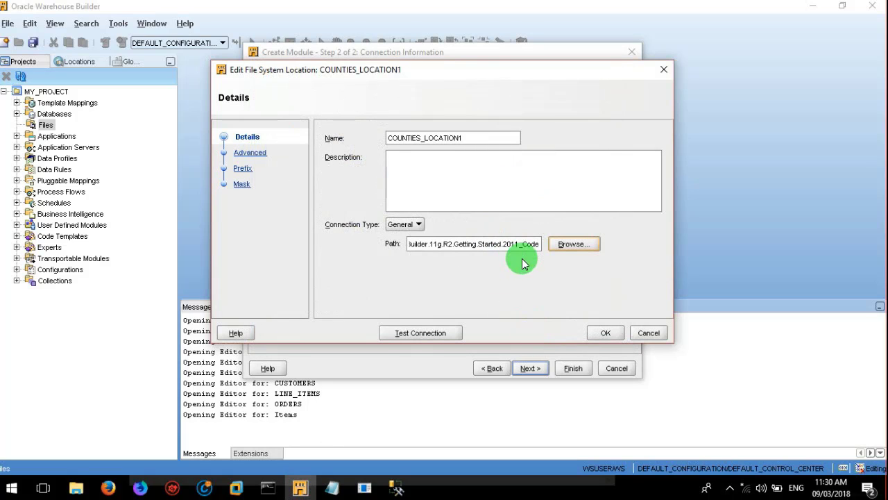
# Step: Test the connection successfully, save the location, and finish creating the COUNTIES module
pyautogui.click(404, 333)
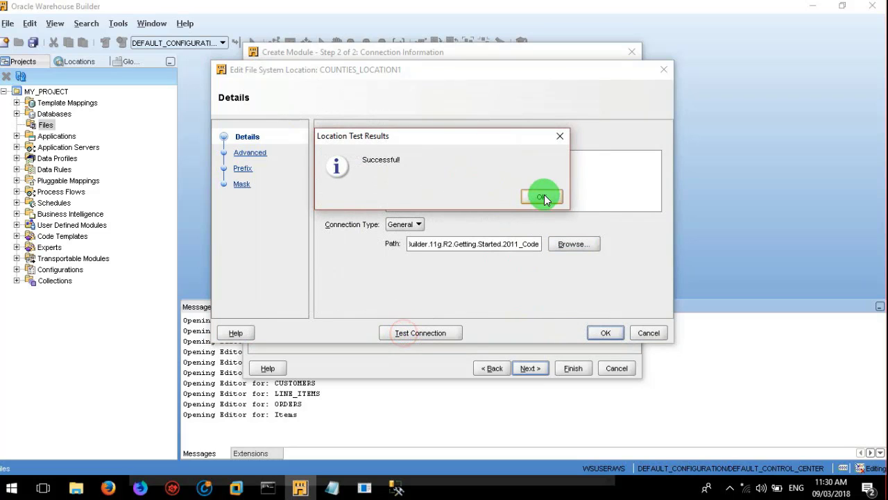
pyautogui.click(557, 197)
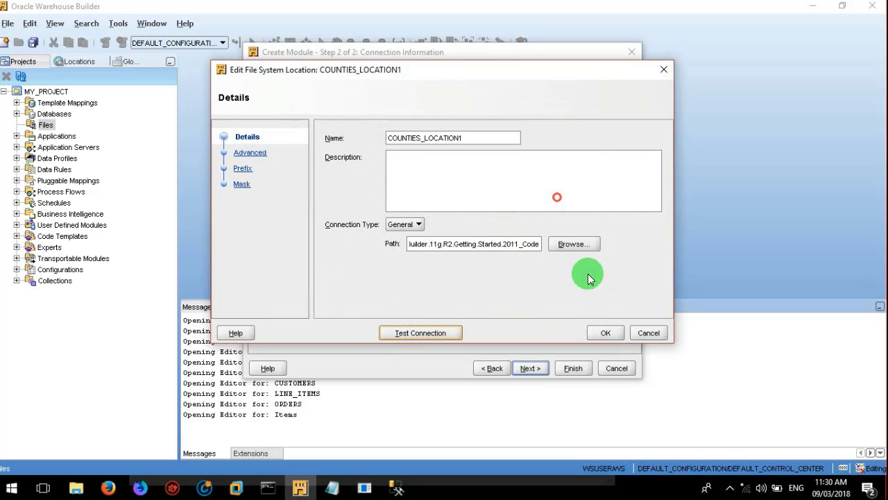
pyautogui.click(601, 330)
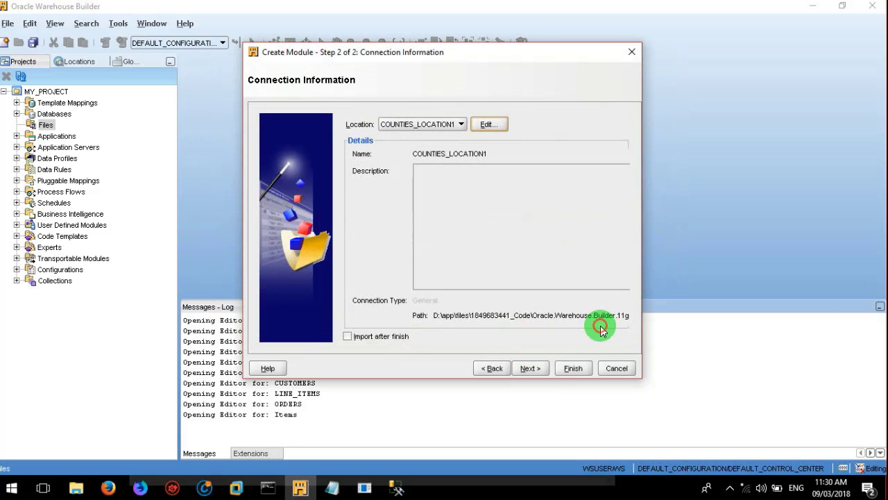
pyautogui.click(526, 367)
pyautogui.click(570, 370)
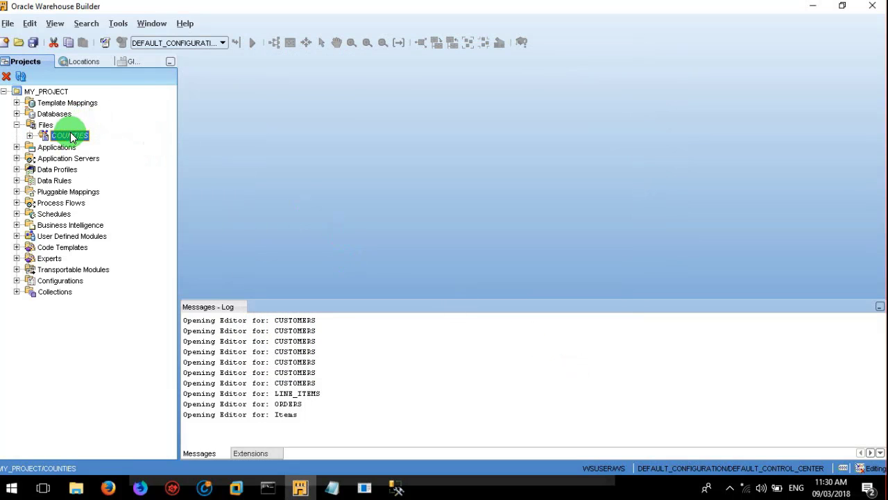
# Step: Import a flat file into COUNTIES with counties.csv as sample, previewing its ID, State, County Name rows
pyautogui.click(27, 136)
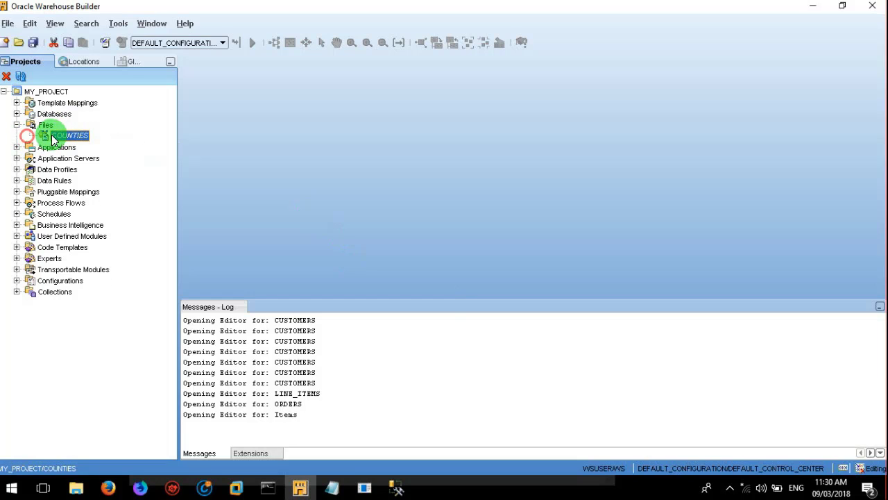
pyautogui.rightClick(54, 137)
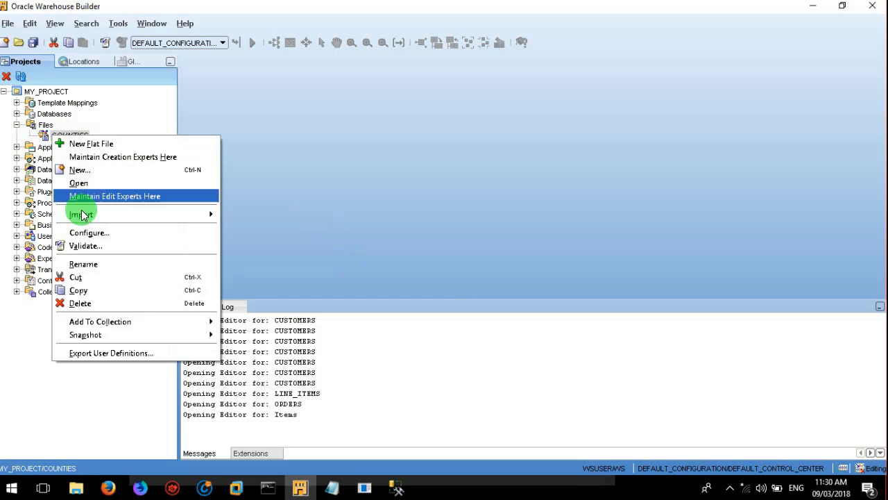
pyautogui.moveTo(215, 213)
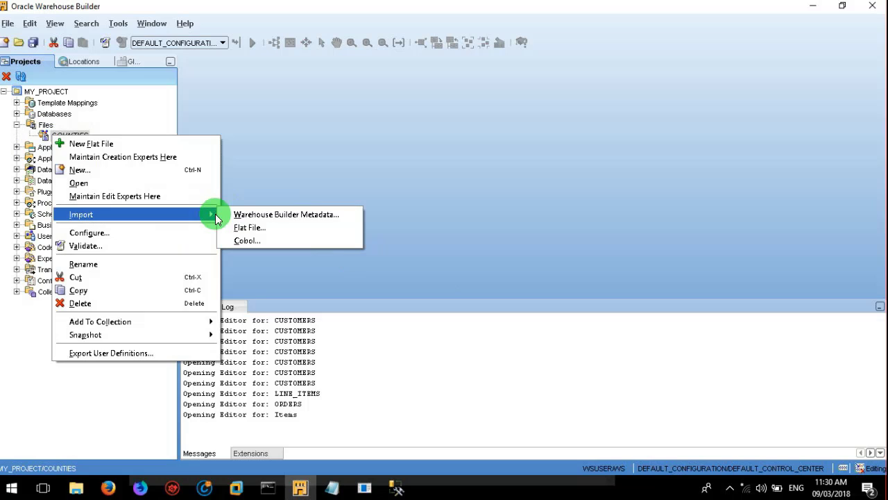
pyautogui.click(250, 230)
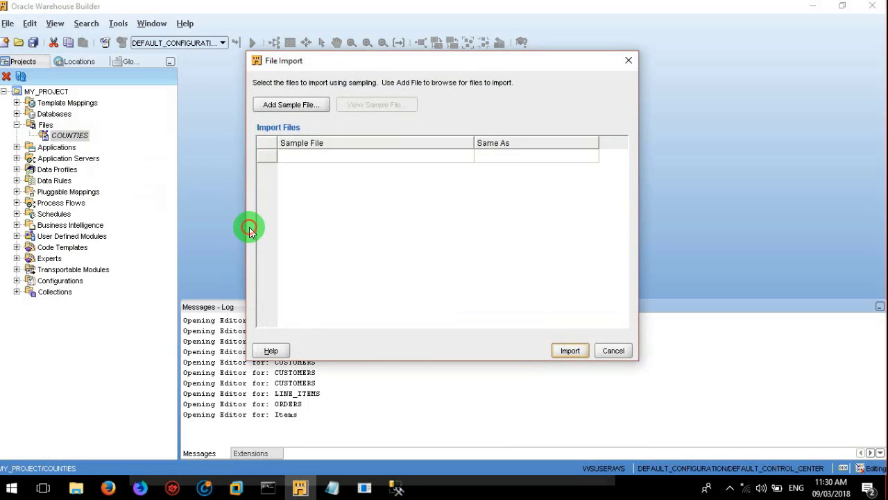
pyautogui.click(291, 106)
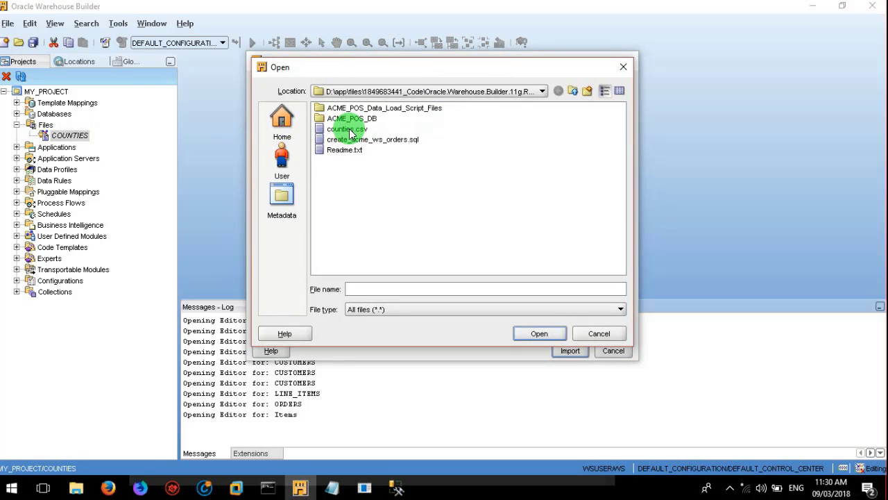
pyautogui.click(350, 132)
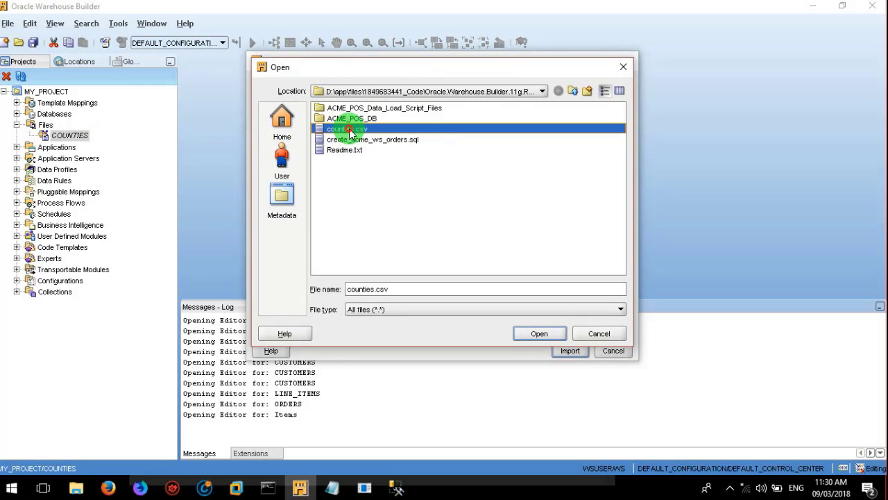
pyautogui.click(551, 329)
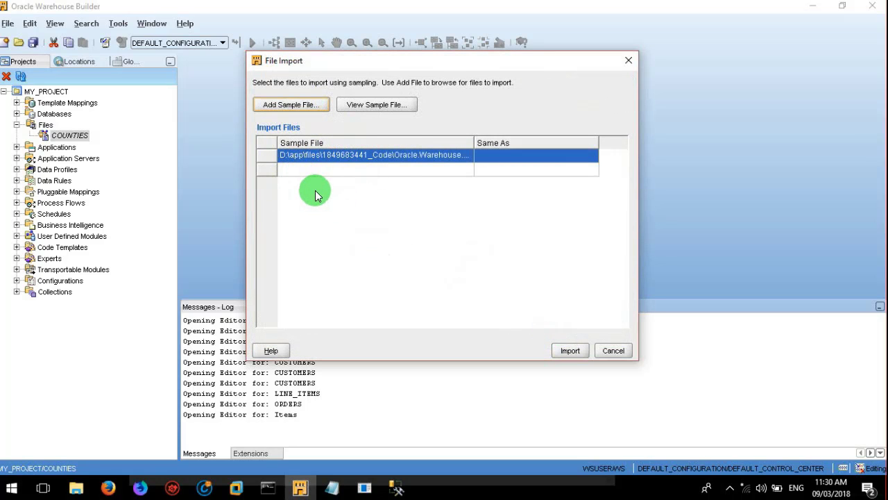
pyautogui.click(367, 104)
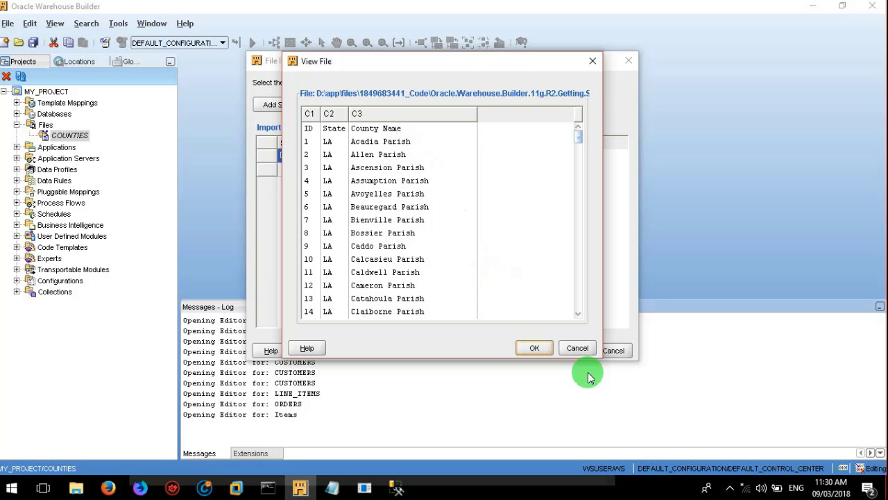
pyautogui.click(538, 349)
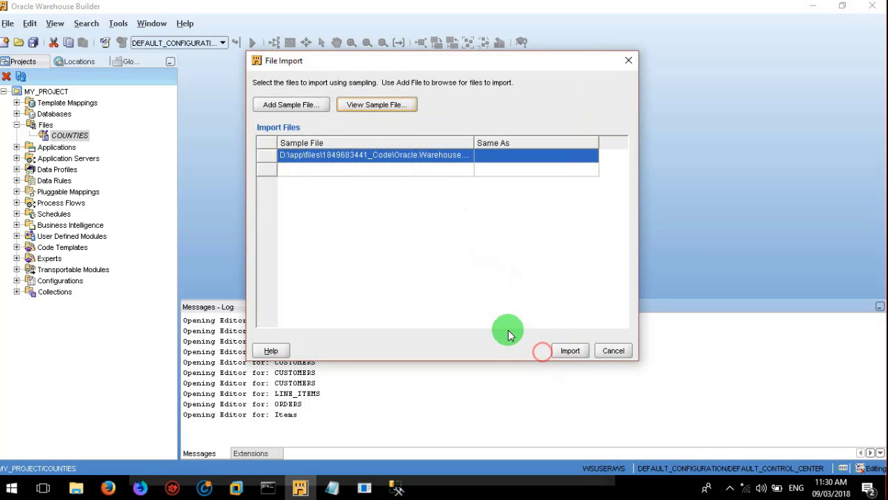
# Step: Import counties.csv into the Flat File Sample Wizard, keeping the name counties_csv
pyautogui.click(565, 352)
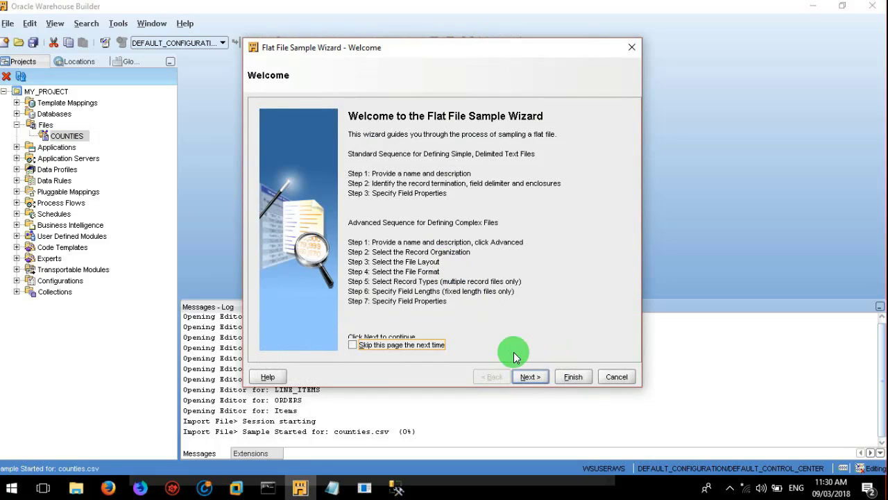
pyautogui.click(525, 379)
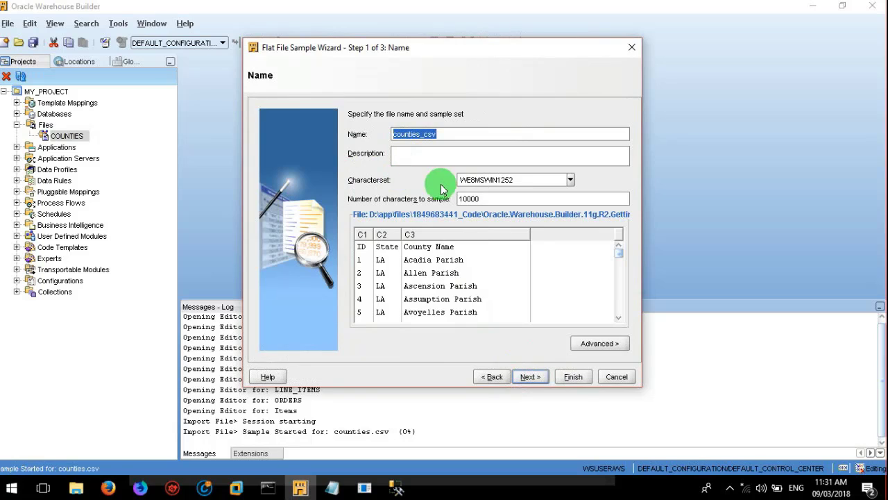
pyautogui.click(522, 182)
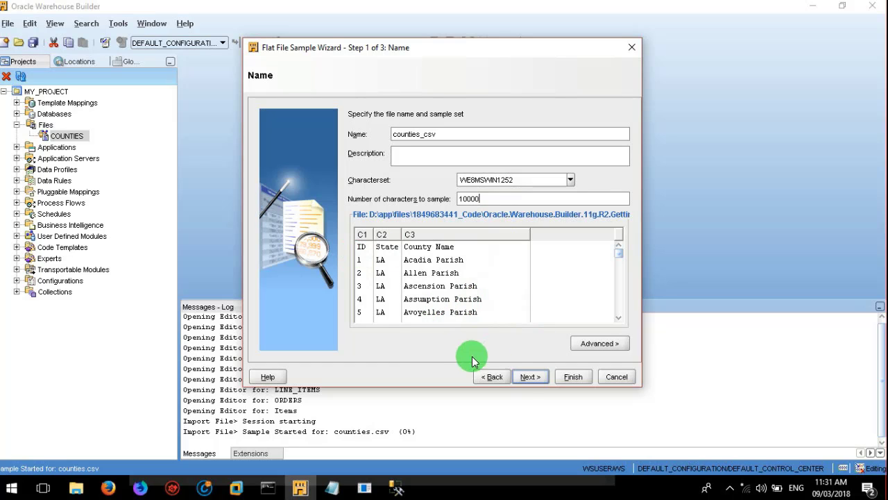
pyautogui.click(530, 379)
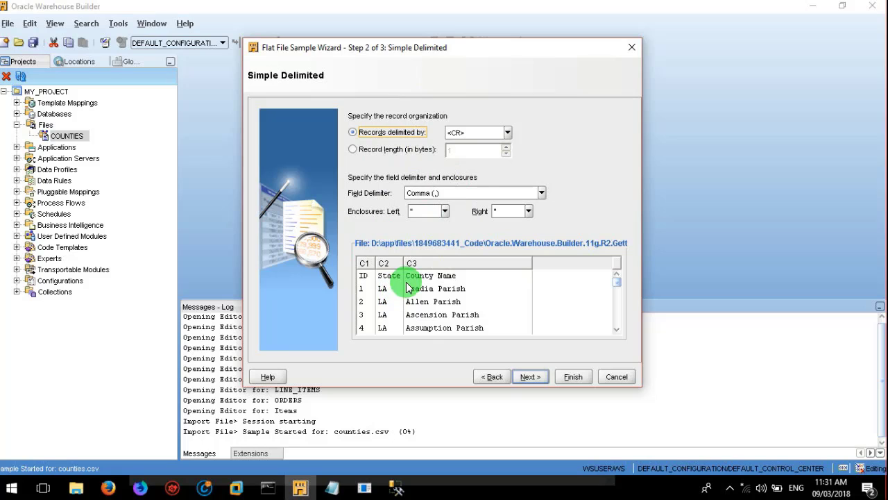
# Step: Keep comma-delimited records, use the header row for ID, State, County_Name, and create COUNTIES_CSV
pyautogui.click(536, 378)
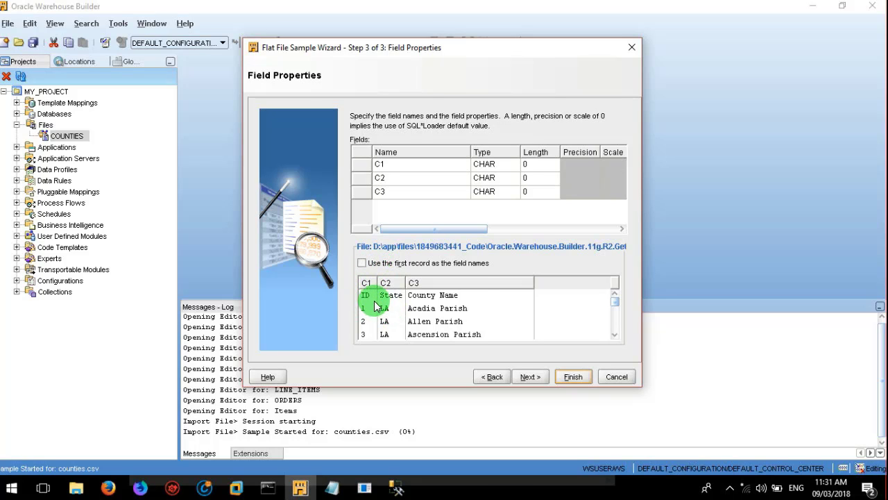
pyautogui.click(362, 264)
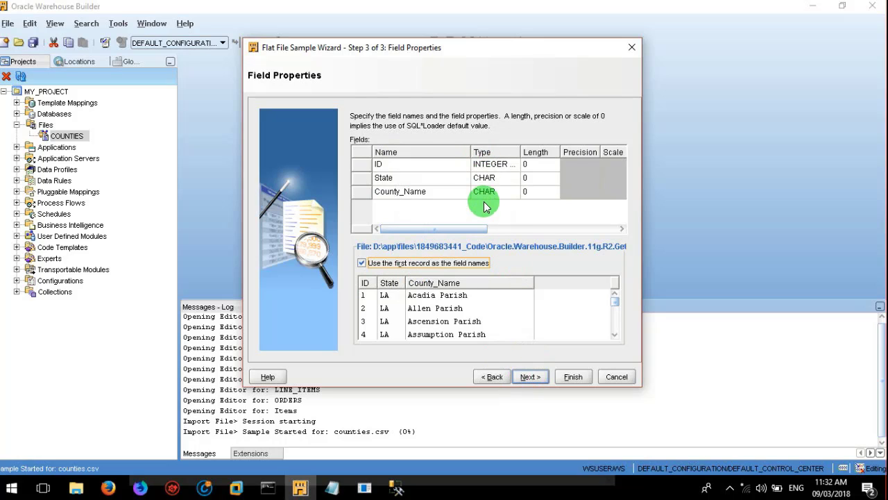
pyautogui.click(537, 376)
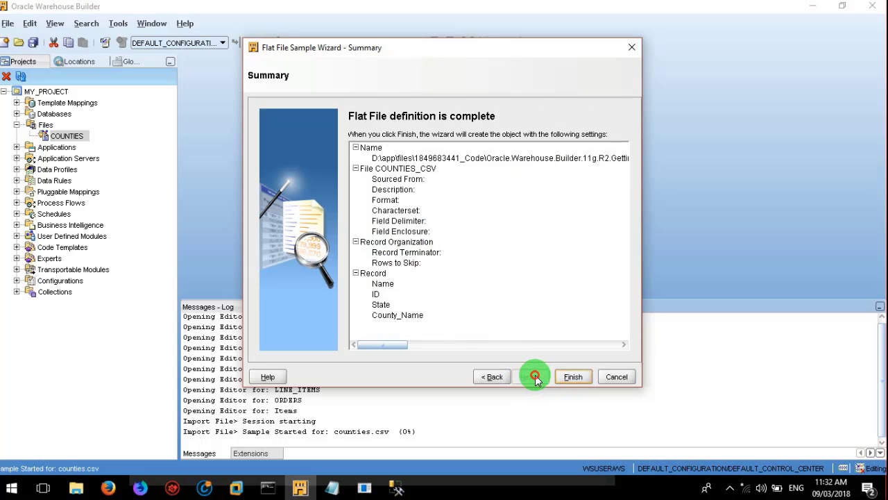
pyautogui.click(577, 377)
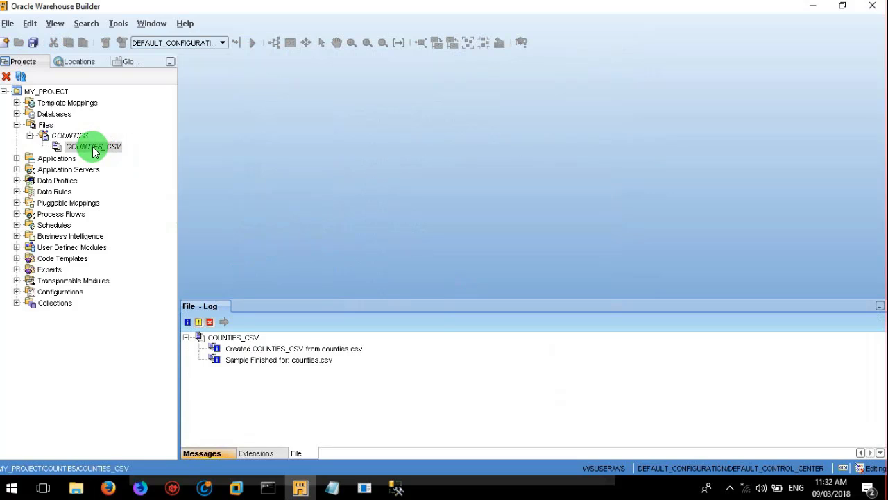
# Step: Expand Databases and Oracle to show ACME_WS_ORDERS with its Mappings and Tables folders
pyautogui.click(125, 200)
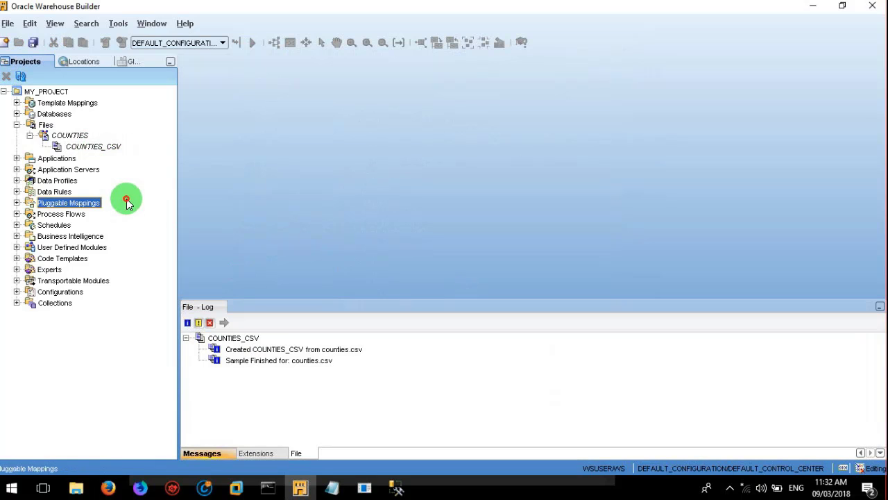
pyautogui.click(30, 138)
pyautogui.click(29, 138)
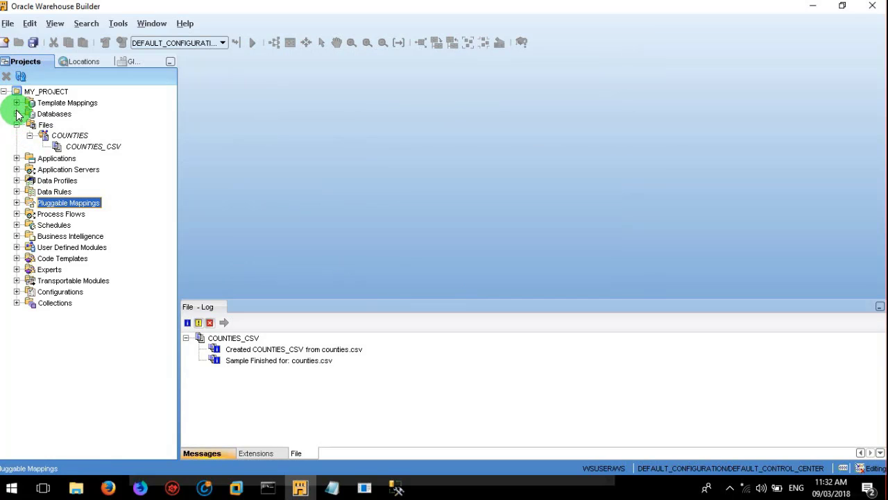
pyautogui.click(16, 114)
pyautogui.click(30, 126)
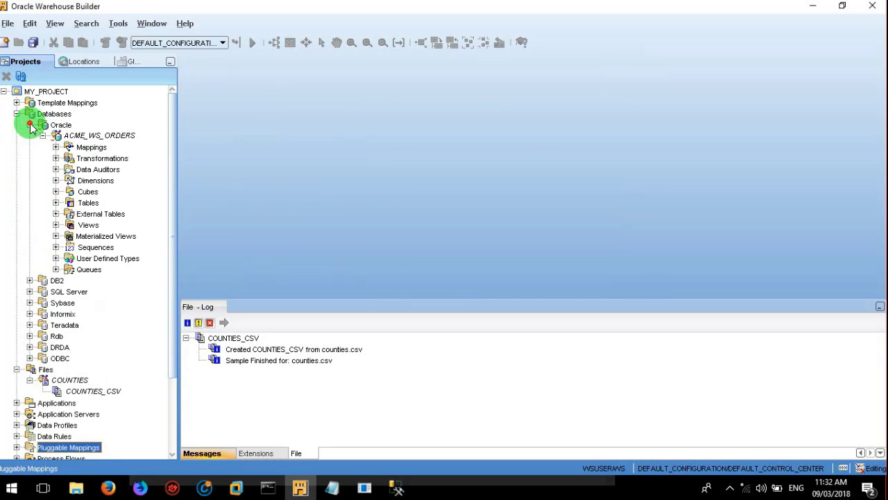